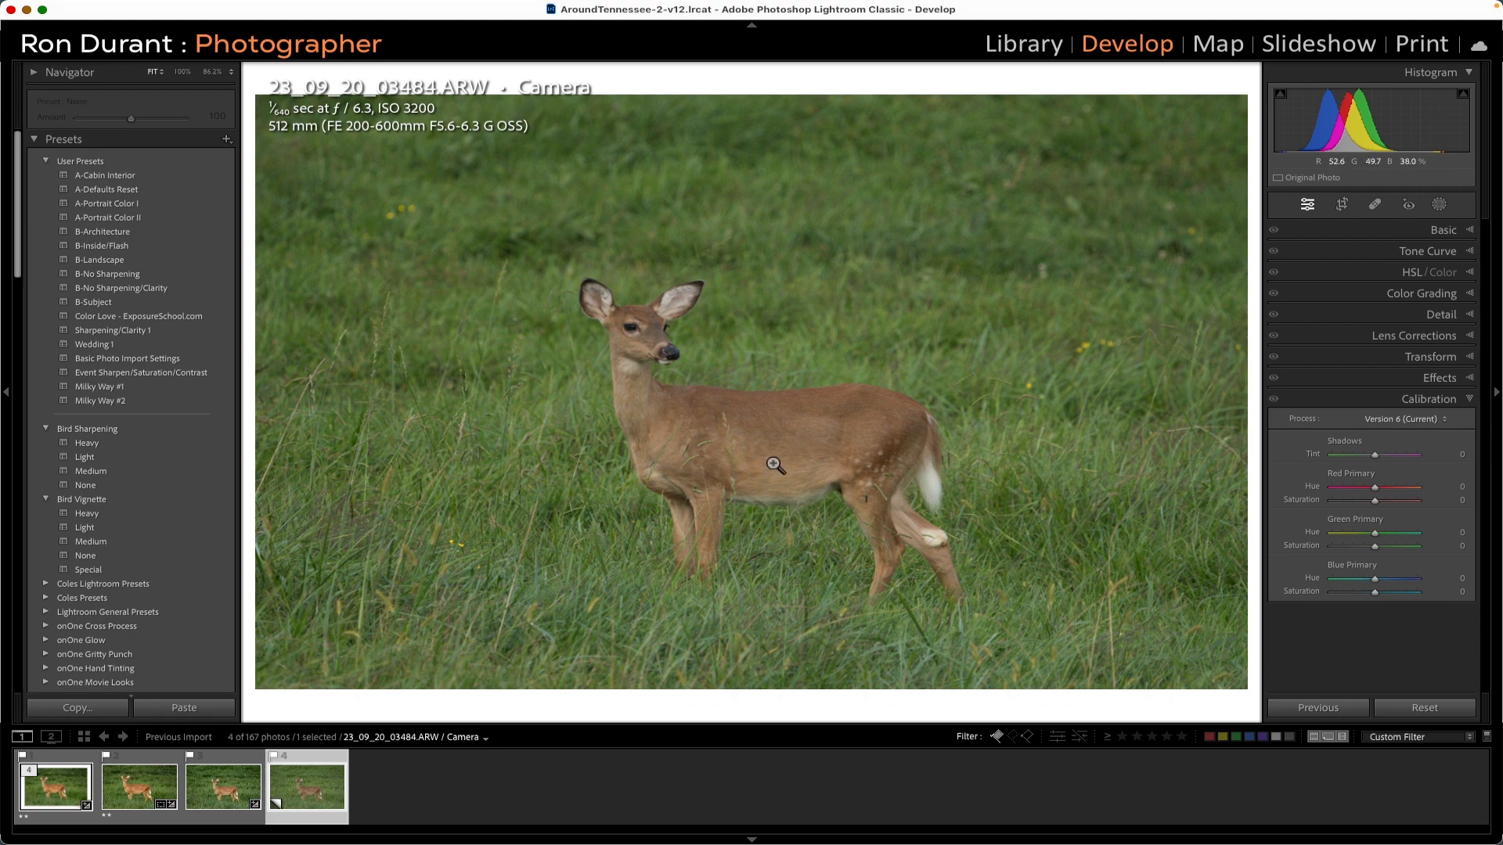
# Compare the edited deer photo with the unedited Camera copy and show the copy's Basic adjustments instead of Calibration.
pyautogui.click(236, 799)
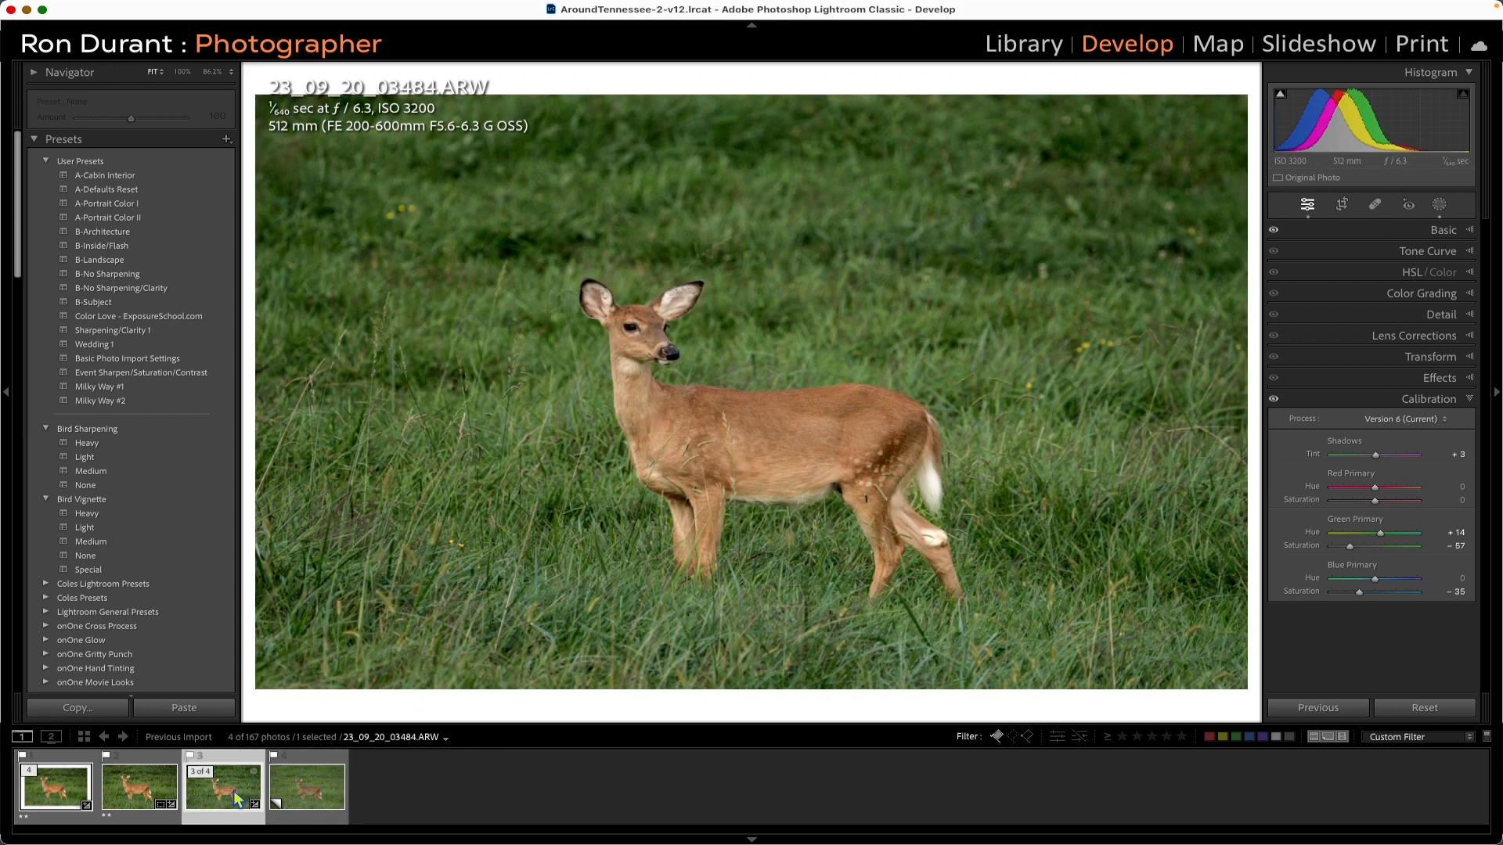
pyautogui.click(305, 792)
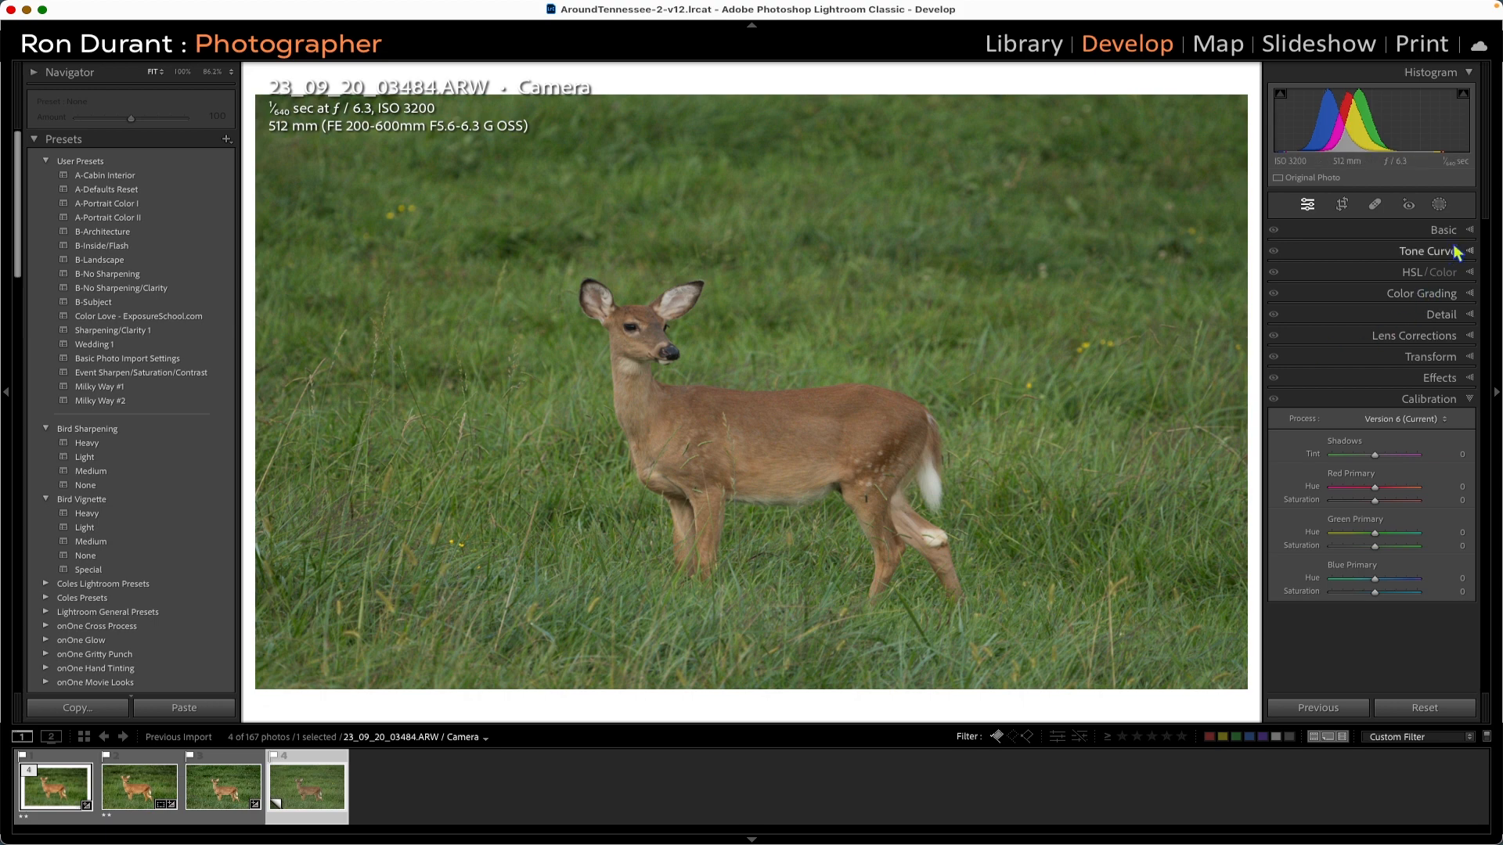
pyautogui.click(1468, 399)
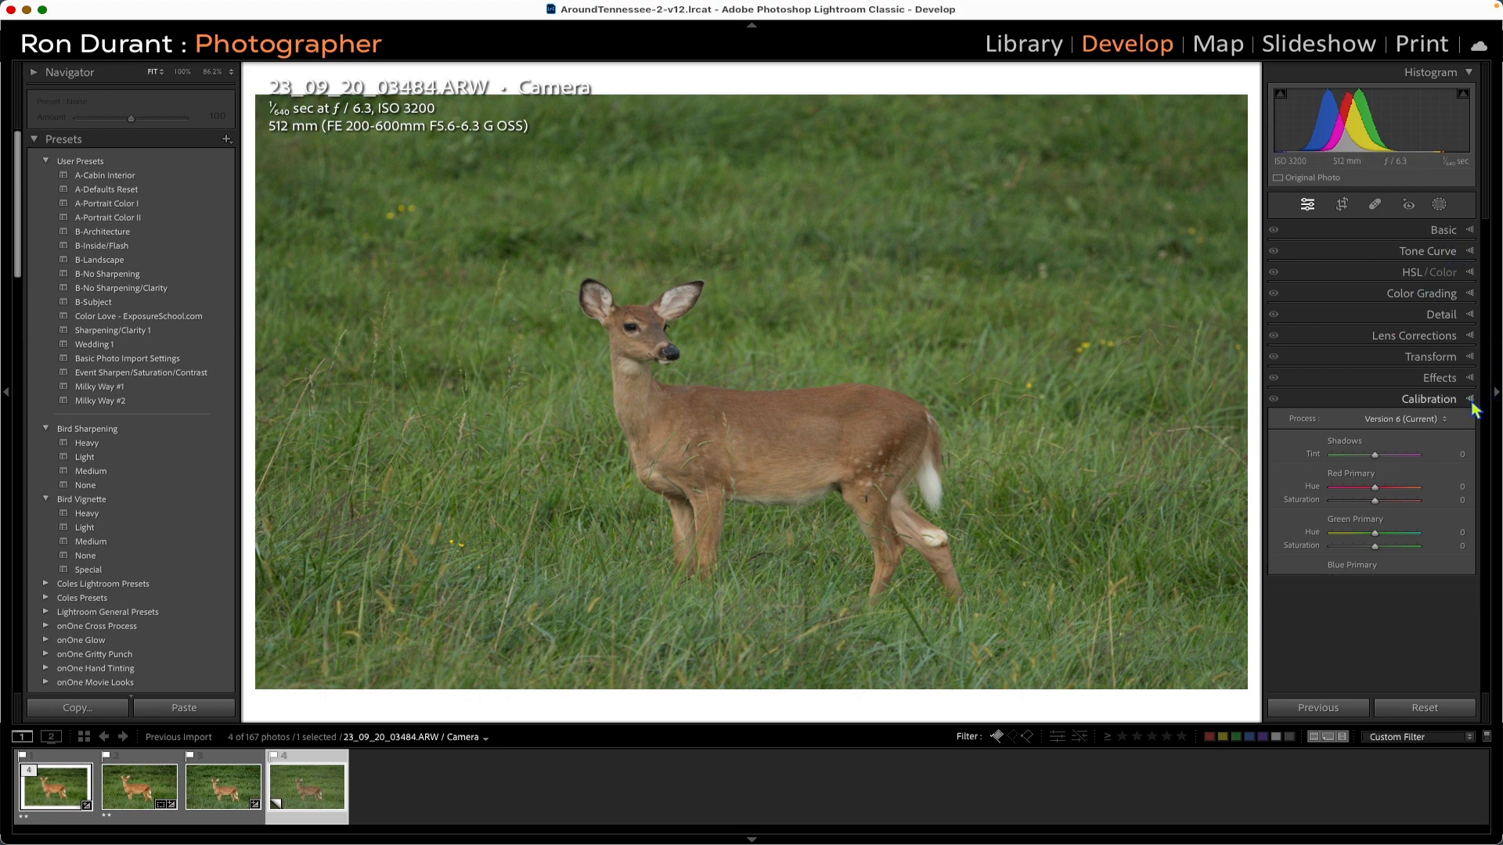
pyautogui.click(1467, 229)
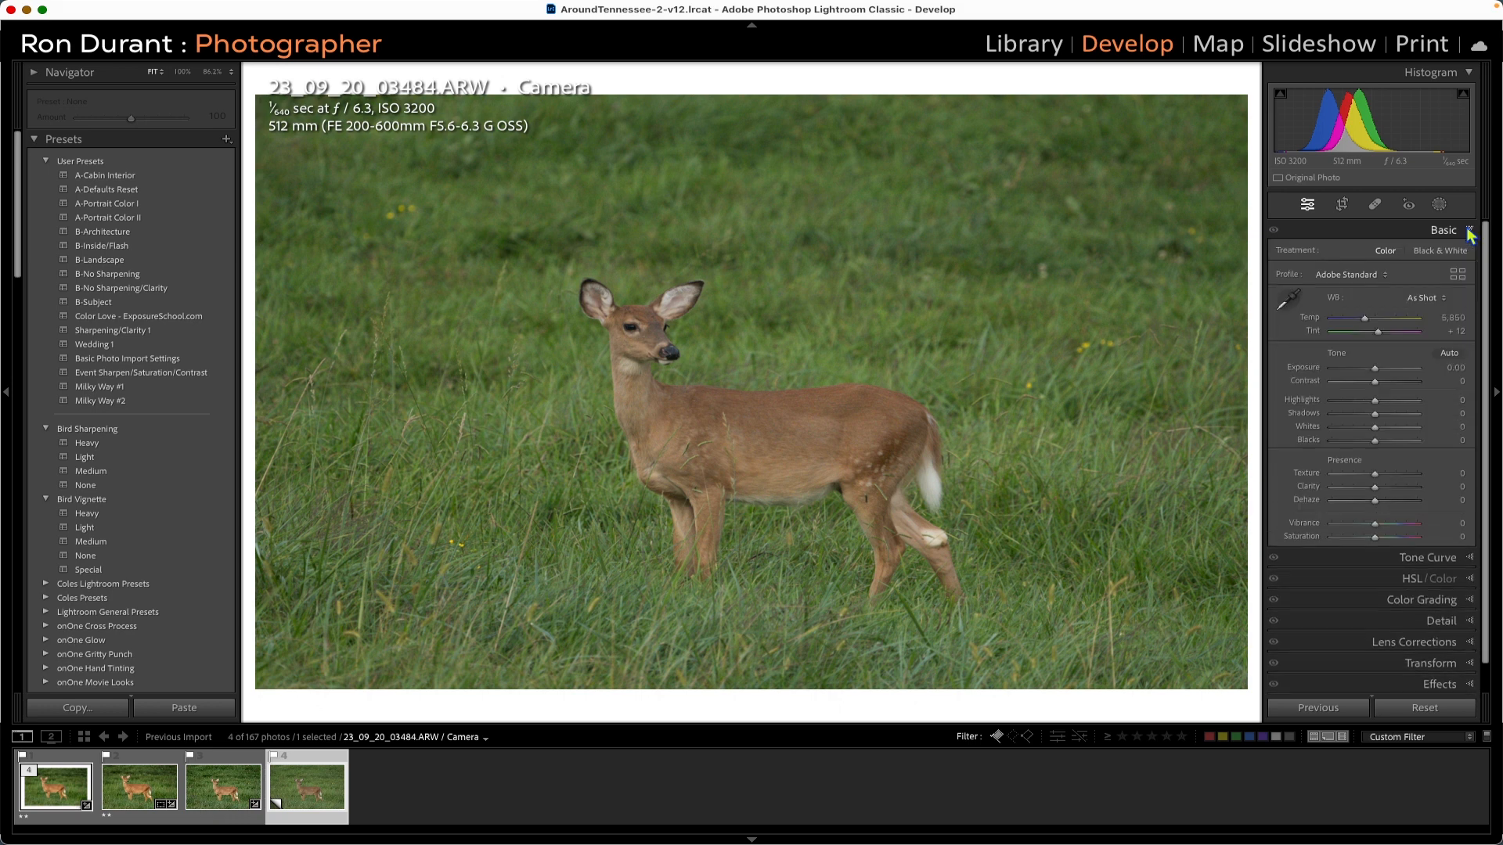
# Try the Adobe Vivid and Adobe Color profiles on the photo and return to Adobe Standard.
pyautogui.click(1368, 274)
pyautogui.click(1366, 291)
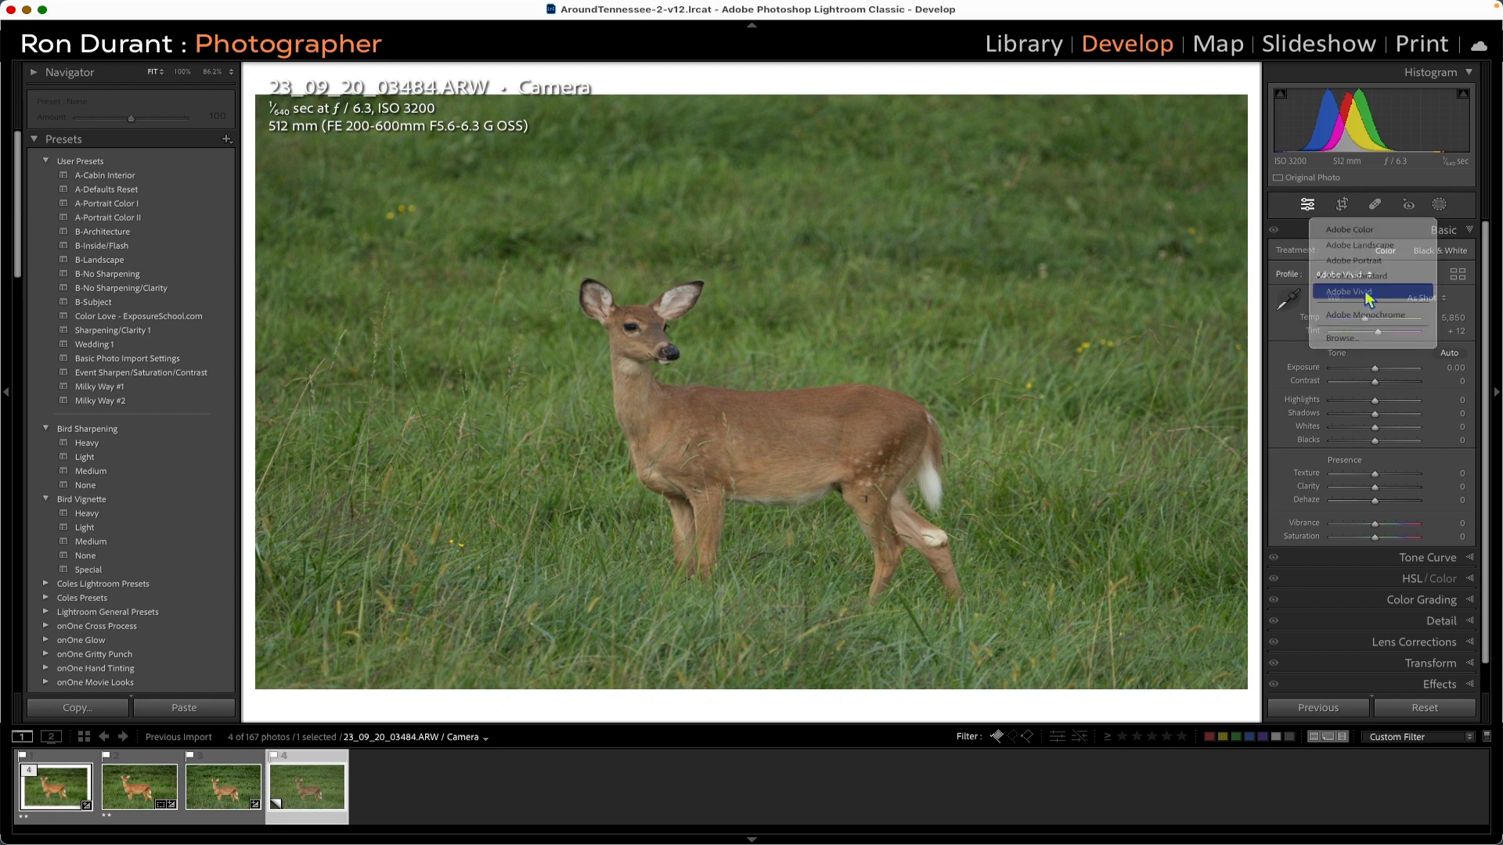
pyautogui.click(1365, 276)
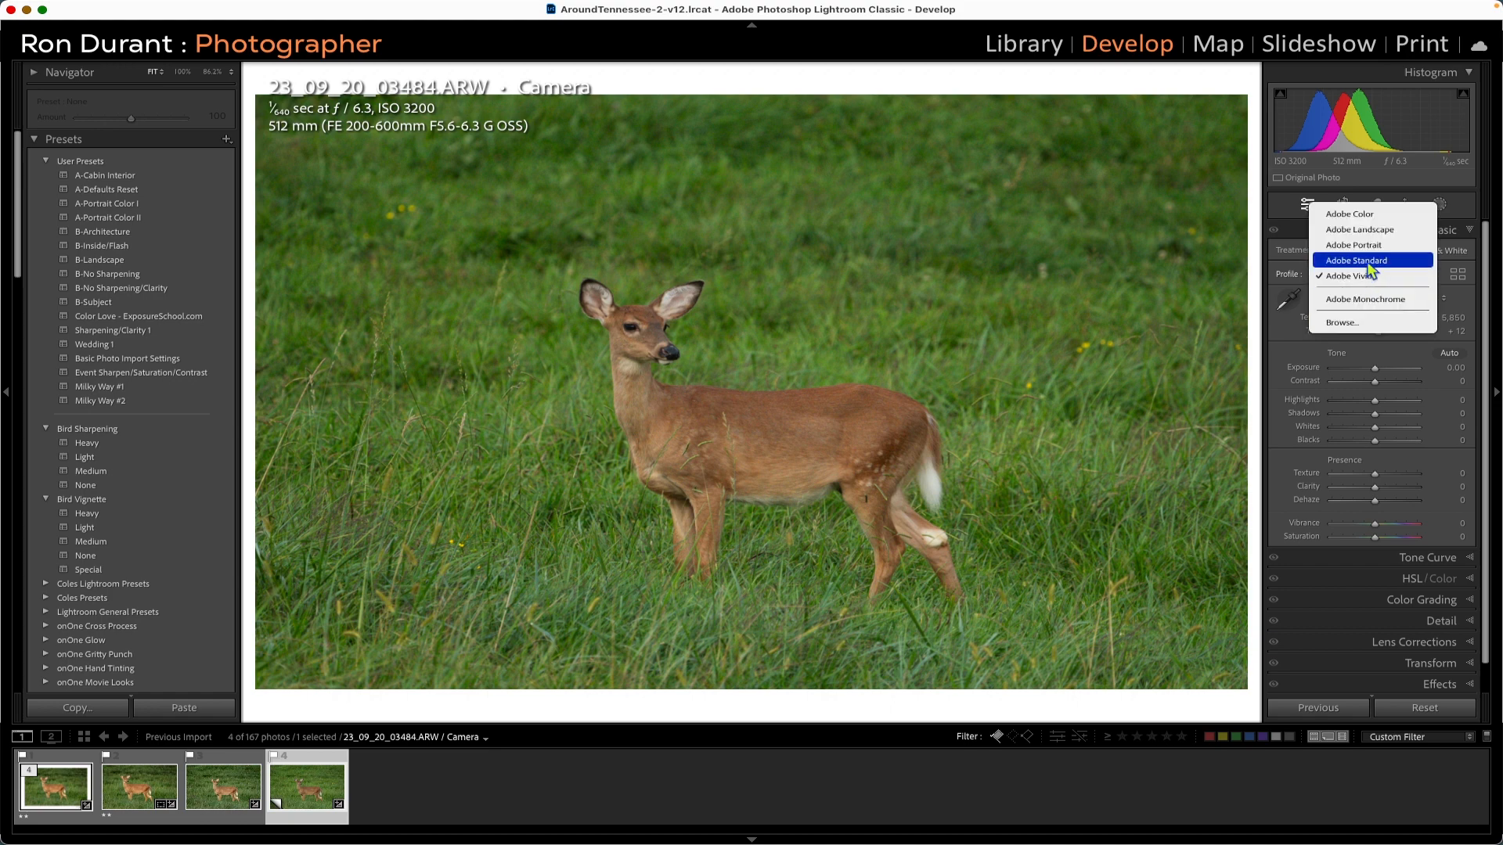
pyautogui.click(1371, 216)
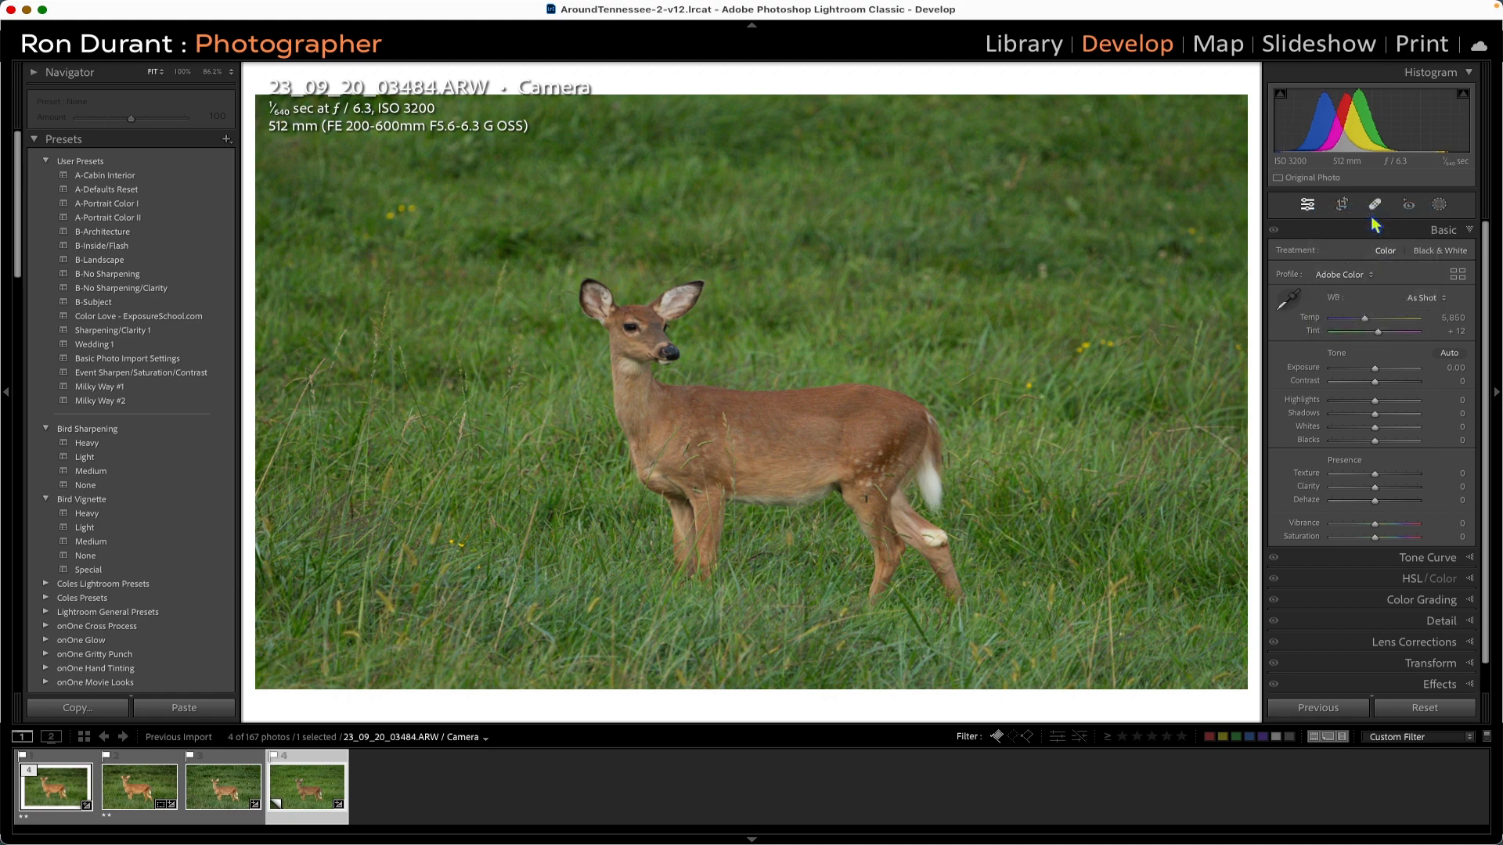
pyautogui.click(1350, 279)
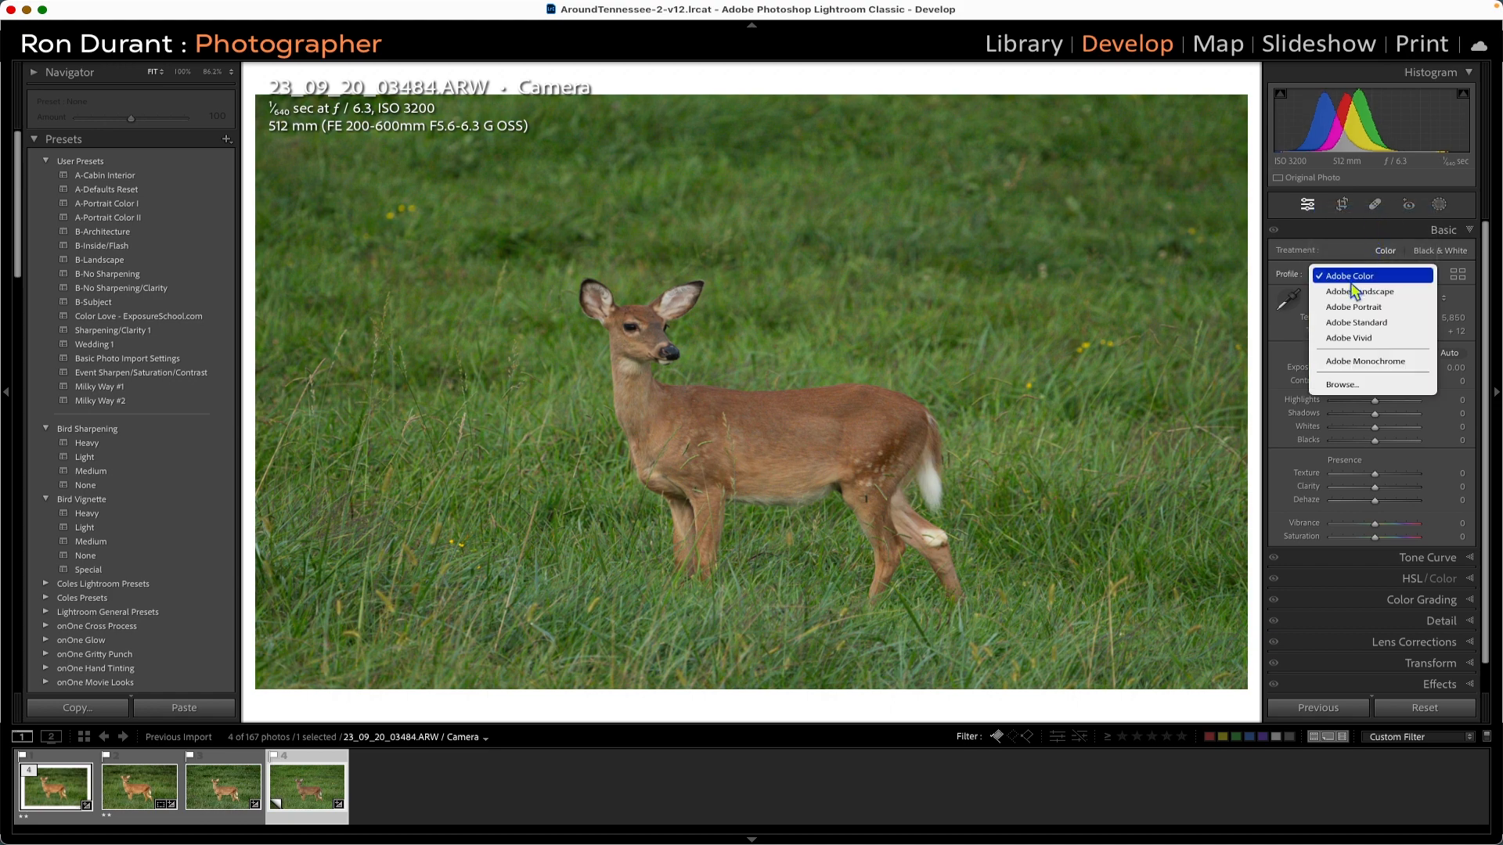
pyautogui.click(1359, 321)
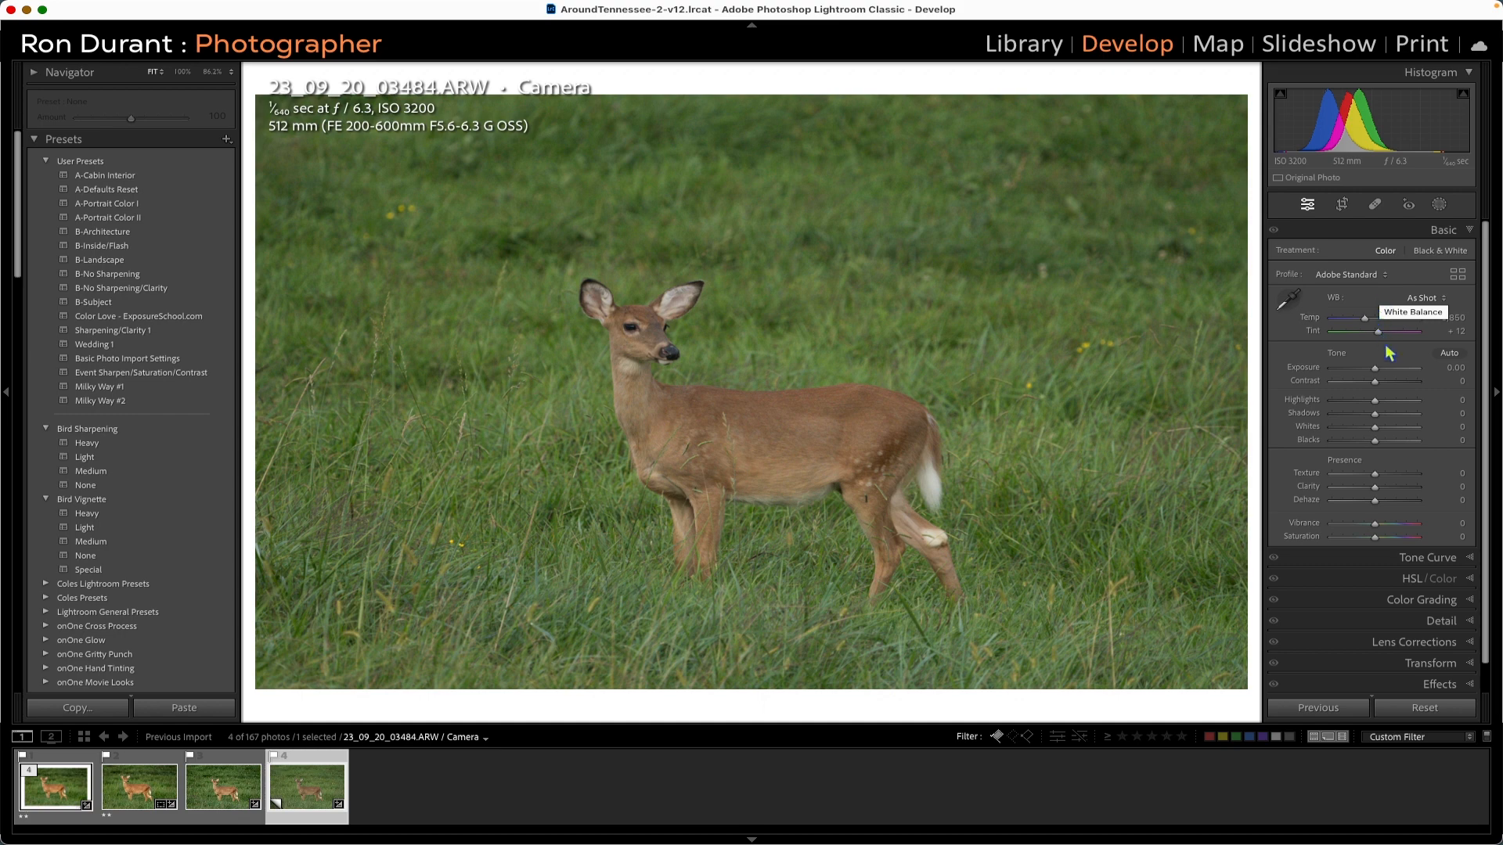
# Apply the automatic tone adjustments to the photo and reset Vibrance and Saturation to 0.
pyautogui.click(1451, 353)
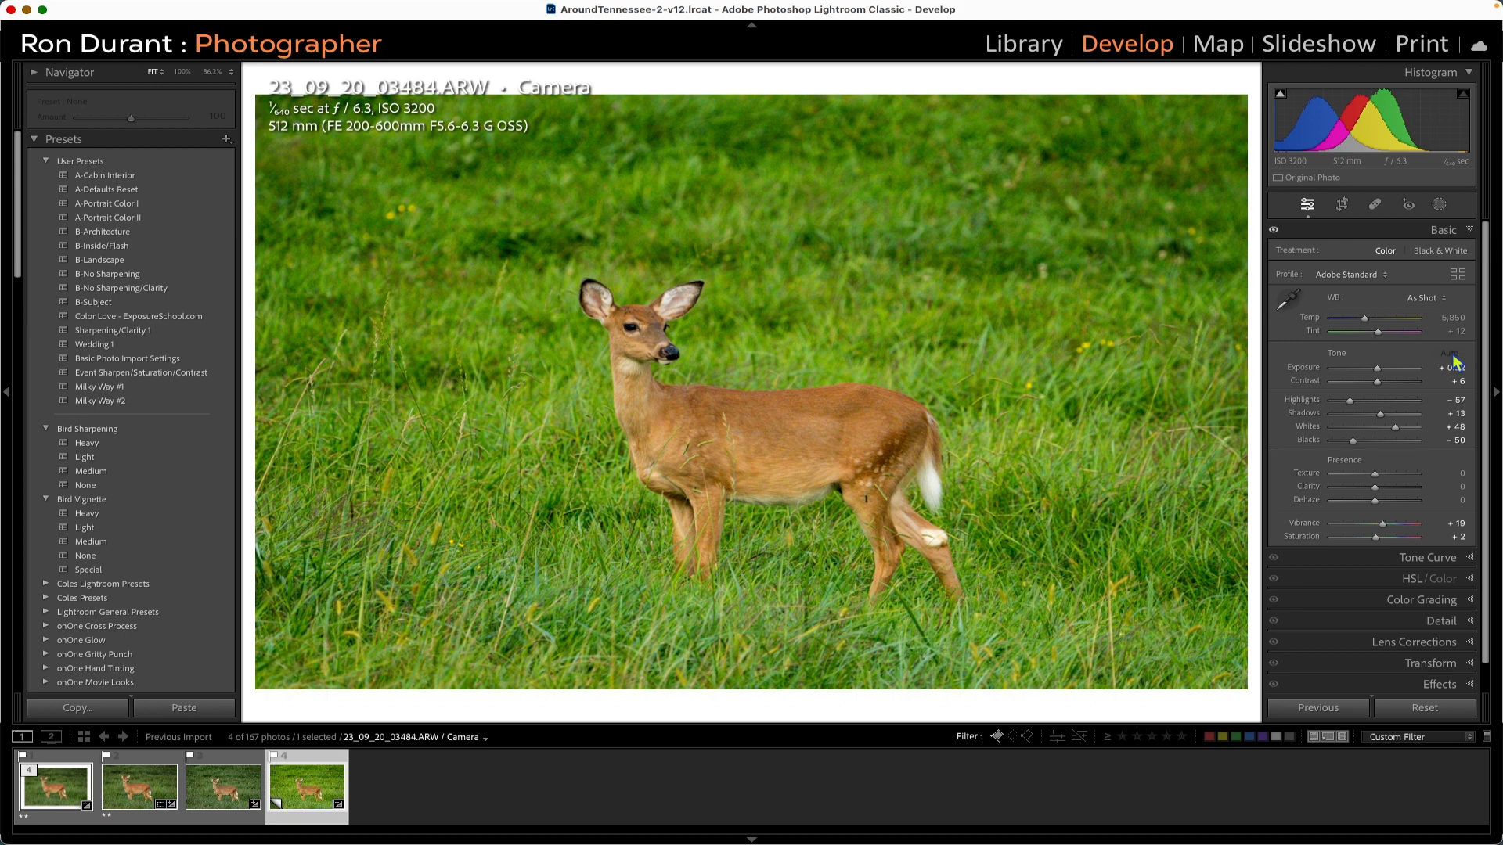
pyautogui.doubleClick(1307, 521)
pyautogui.doubleClick(1307, 535)
# Set the Shadows Tint to +3 in the photo's Calibration settings.
pyautogui.moveTo(1485, 412); pyautogui.dragTo(1486, 487)
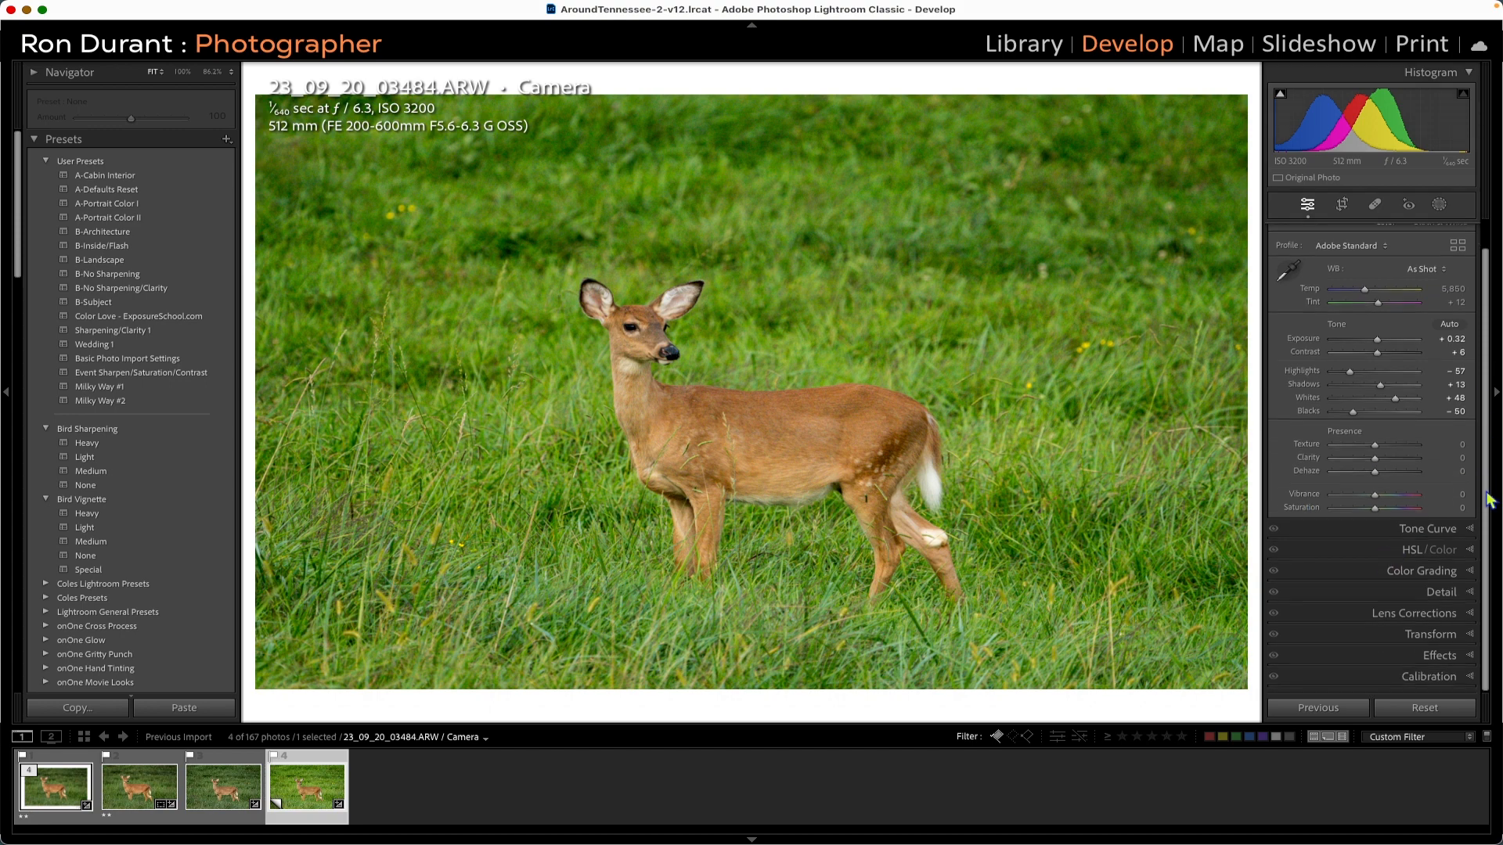
pyautogui.click(1472, 677)
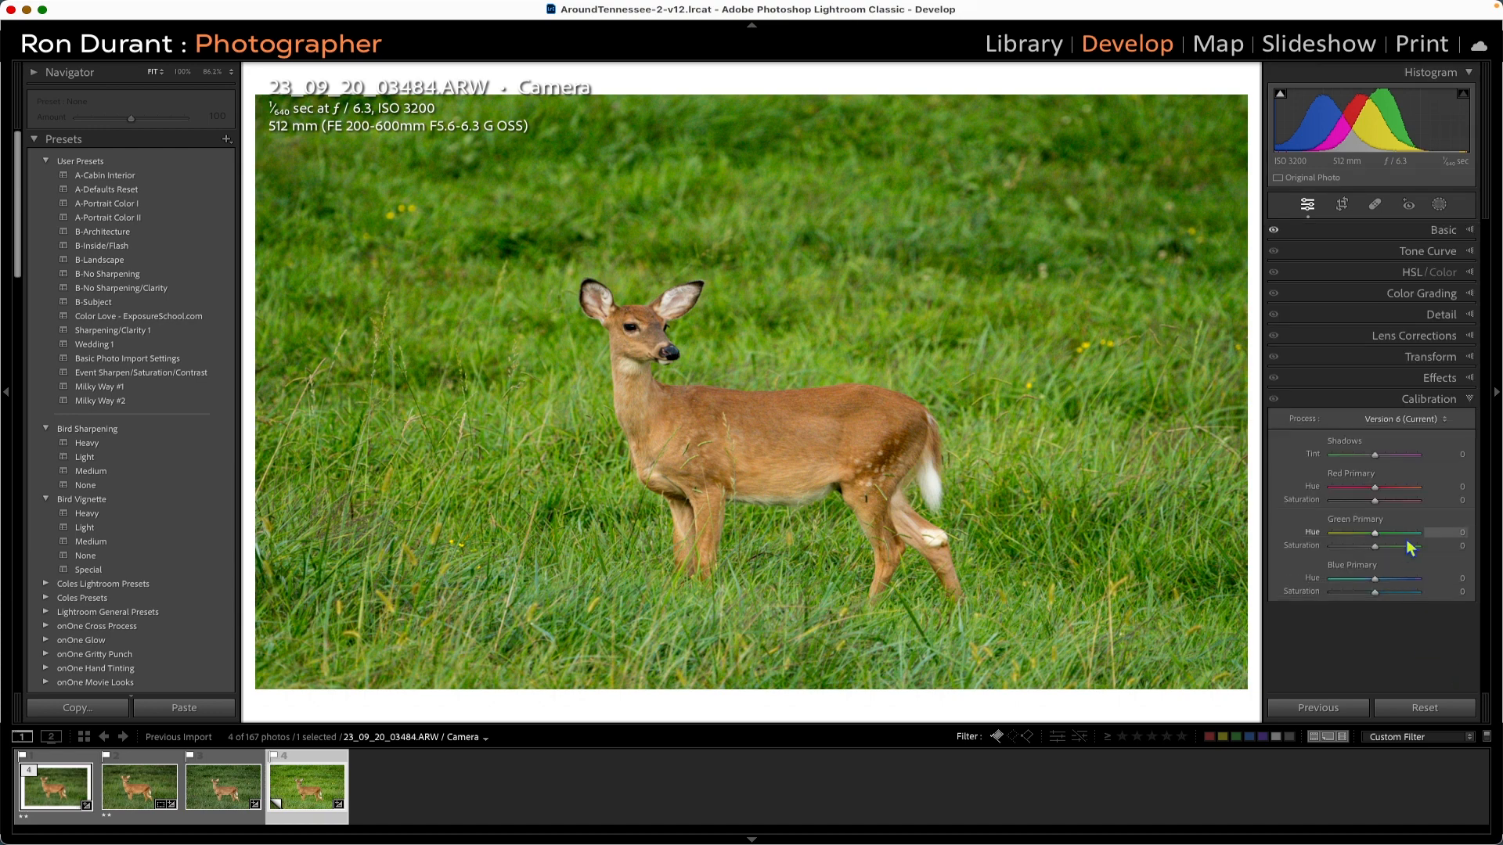
pyautogui.click(1445, 454)
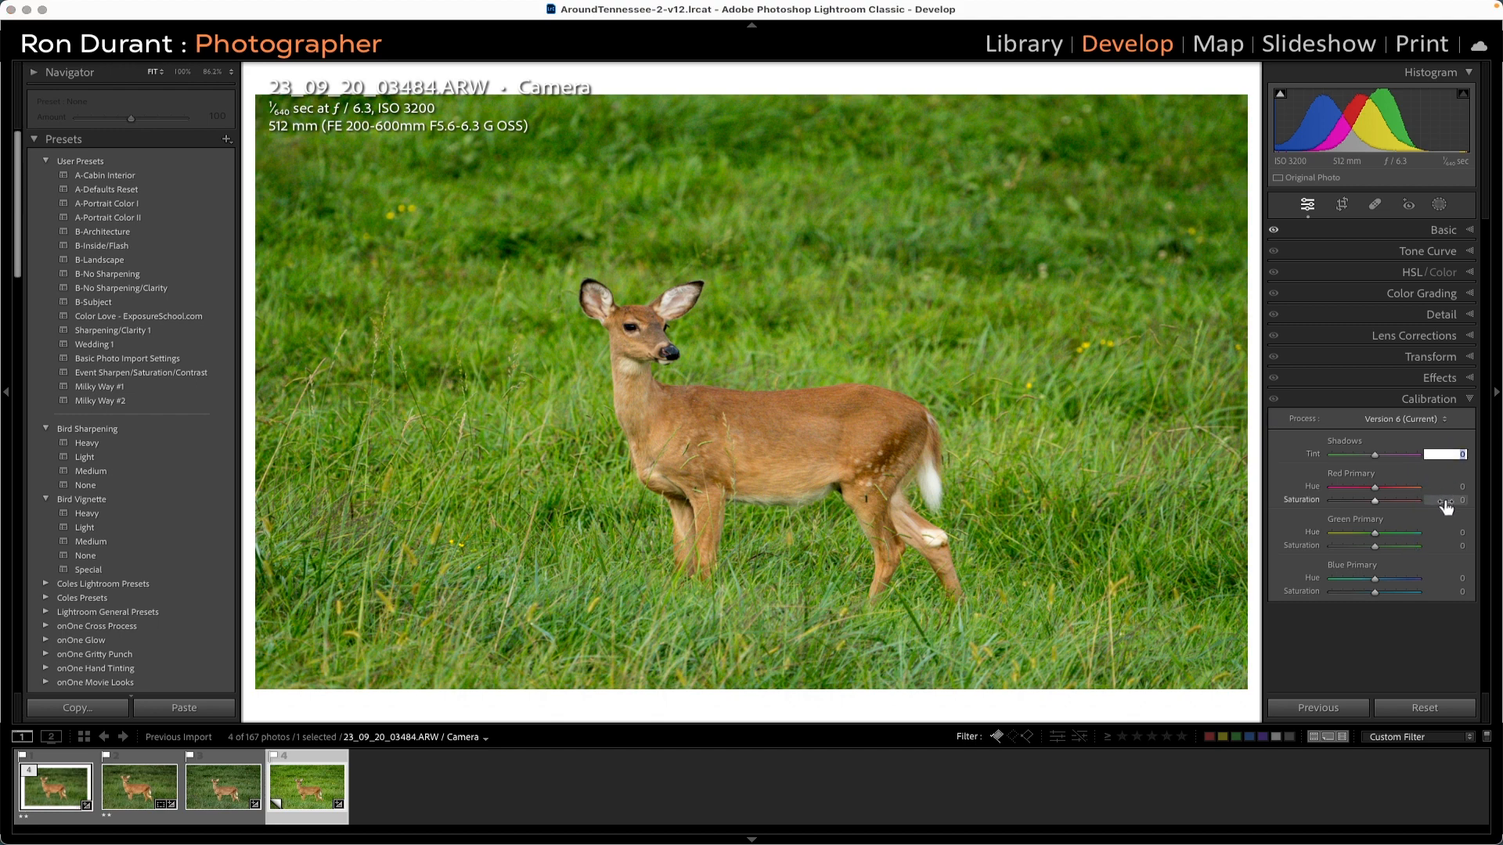
pyautogui.write('3')
pyautogui.press('Tab')
# Set the Green Primary Hue to +14 and the Green Primary Saturation to -57 in Calibration.
pyautogui.press('Tab')
pyautogui.press('Tab')
pyautogui.write('1')
pyautogui.press('Tab')
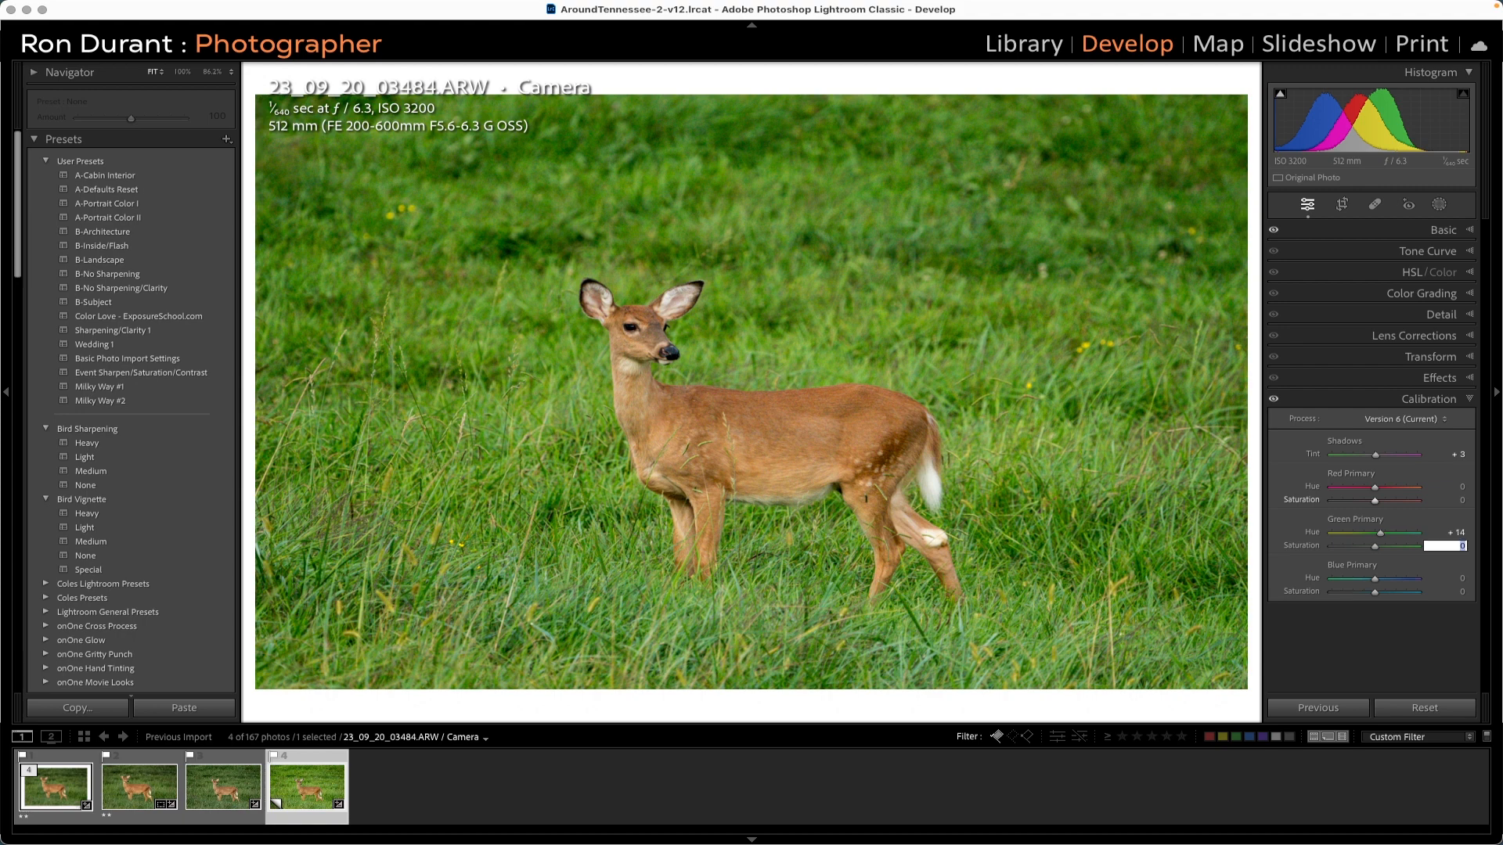
pyautogui.write('-57')
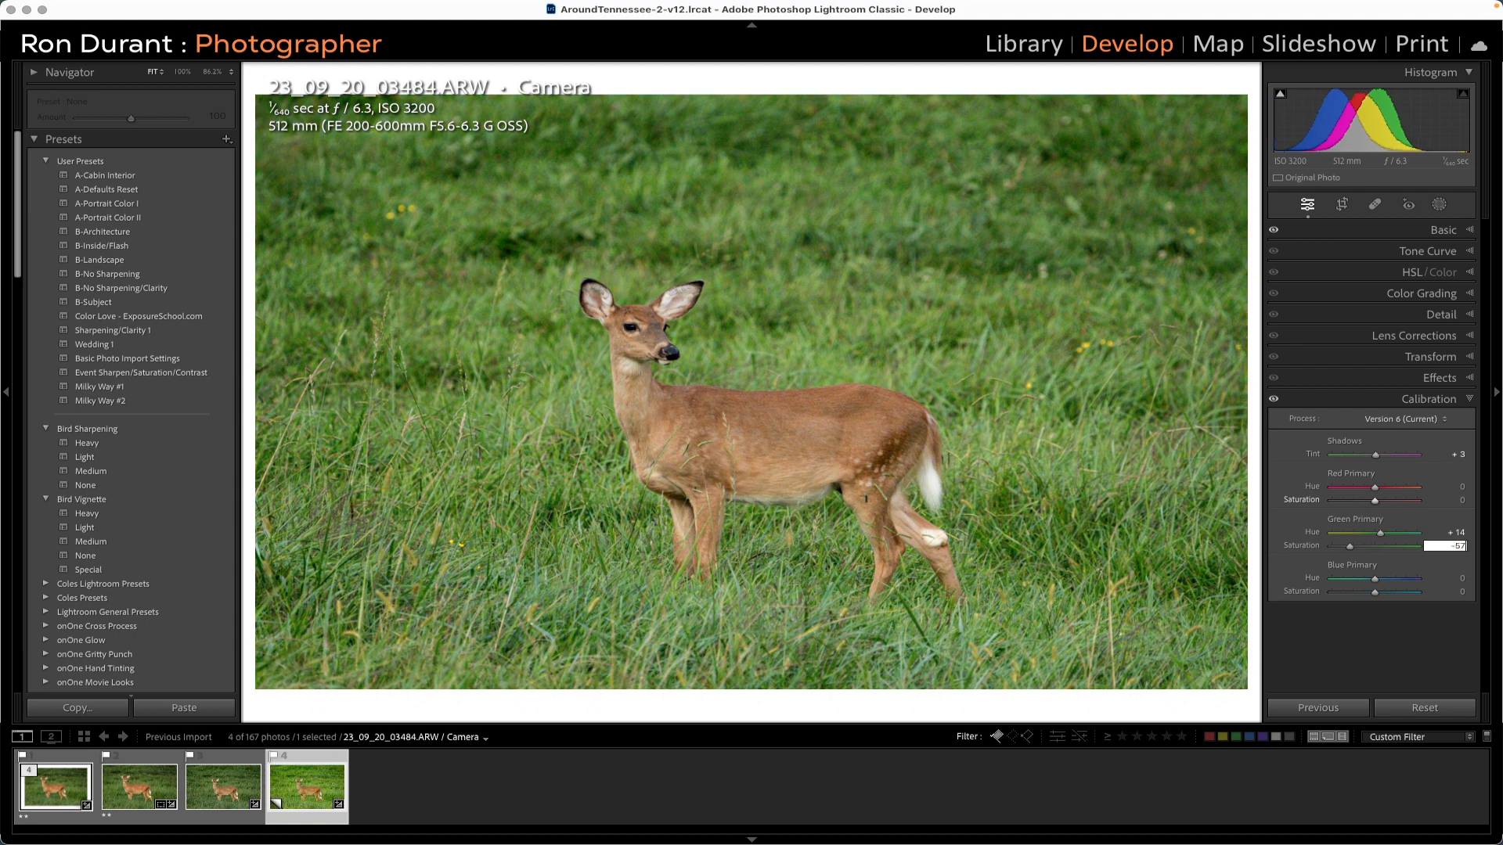
pyautogui.press('Tab')
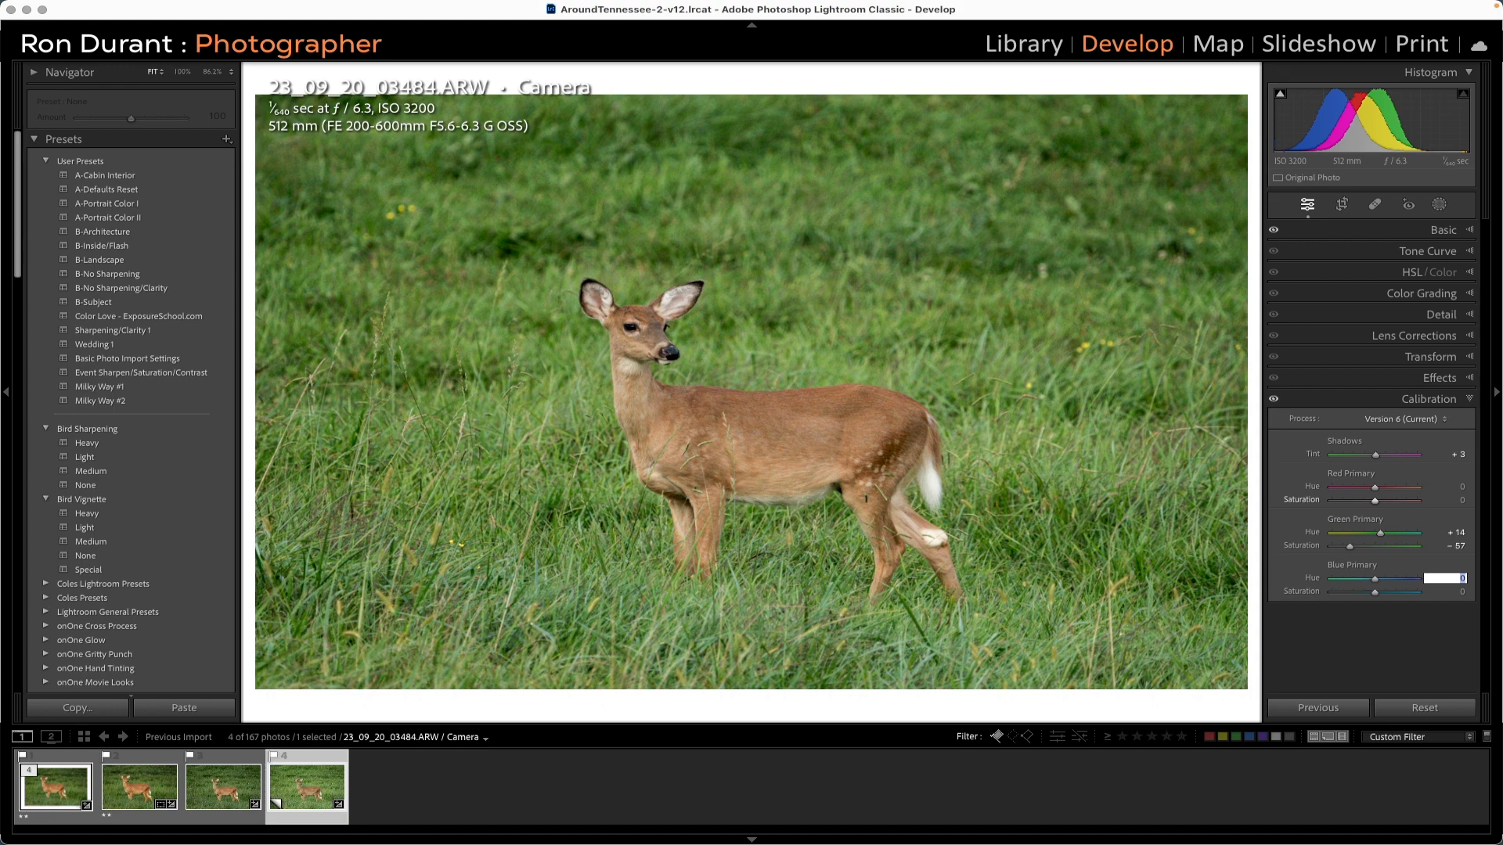
# Set the Blue Primary Saturation to -35 and compare the photo with and without the Calibration changes.
pyautogui.press('Tab')
pyautogui.write('- 35')
pyautogui.press('Return')
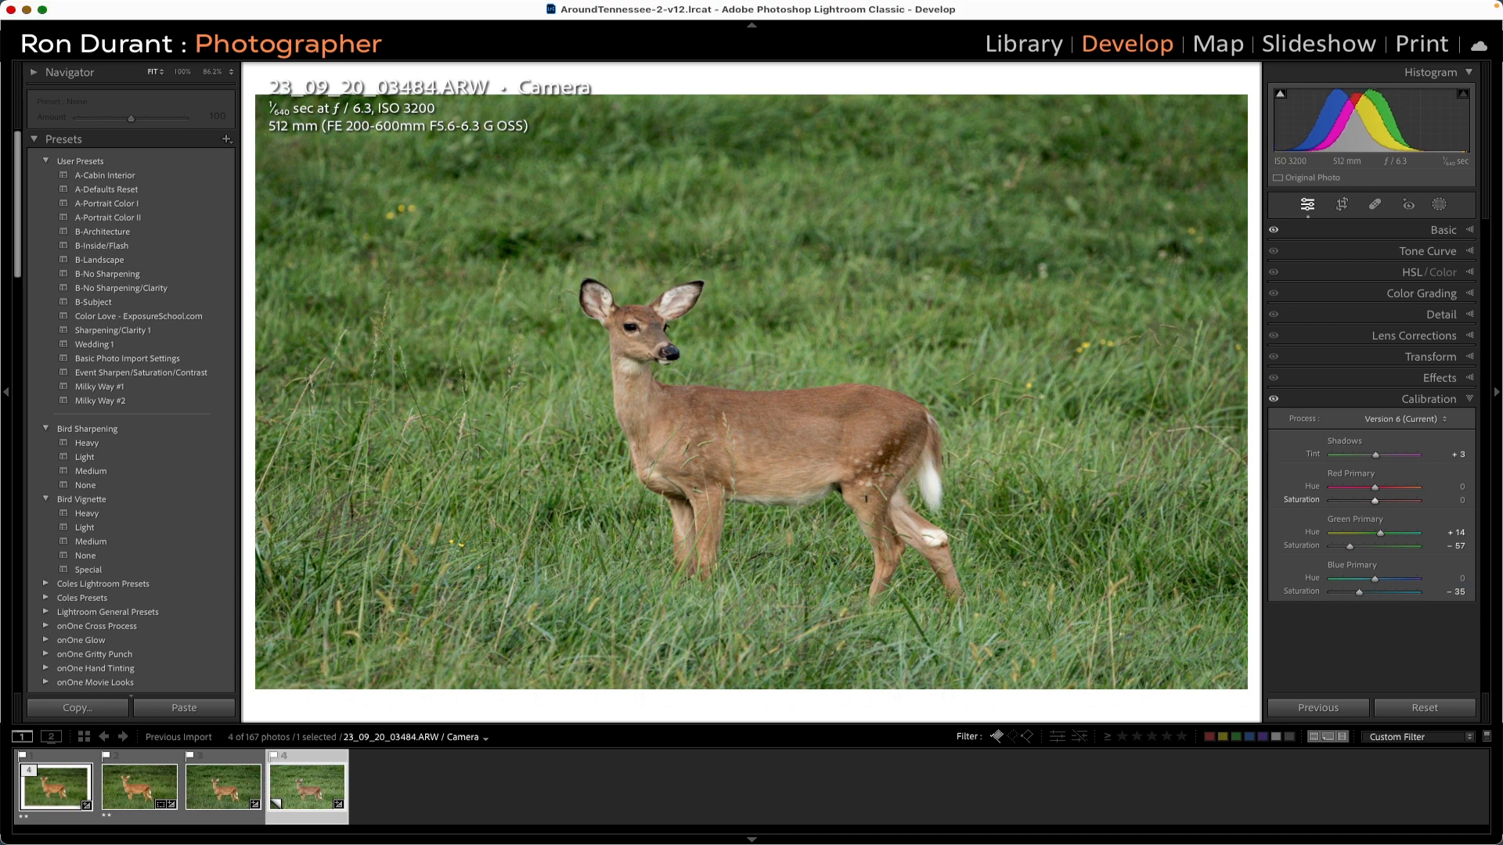
pyautogui.click(1274, 399)
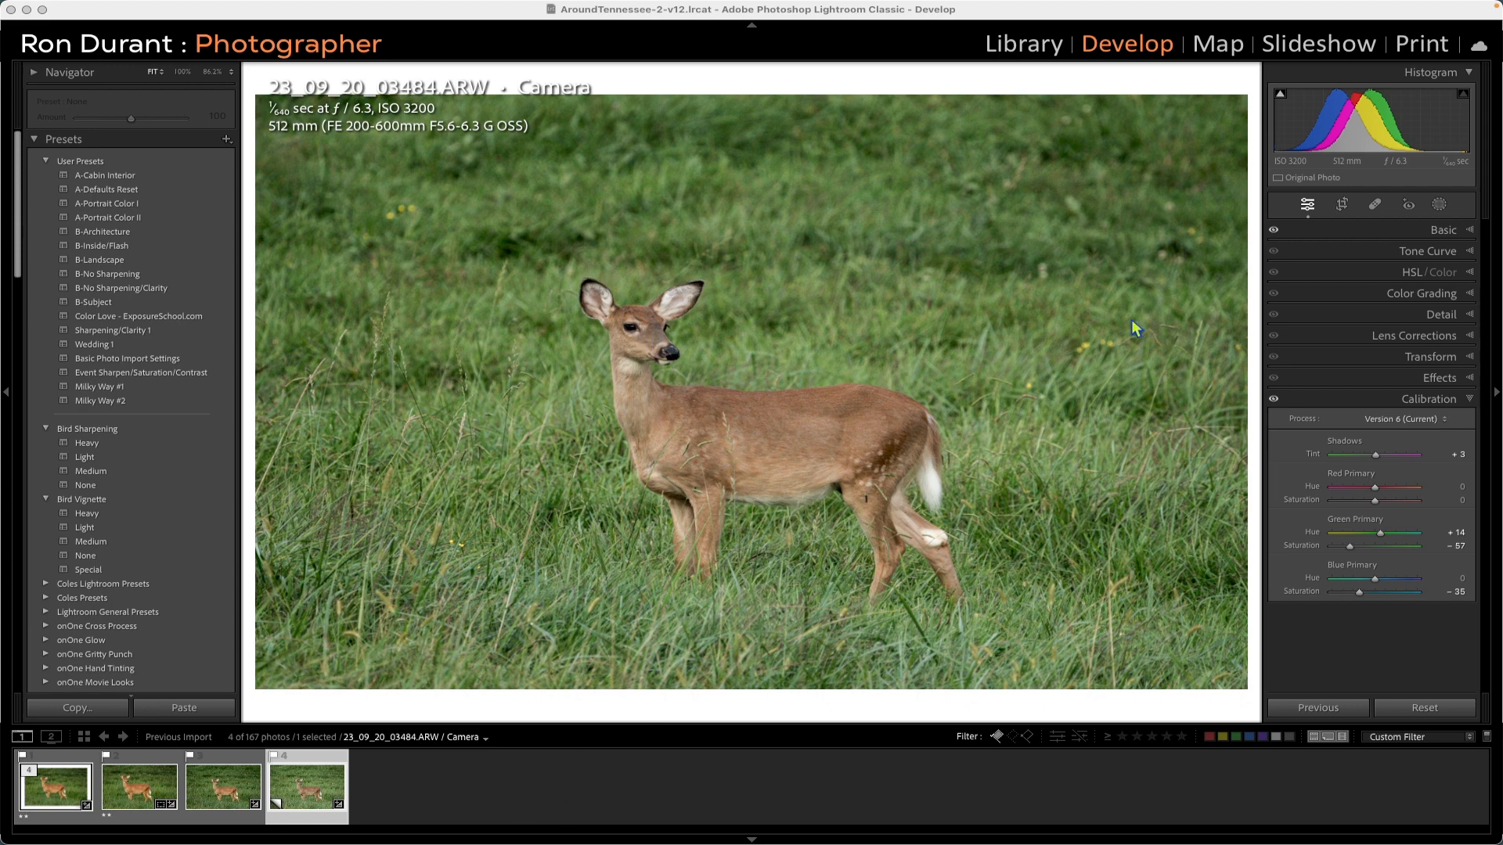
# Create a Select Subject mask of the deer and rename it Deer.
pyautogui.click(1437, 202)
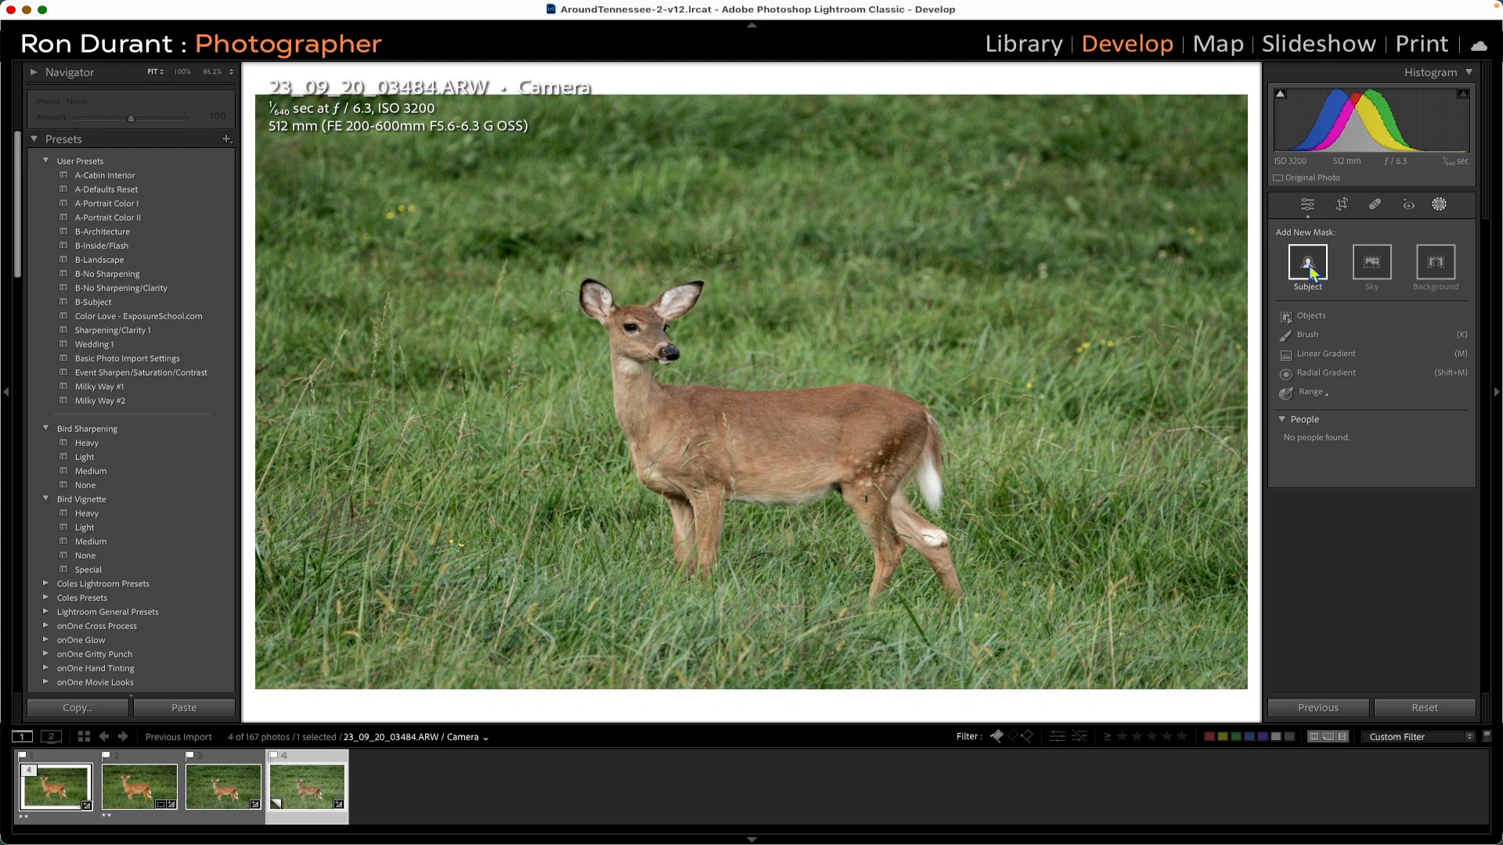
pyautogui.click(1308, 266)
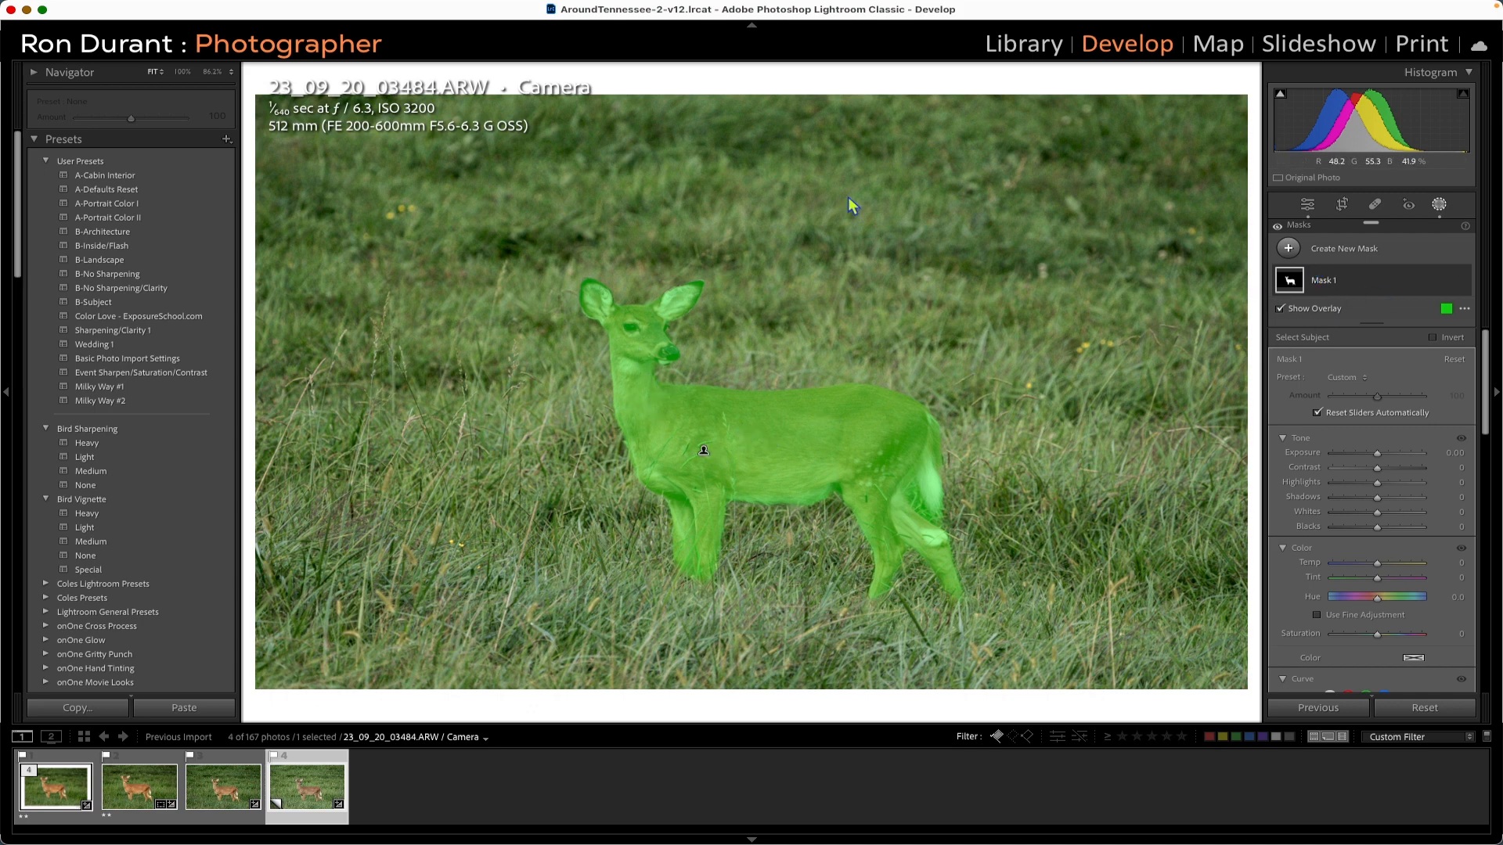
pyautogui.doubleClick(1328, 281)
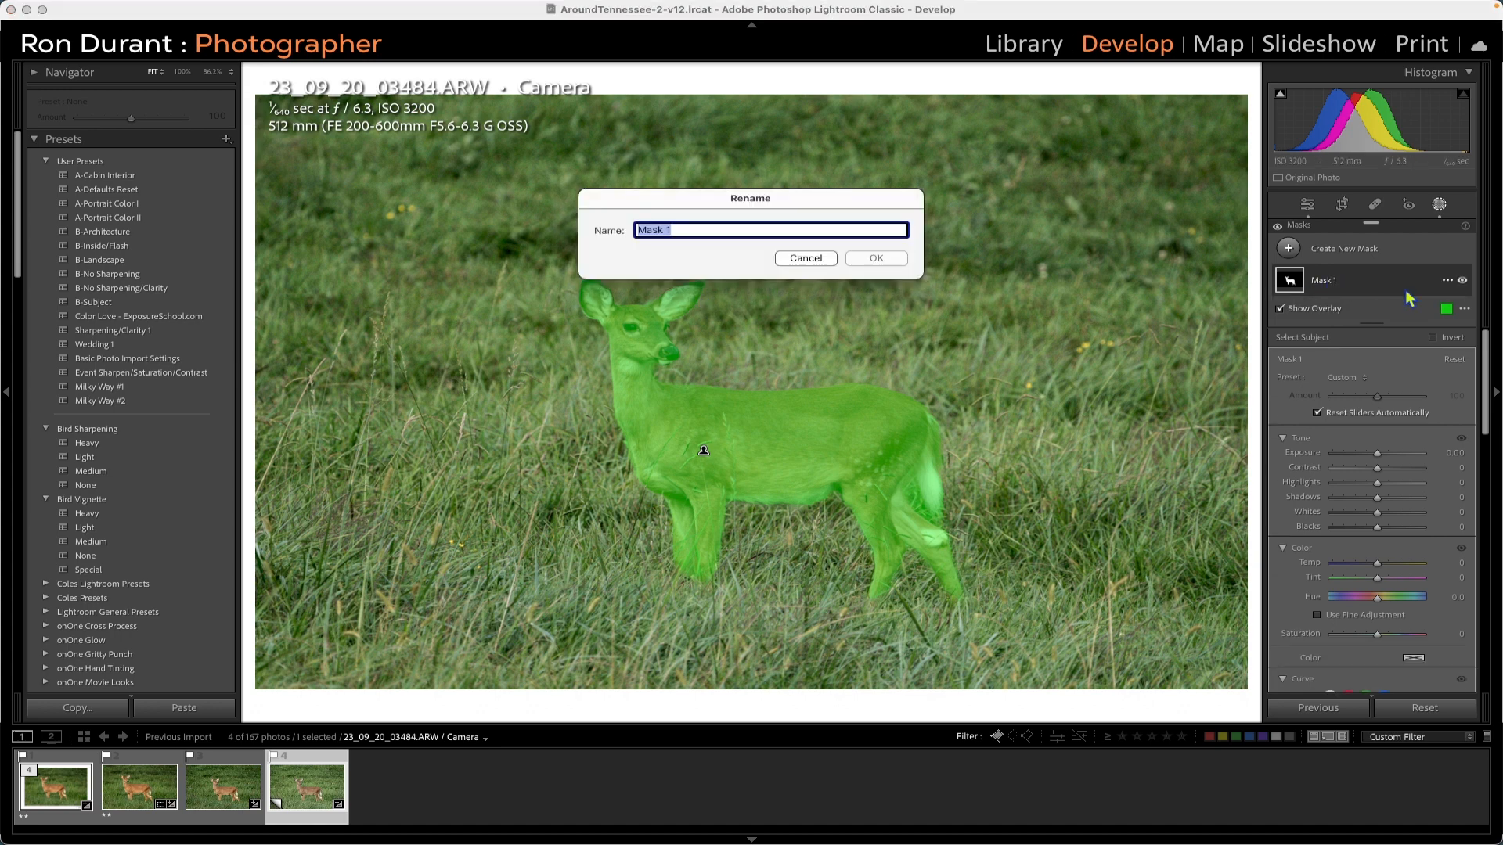
pyautogui.write('Deer')
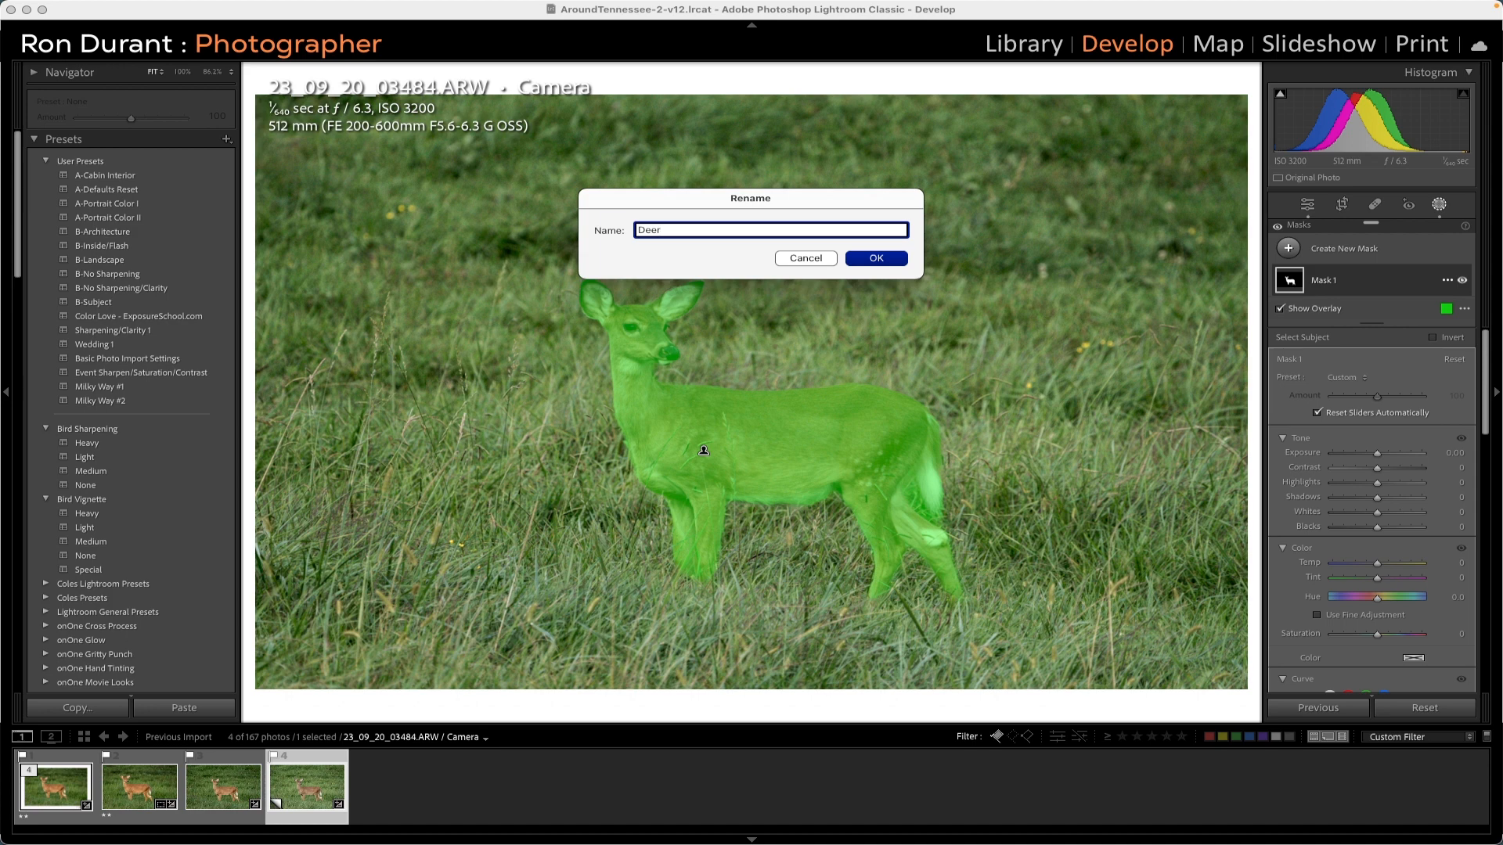
pyautogui.press('Return')
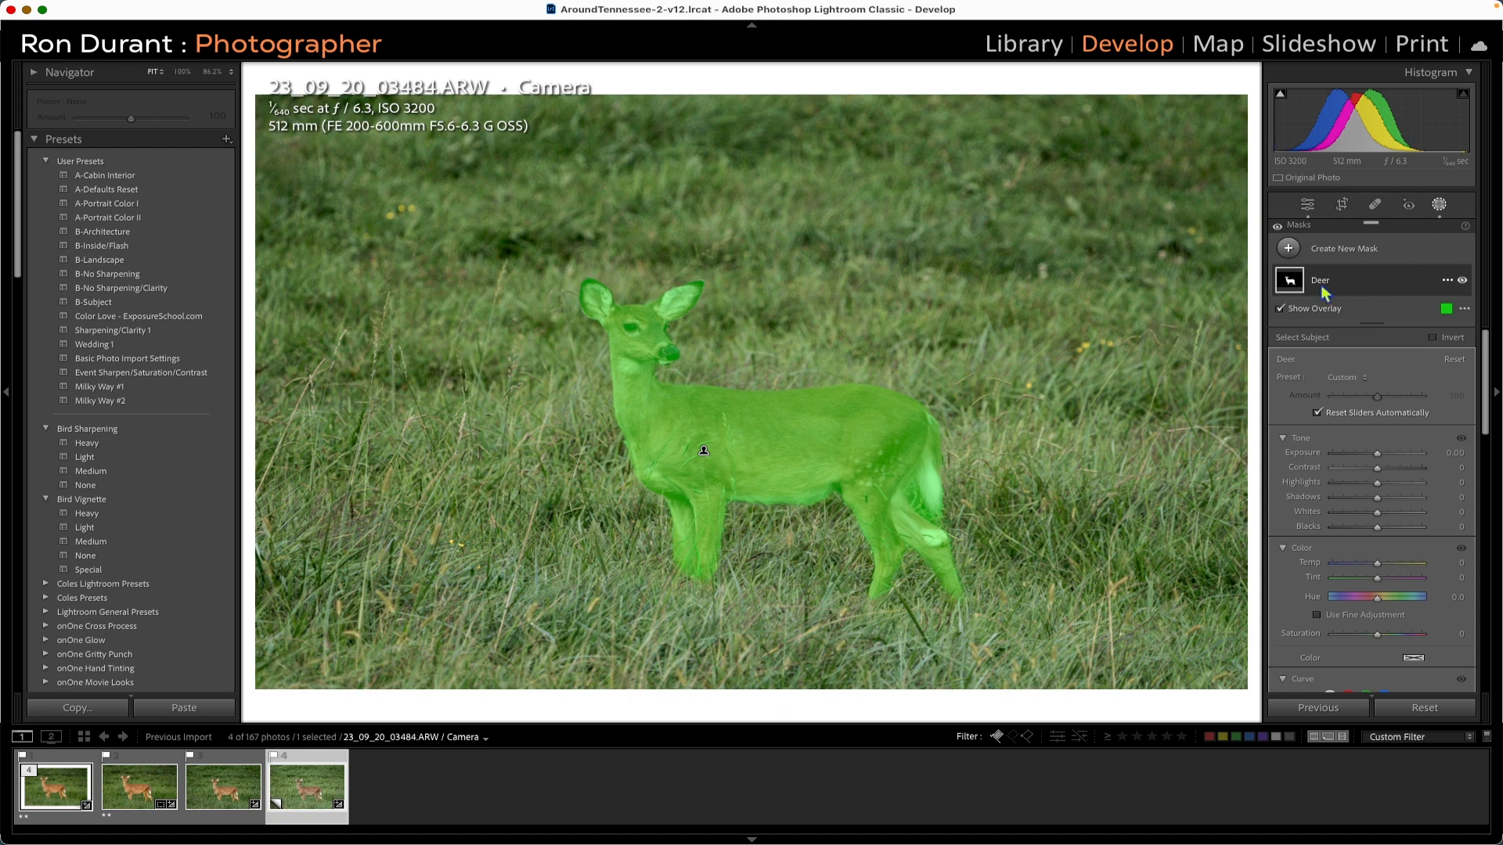
# Duplicate and invert the Deer mask, and rename the inverted copy Background.
pyautogui.click(1447, 281)
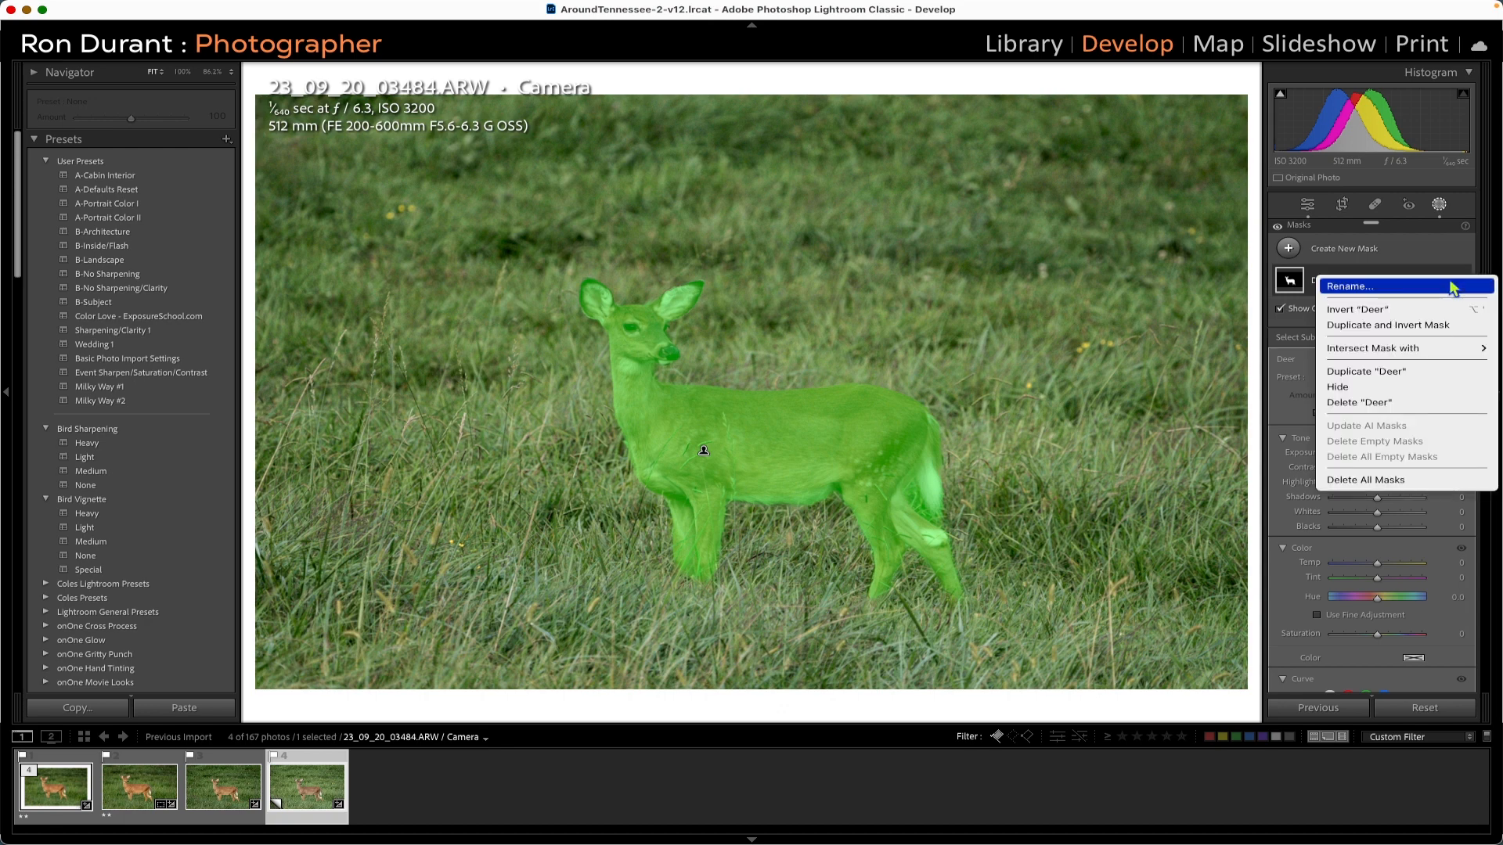
pyautogui.click(1429, 325)
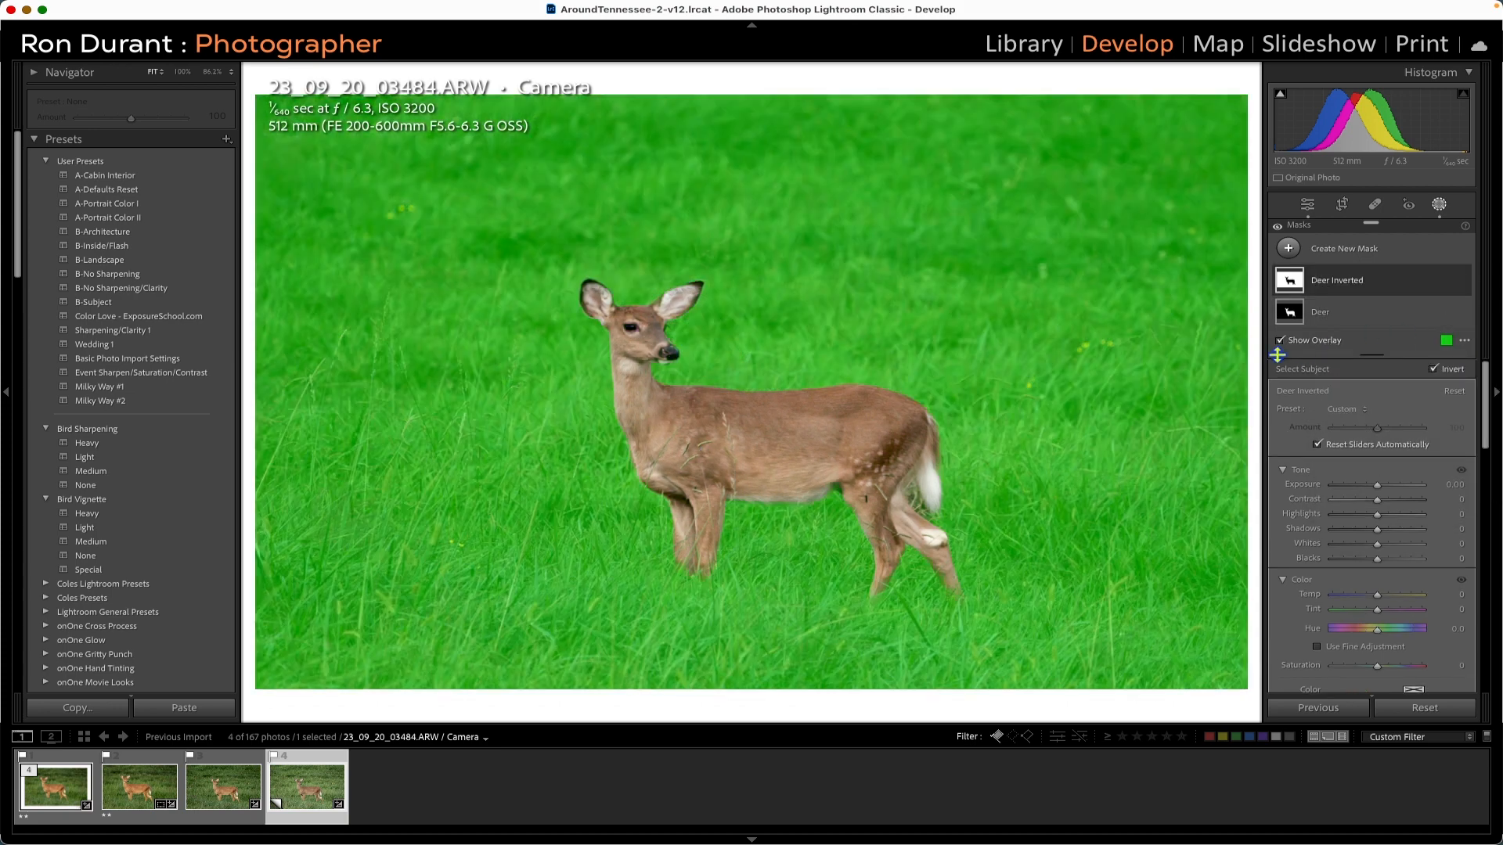
pyautogui.doubleClick(1345, 280)
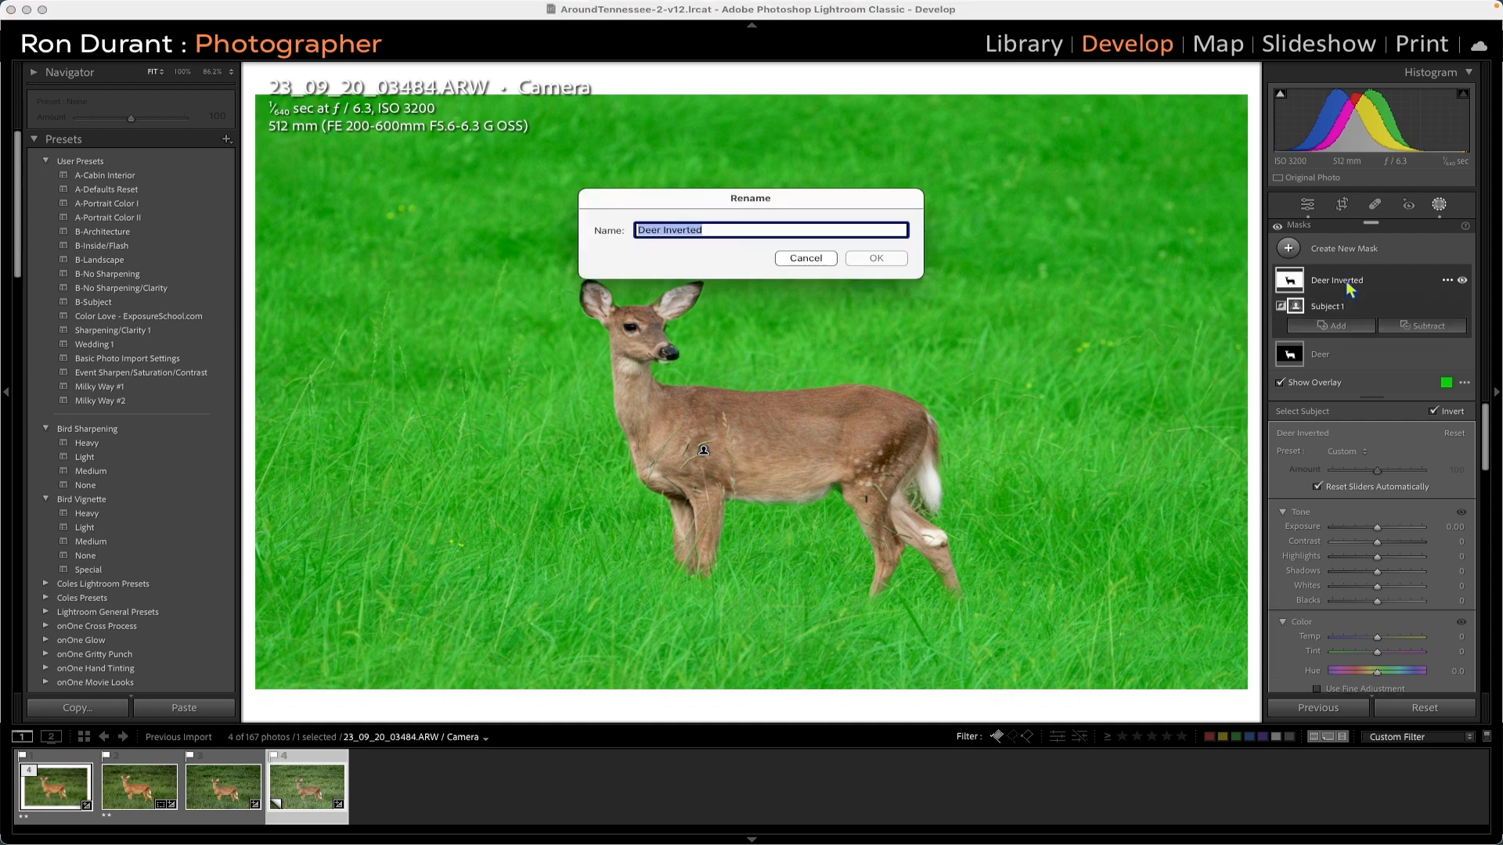
pyautogui.write('Background')
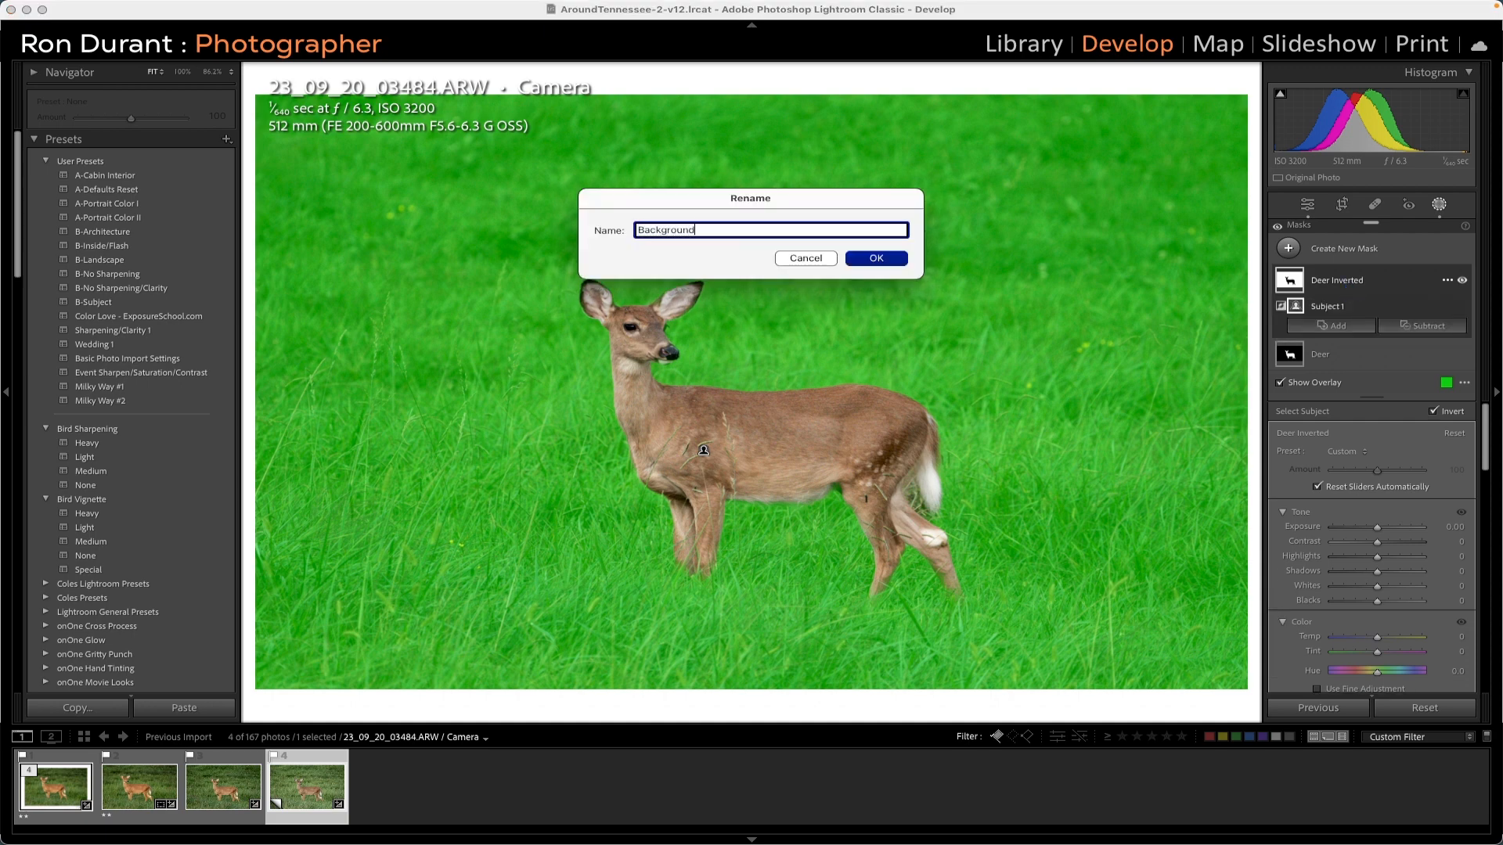
pyautogui.press('Return')
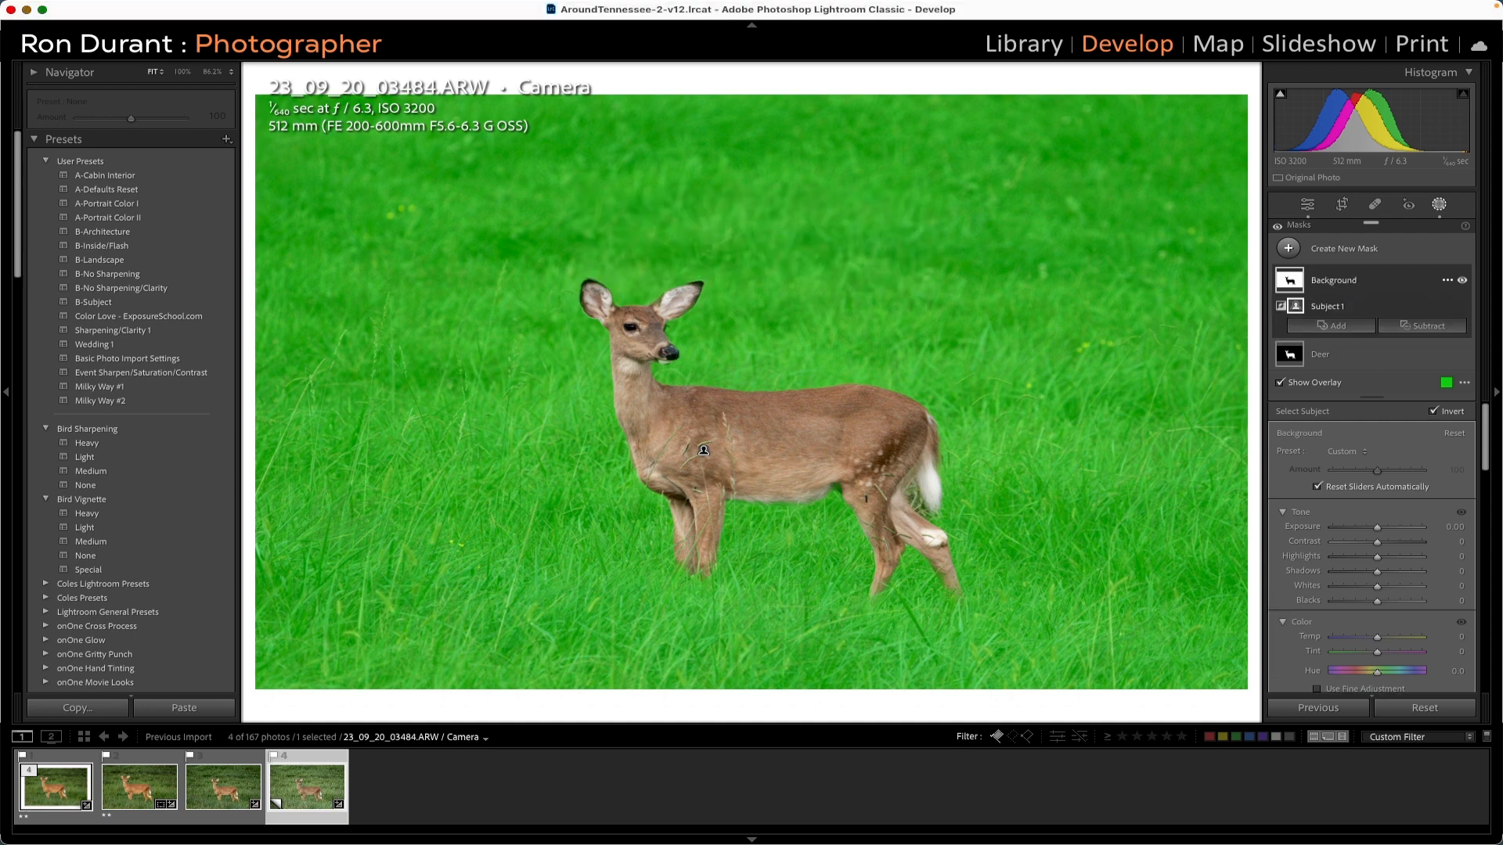
# With the Deer mask selected and its overlay hidden, set Contrast to -16 and Highlights to -27.
pyautogui.click(1330, 358)
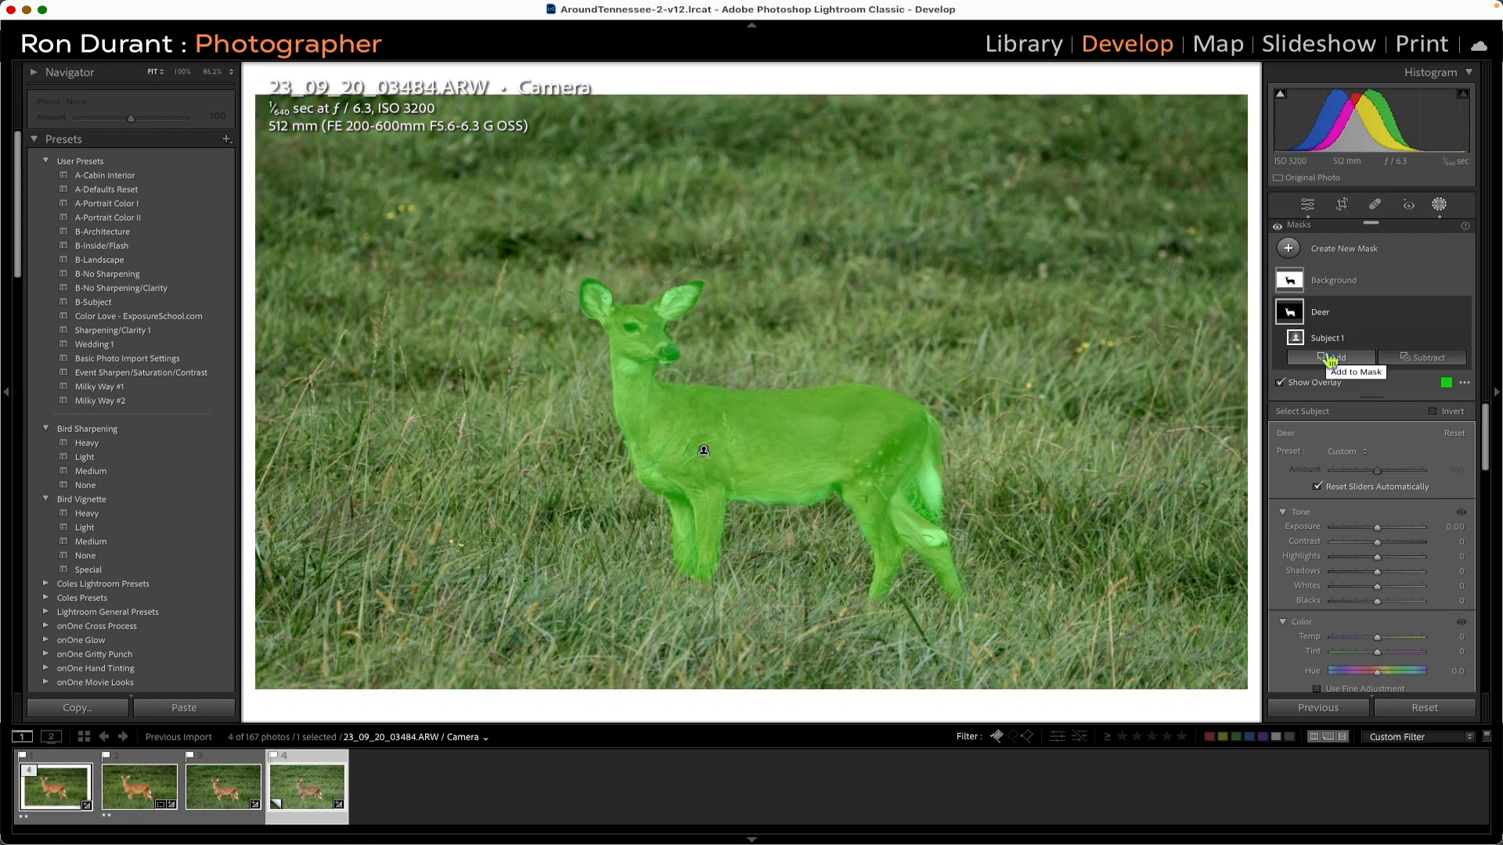
pyautogui.click(1282, 382)
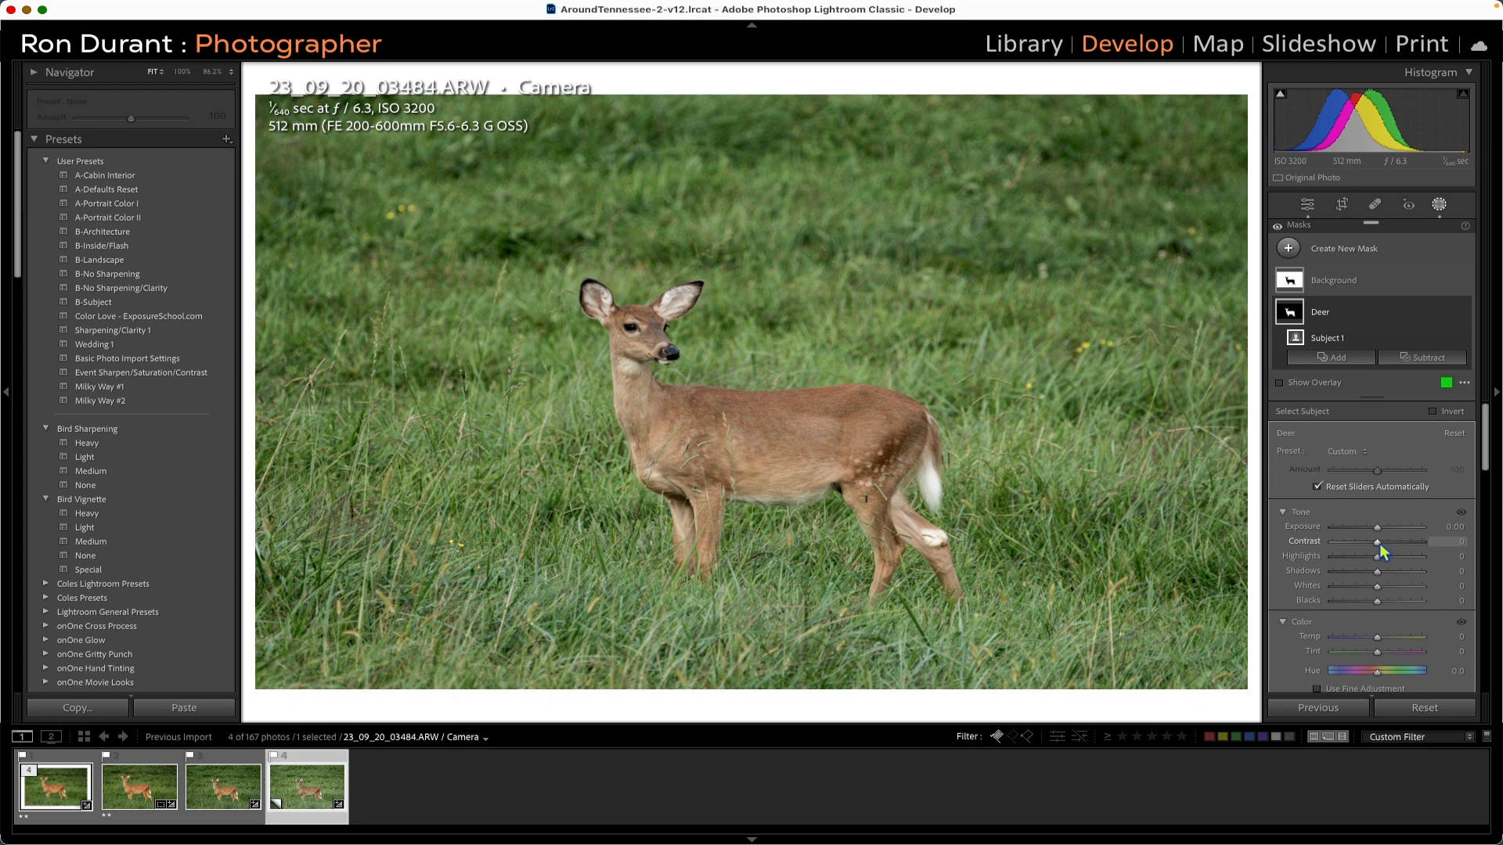
pyautogui.click(1448, 541)
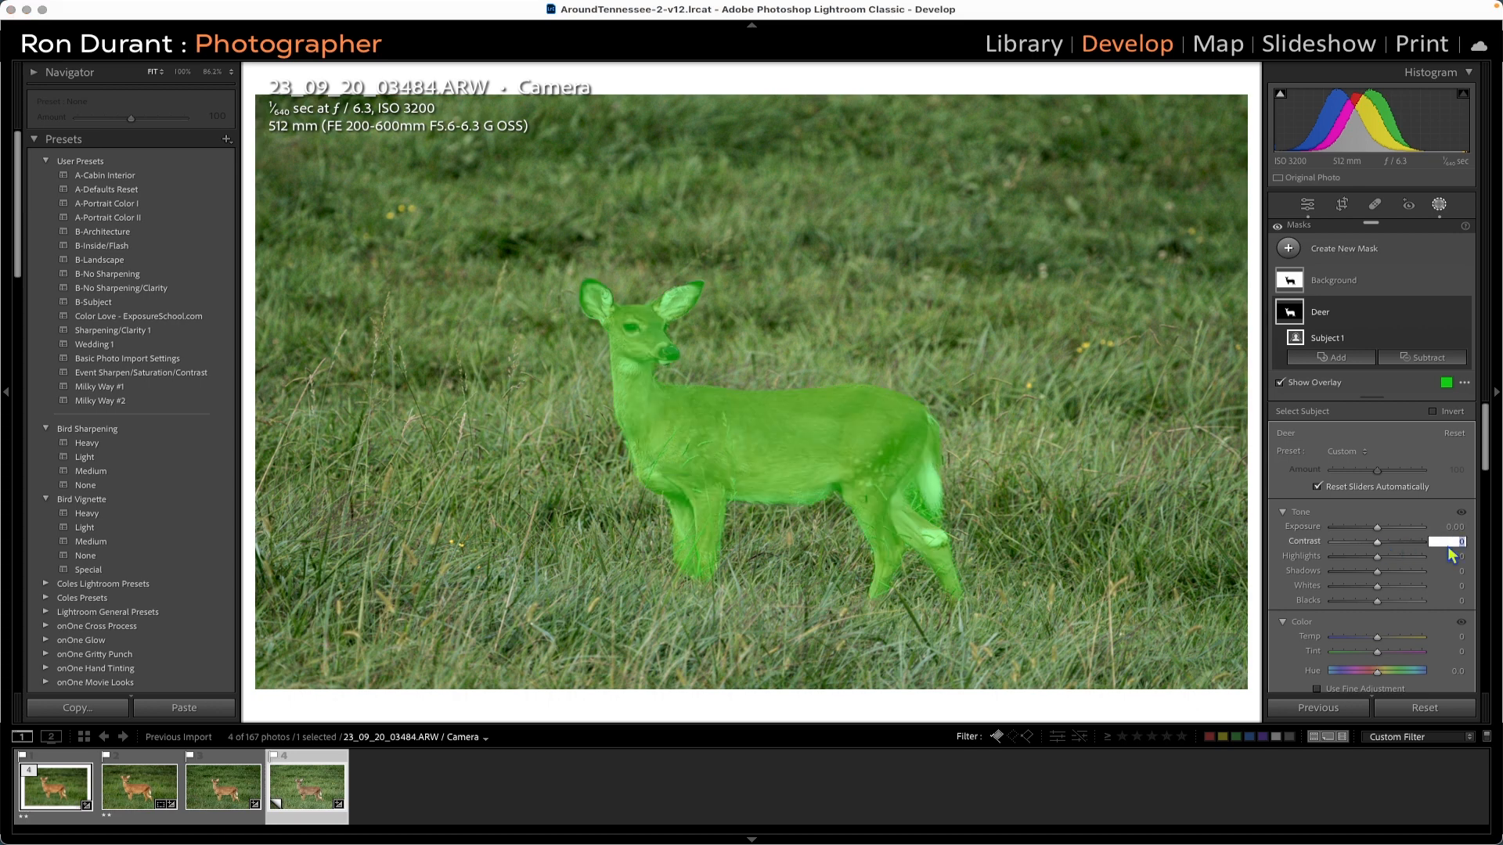
pyautogui.write('-16')
pyautogui.press('Return')
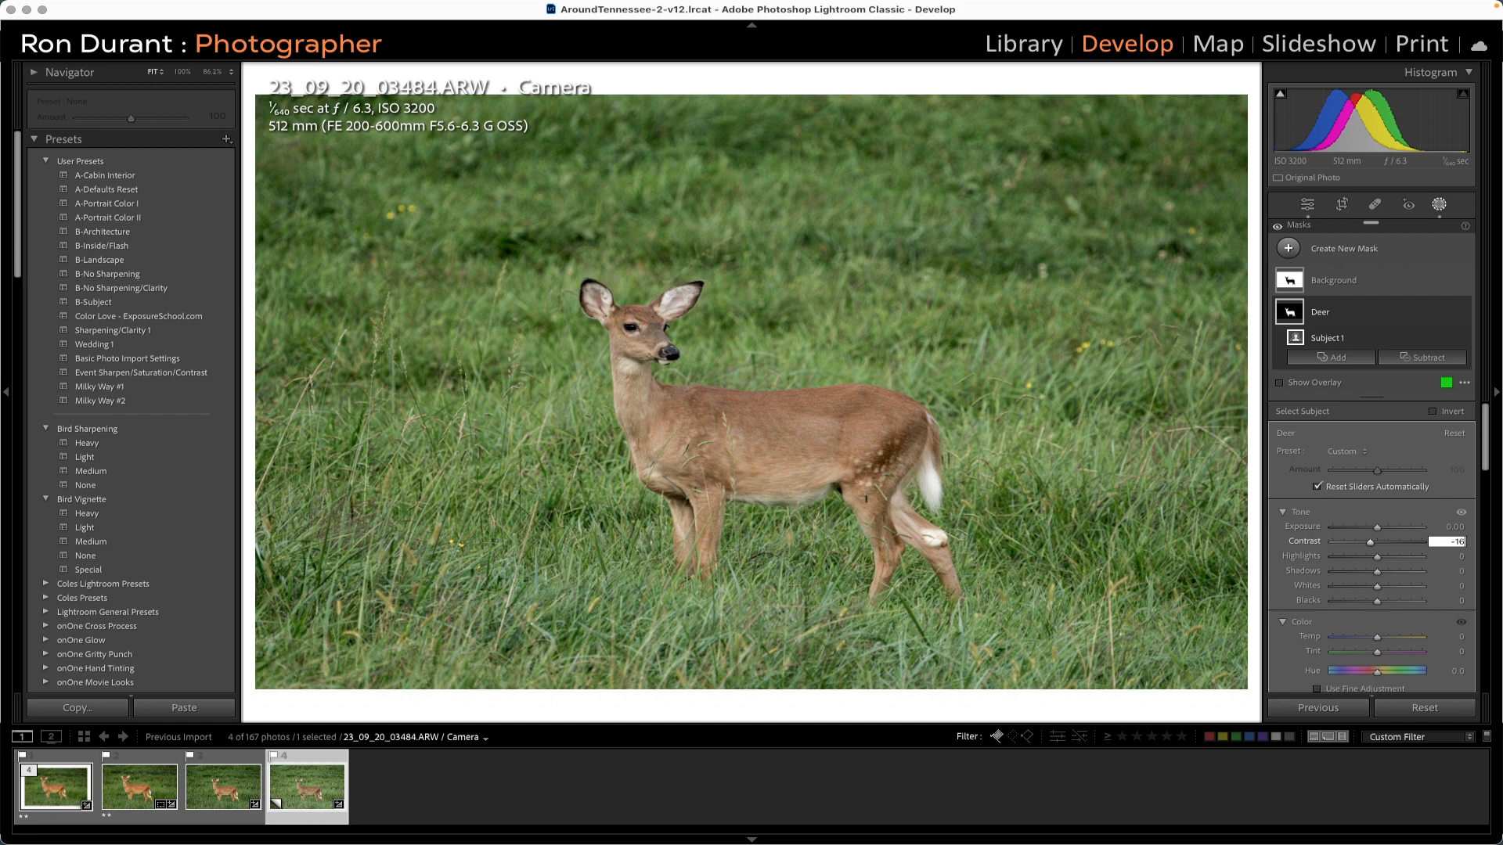
pyautogui.click(1460, 556)
pyautogui.write('-27')
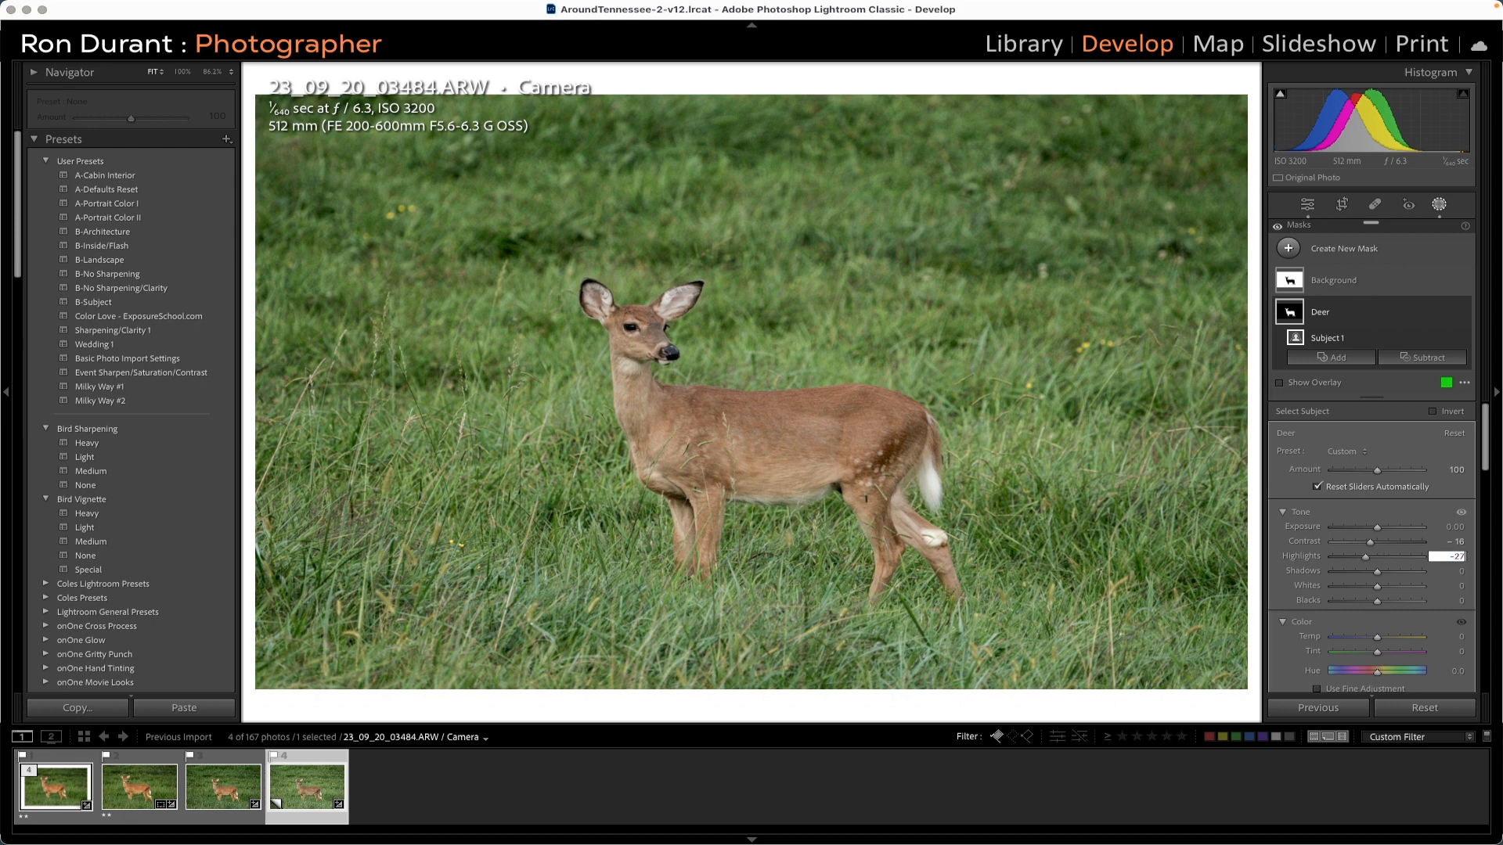
# Set the Deer mask's Shadows to 10, Whites to 18 and Blacks to -14.
pyautogui.click(1454, 572)
pyautogui.write('1')
pyautogui.press('Tab')
pyautogui.write('18')
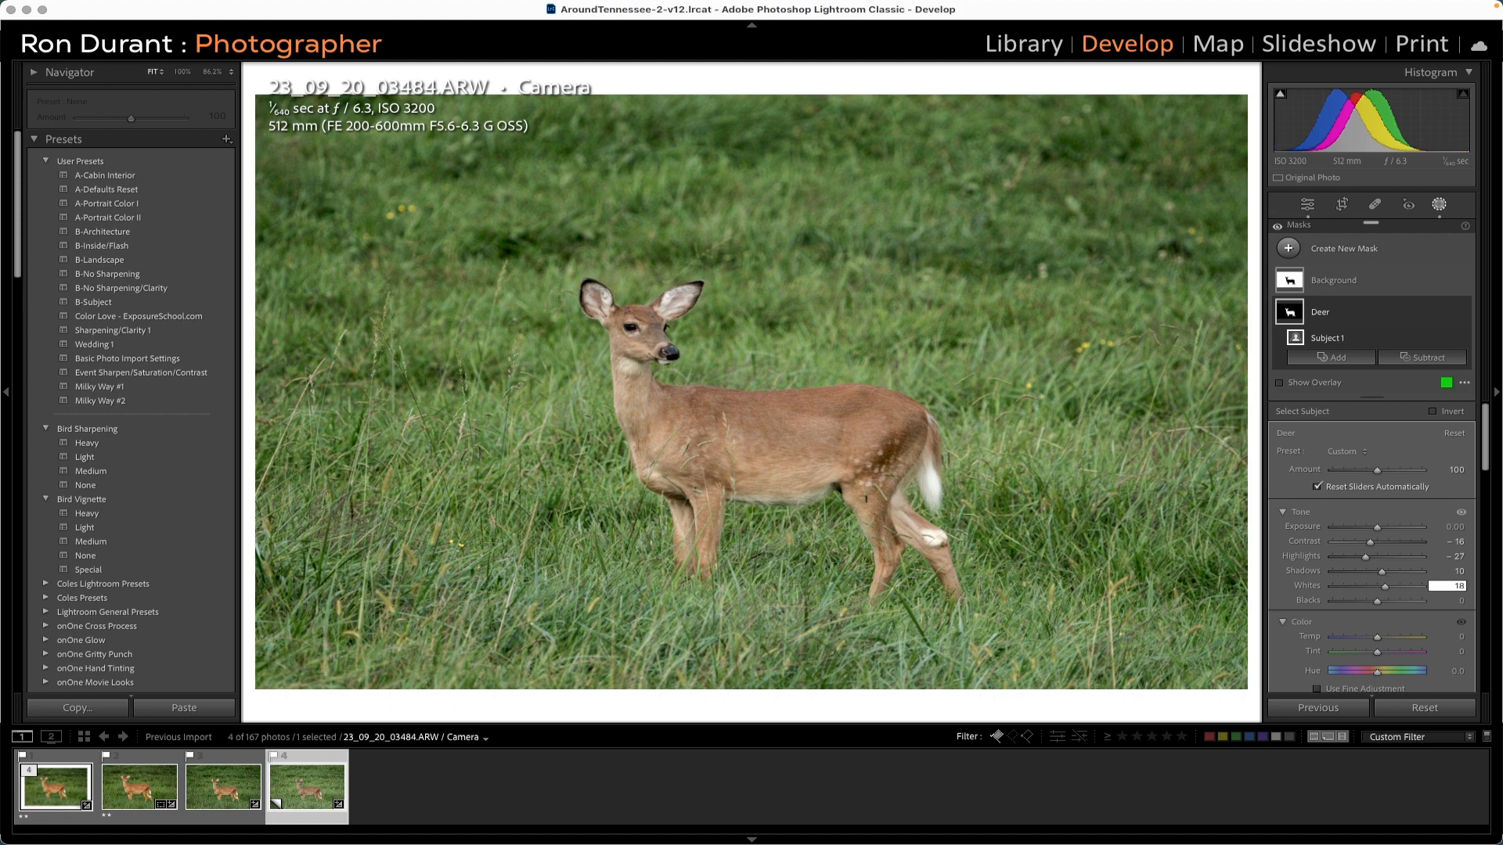
pyautogui.click(1439, 602)
pyautogui.write('-14')
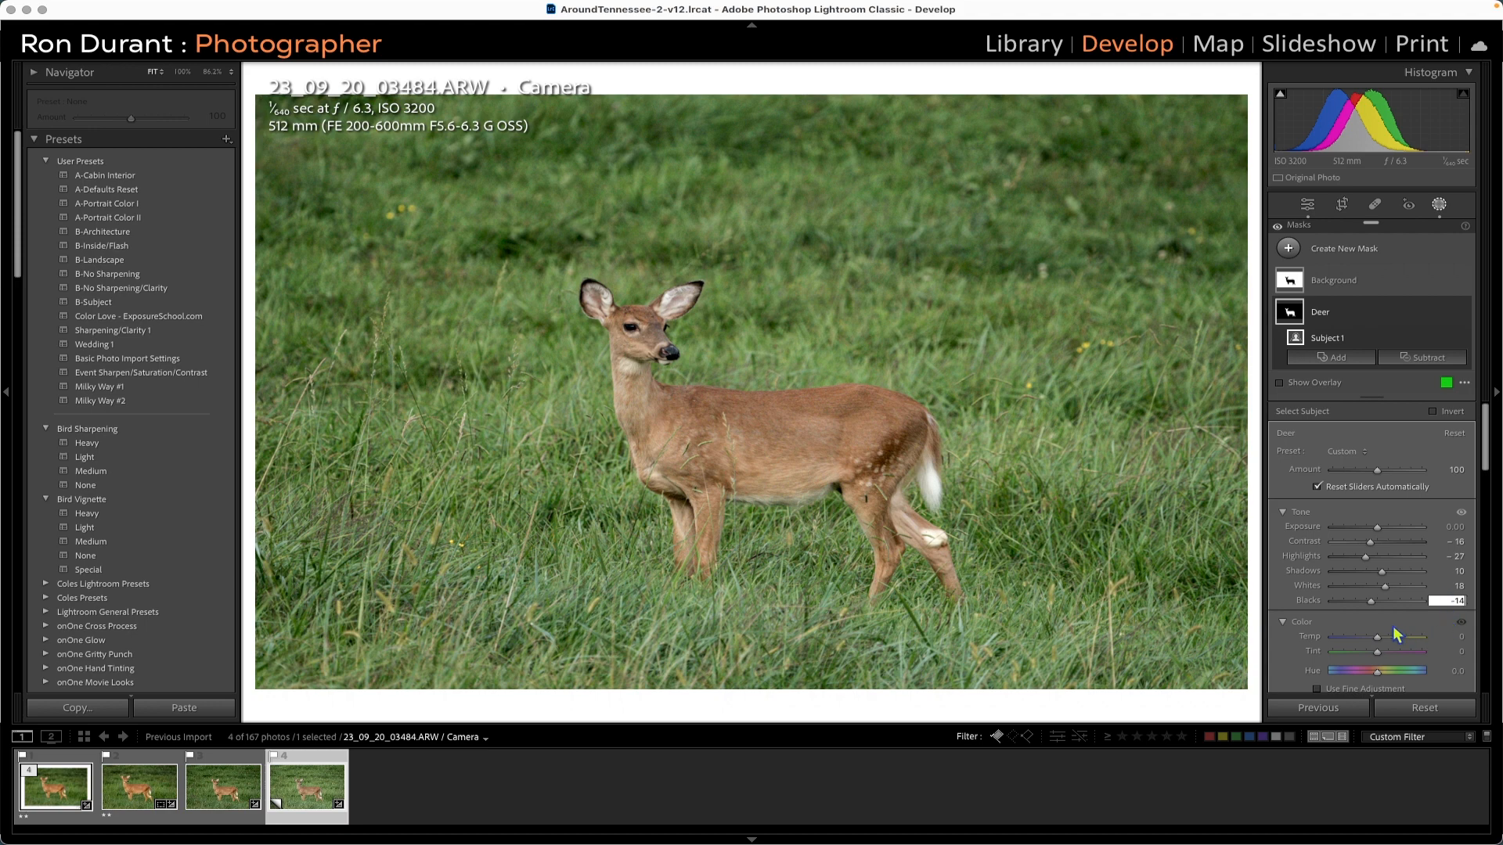
# Finish the Deer mask's tone settings, select the Background mask and hide its overlay.
pyautogui.press('Return')
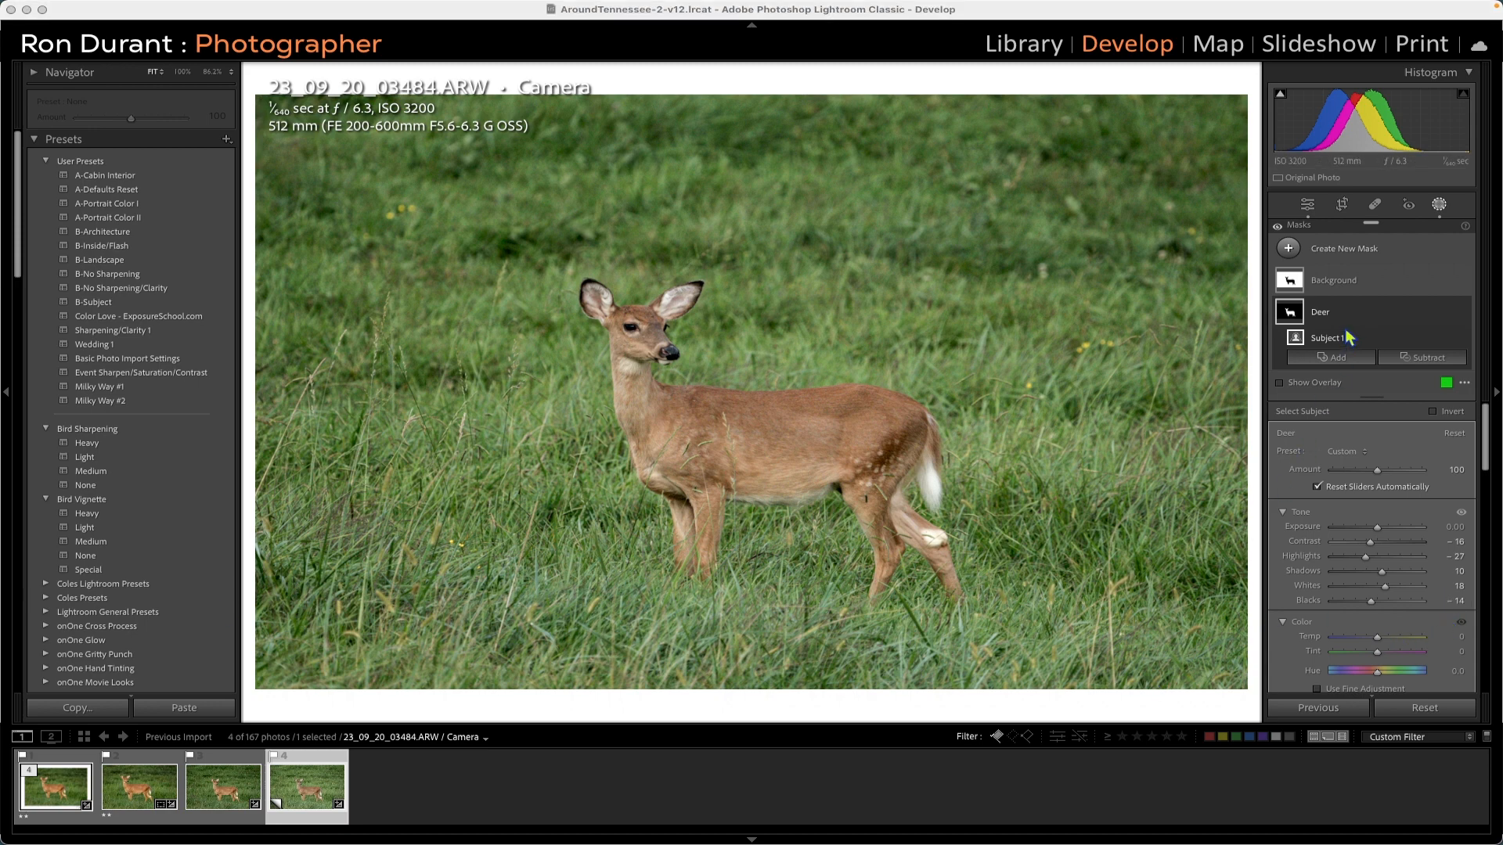
pyautogui.click(1368, 280)
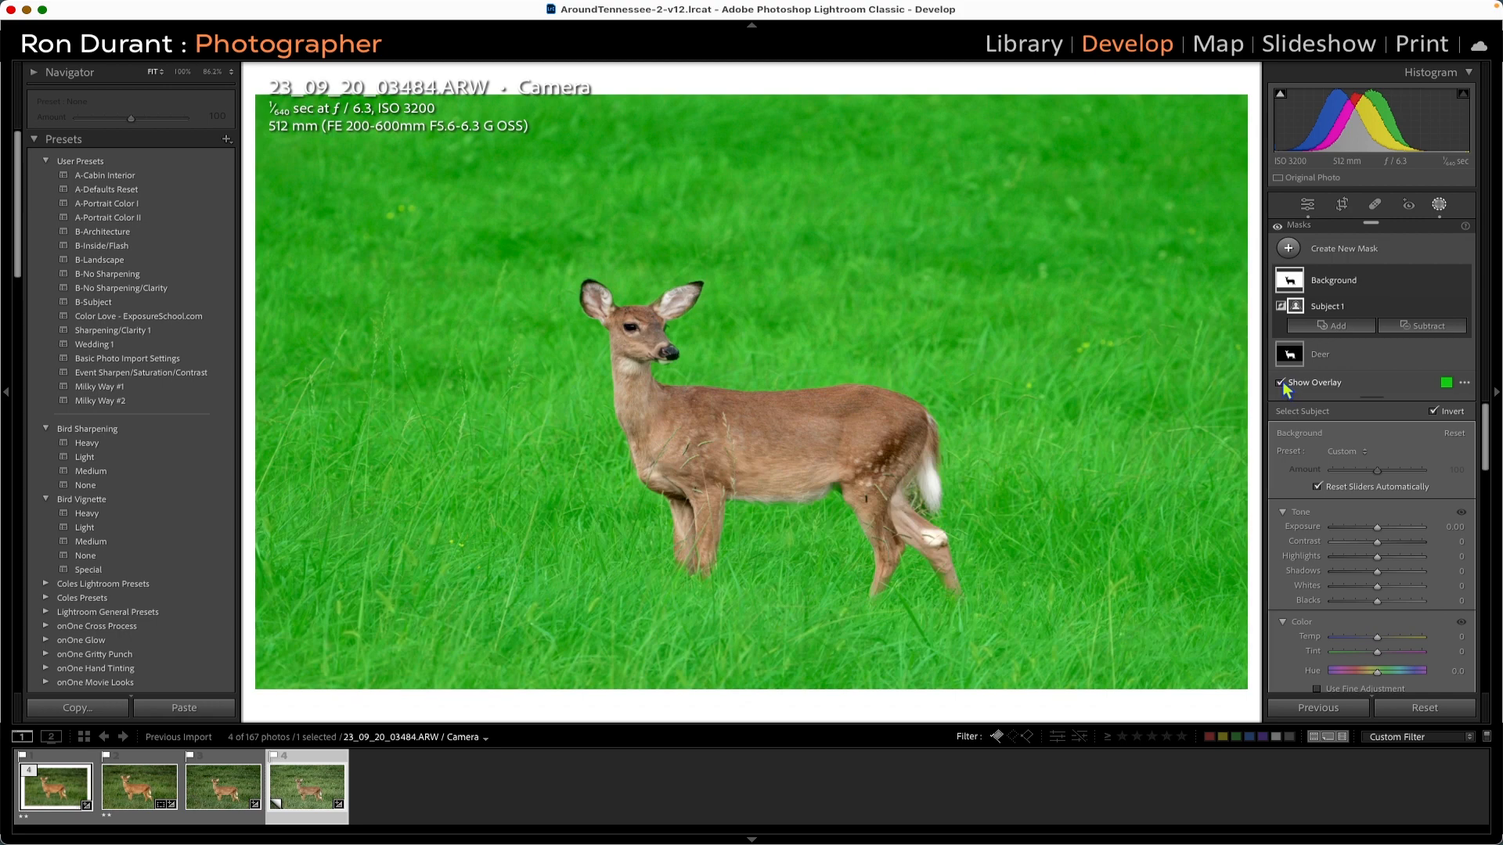
pyautogui.click(1282, 382)
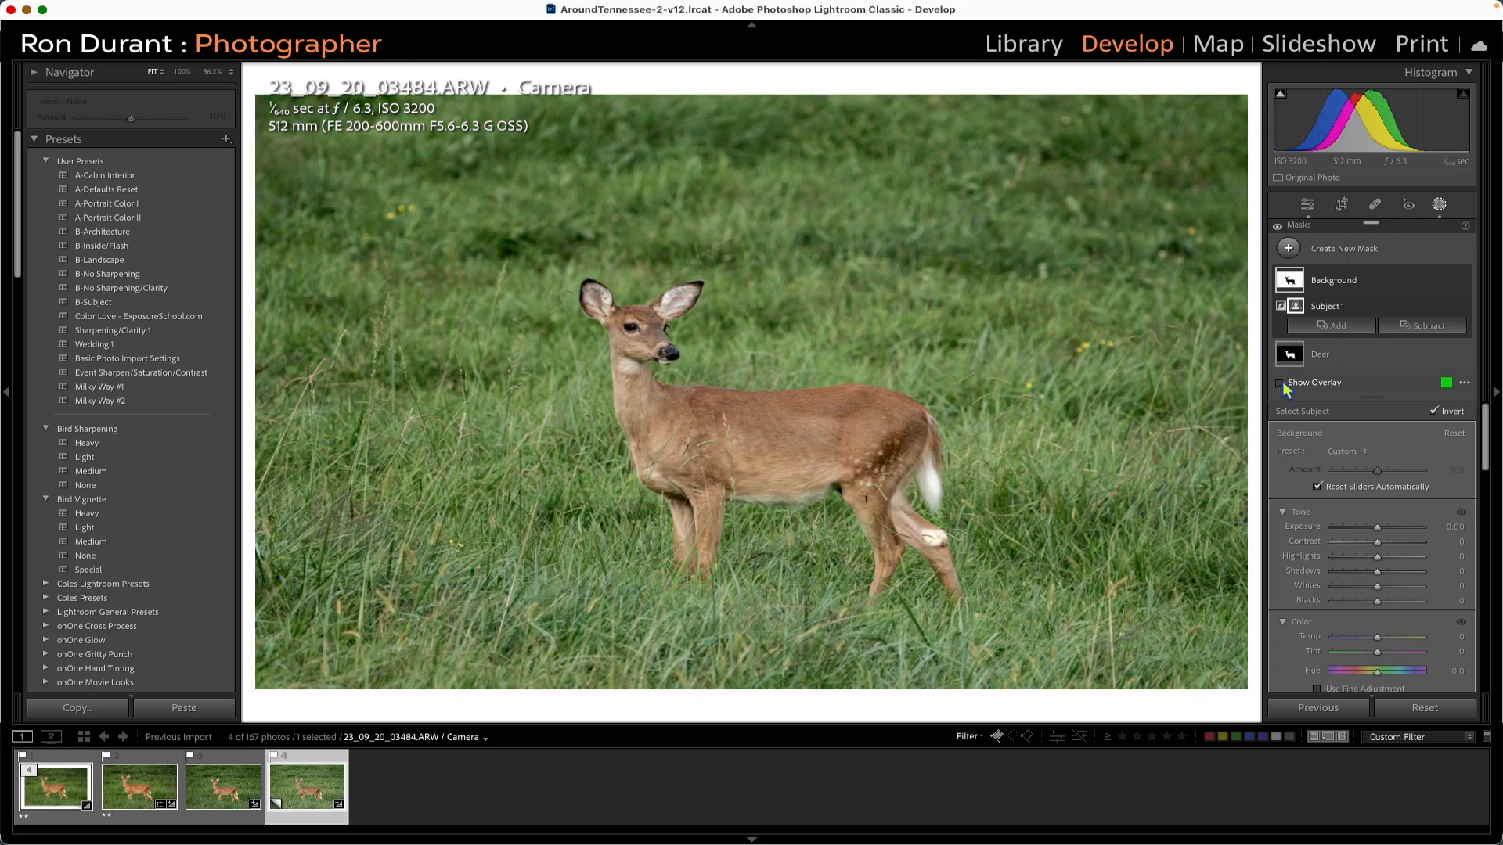
# Set the Background mask's Exposure to -0.25.
pyautogui.click(1447, 528)
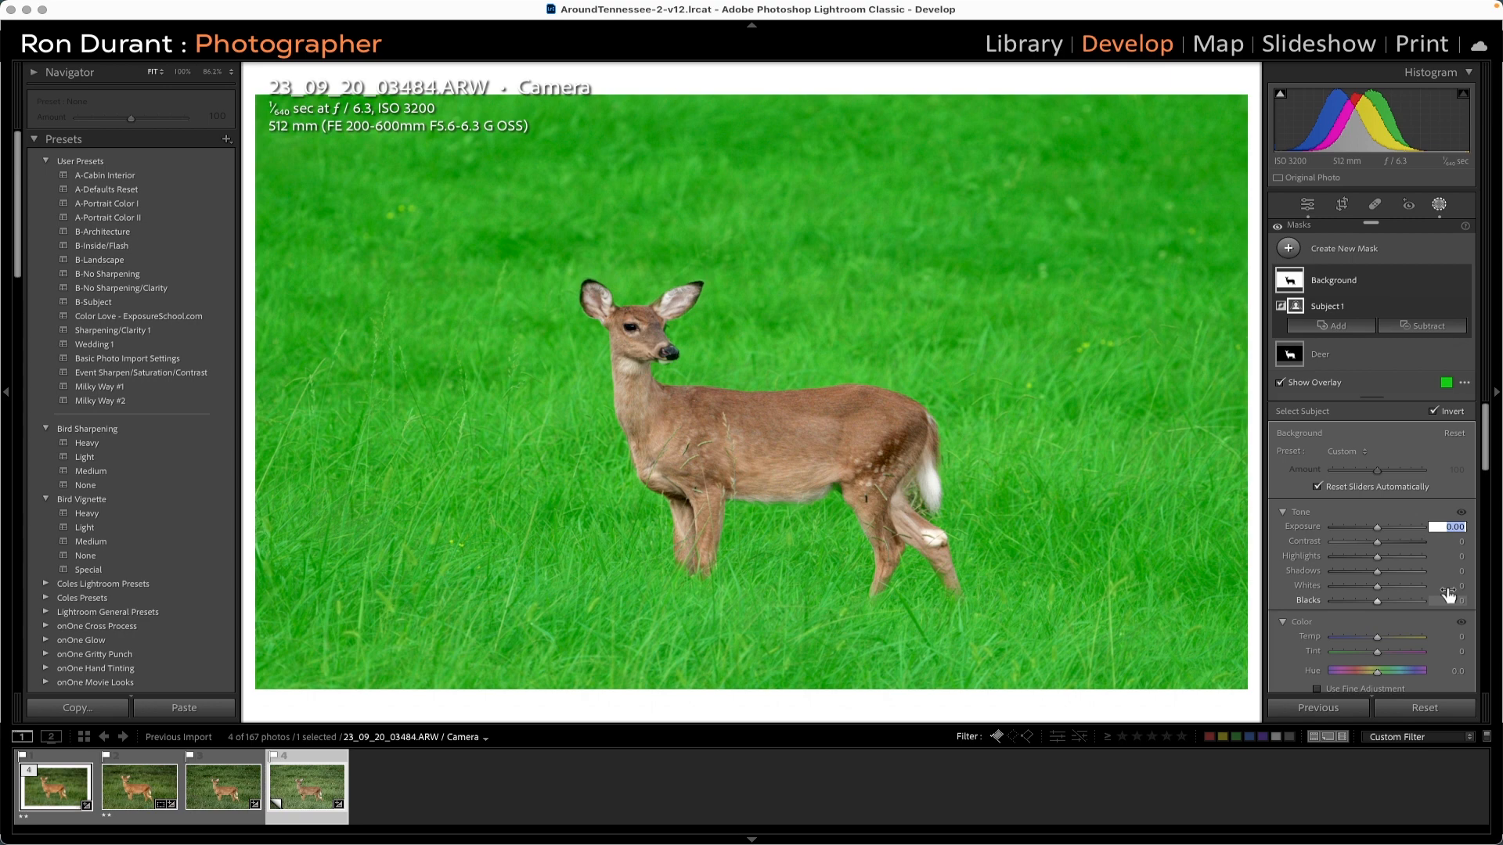
pyautogui.write('.')
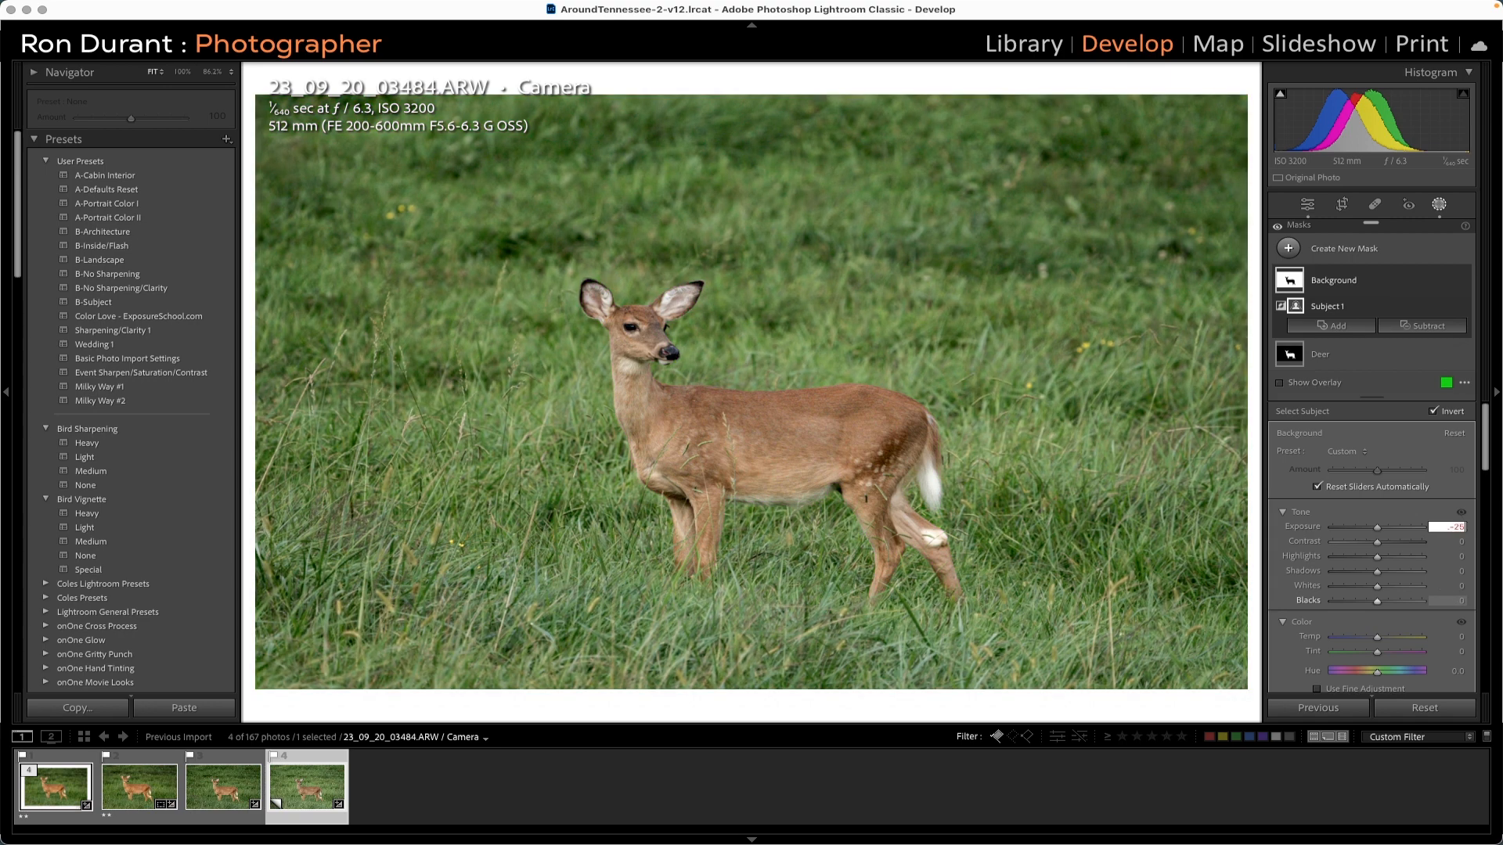
pyautogui.press('Return')
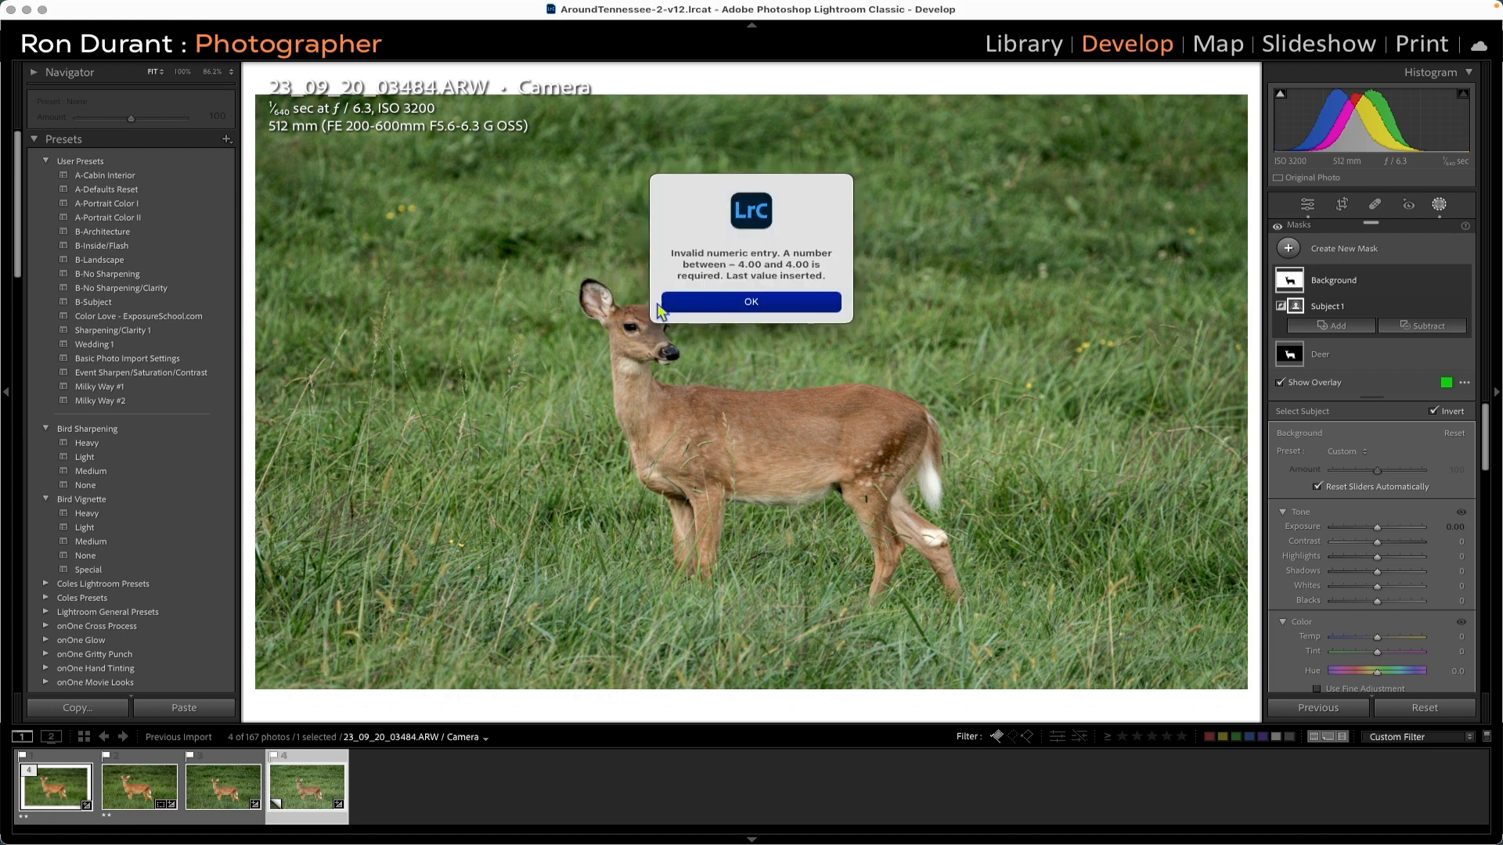
pyautogui.click(717, 299)
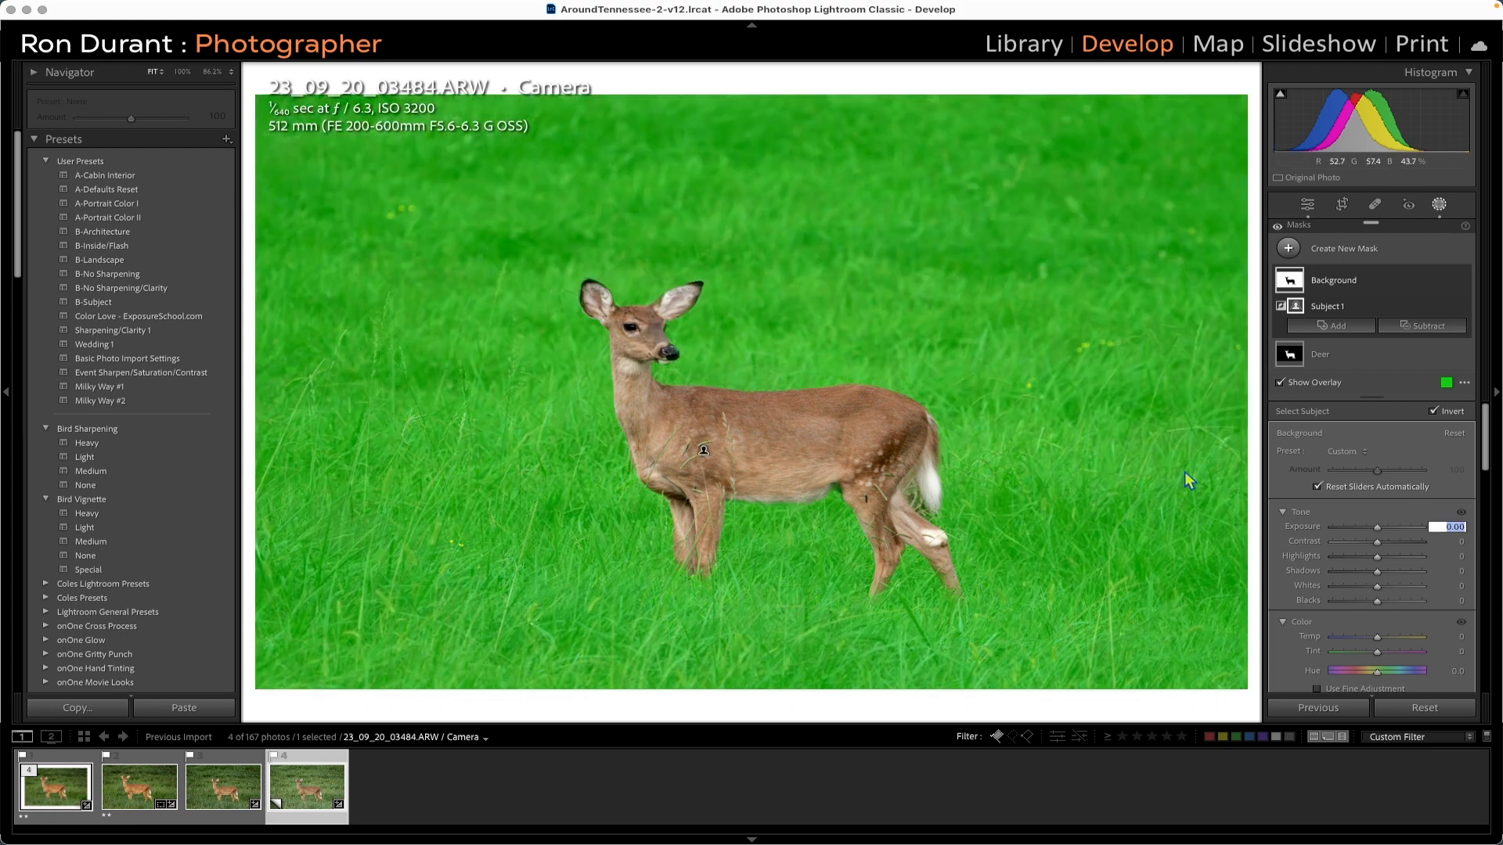
pyautogui.write('- 0.25')
pyautogui.press('Return')
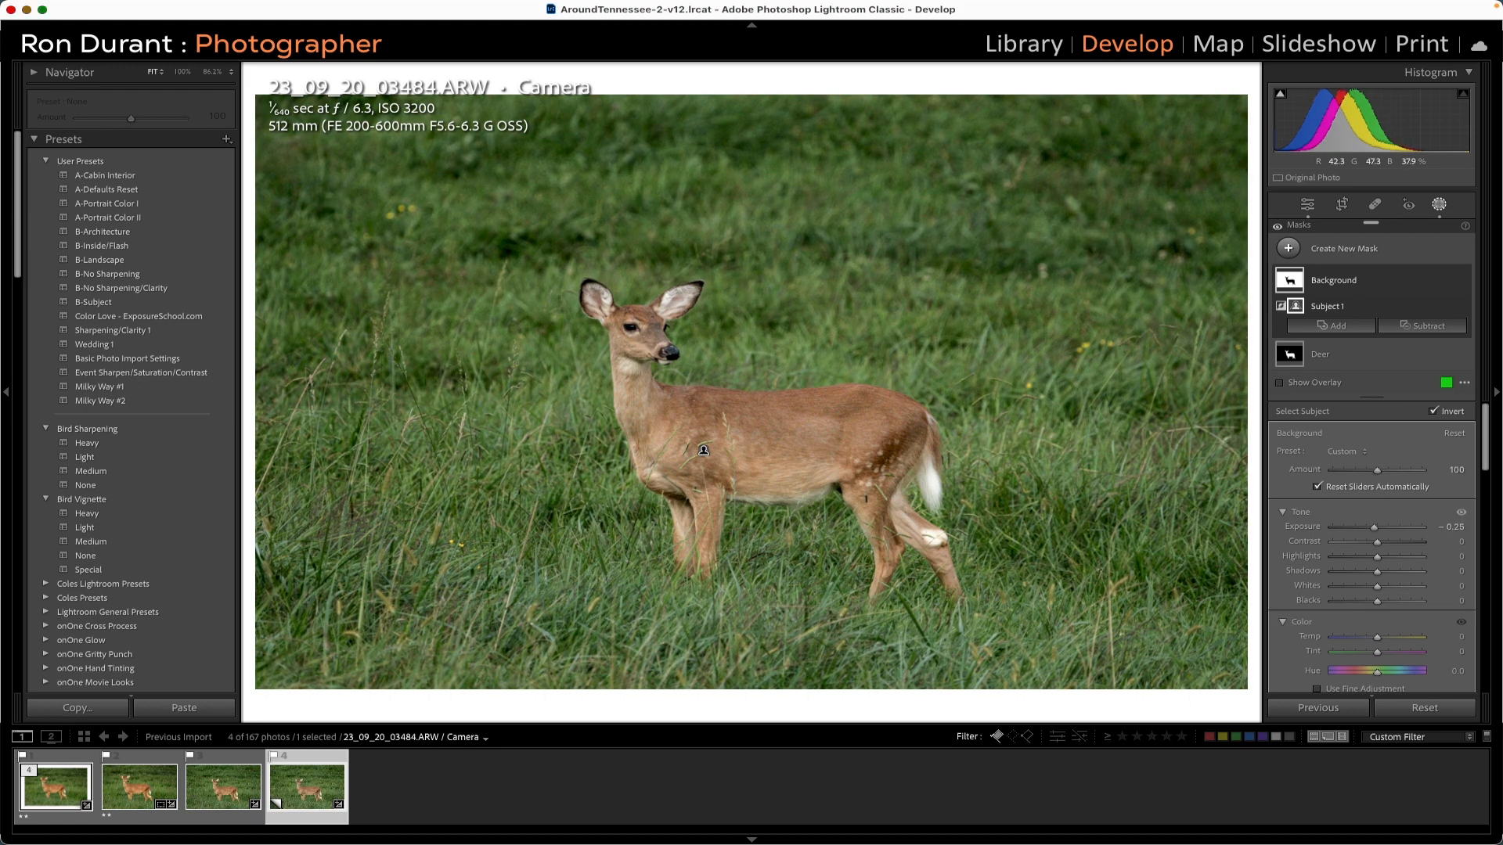
# Set the Background mask's Contrast to -16, Highlights to -14 and Blacks to -12.
pyautogui.press('Tab')
pyautogui.write('-16')
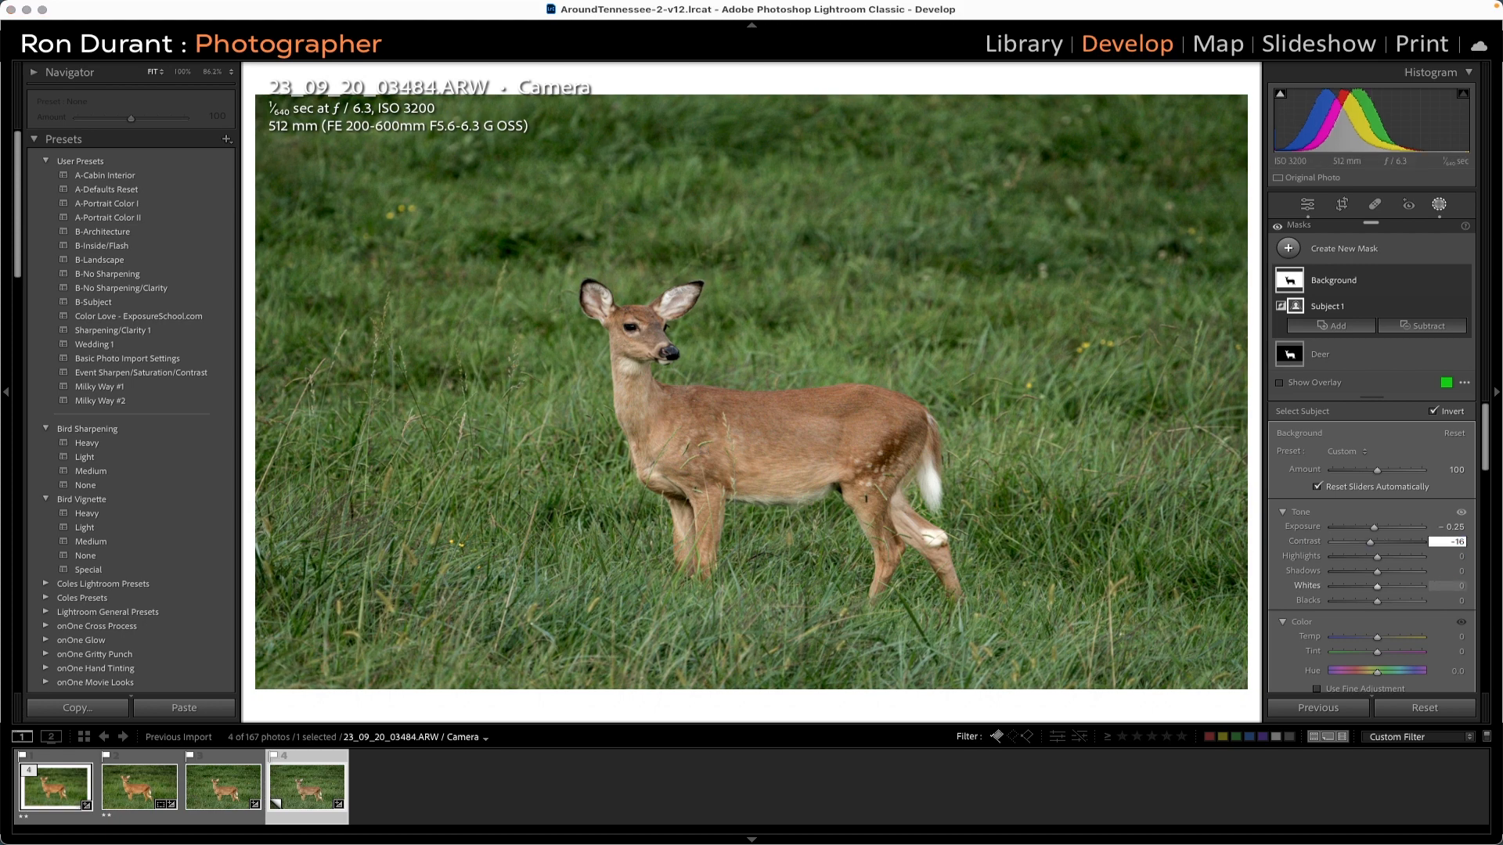
pyautogui.press('Tab')
pyautogui.write('-14')
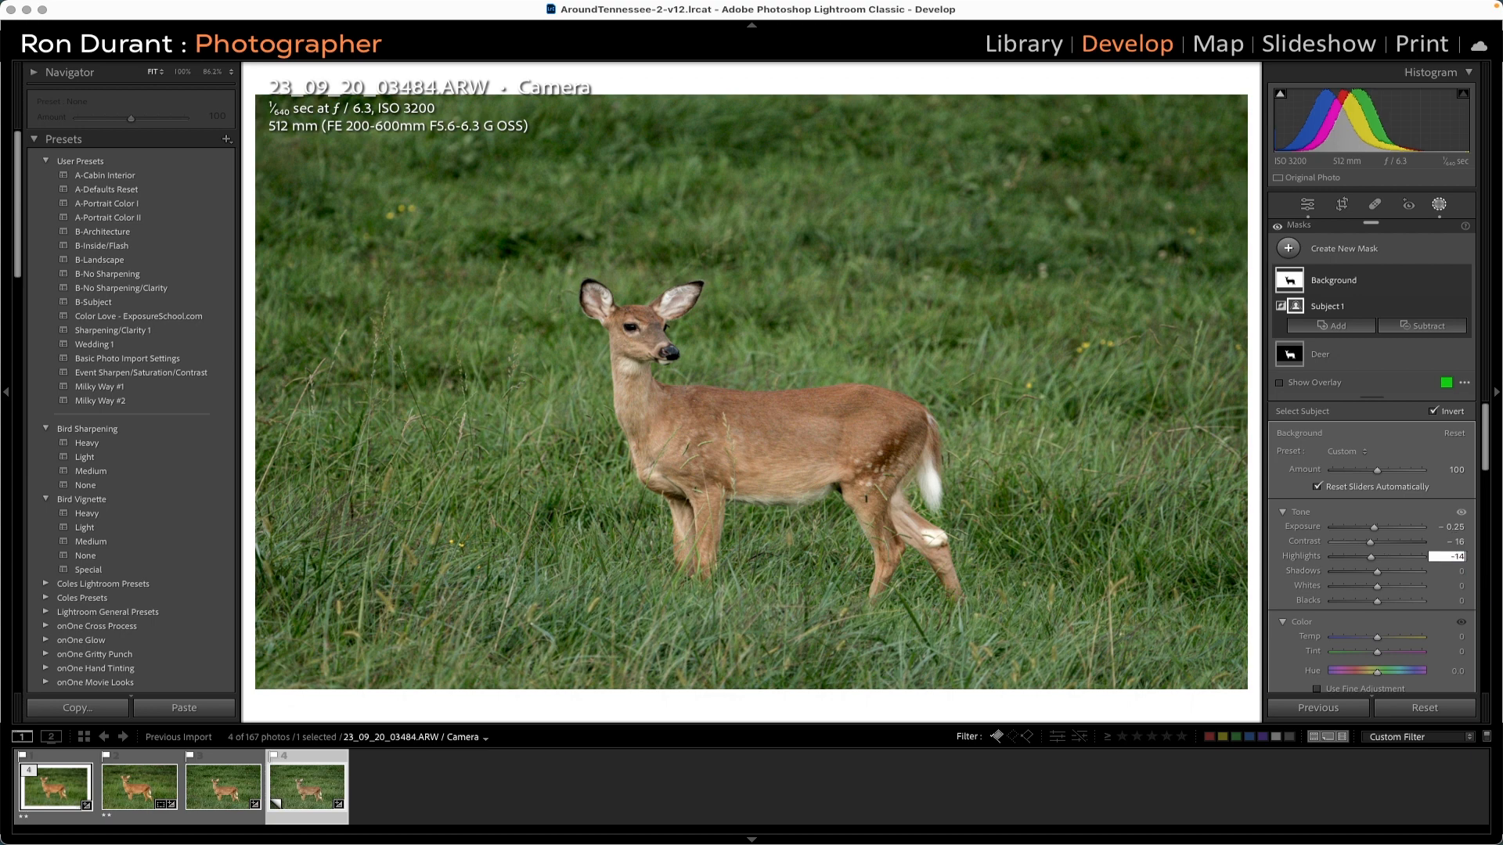
pyautogui.click(1434, 603)
pyautogui.write('-12')
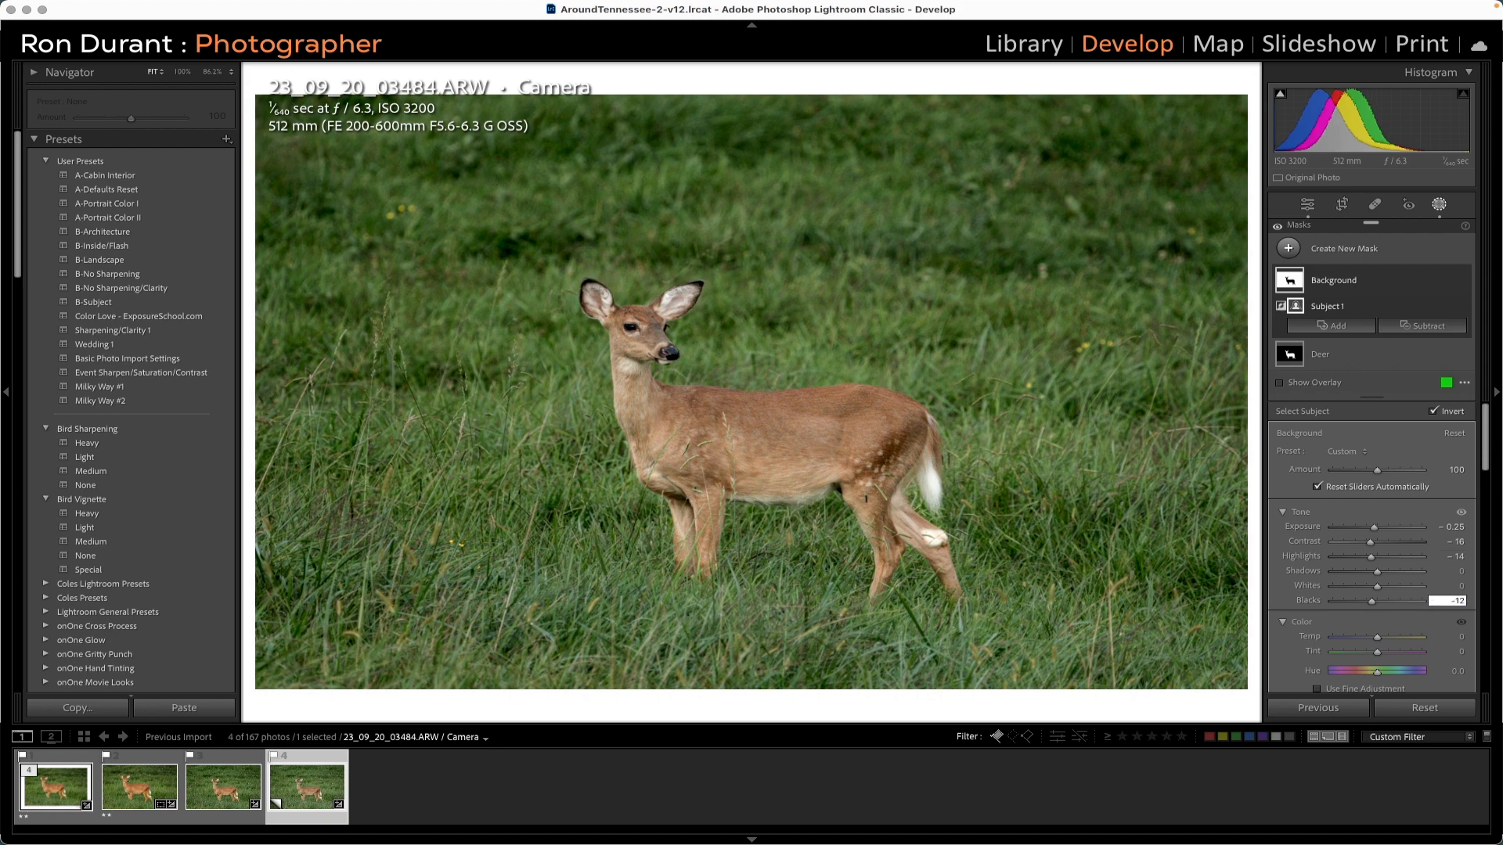
pyautogui.press('Return')
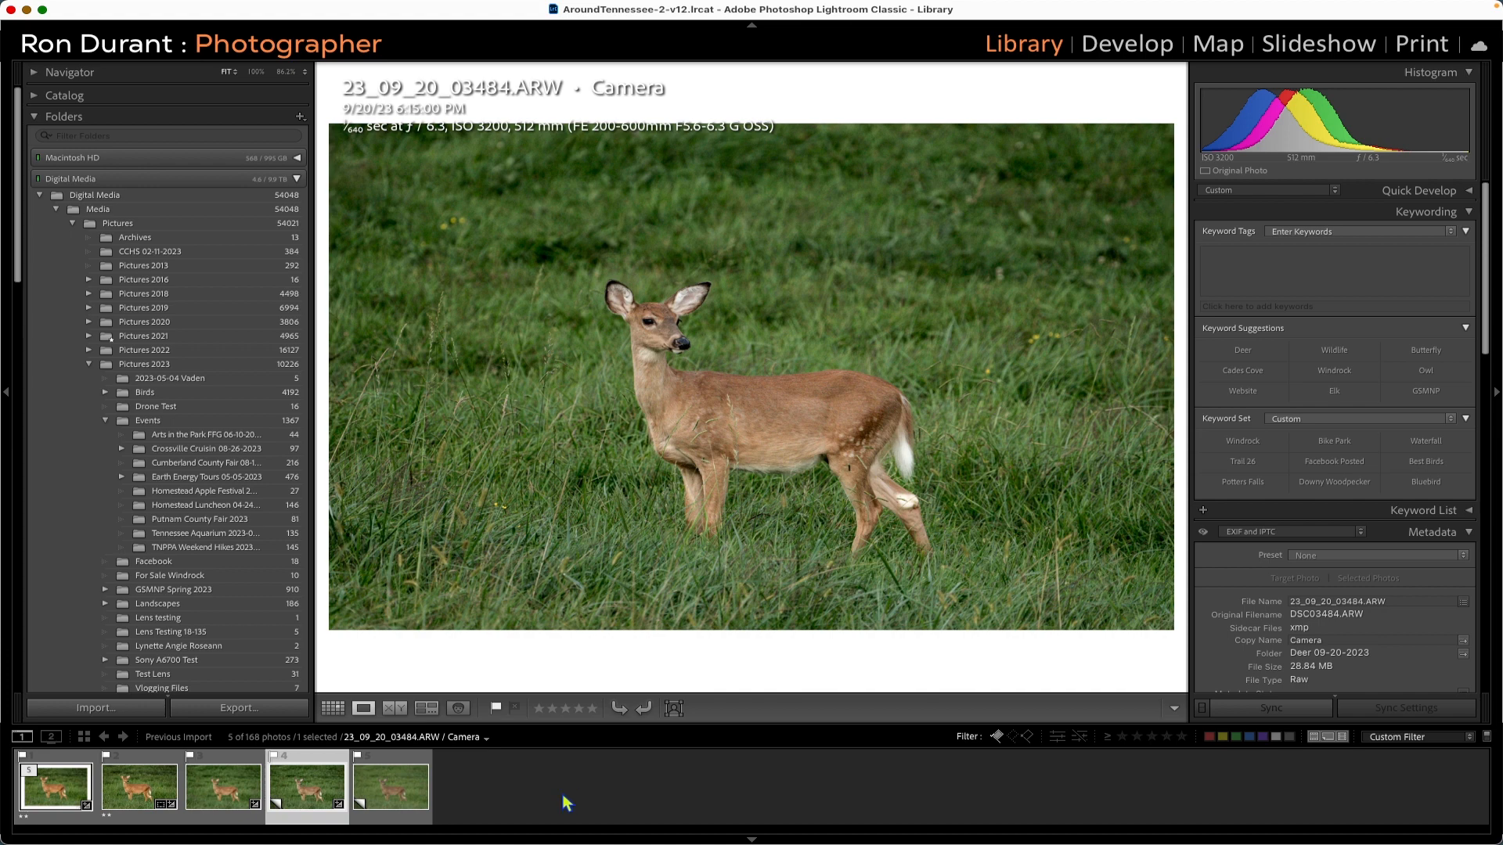
# Compare the unedited Original copy with the edited Camera copy in the Library, and remove the Camera copy.
pyautogui.click(404, 799)
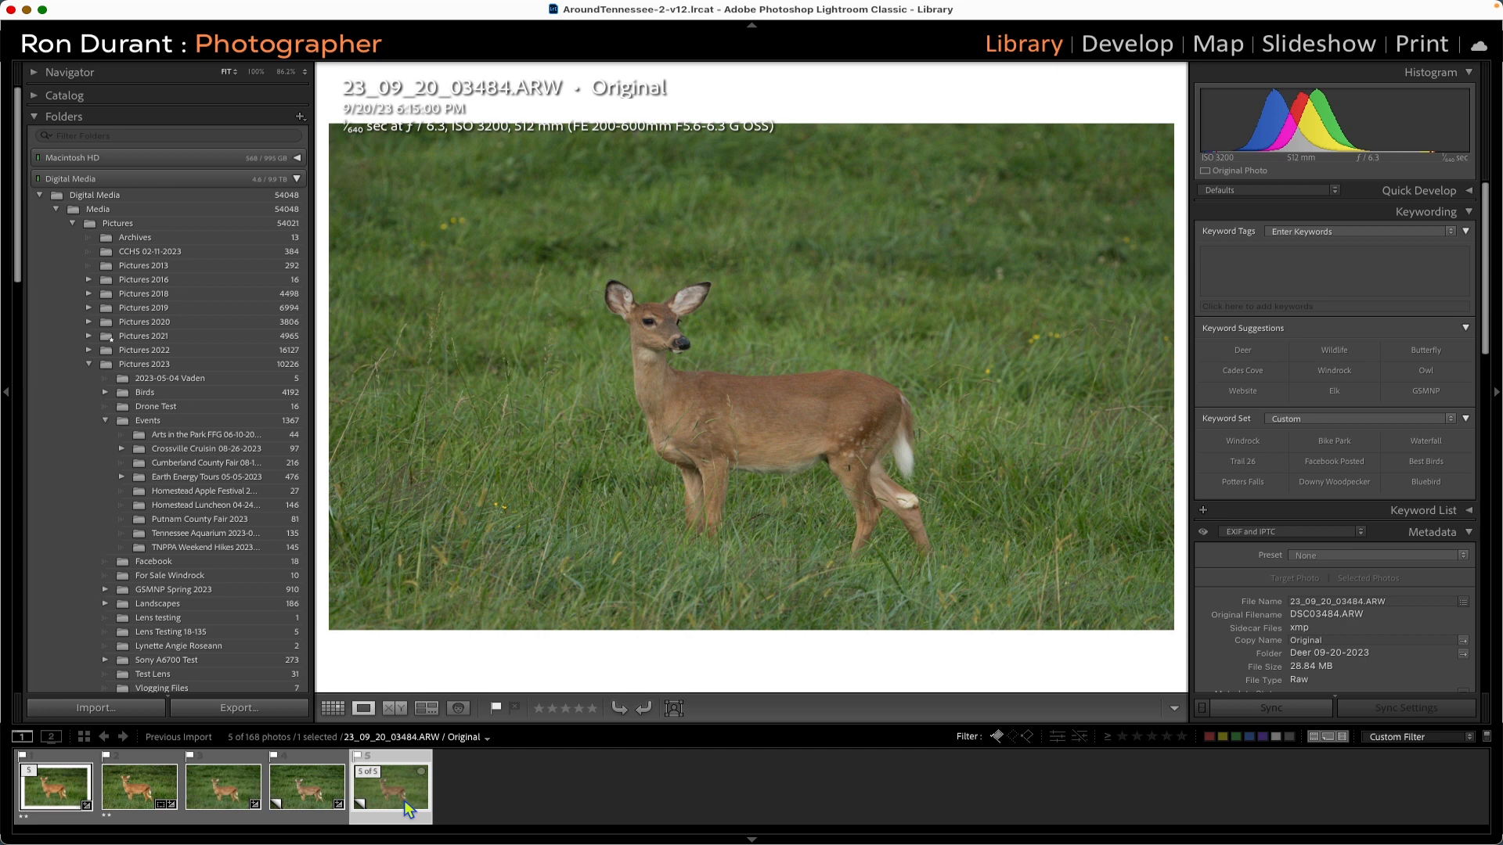
pyautogui.click(288, 792)
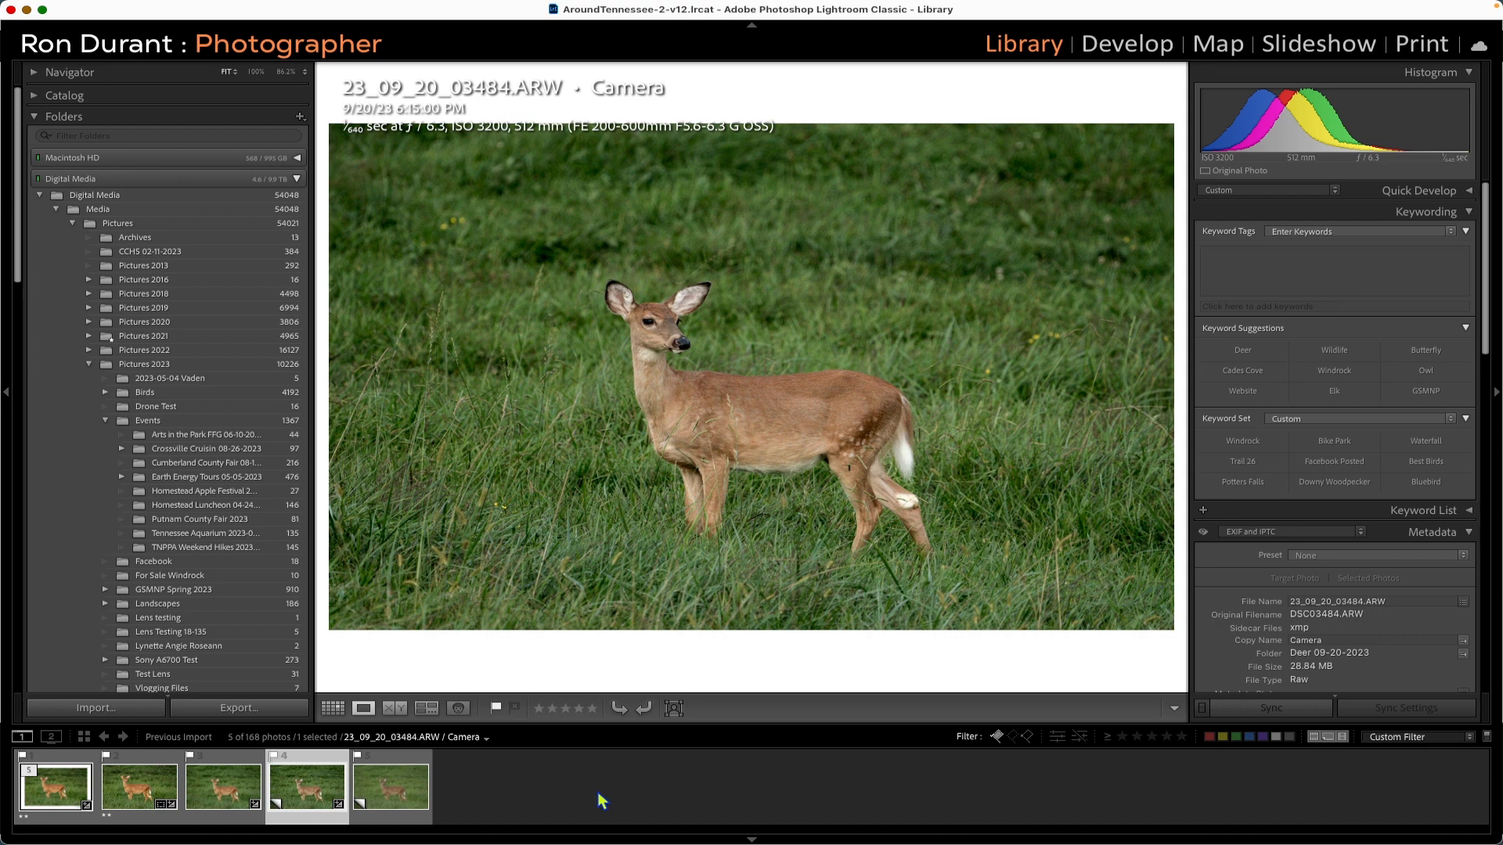
pyautogui.press('BackSpace')
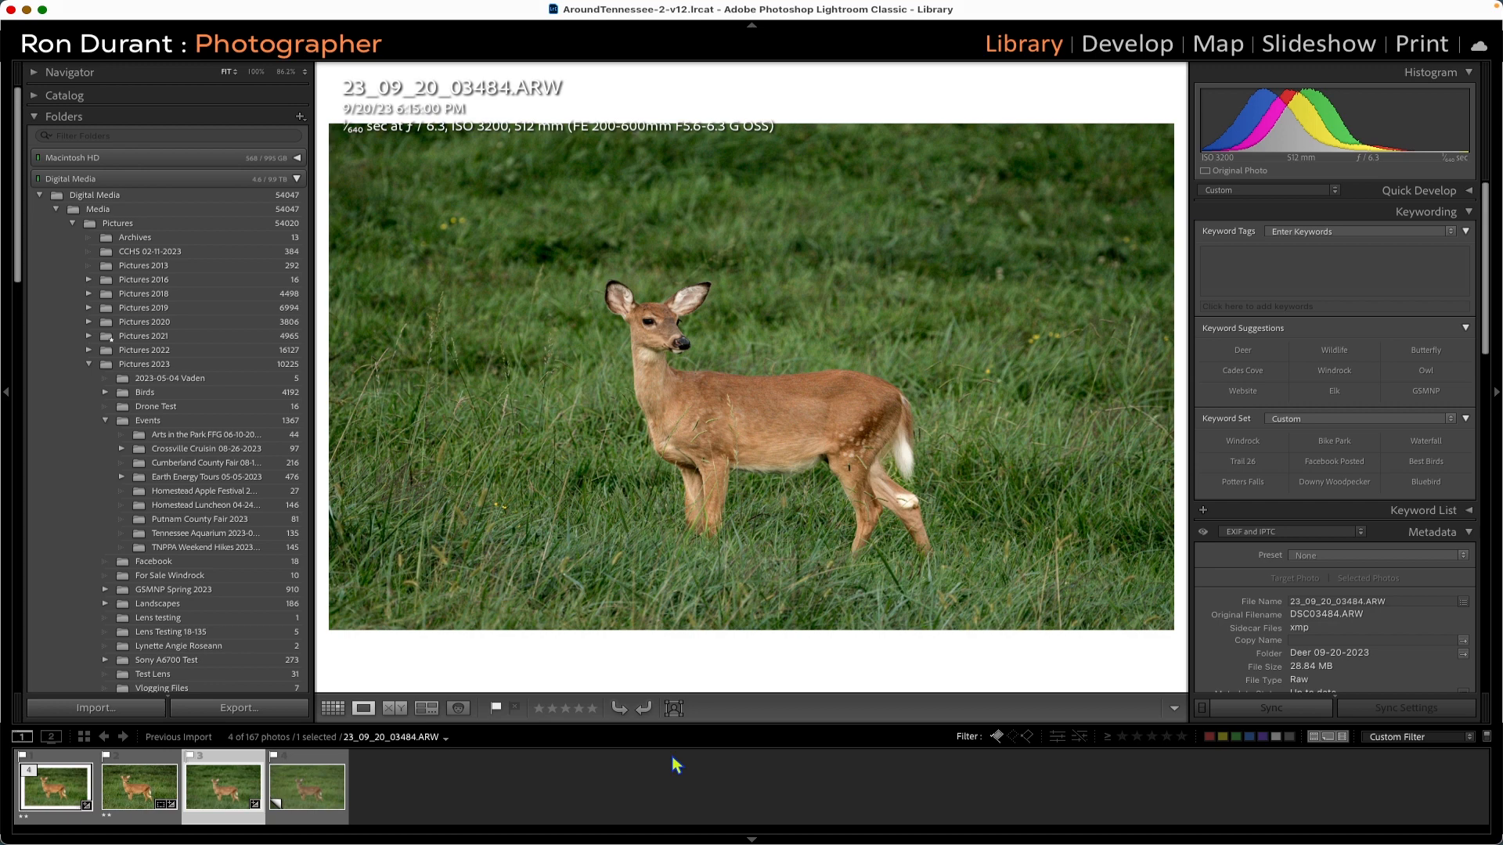
# Inspect the deer's head at close range and open the raw photo in Topaz DeNoise AI as a copy with Lightroom adjustments.
pyautogui.click(673, 352)
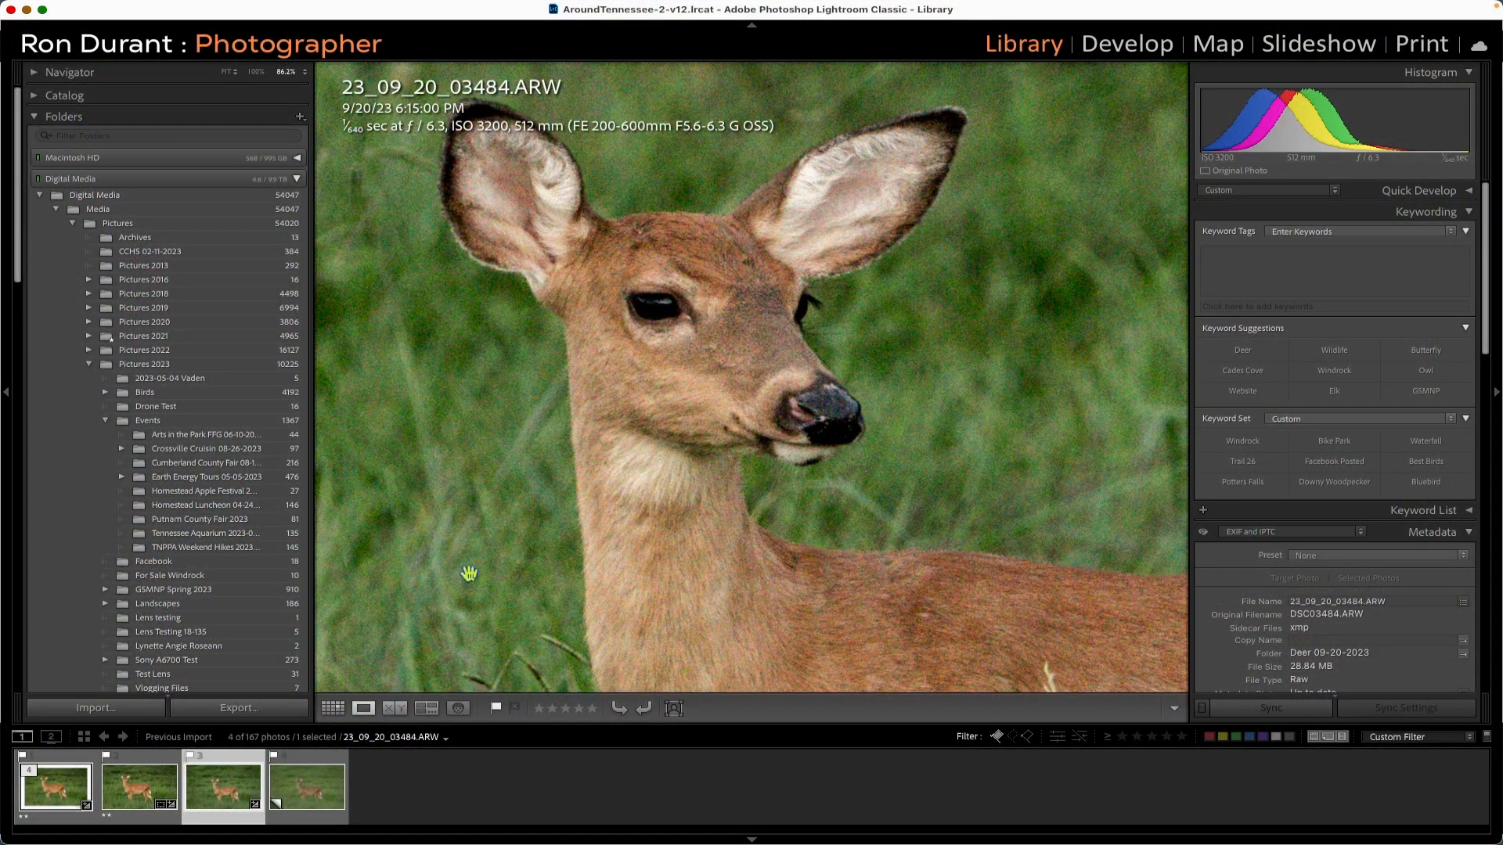
pyautogui.click(687, 436)
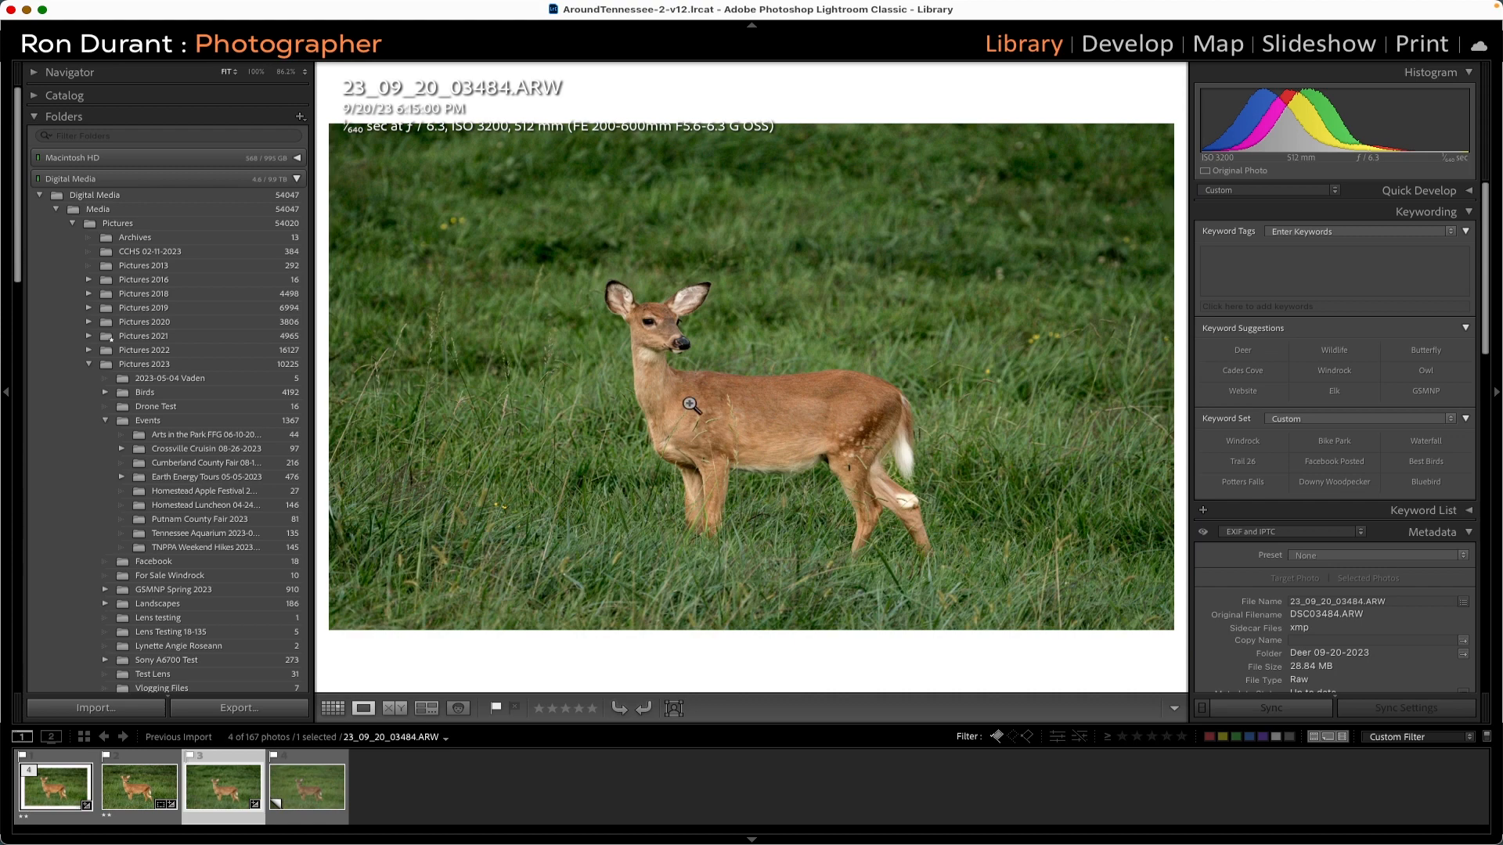
pyautogui.rightClick(681, 381)
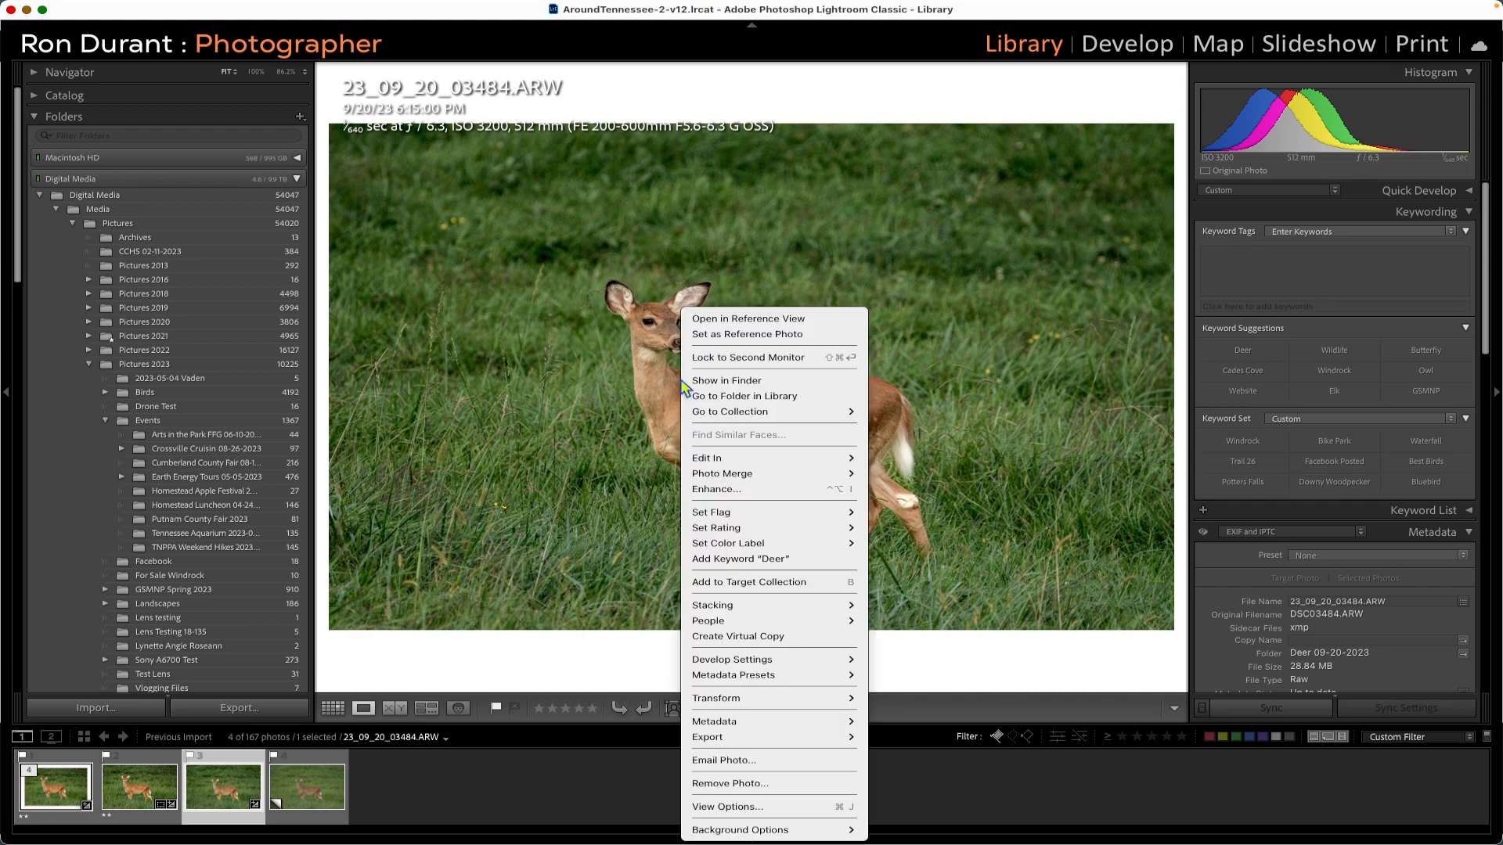
pyautogui.moveTo(703, 457)
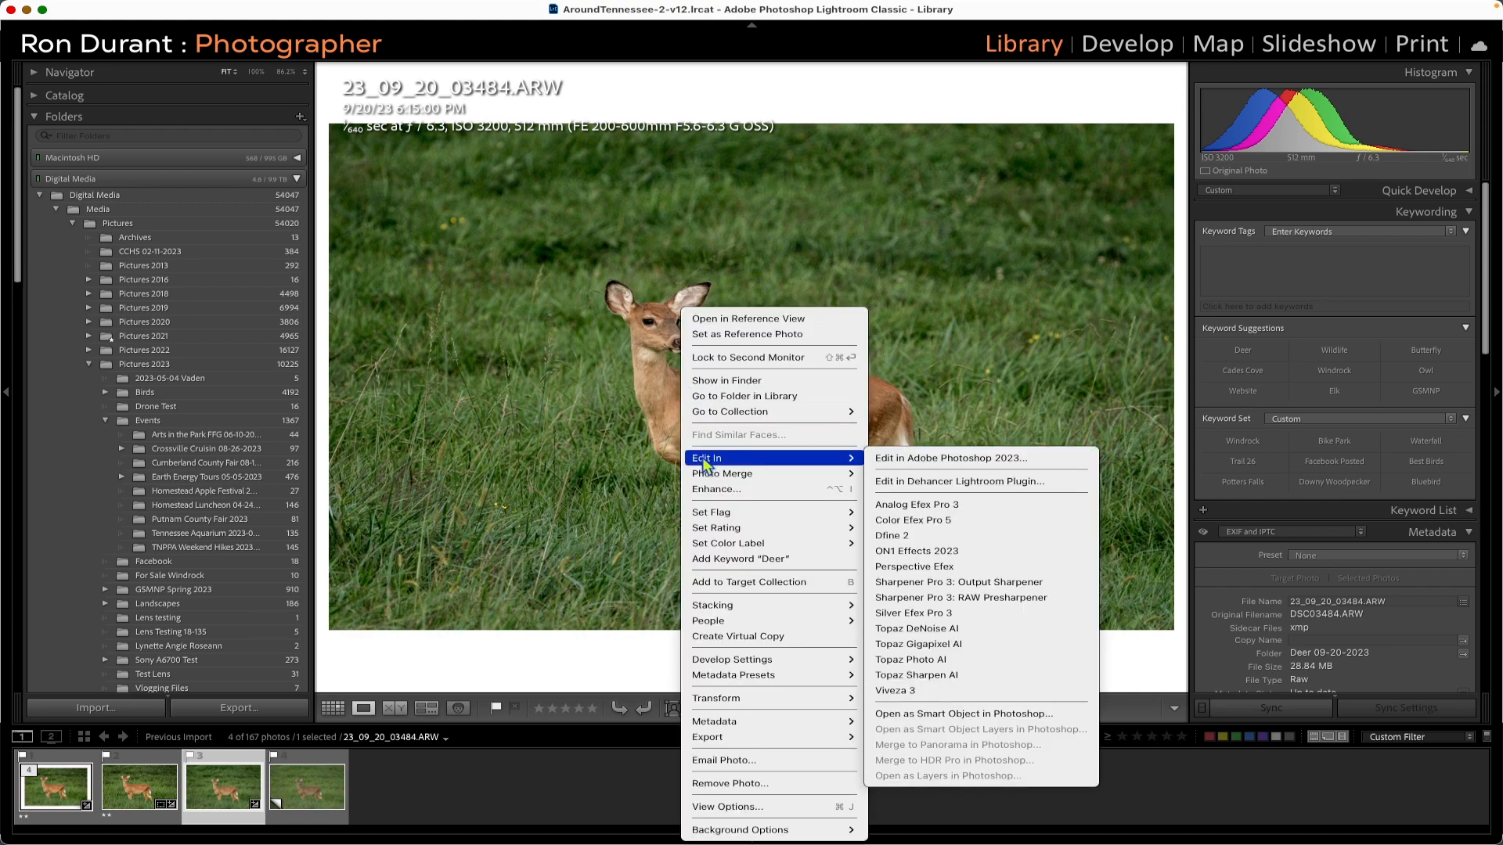
pyautogui.click(955, 629)
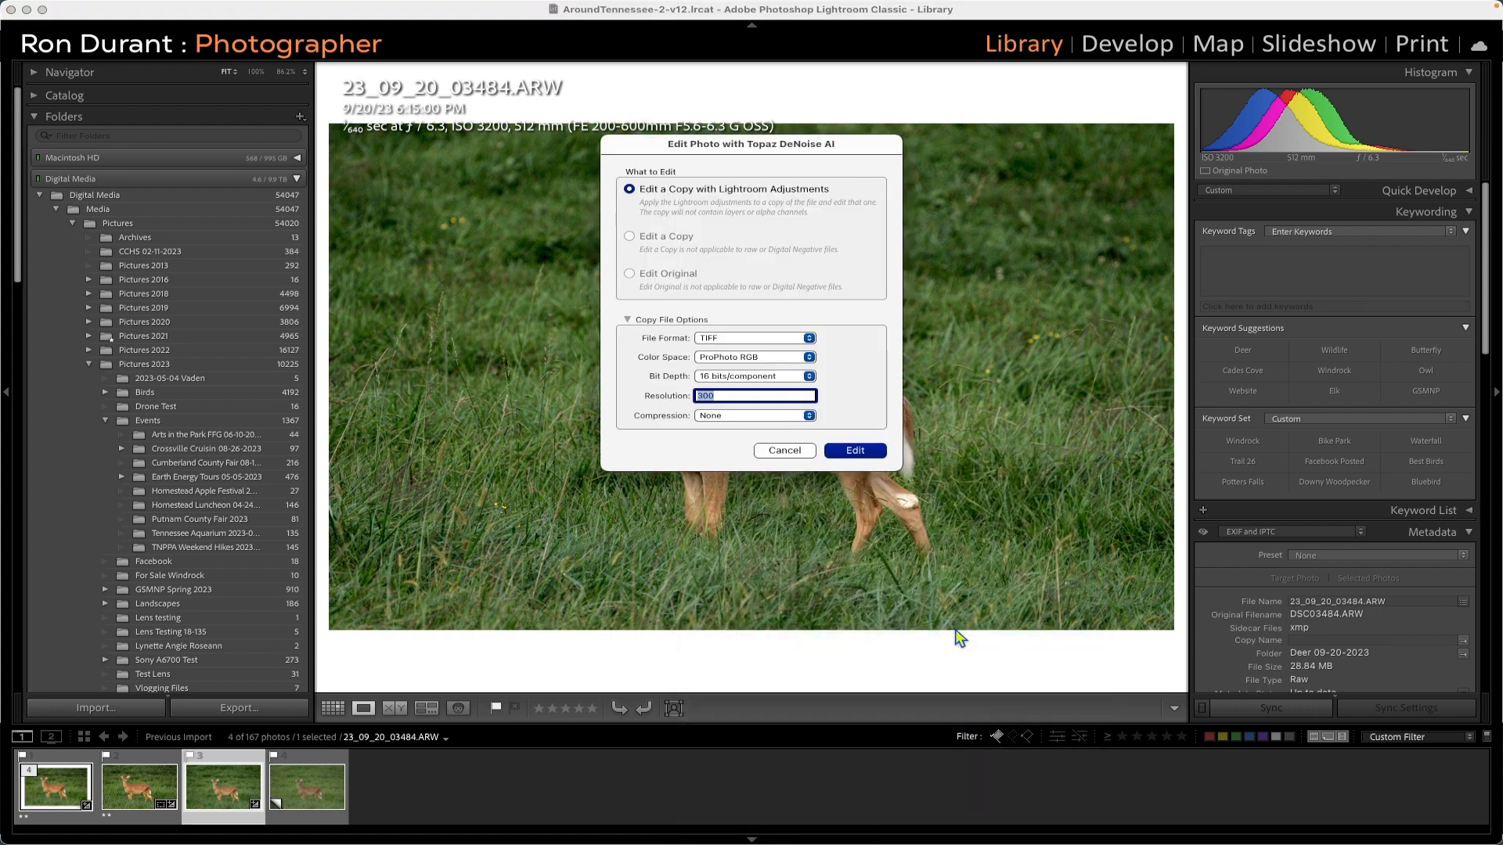
pyautogui.click(856, 450)
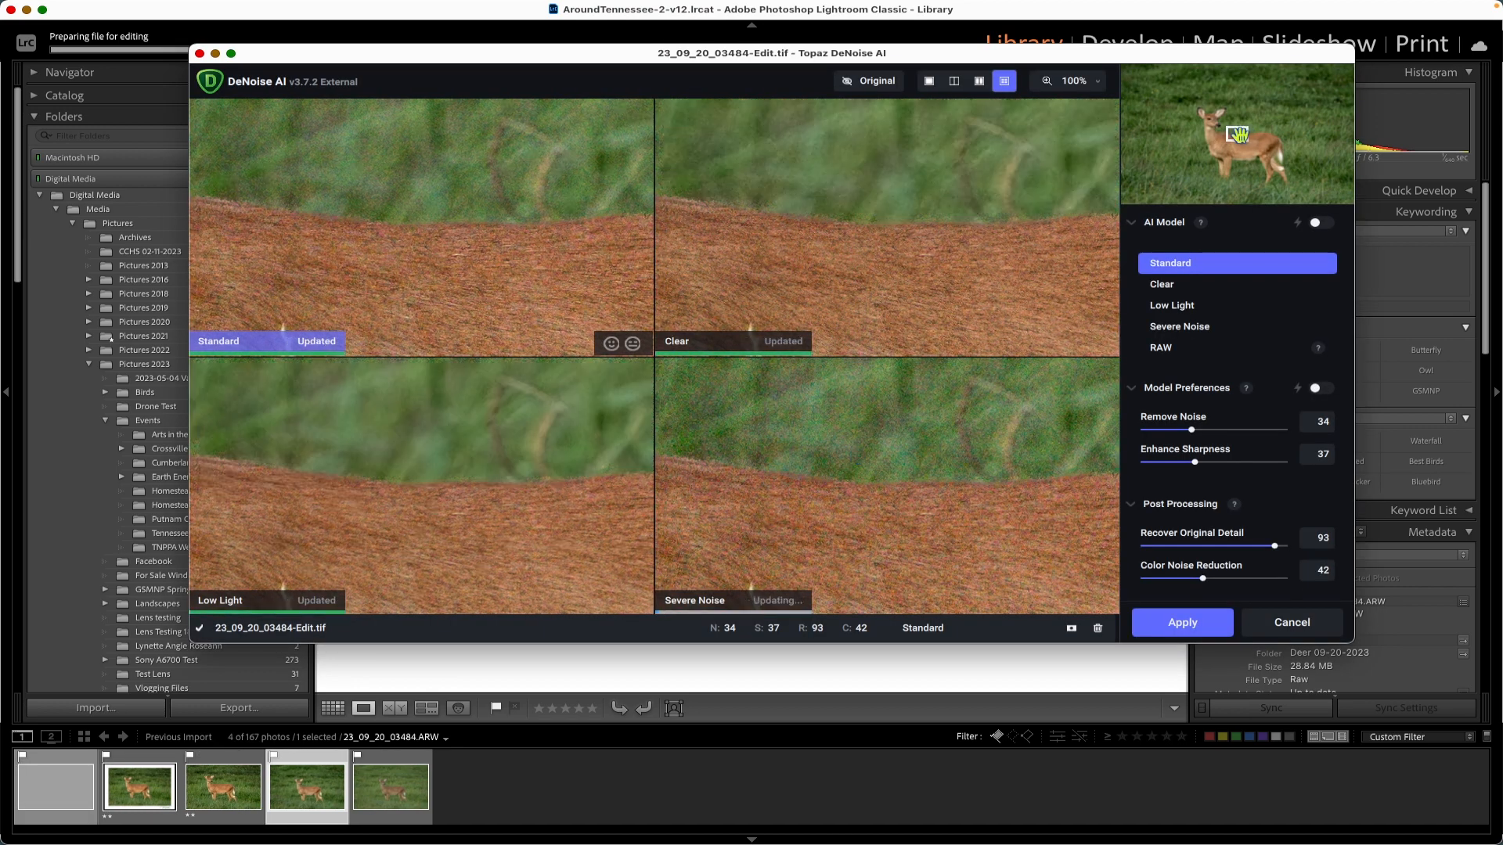
# Compare the DeNoise AI models on the deer's head at 60% zoom and apply the Clear model.
pyautogui.moveTo(1237, 134); pyautogui.dragTo(1211, 117)
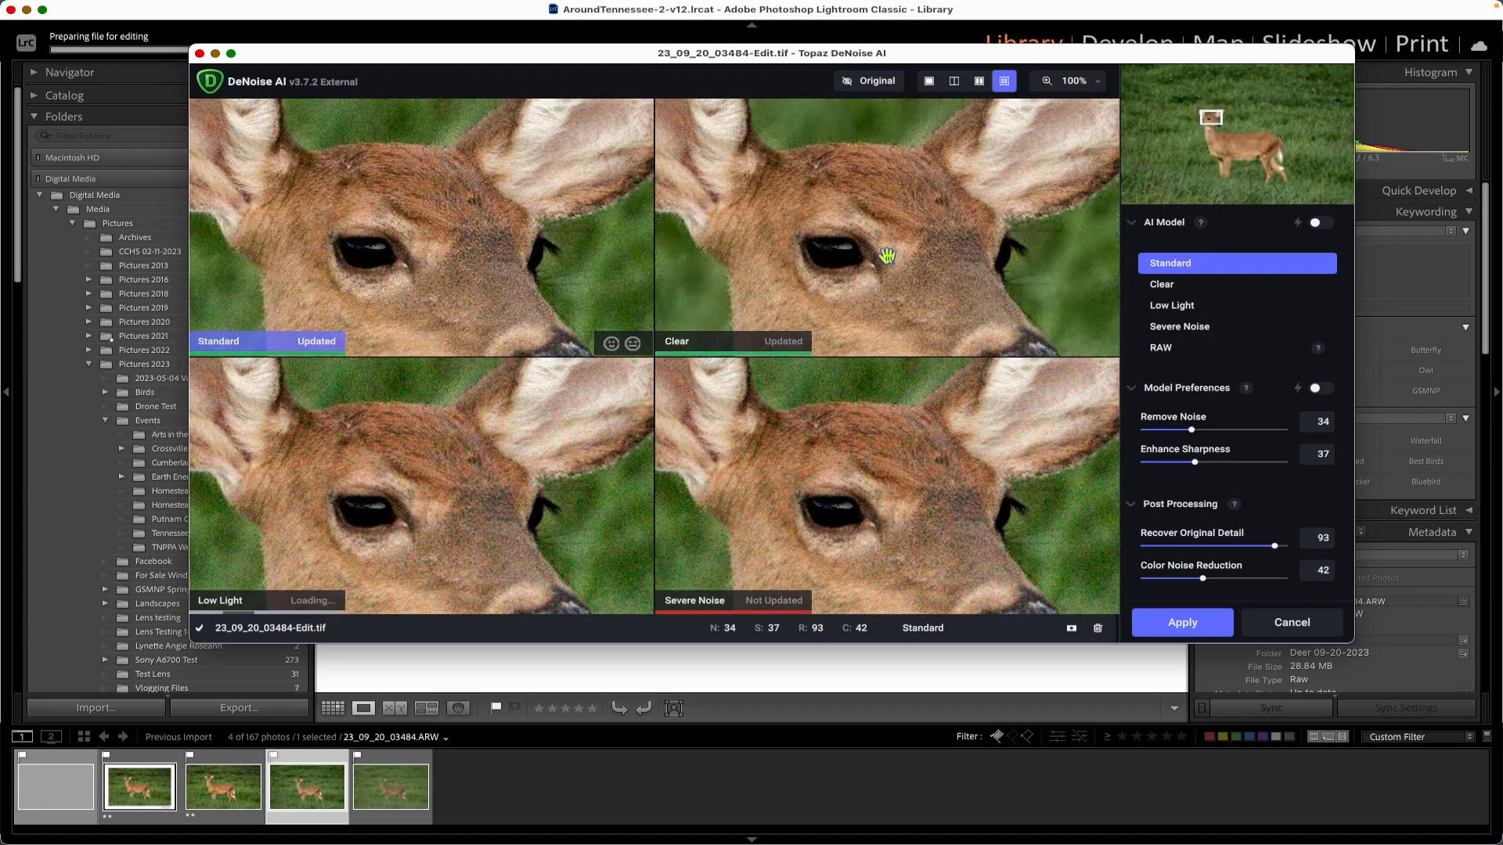
pyautogui.scroll(-5, 866, 248)
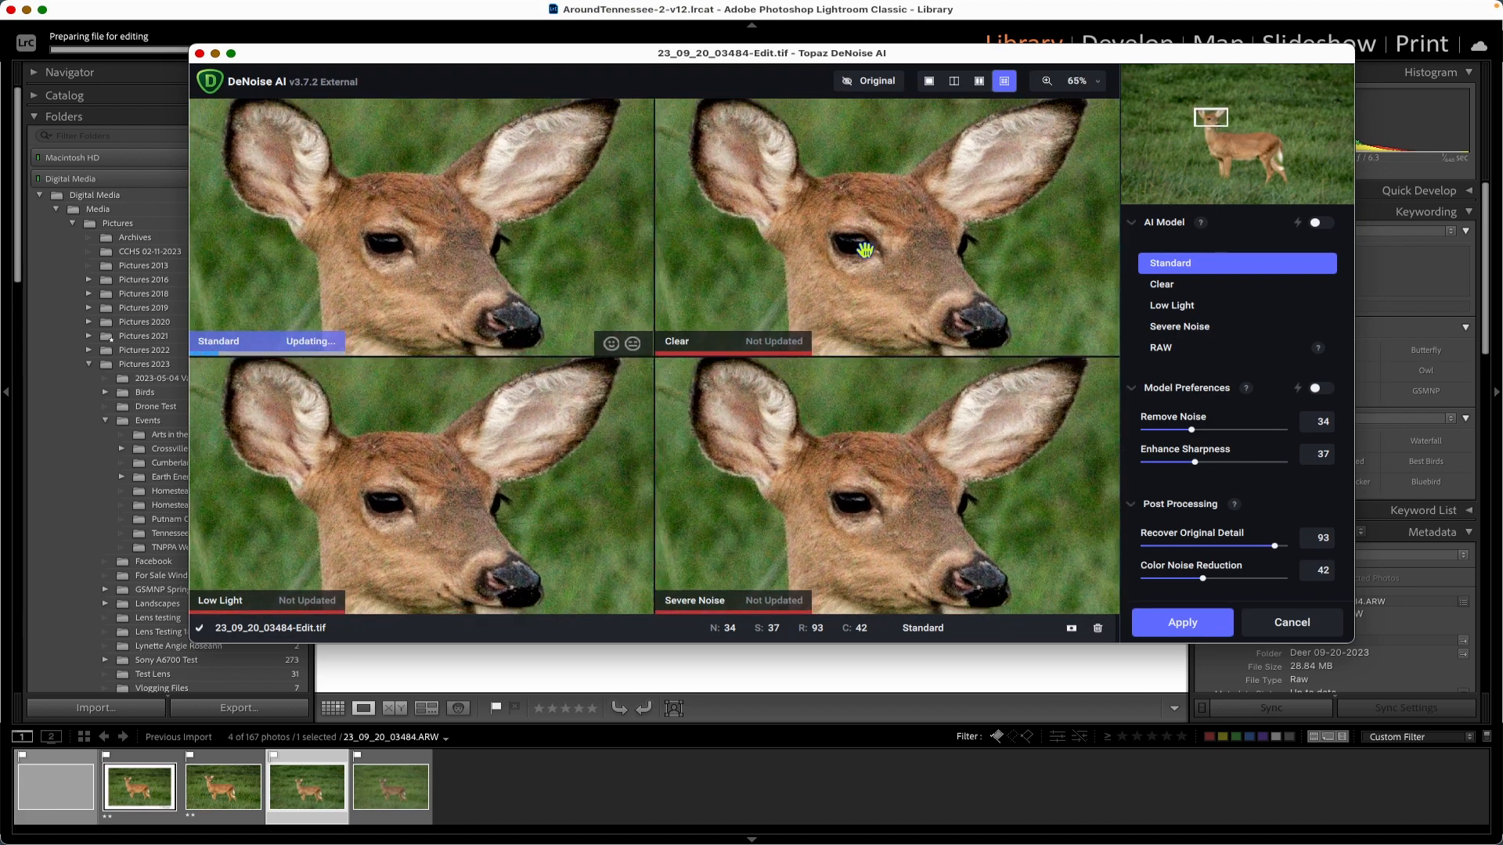
pyautogui.scroll(-1, 865, 249)
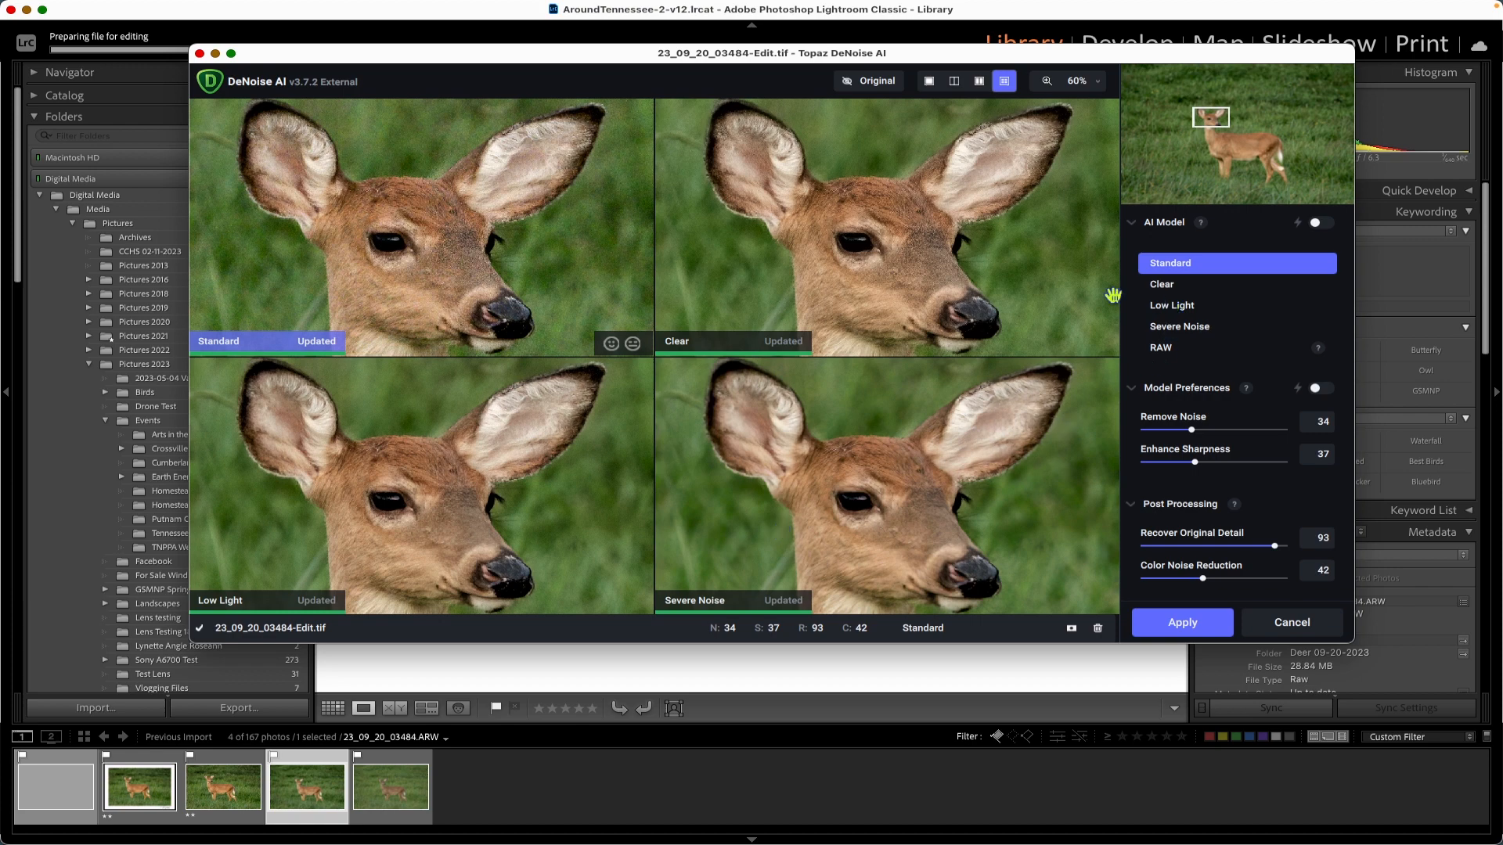
pyautogui.click(729, 309)
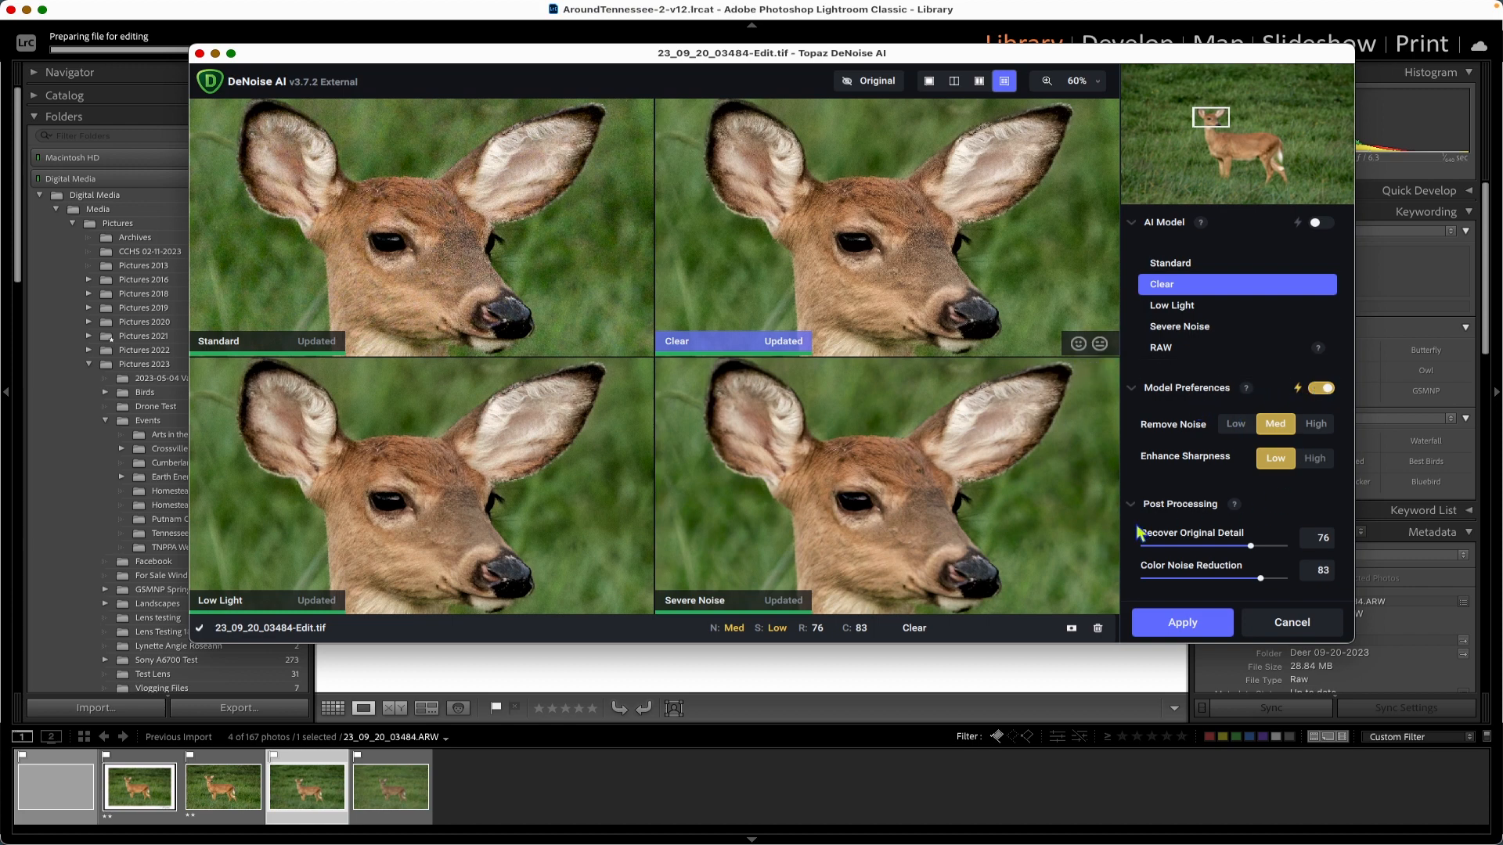
pyautogui.click(1183, 624)
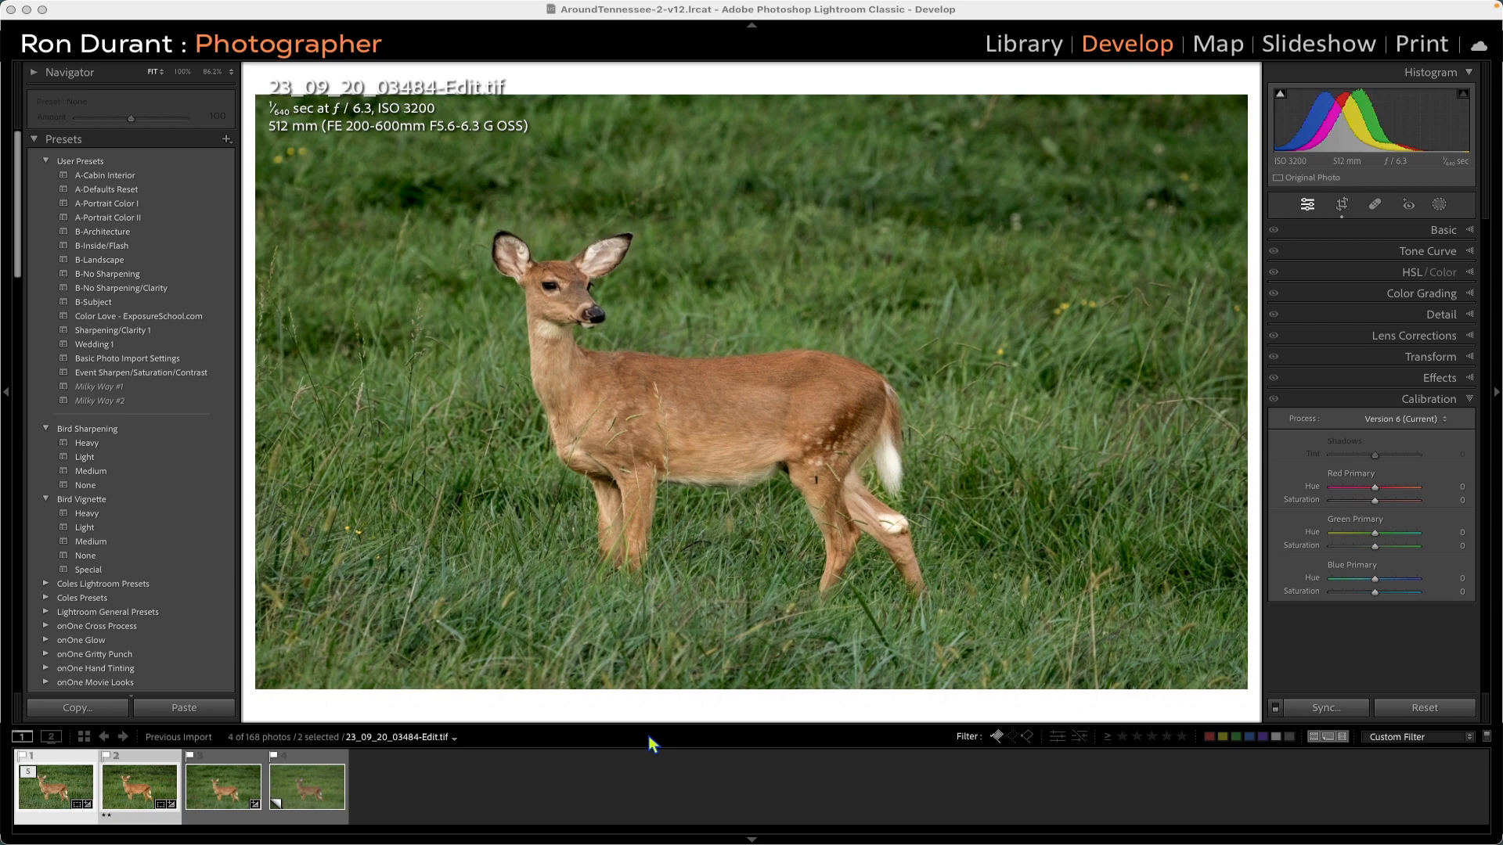
# Review the crop of 23_09_20_03484-Edit.tif in Develop and compare the denoised photo with the raw version.
pyautogui.click(1342, 204)
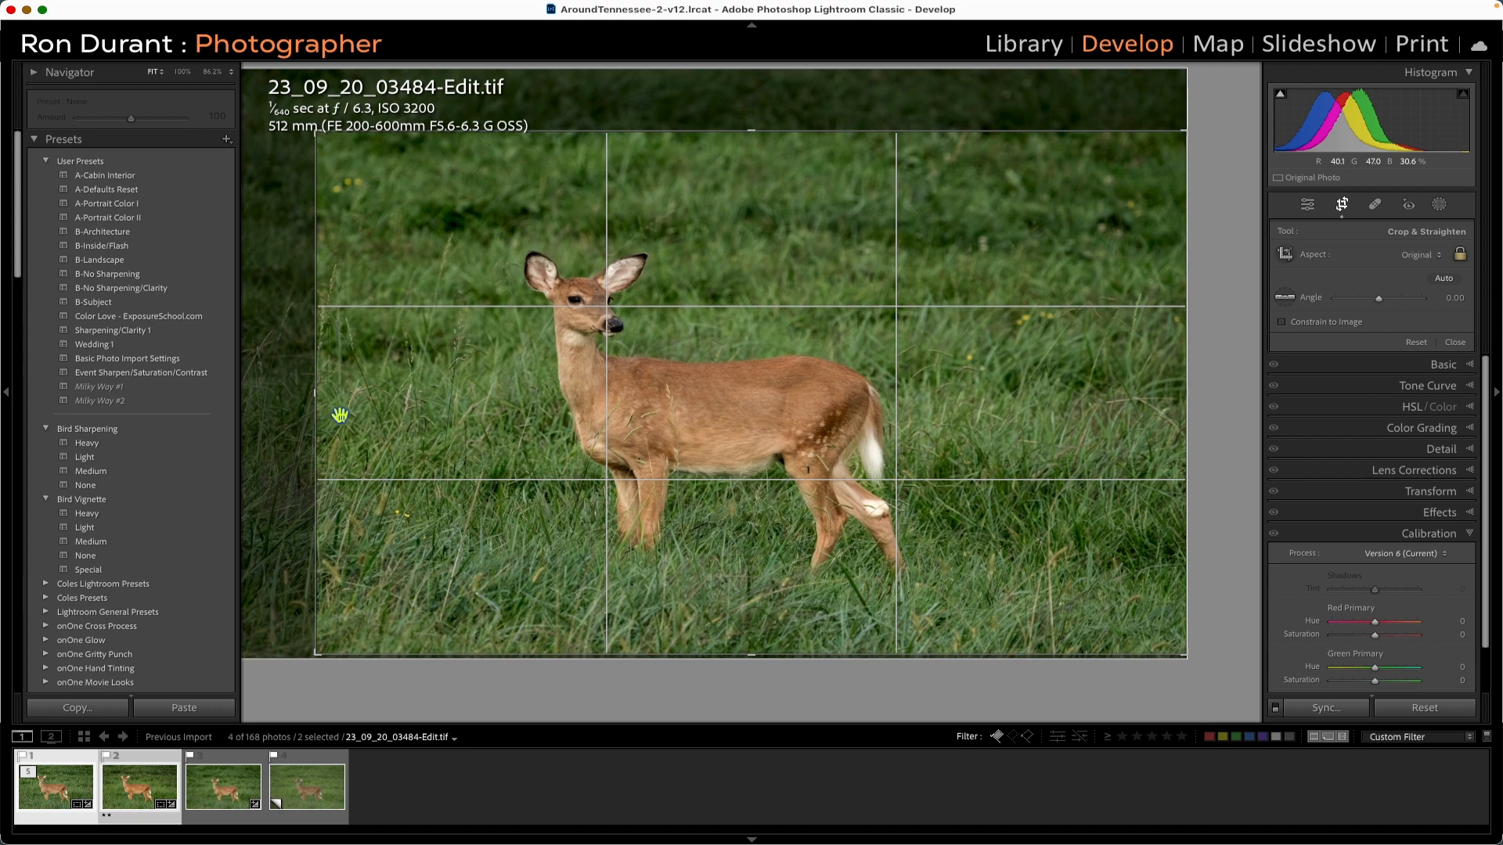
pyautogui.press('Return')
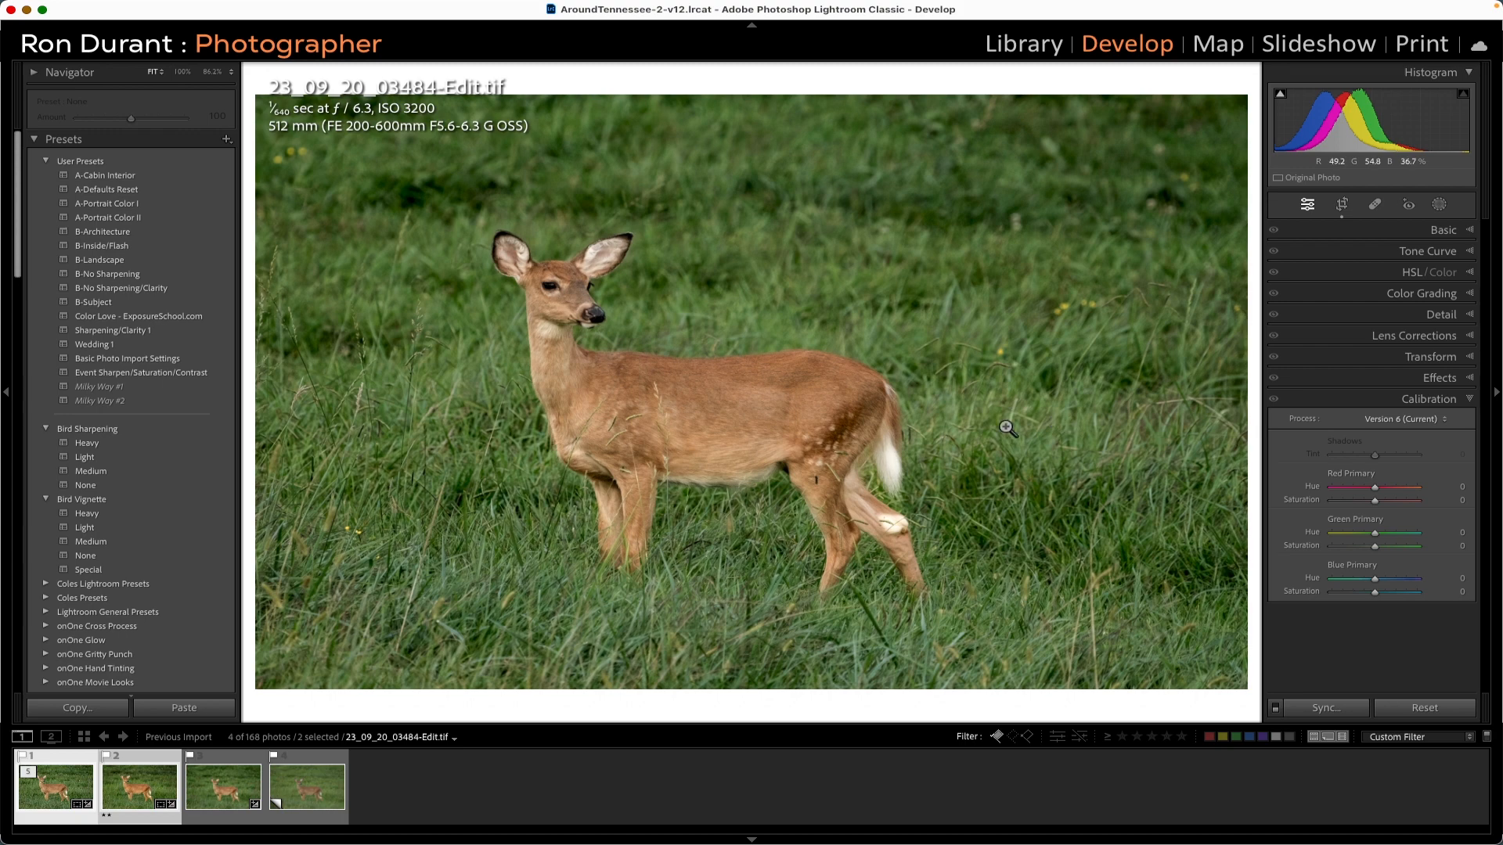
pyautogui.click(234, 794)
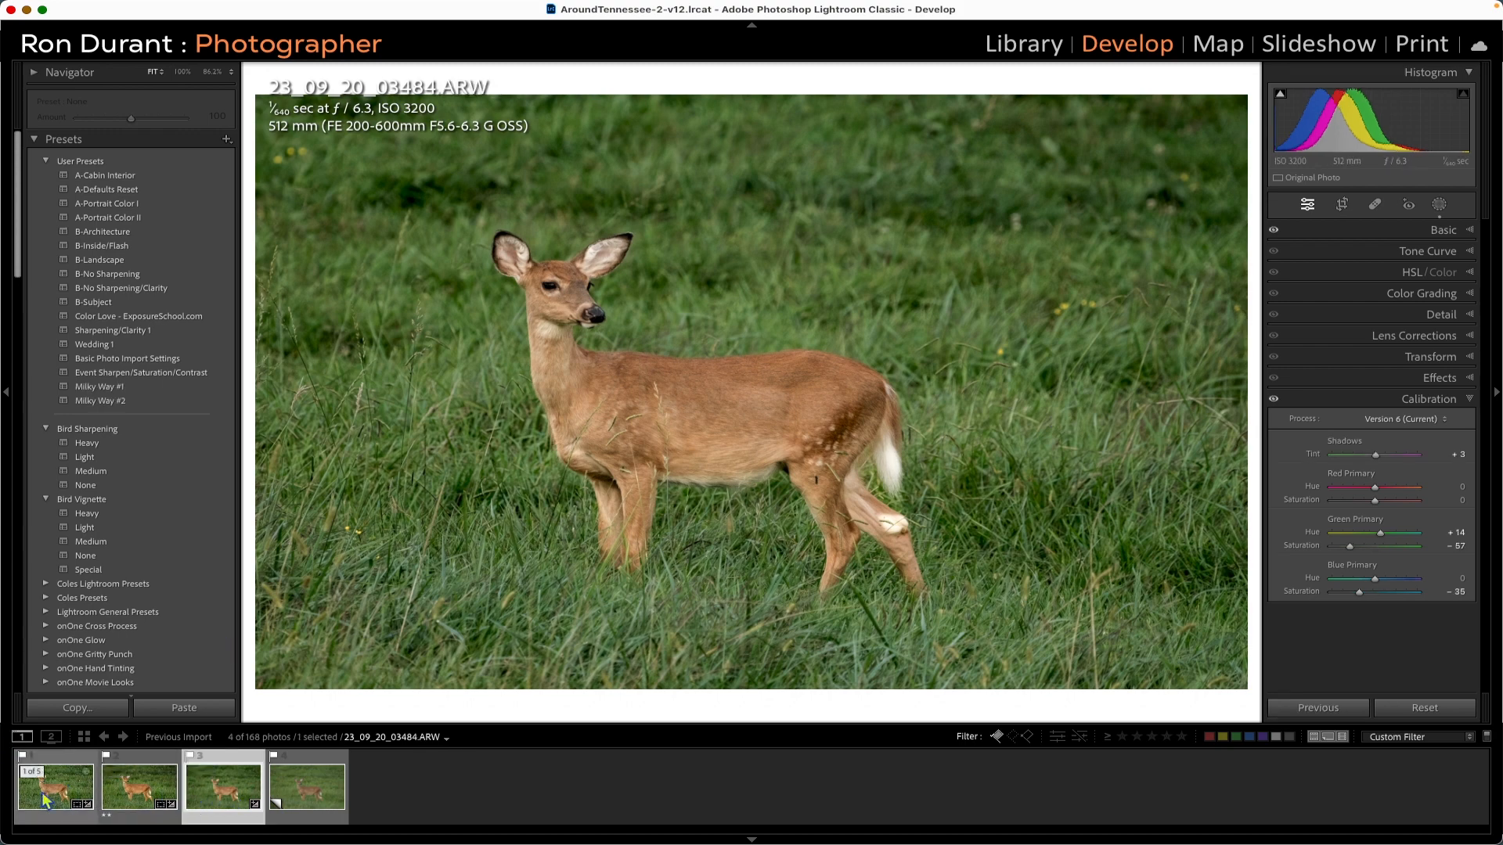
# Open 23_09_20_03484-Edit.tif in Adobe Photoshop 2023 as a copy with Lightroom adjustments and close the Nik Collection Selective Tool.
pyautogui.click(40, 792)
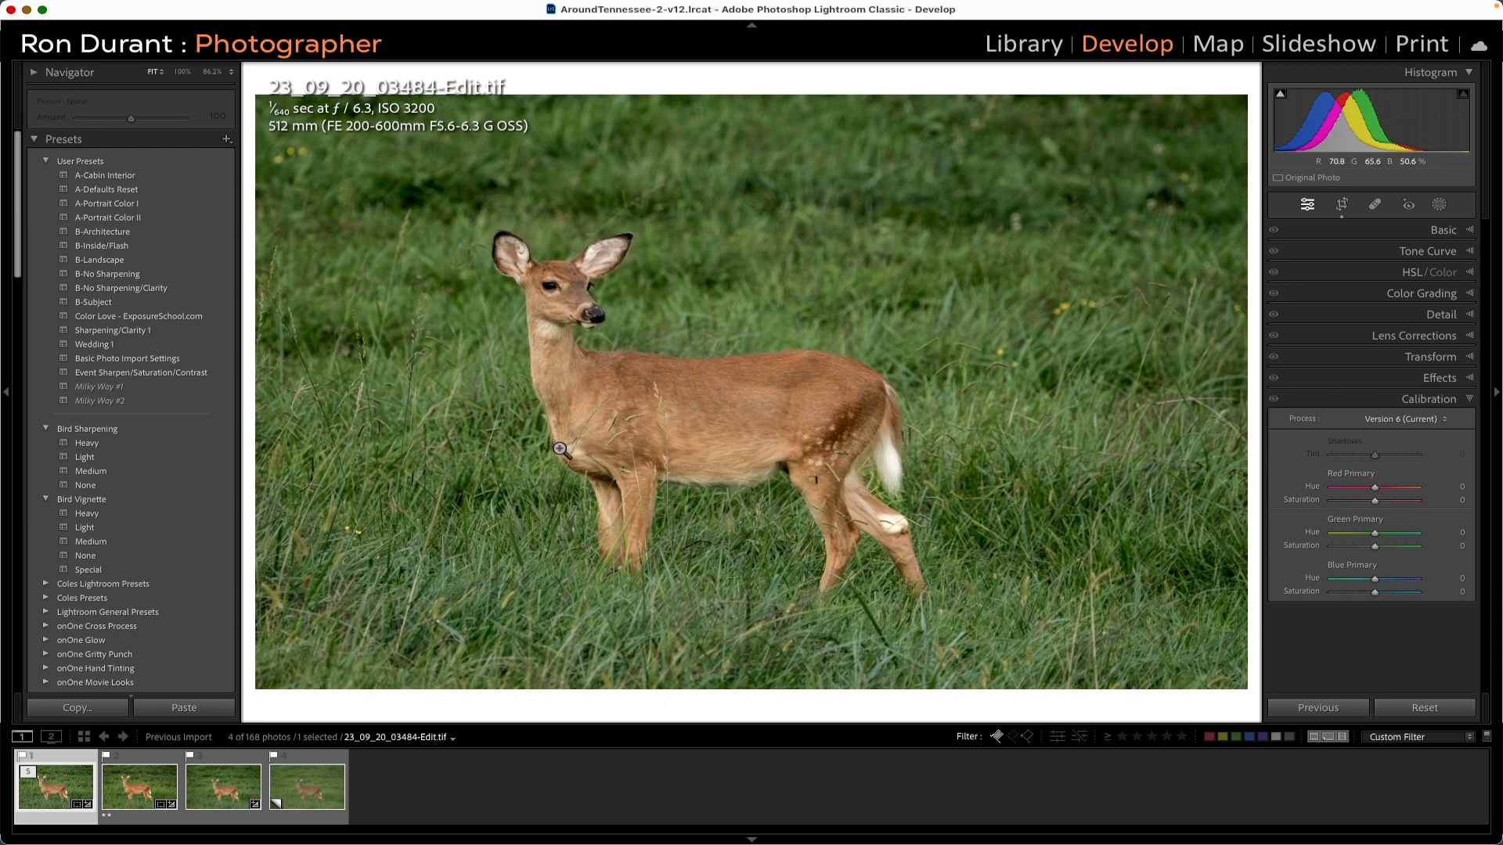
pyautogui.rightClick(653, 380)
pyautogui.moveTo(699, 512)
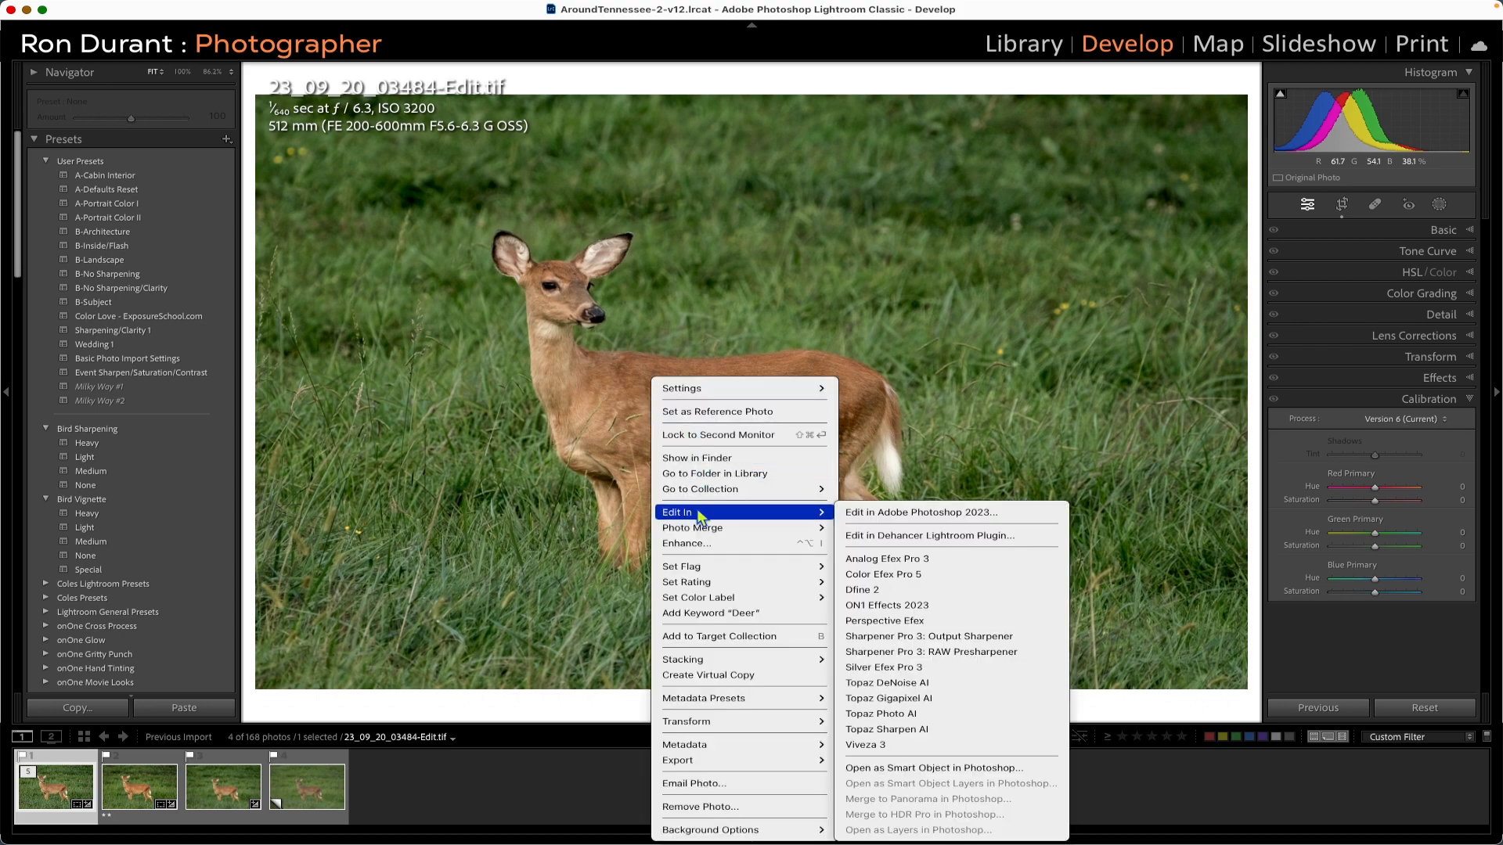
pyautogui.click(897, 513)
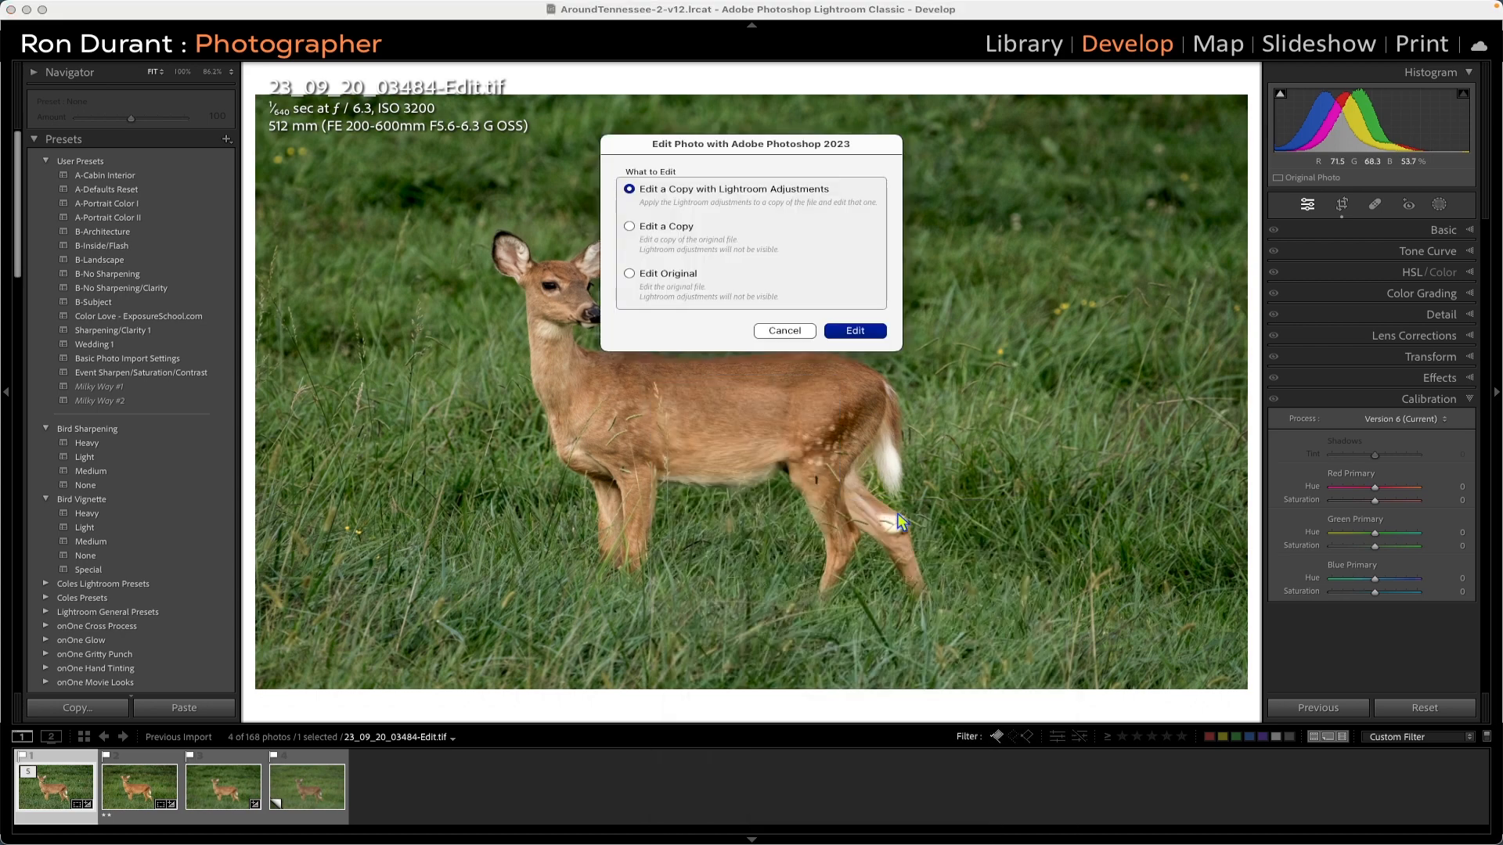
pyautogui.click(842, 329)
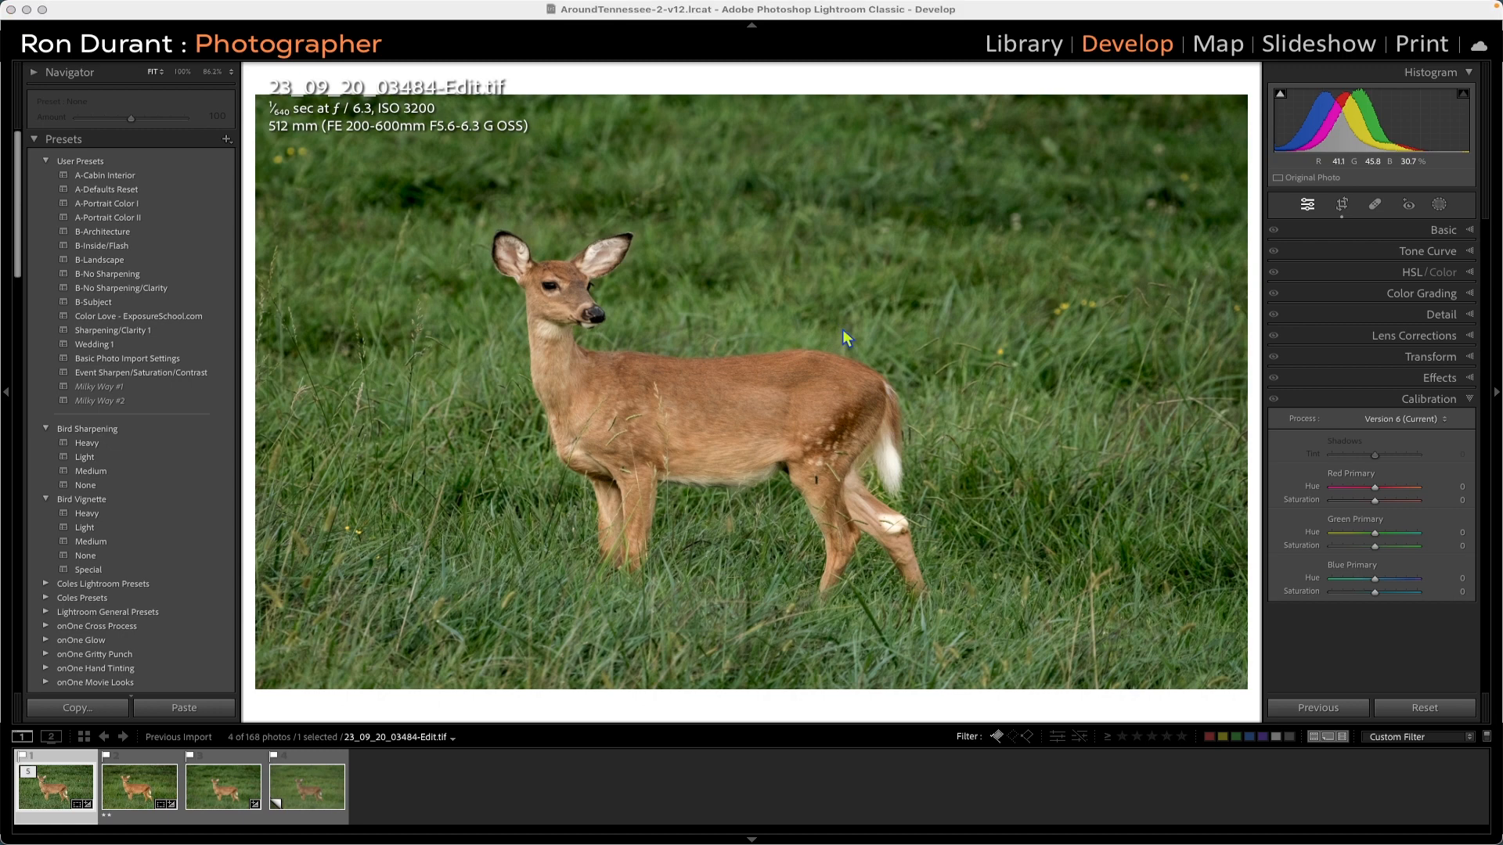
pyautogui.moveTo(4, 626)
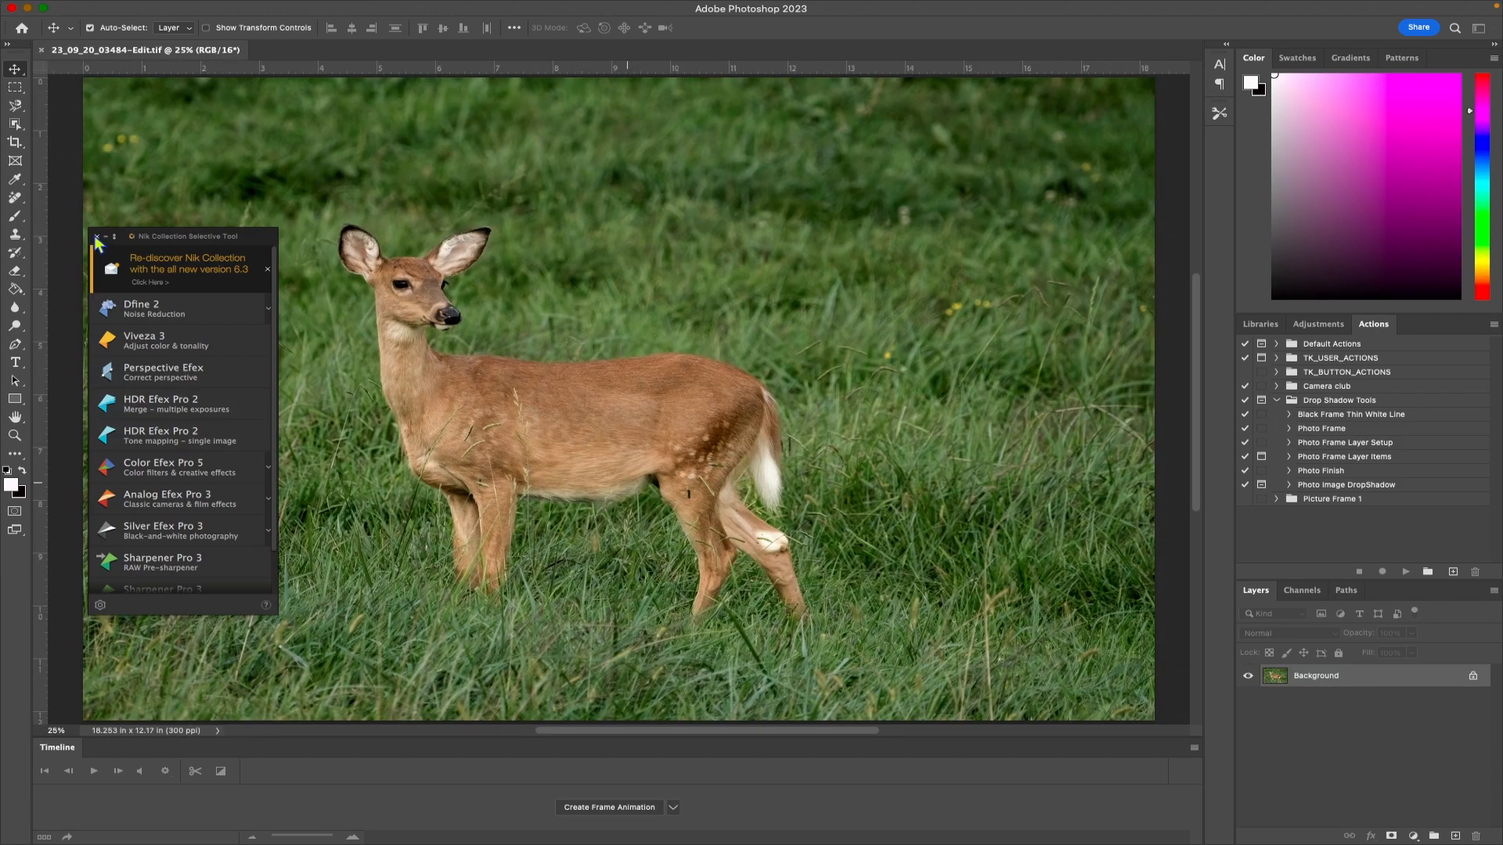
pyautogui.click(97, 235)
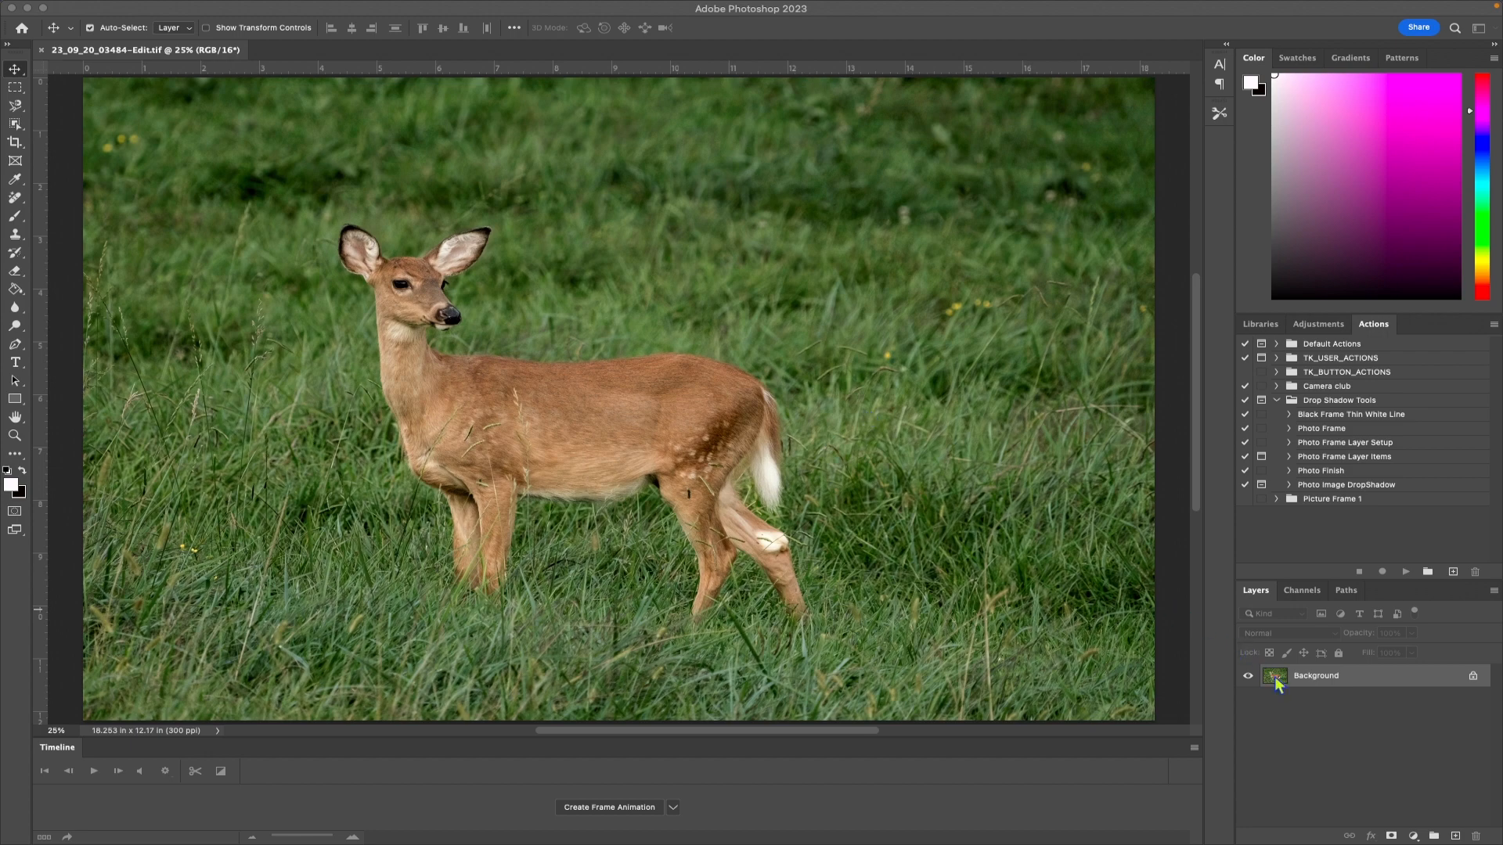
# Open the photo in Nik Collection's Color Efex Pro 5 and postpone the offered update.
pyautogui.moveTo(409, 8)
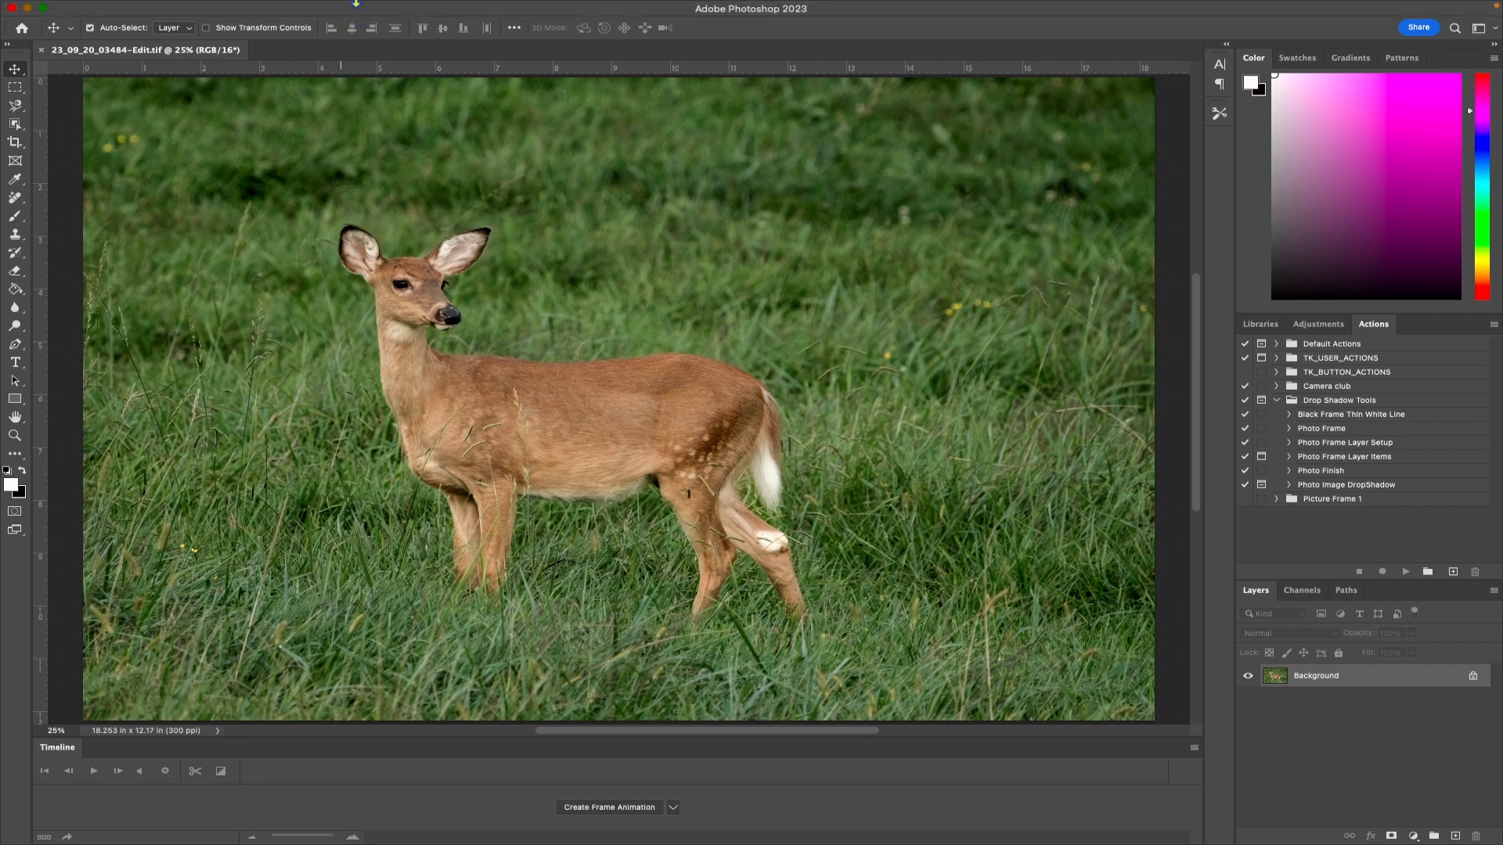
pyautogui.click(365, 8)
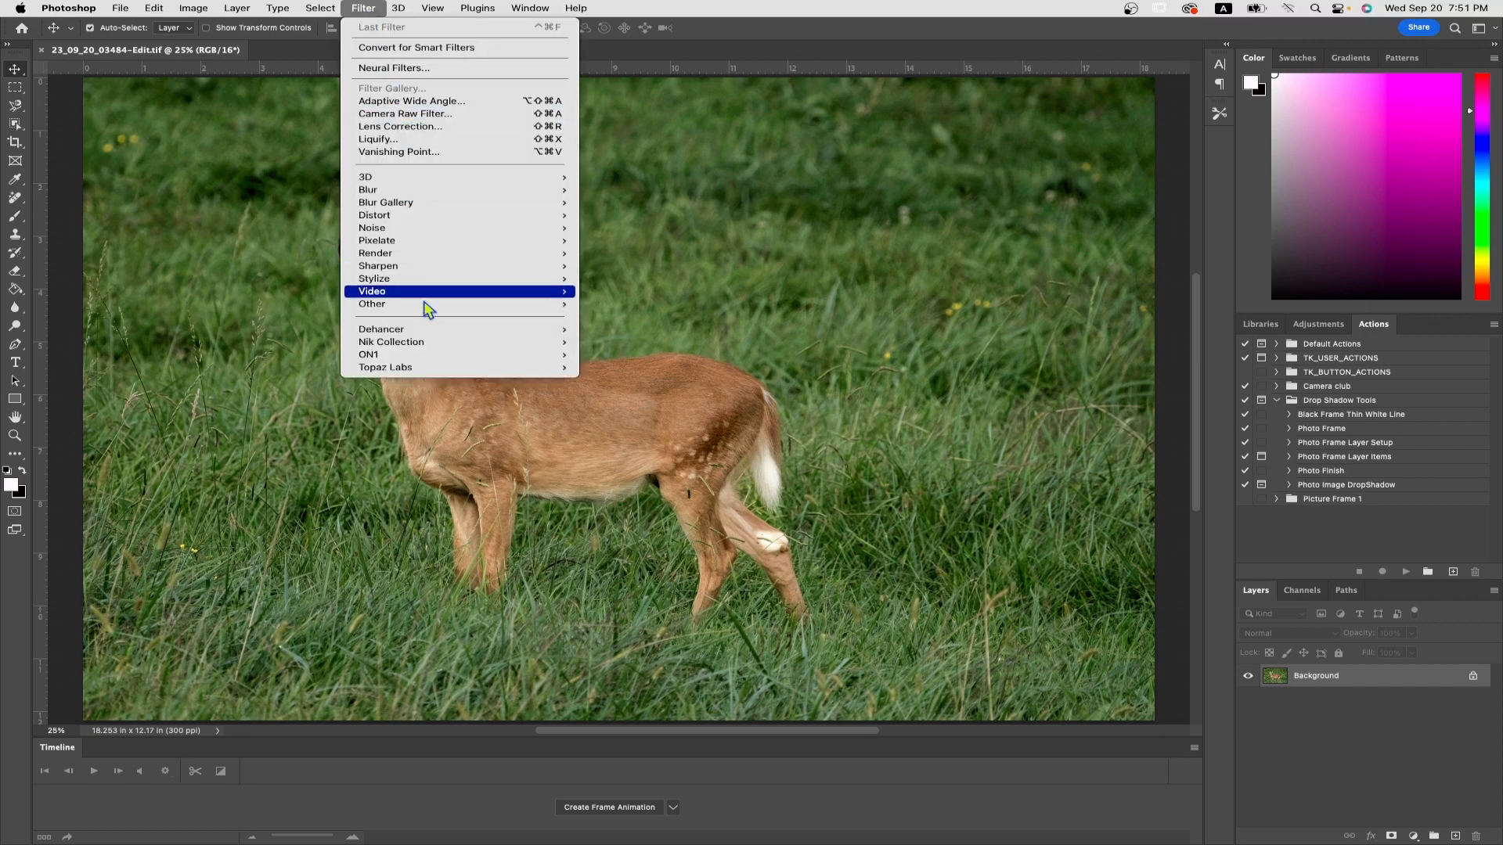
pyautogui.moveTo(433, 342)
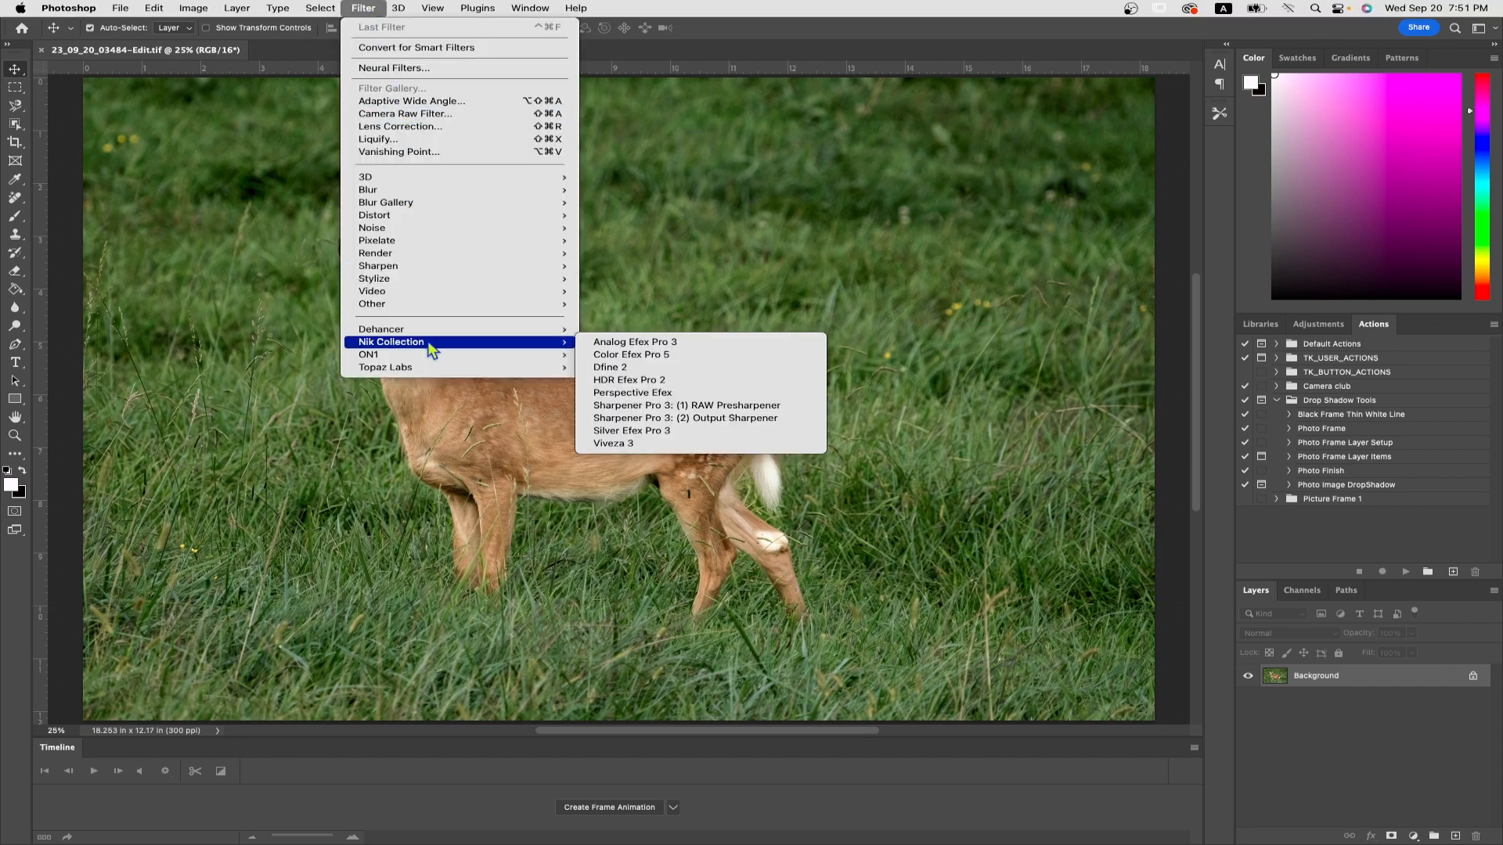
pyautogui.click(616, 353)
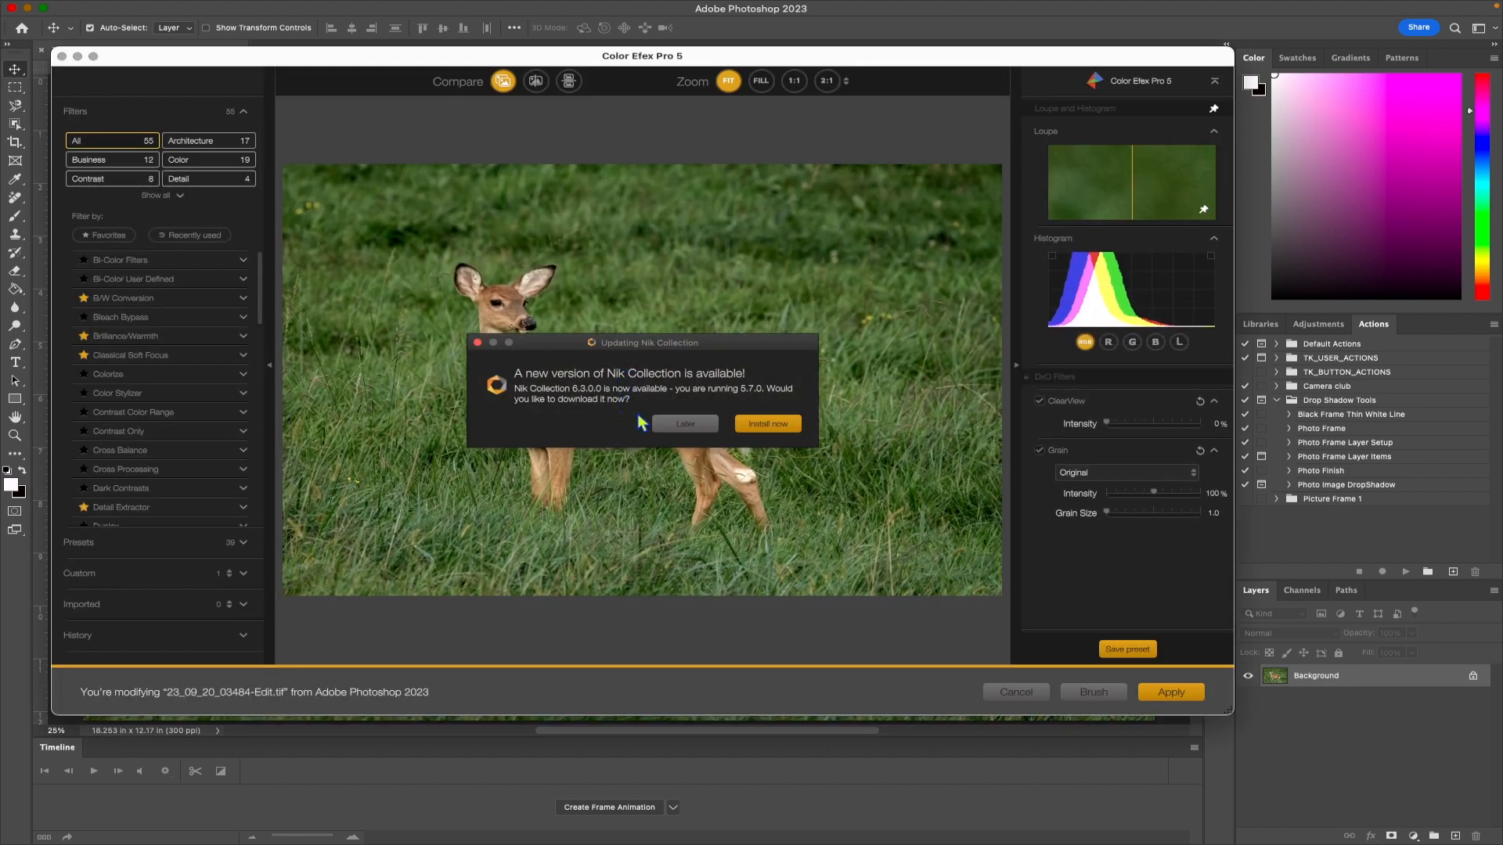
pyautogui.click(687, 423)
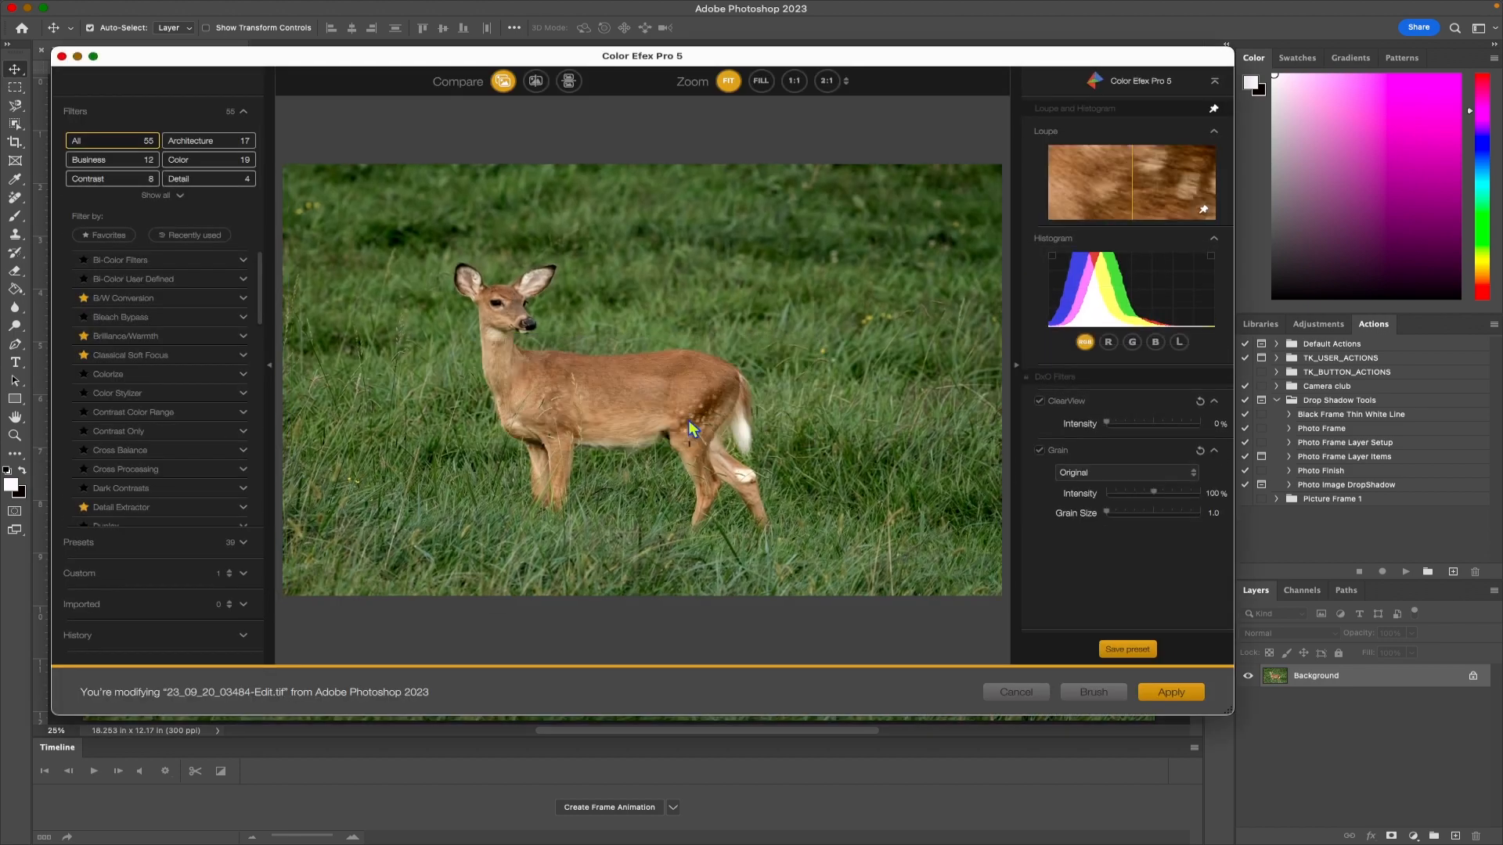
# Apply the Brilliance/Warmth filter from the 02 - Increase Saturation preset with saturation 38% and warmth 29%.
pyautogui.click(244, 337)
pyautogui.scroll(-2, 196, 446)
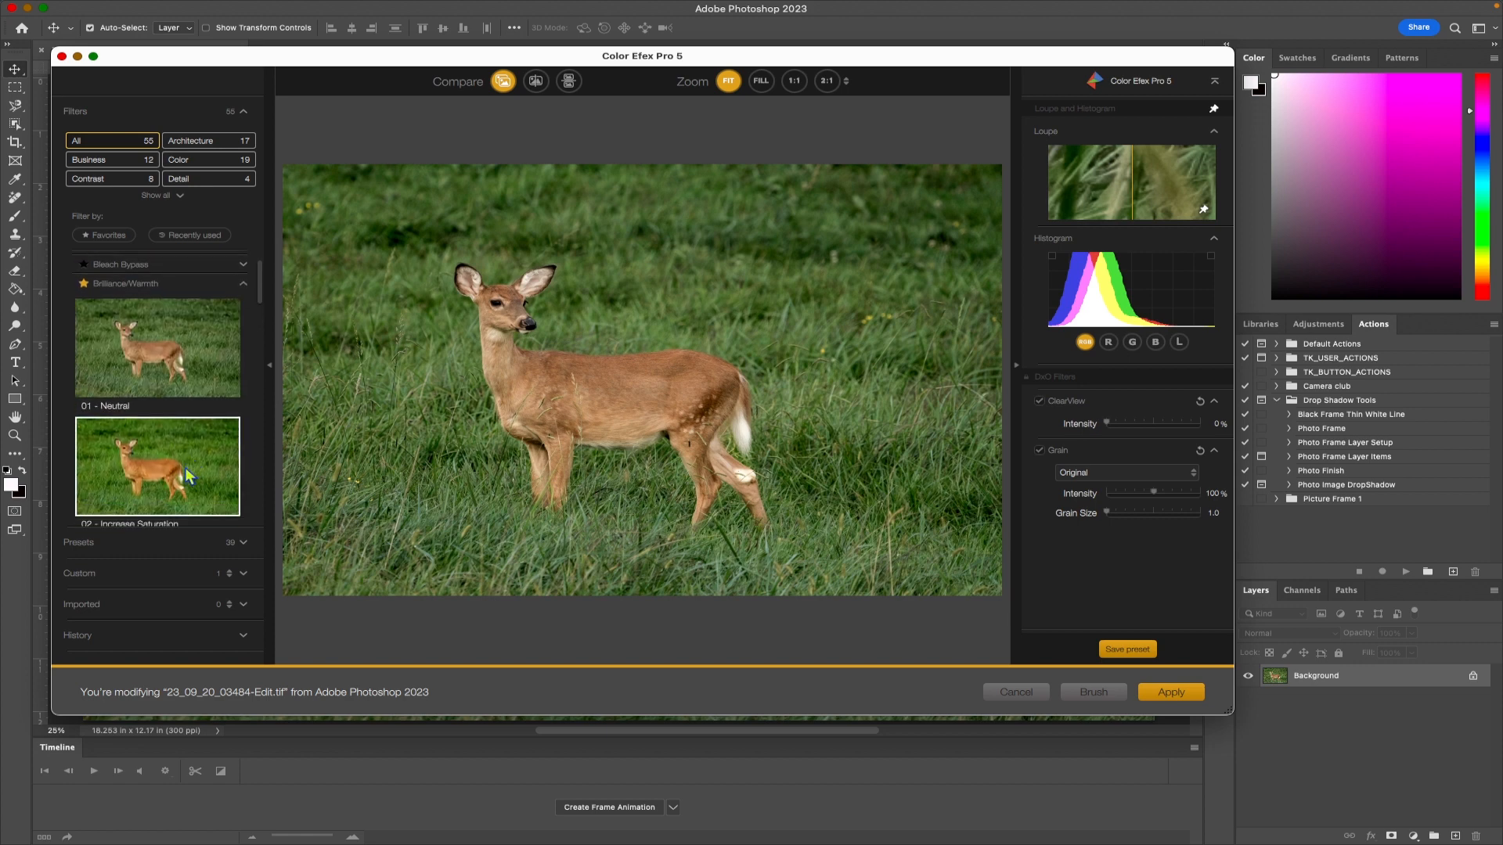
pyautogui.click(175, 454)
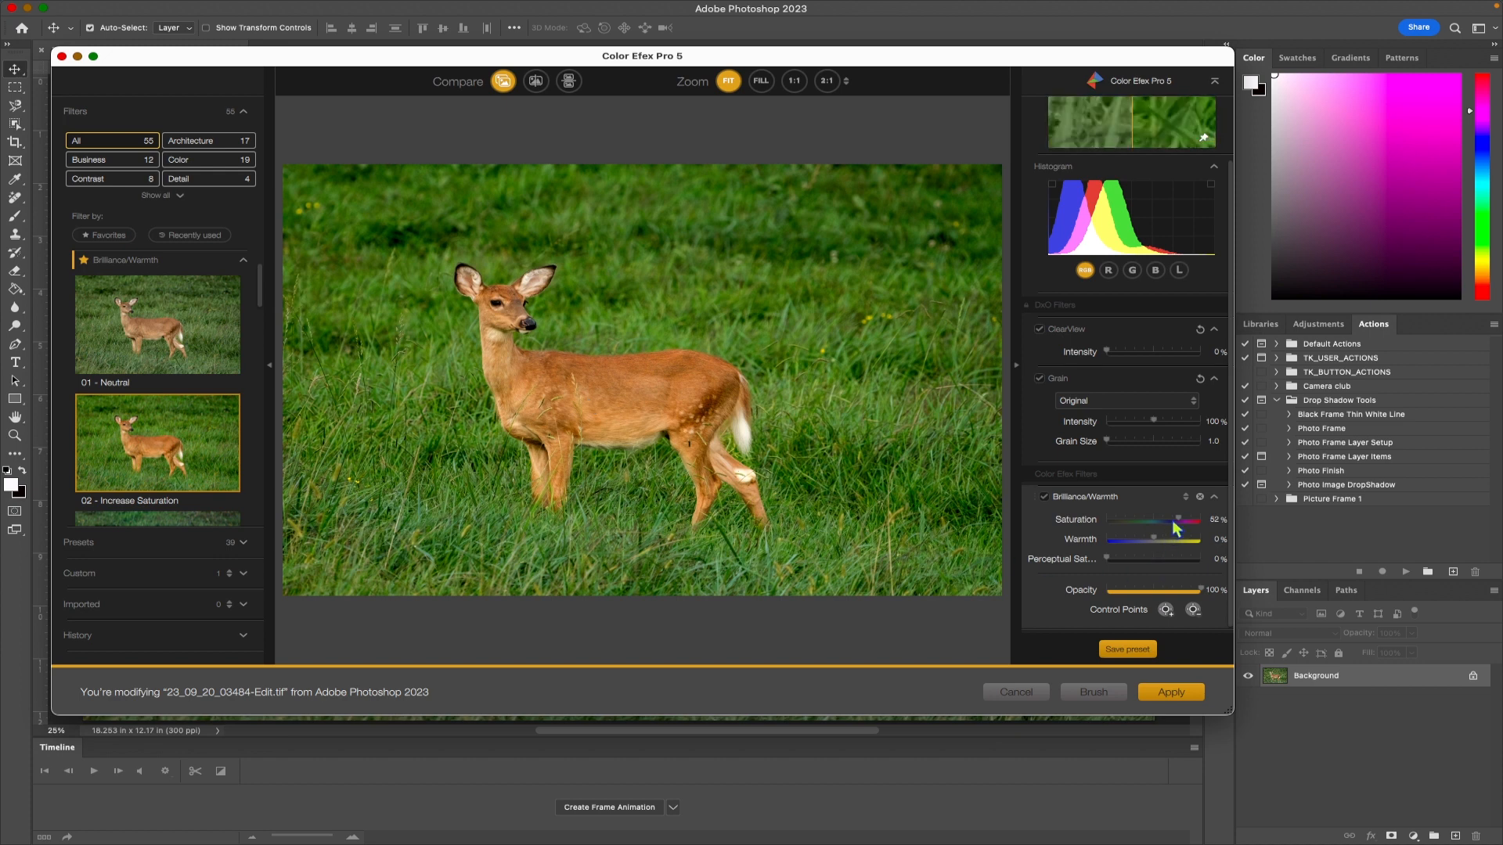
pyautogui.moveTo(1178, 518); pyautogui.dragTo(1174, 517)
pyautogui.moveTo(1172, 517); pyautogui.dragTo(1170, 516)
pyautogui.moveTo(1154, 539); pyautogui.dragTo(1170, 540)
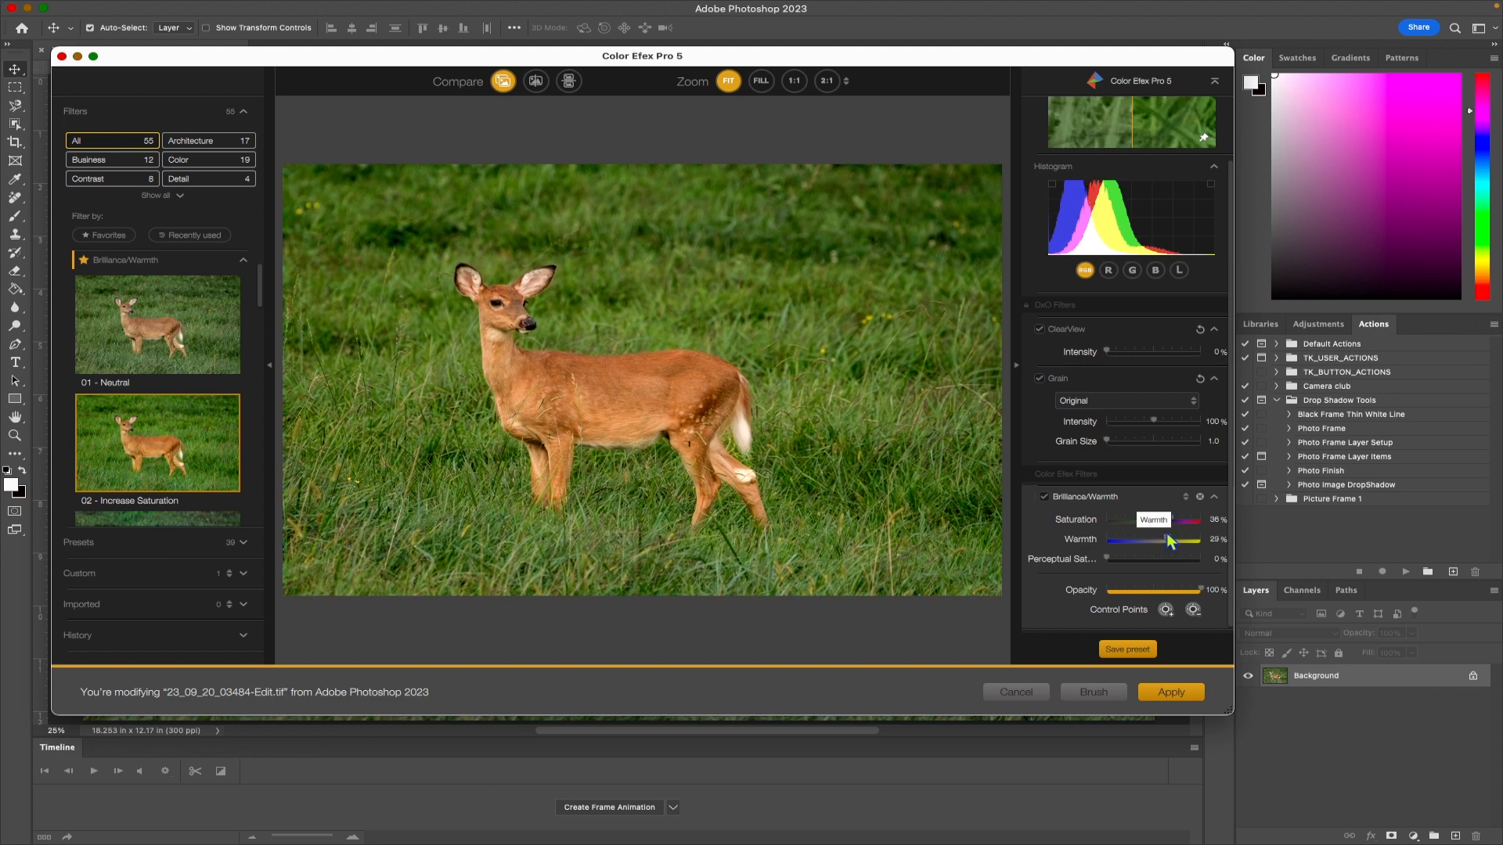
pyautogui.click(1166, 692)
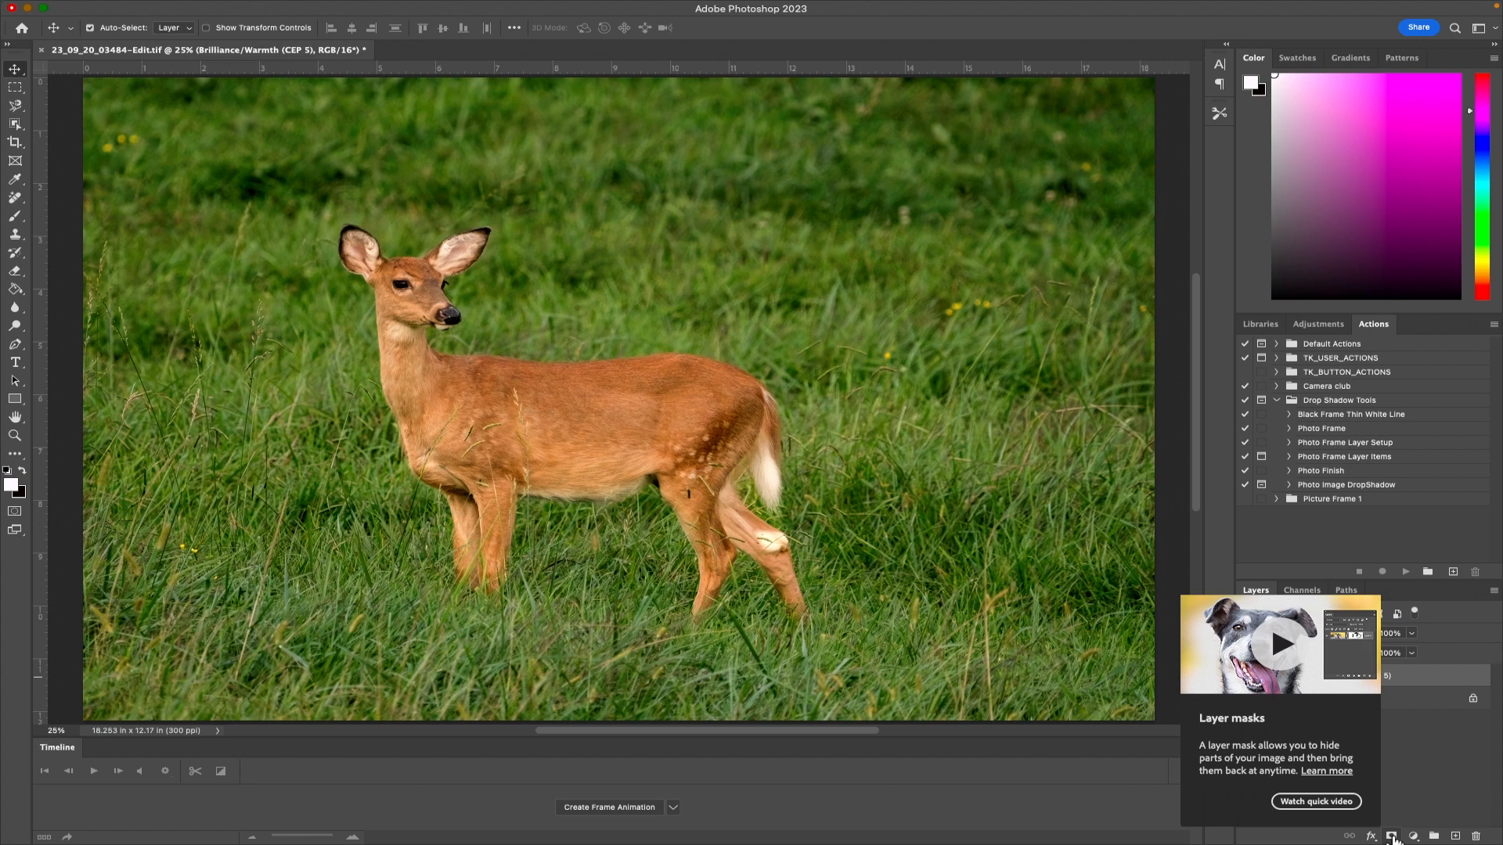
# Add a black layer mask to the Brilliance/Warmth layer and paint it white over the deer's head and body.
pyautogui.click(1393, 837)
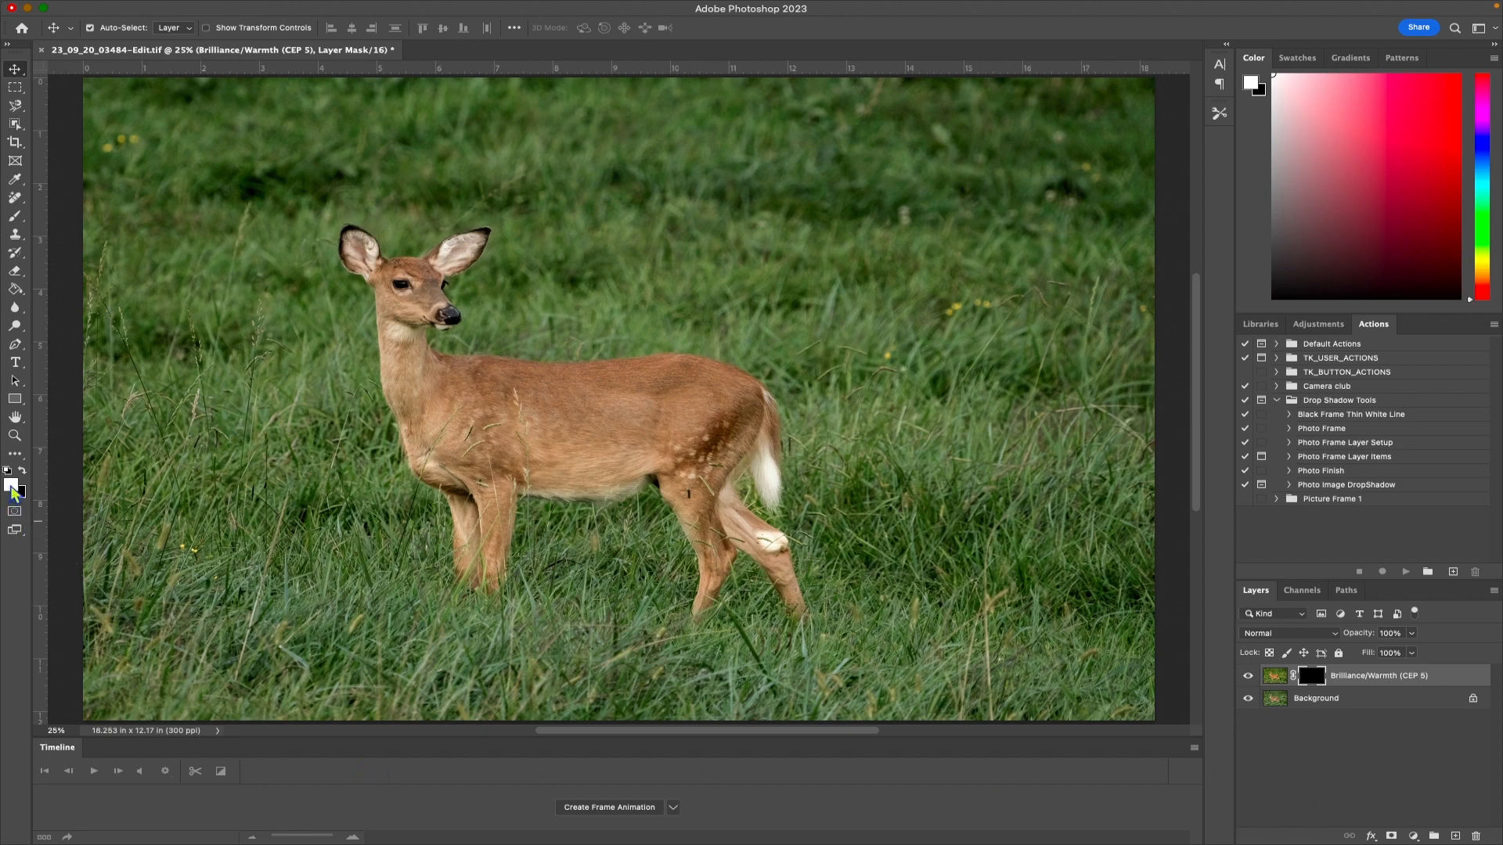
pyautogui.press('b')
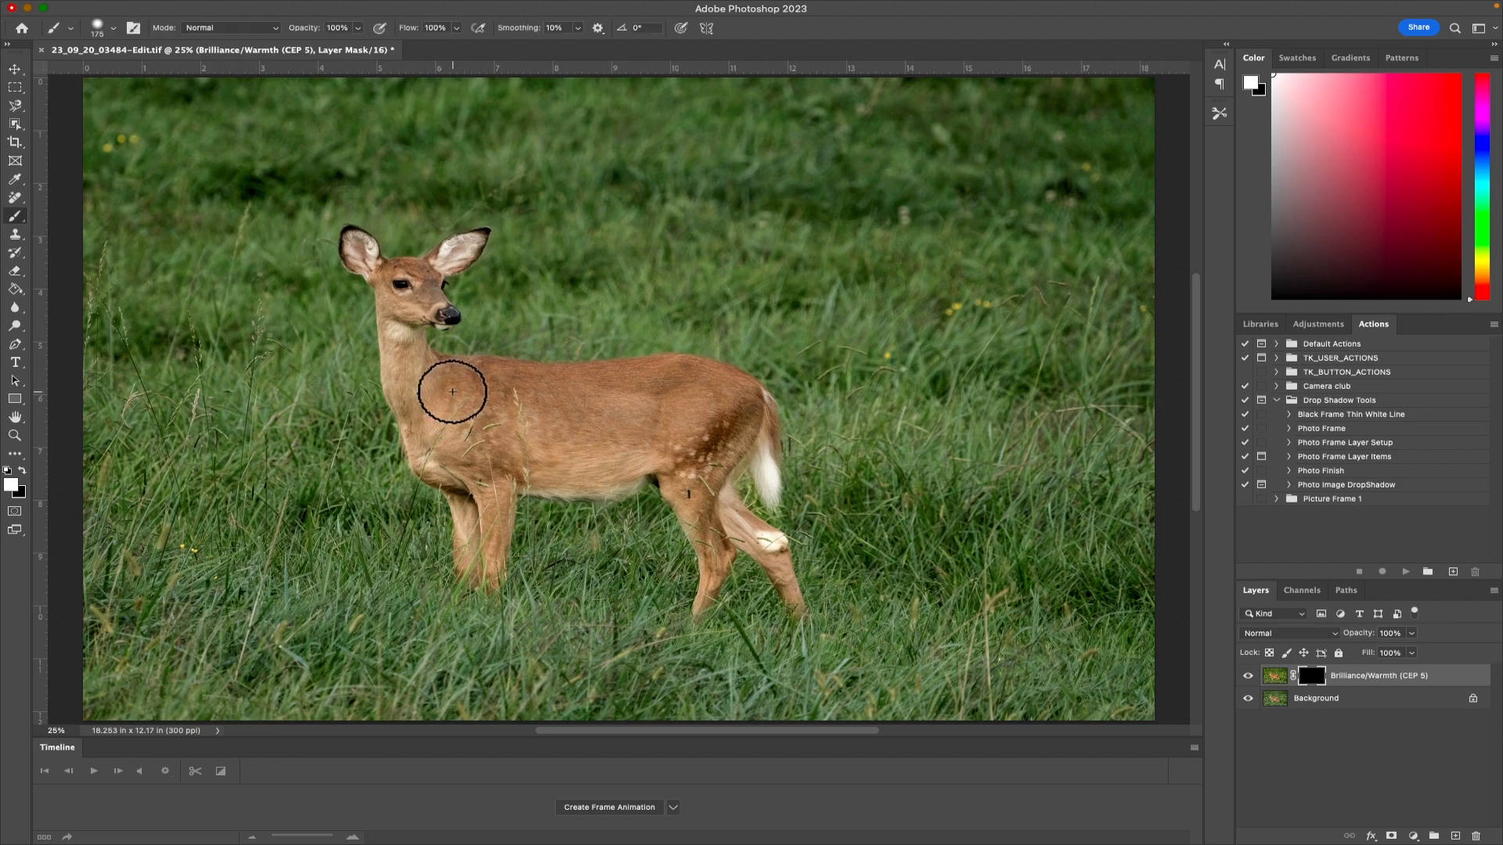
pyautogui.moveTo(433, 389)
pyautogui.mouseDown()
pyautogui.moveTo(418, 362)
pyautogui.moveTo(425, 412)
pyautogui.moveTo(398, 368)
pyautogui.moveTo(433, 279)
pyautogui.moveTo(402, 265)
pyautogui.moveTo(396, 324)
pyautogui.moveTo(414, 367)
pyautogui.moveTo(472, 381)
pyautogui.moveTo(465, 361)
pyautogui.moveTo(544, 384)
pyautogui.moveTo(472, 391)
pyautogui.moveTo(463, 415)
pyautogui.moveTo(509, 420)
pyautogui.moveTo(438, 444)
pyautogui.moveTo(415, 424)
pyautogui.moveTo(431, 463)
pyautogui.moveTo(463, 480)
pyautogui.moveTo(554, 488)
pyautogui.moveTo(465, 466)
pyautogui.moveTo(449, 435)
pyautogui.moveTo(466, 450)
pyautogui.moveTo(566, 428)
pyautogui.moveTo(545, 411)
pyautogui.moveTo(566, 404)
pyautogui.moveTo(551, 385)
pyautogui.moveTo(672, 373)
pyautogui.moveTo(736, 402)
pyautogui.moveTo(704, 379)
pyautogui.moveTo(731, 396)
pyautogui.moveTo(722, 442)
pyautogui.moveTo(704, 420)
pyautogui.moveTo(577, 396)
pyautogui.moveTo(570, 443)
pyautogui.moveTo(634, 470)
pyautogui.moveTo(556, 477)
pyautogui.moveTo(600, 481)
pyautogui.moveTo(574, 480)
pyautogui.moveTo(611, 459)
pyautogui.moveTo(497, 460)
pyautogui.moveTo(489, 488)
pyautogui.moveTo(594, 439)
pyautogui.moveTo(697, 430)
pyautogui.moveTo(436, 402)
pyautogui.moveTo(409, 345)
pyautogui.moveTo(425, 289)
pyautogui.moveTo(424, 462)
pyautogui.moveTo(665, 441)
pyautogui.mouseUp()
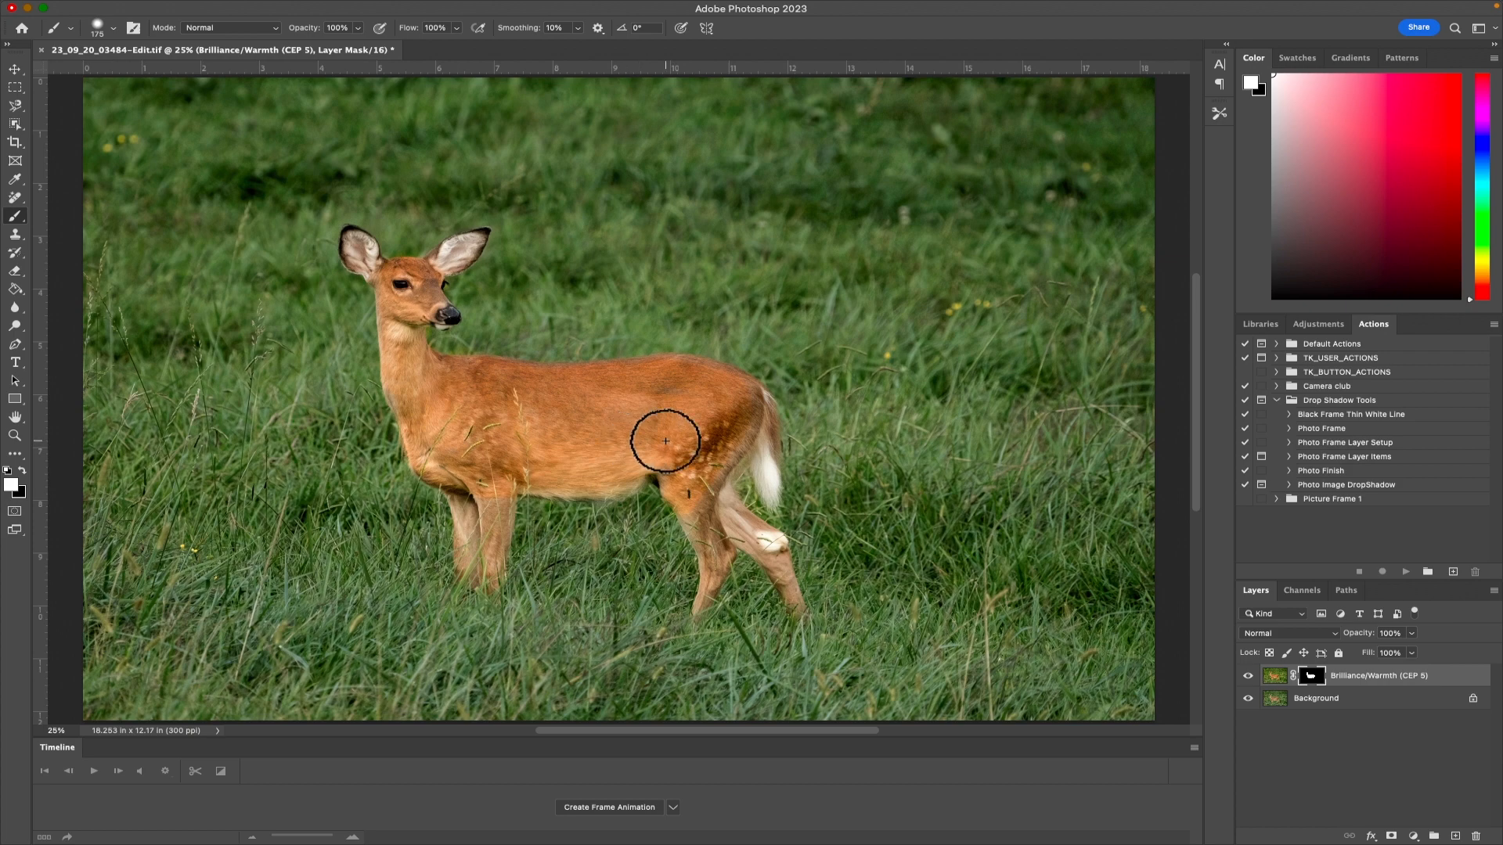
pyautogui.moveTo(665, 442)
pyautogui.mouseDown()
pyautogui.moveTo(733, 430)
pyautogui.moveTo(718, 450)
pyautogui.moveTo(750, 430)
pyautogui.moveTo(700, 488)
pyautogui.mouseUp()
# Reduce the brush size to 70 and paint the mask white over the deer's hind legs and tail at 50% zoom.
pyautogui.press('z')
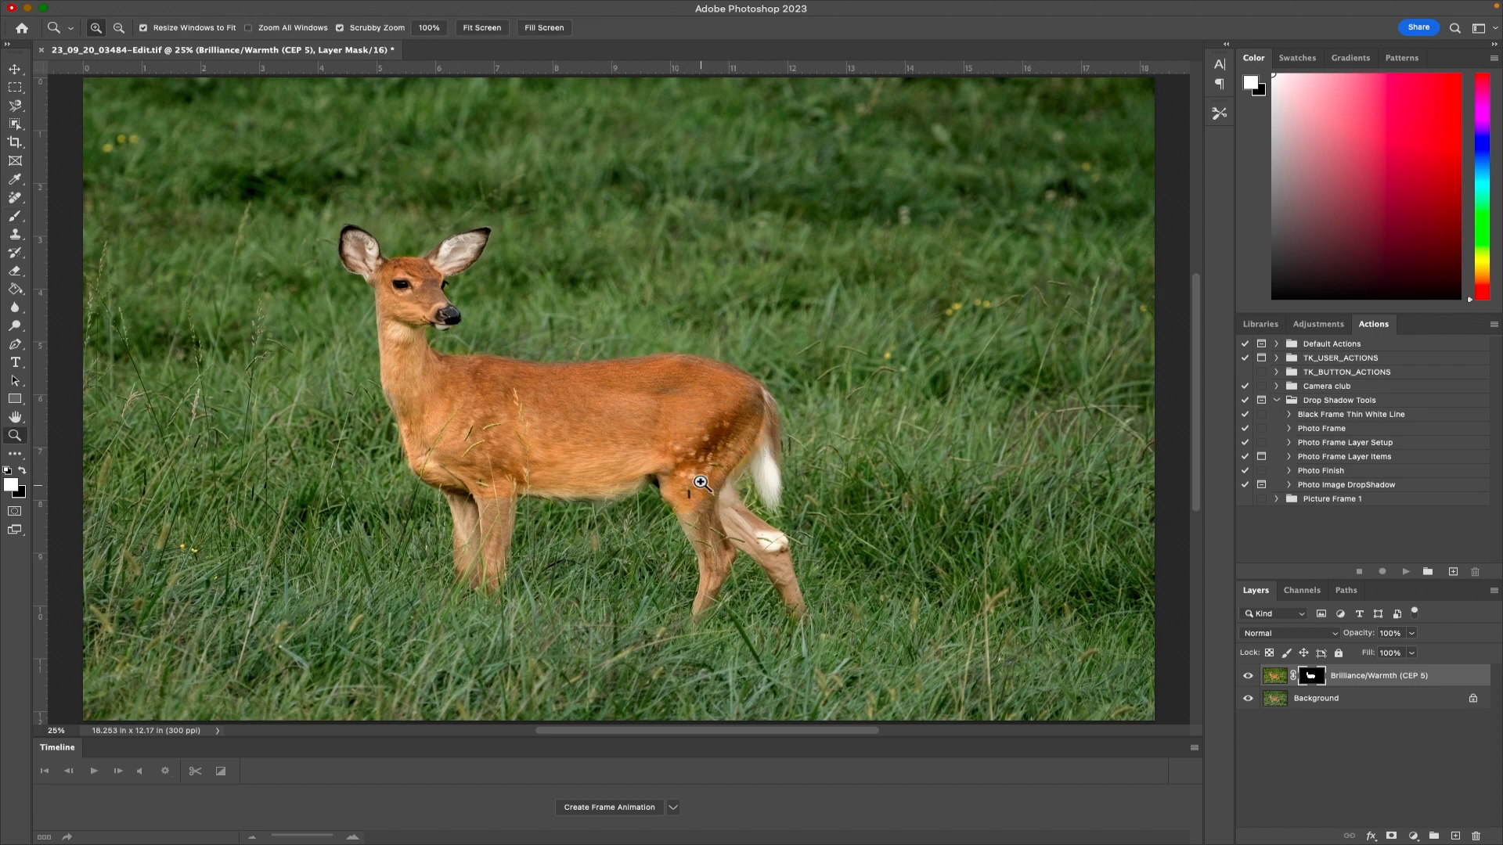
pyautogui.click(492, 32)
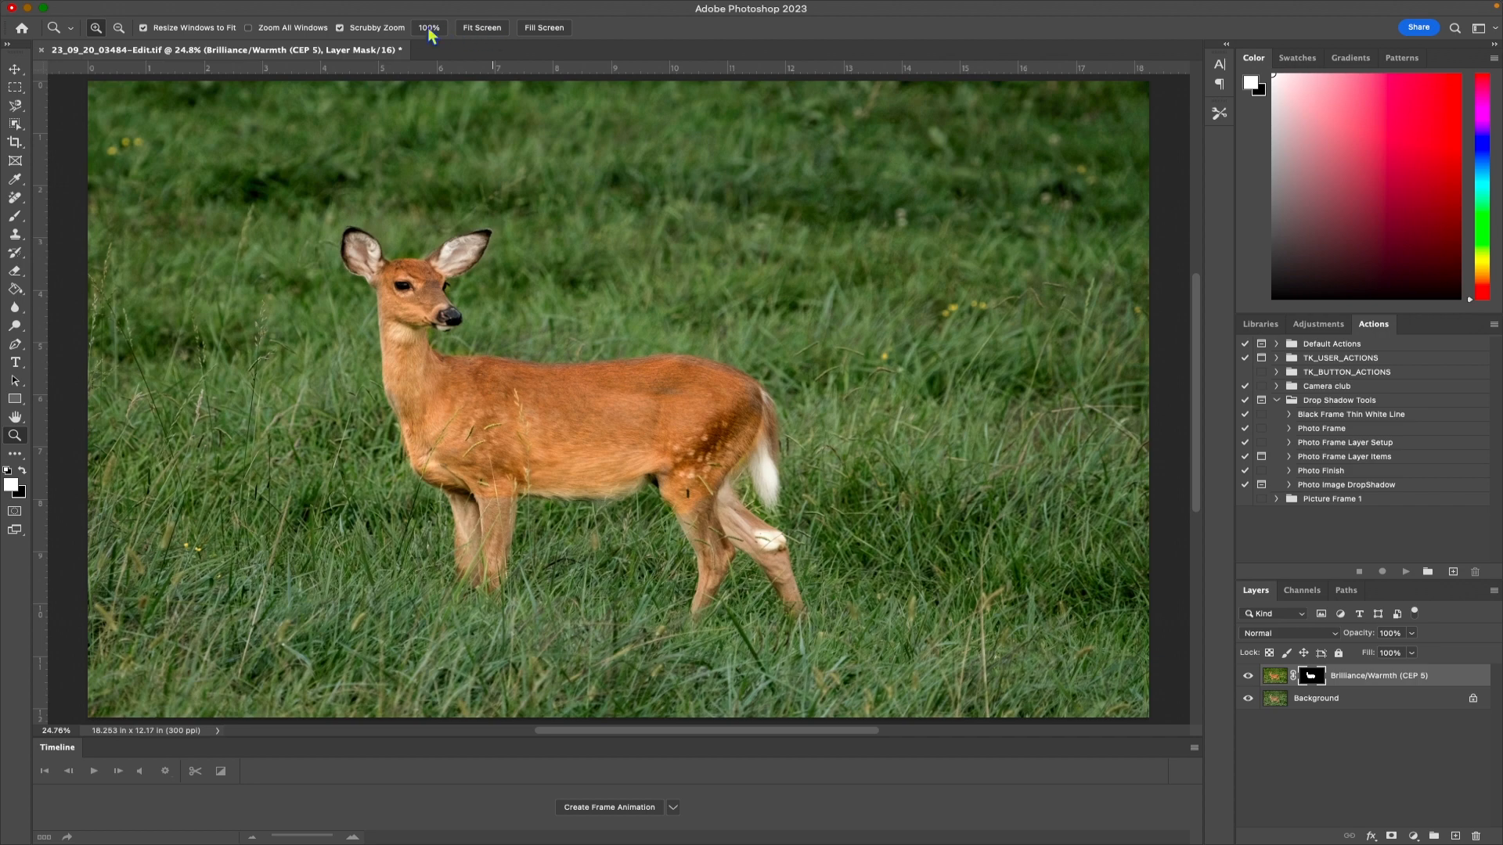
pyautogui.moveTo(666, 513); pyautogui.dragTo(770, 564)
pyautogui.press('b')
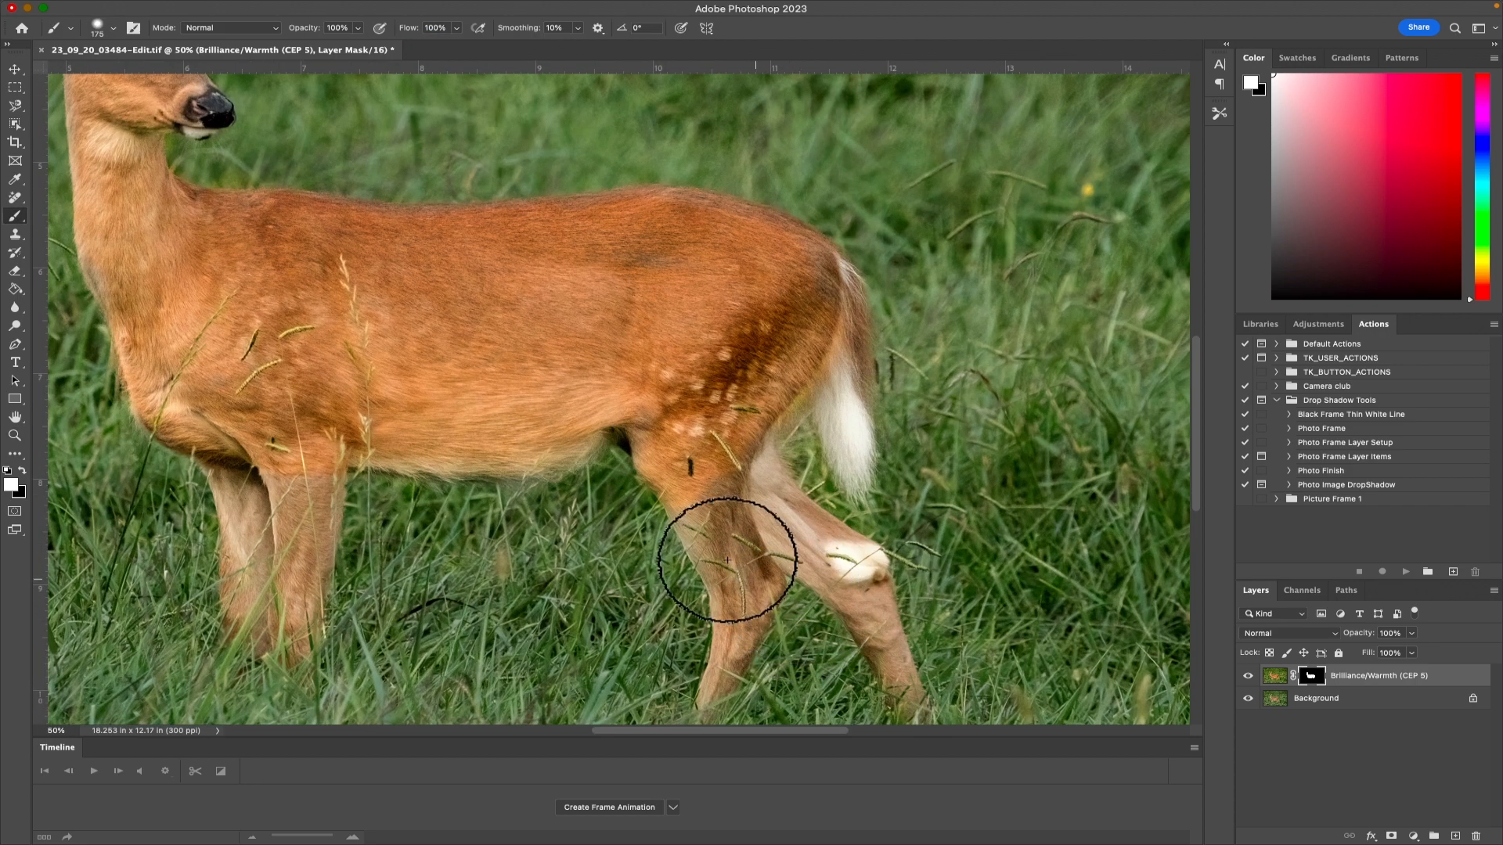
pyautogui.press('[')
pyautogui.press('[')
pyautogui.press('[')
pyautogui.press('[')
pyautogui.press('[')
pyautogui.press('[')
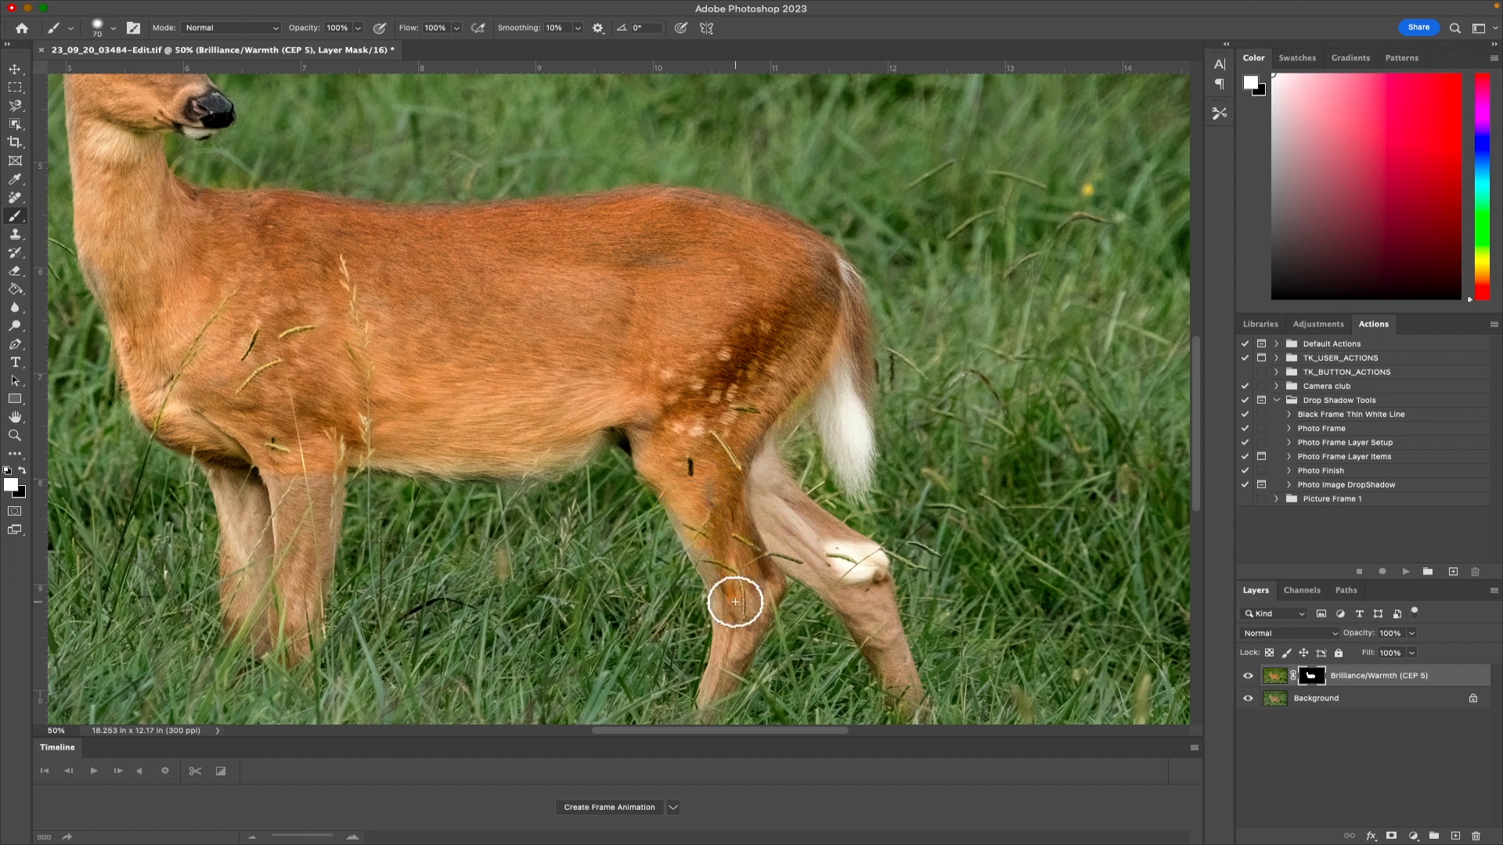
pyautogui.moveTo(750, 598)
pyautogui.mouseDown()
pyautogui.moveTo(711, 700)
pyautogui.moveTo(739, 636)
pyautogui.moveTo(735, 593)
pyautogui.moveTo(683, 516)
pyautogui.moveTo(724, 570)
pyautogui.moveTo(713, 457)
pyautogui.moveTo(808, 535)
pyautogui.moveTo(753, 459)
pyautogui.moveTo(847, 549)
pyautogui.moveTo(798, 526)
pyautogui.moveTo(825, 568)
pyautogui.moveTo(780, 540)
pyautogui.moveTo(876, 643)
pyautogui.moveTo(880, 600)
pyautogui.moveTo(894, 658)
pyautogui.mouseUp()
pyautogui.moveTo(868, 430)
pyautogui.mouseDown()
pyautogui.moveTo(868, 362)
pyautogui.moveTo(848, 397)
pyautogui.moveTo(823, 382)
pyautogui.moveTo(772, 424)
pyautogui.moveTo(831, 346)
pyautogui.moveTo(829, 283)
pyautogui.moveTo(857, 324)
pyautogui.moveTo(862, 383)
pyautogui.moveTo(842, 342)
pyautogui.mouseUp()
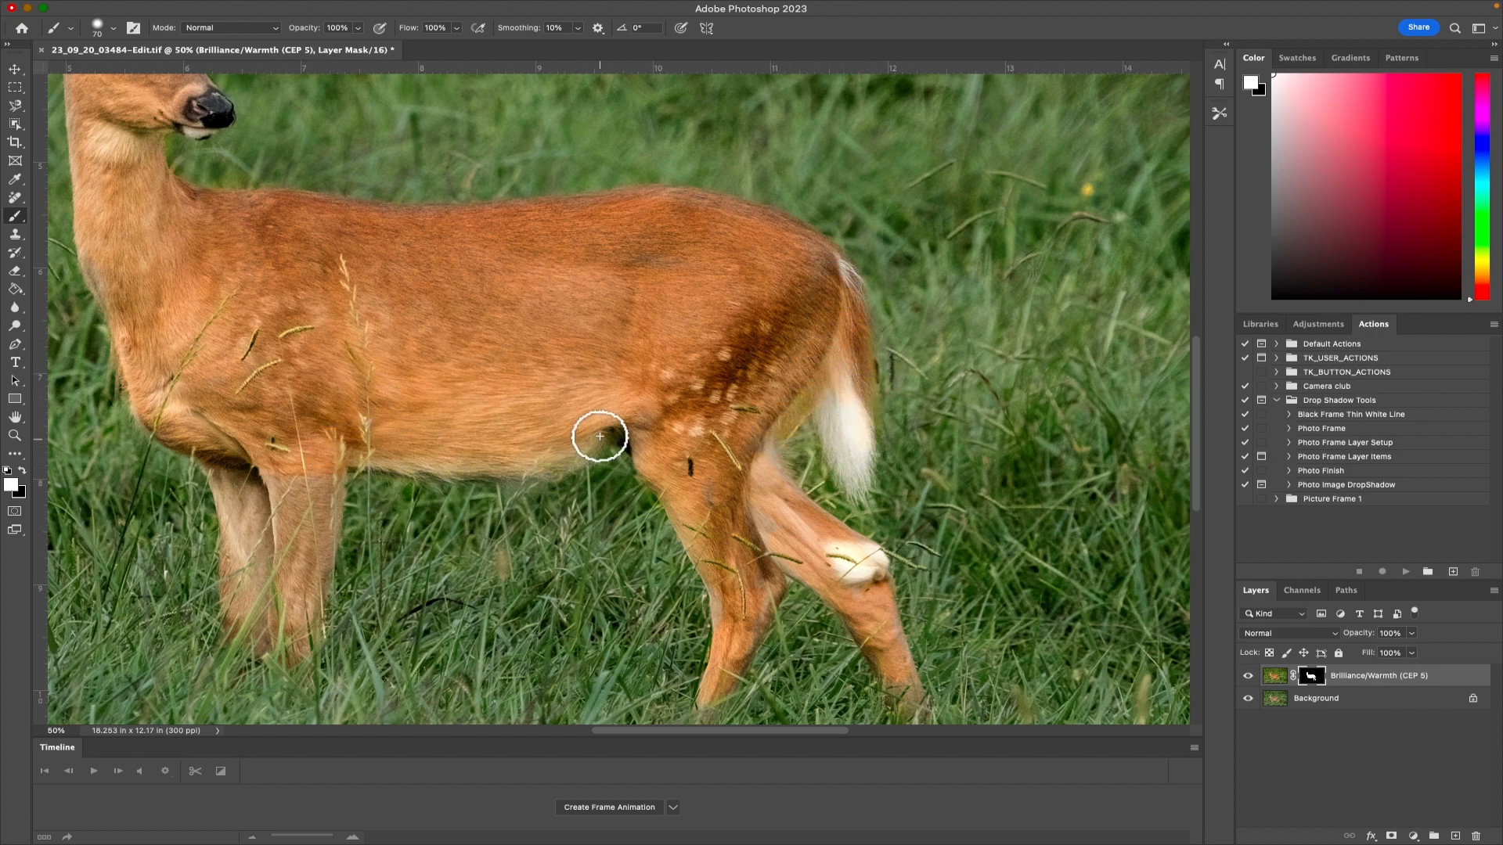
# Paint the mask white over the deer's front legs and neck, and check the Brilliance/Warmth layer's effect on the whole photo.
pyautogui.moveTo(289, 472)
pyautogui.mouseDown()
pyautogui.moveTo(305, 511)
pyautogui.moveTo(337, 468)
pyautogui.moveTo(302, 602)
pyautogui.moveTo(336, 484)
pyautogui.moveTo(316, 565)
pyautogui.moveTo(274, 557)
pyautogui.moveTo(264, 507)
pyautogui.moveTo(256, 526)
pyautogui.moveTo(231, 479)
pyautogui.moveTo(233, 585)
pyautogui.moveTo(254, 595)
pyautogui.moveTo(256, 558)
pyautogui.moveTo(222, 381)
pyautogui.moveTo(126, 269)
pyautogui.moveTo(105, 250)
pyautogui.moveTo(91, 266)
pyautogui.moveTo(110, 145)
pyautogui.mouseUp()
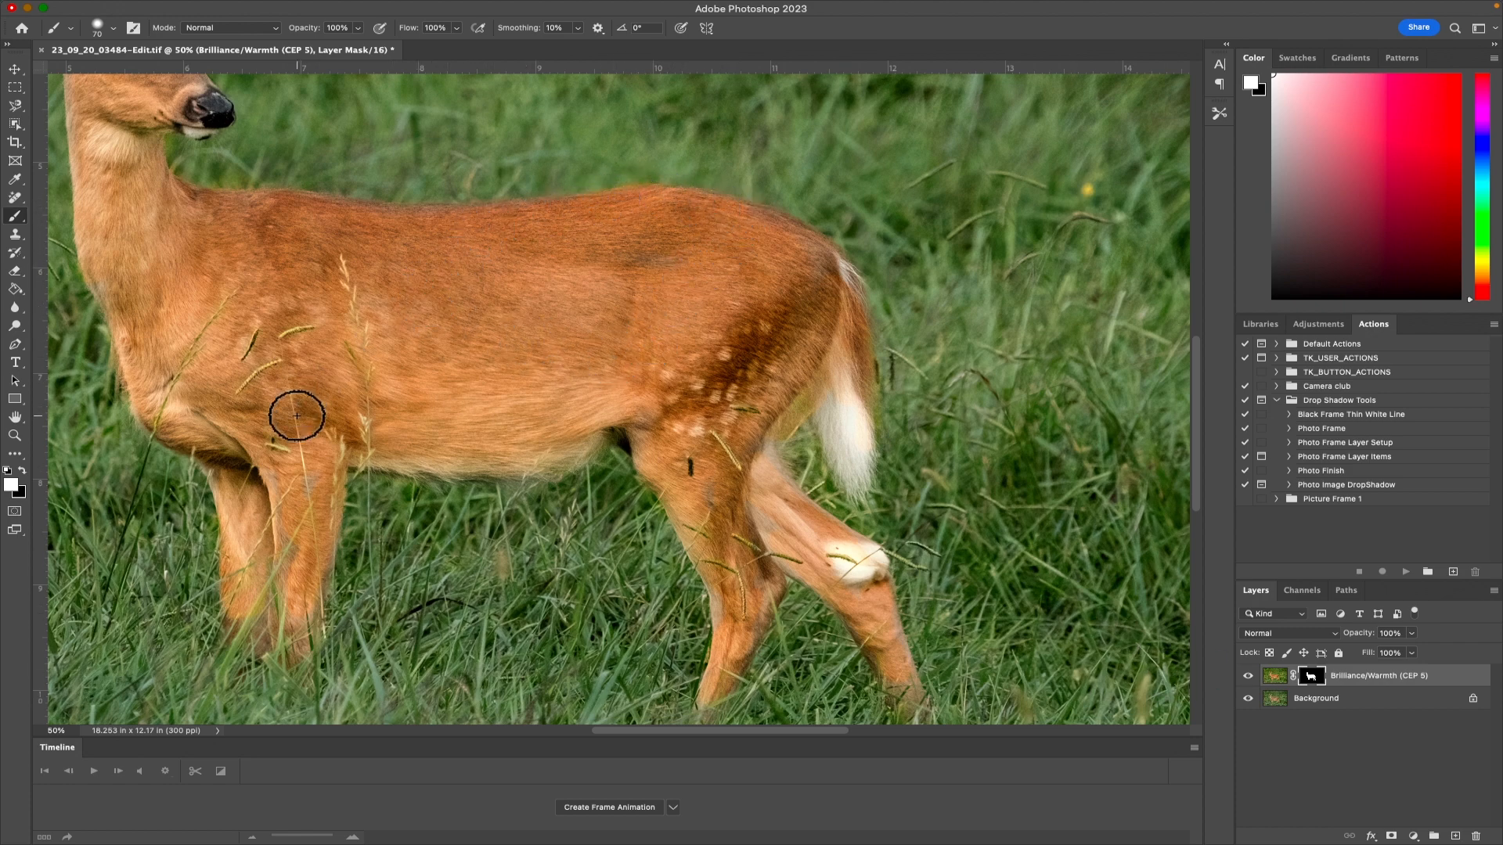
pyautogui.press('z')
pyautogui.click(482, 28)
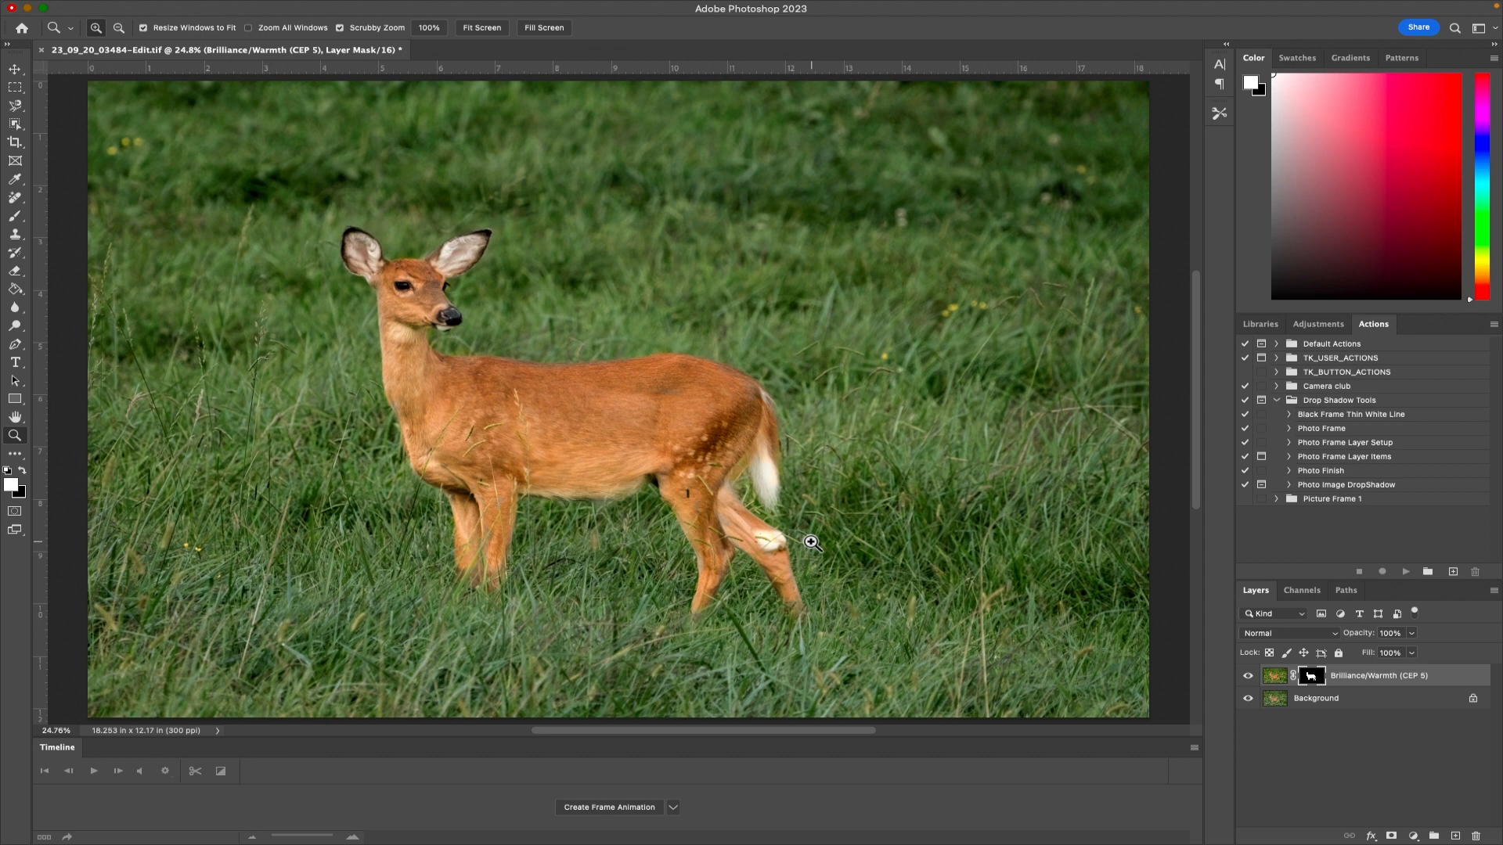
pyautogui.click(1249, 677)
# Select the Background layer and open it in Color Efex Pro 5.
pyautogui.click(364, 8)
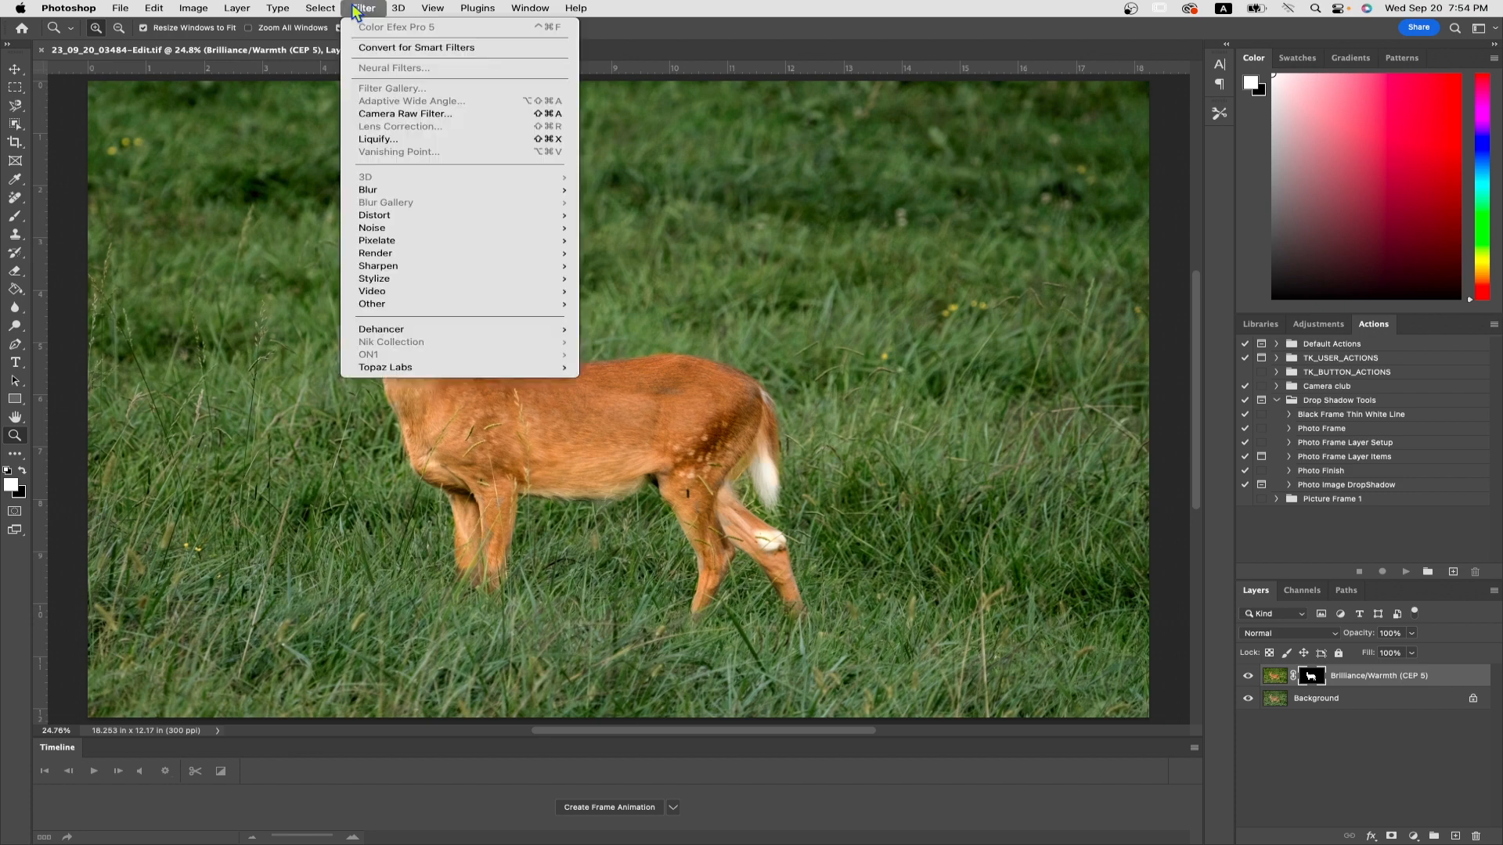
pyautogui.click(1393, 703)
pyautogui.click(1328, 705)
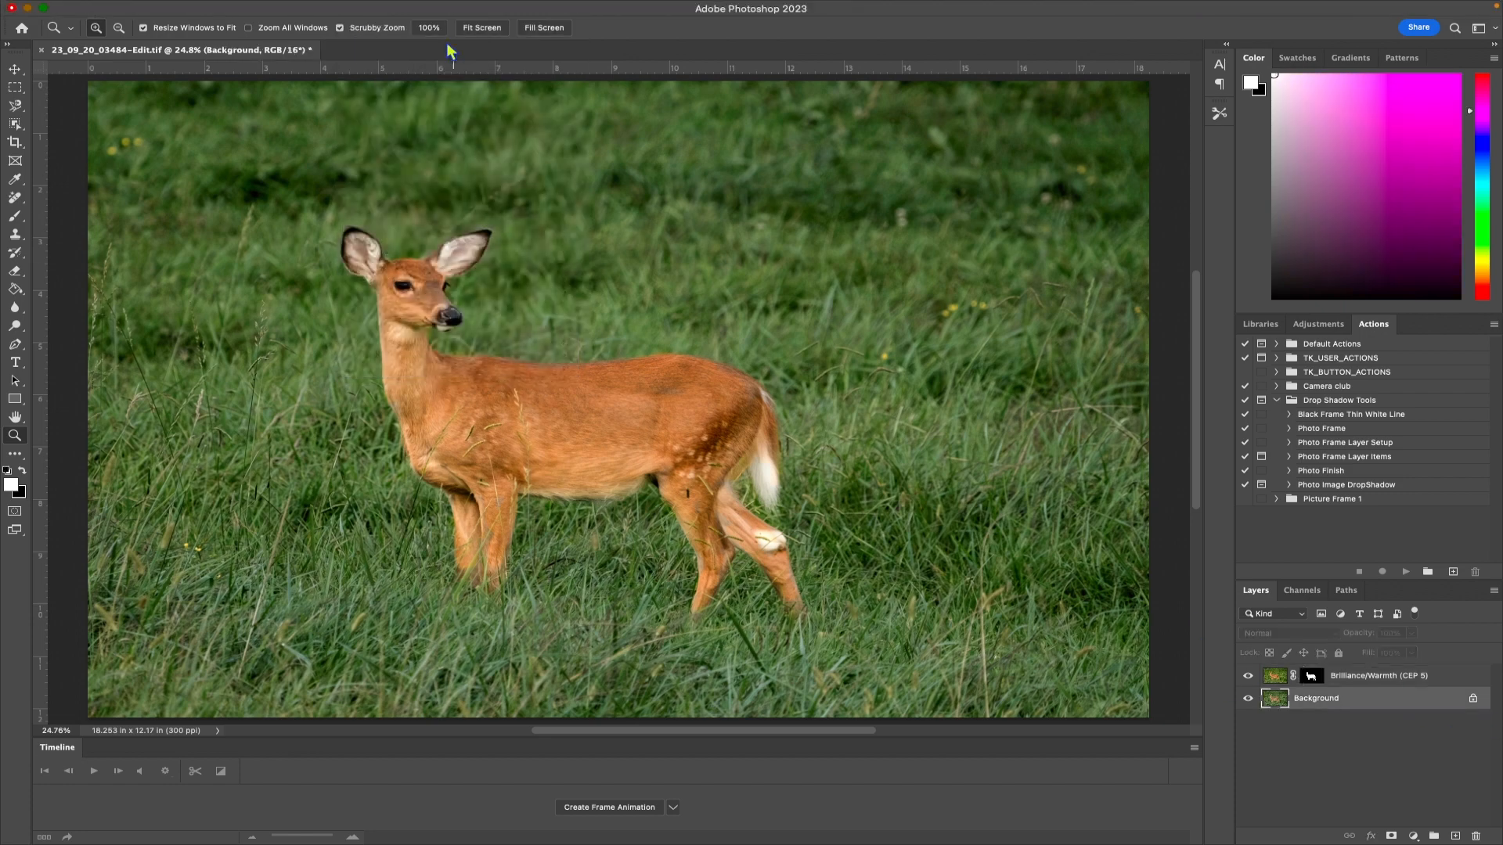
pyautogui.click(378, 8)
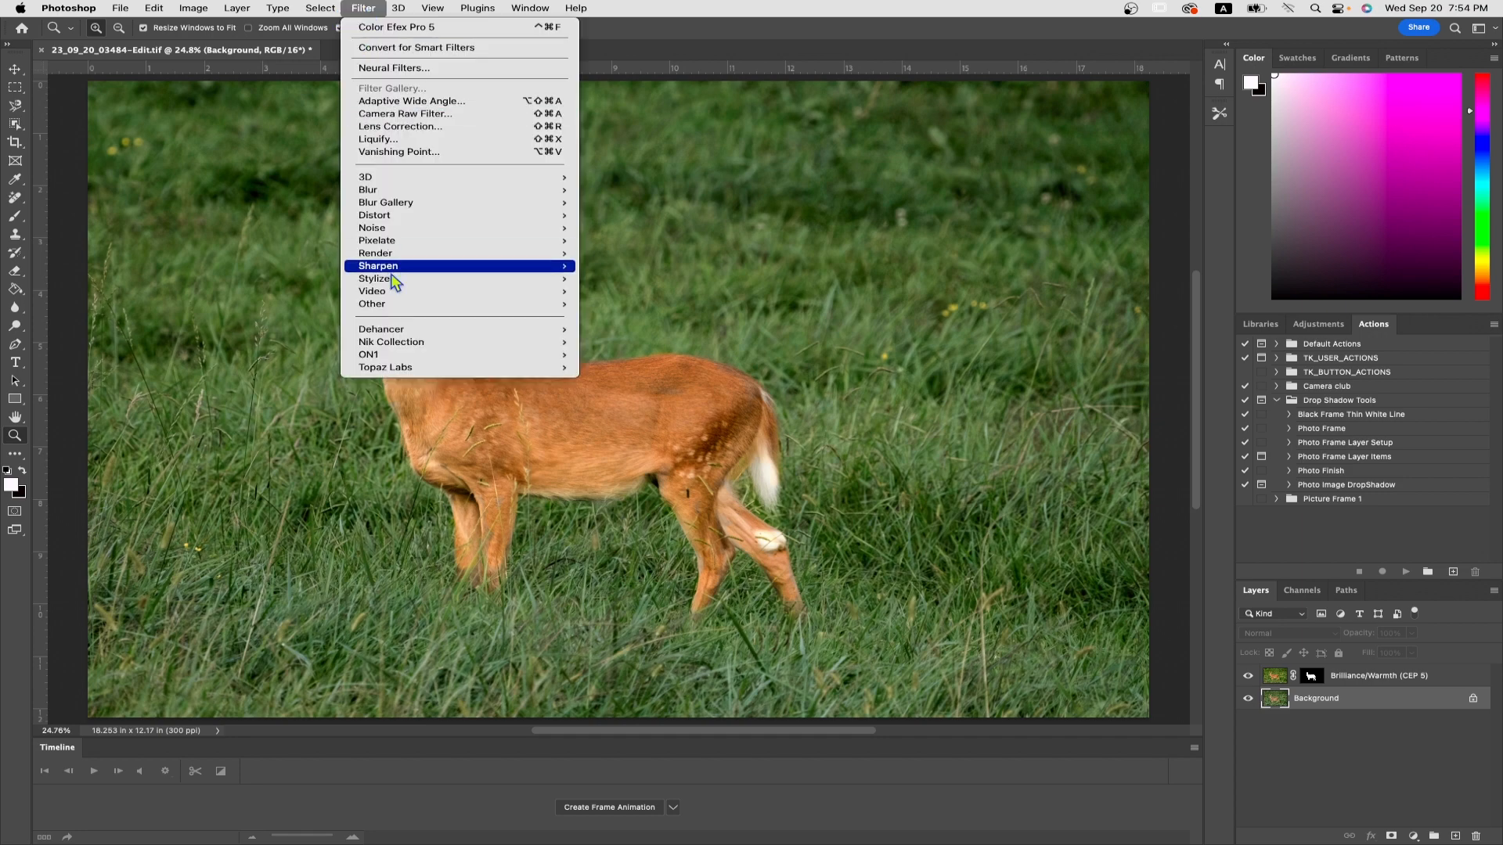
pyautogui.moveTo(488, 346)
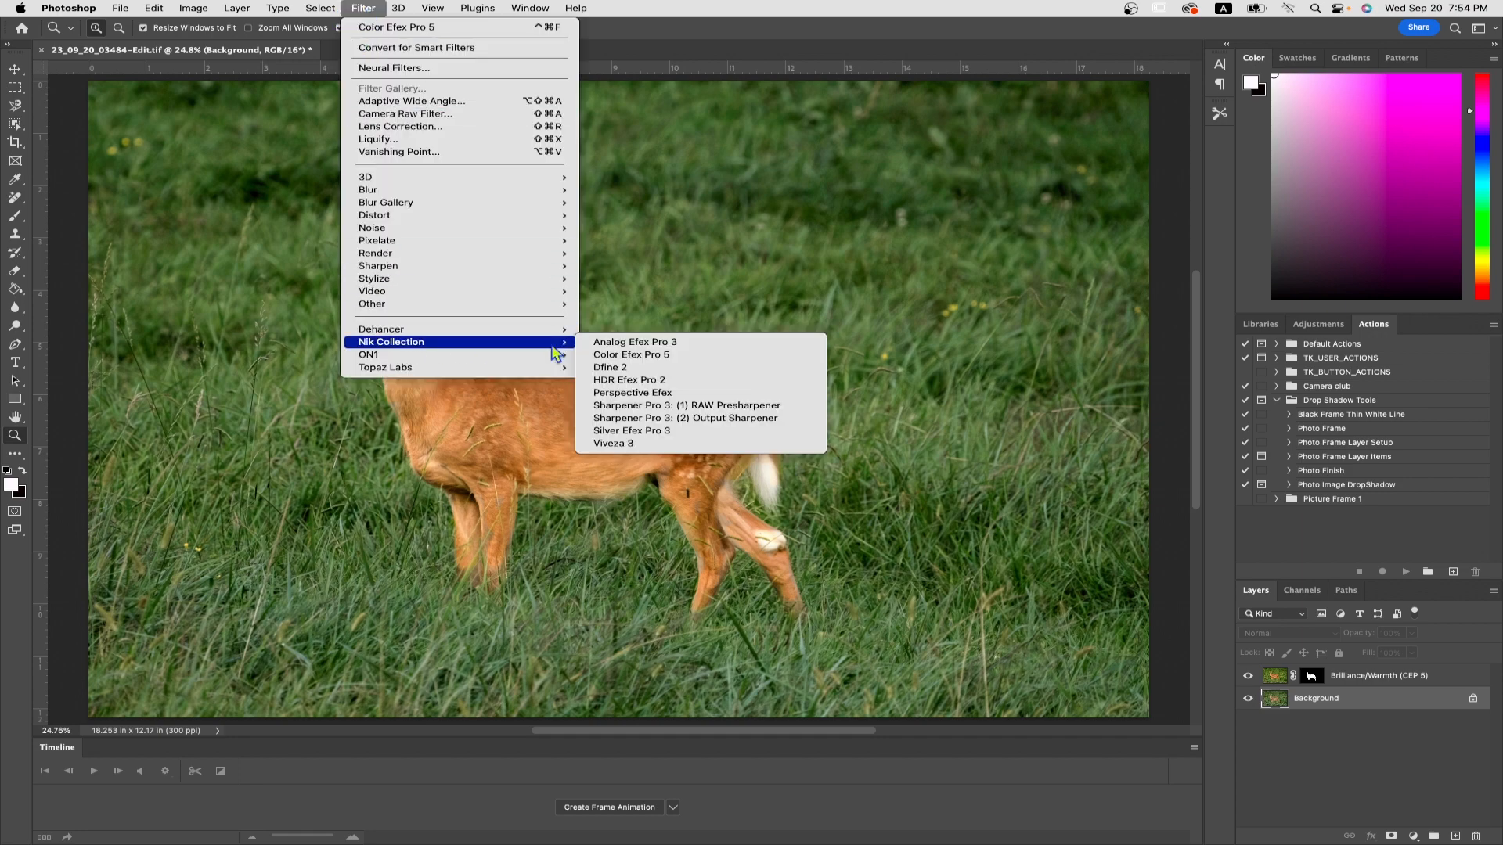
pyautogui.click(609, 357)
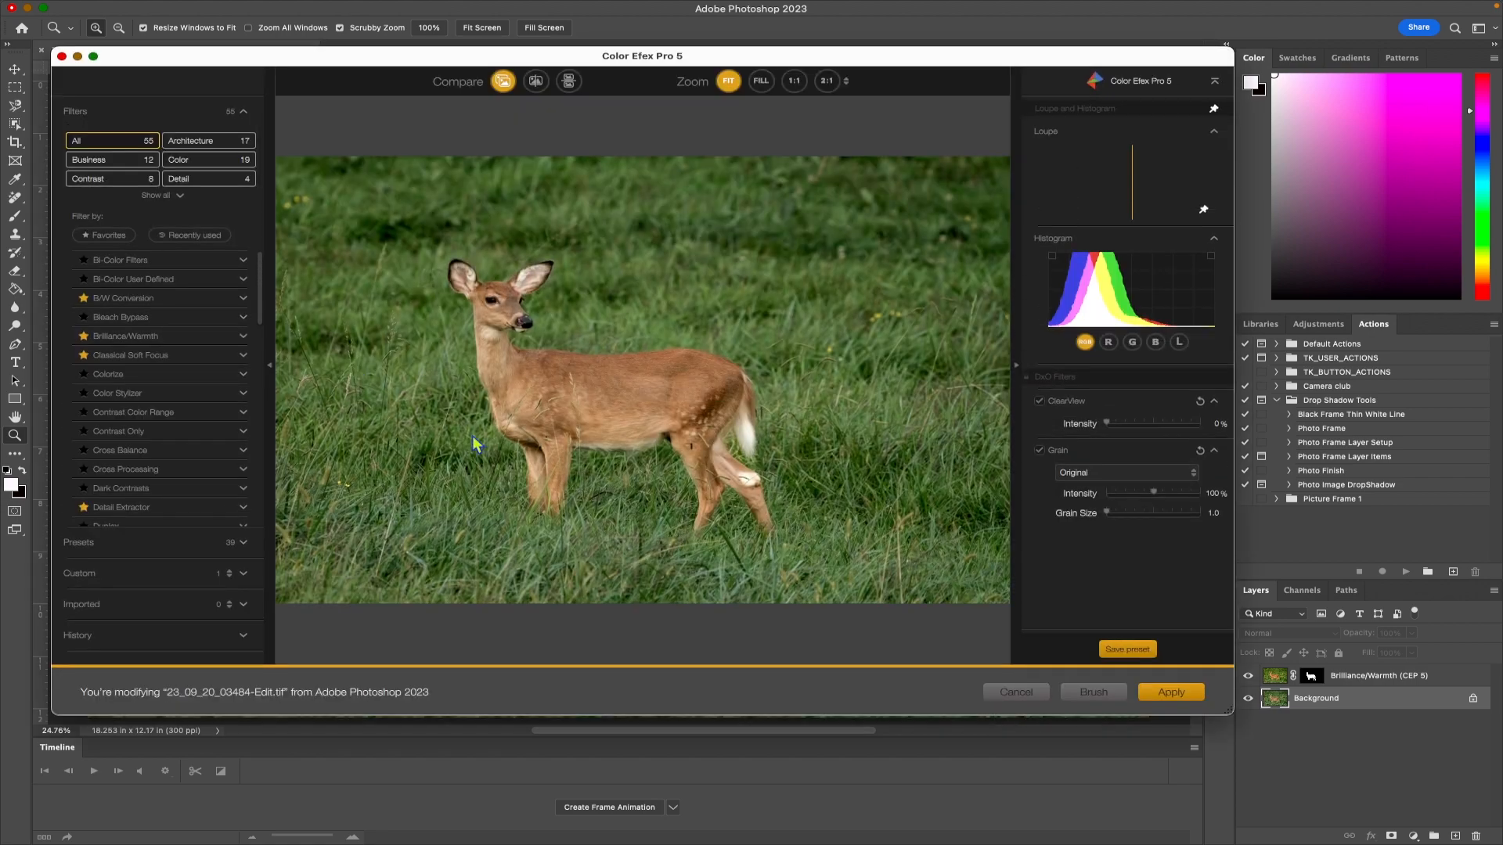
# Apply the Glamour Glow filter from the 02 - Stronger Glow preset with glow 44% and highlights 87%.
pyautogui.moveTo(256, 288); pyautogui.dragTo(267, 372)
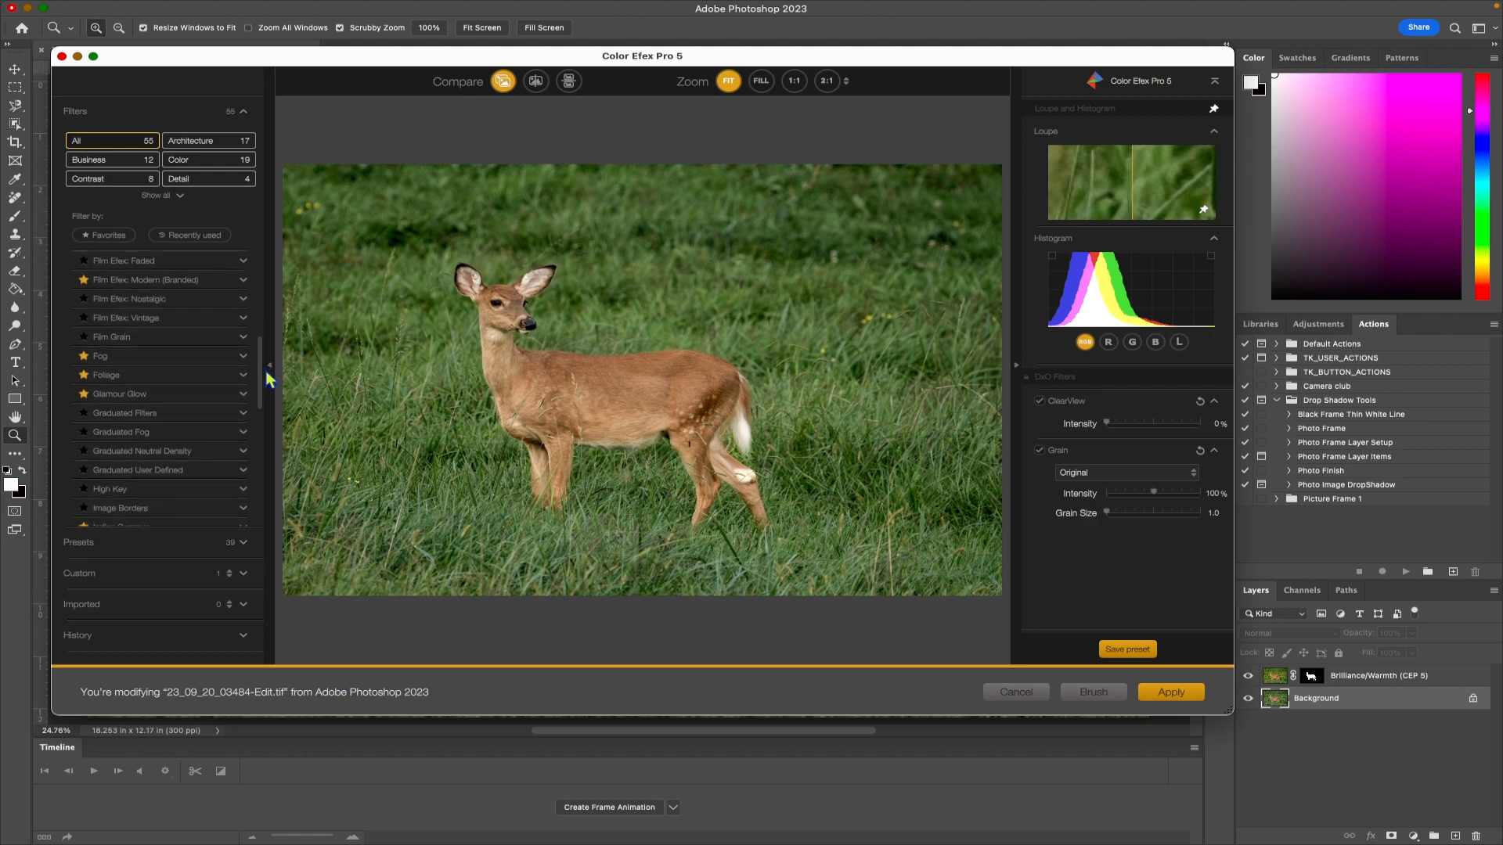
pyautogui.click(243, 395)
pyautogui.scroll(-3, 249, 350)
pyautogui.click(154, 452)
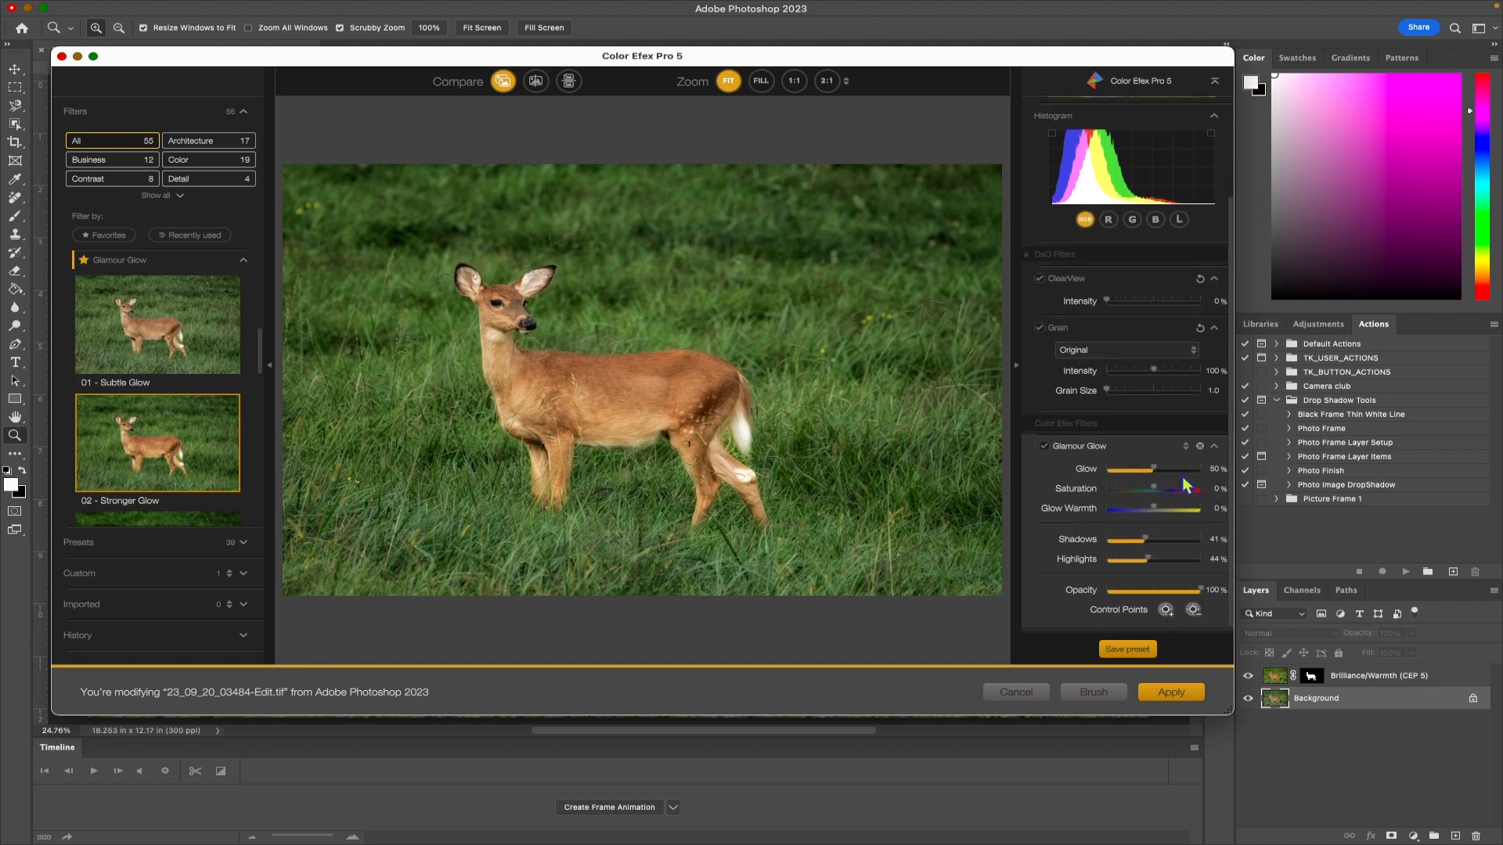
pyautogui.moveTo(1156, 468); pyautogui.dragTo(1150, 468)
pyautogui.moveTo(1151, 558); pyautogui.dragTo(1196, 557)
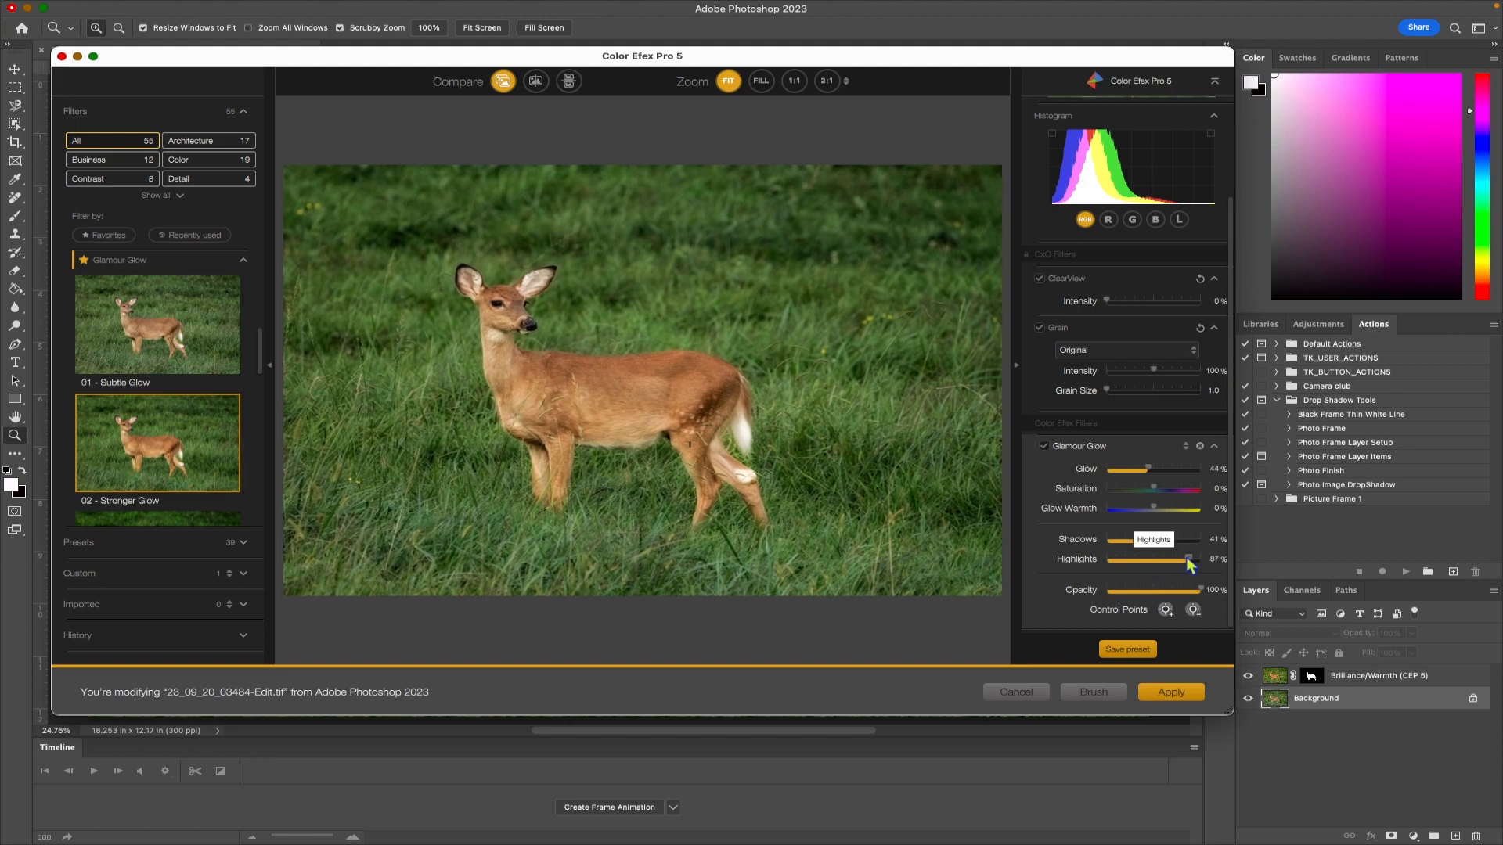
pyautogui.click(1172, 691)
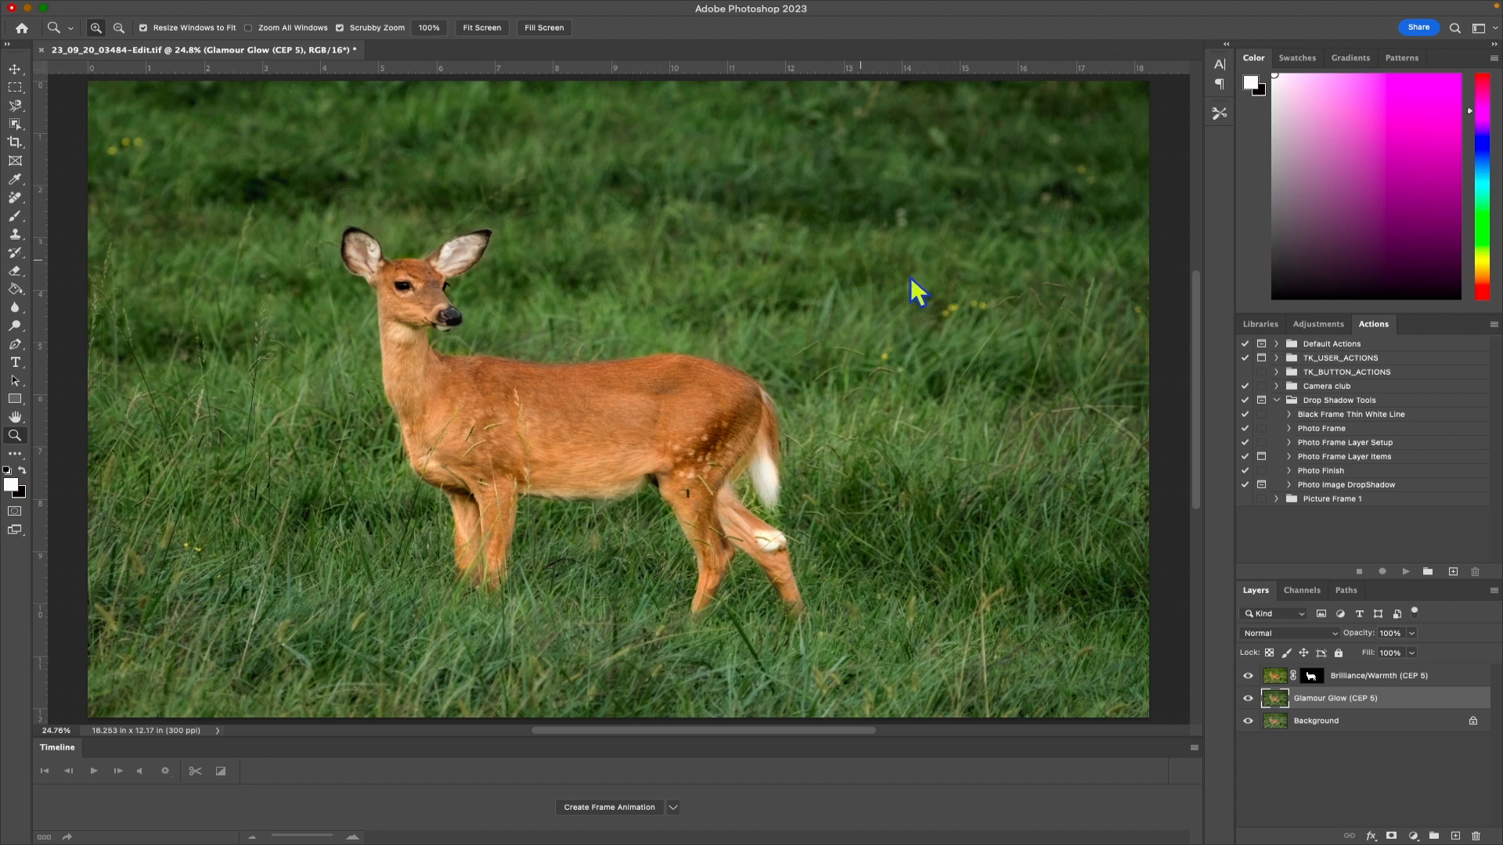
# Add an inverted black mask to the Glamour Glow layer and paint it white over the grass with a size 600 brush.
pyautogui.click(1392, 837)
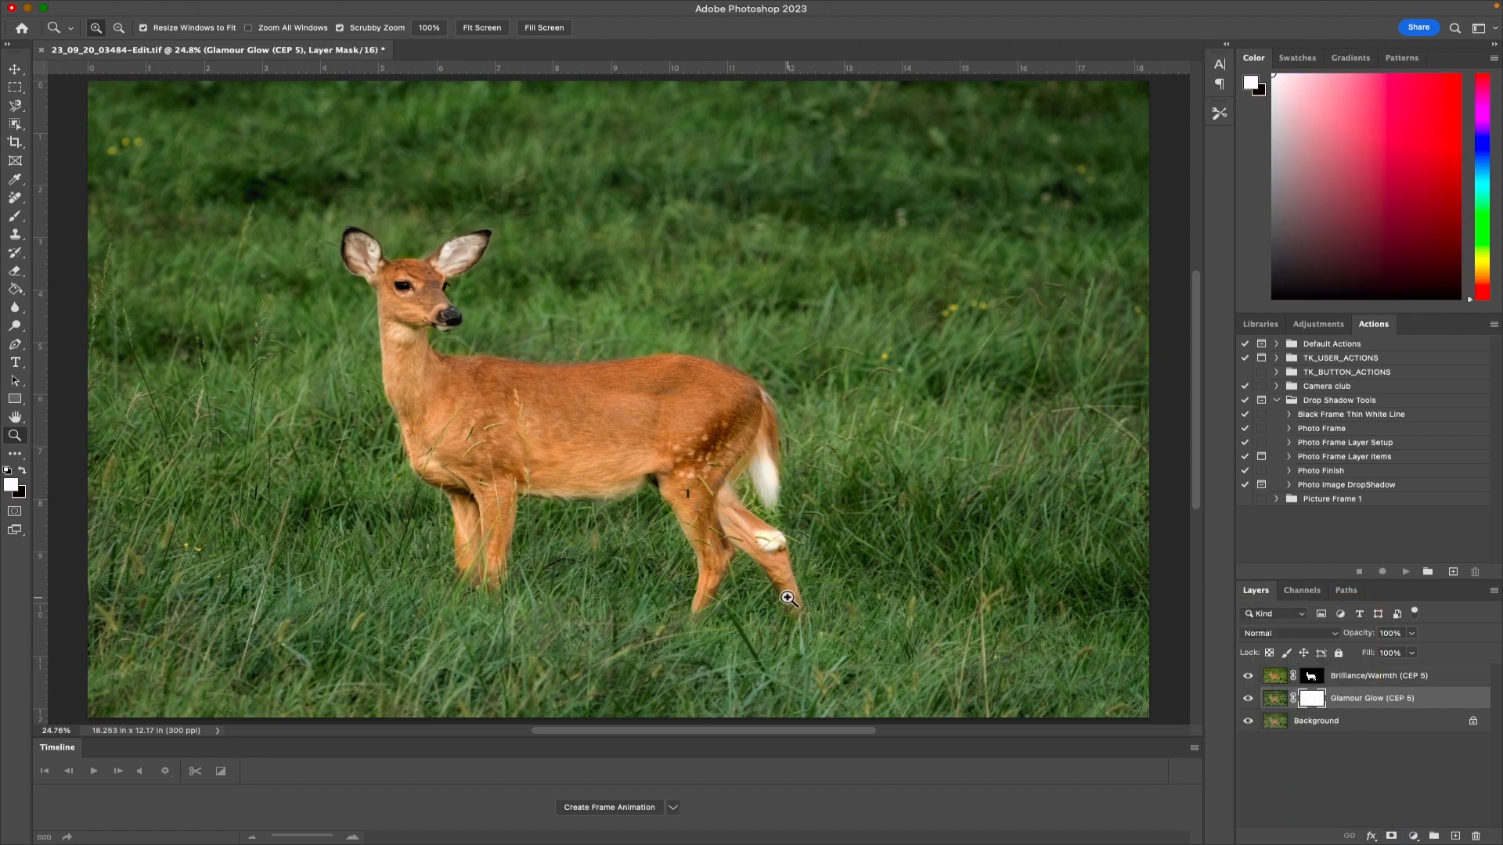
pyautogui.press('super+i')
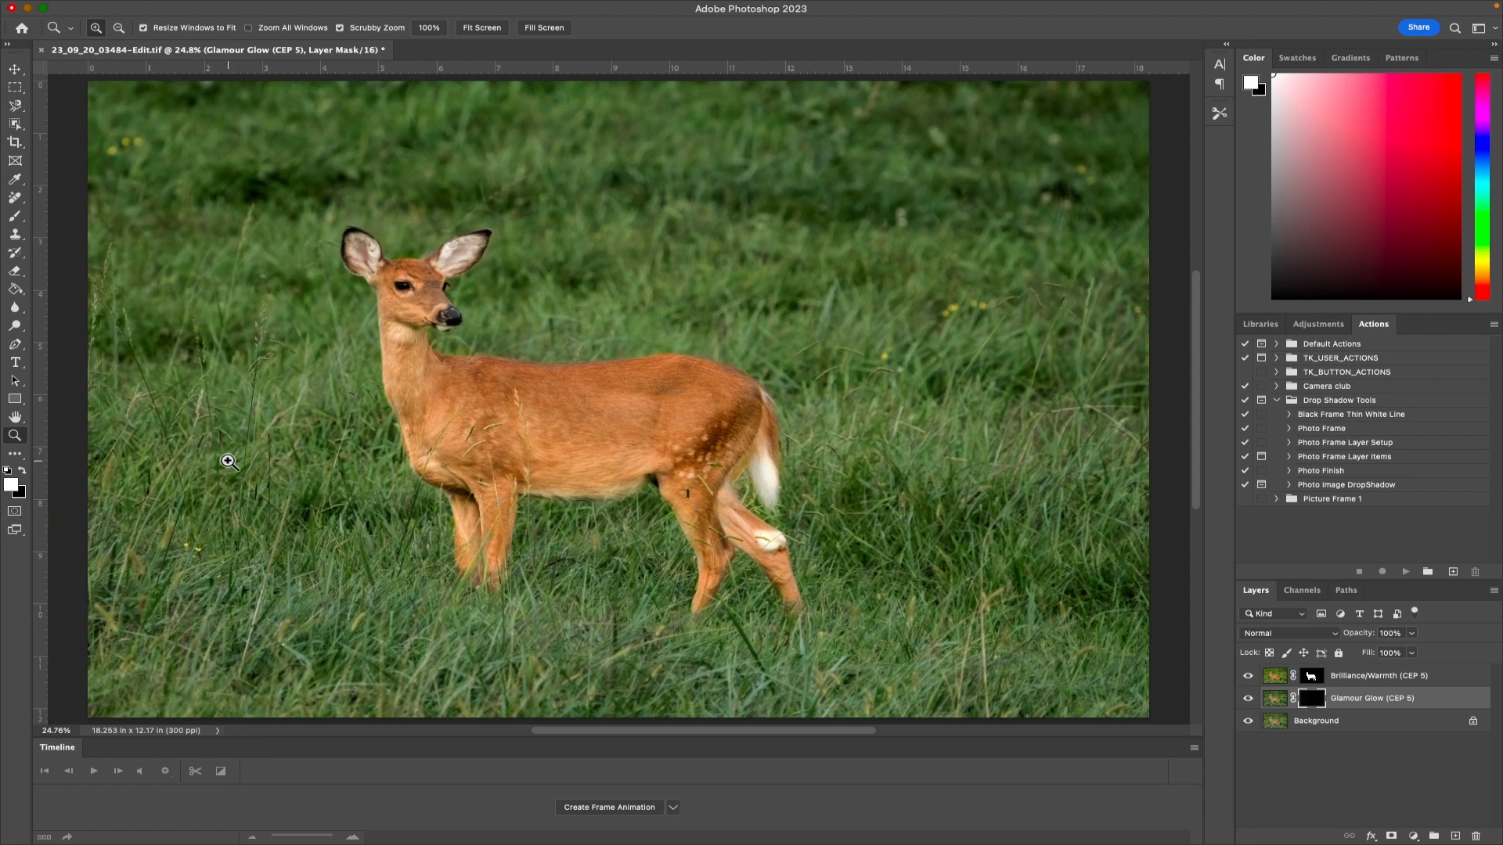
pyautogui.press('b')
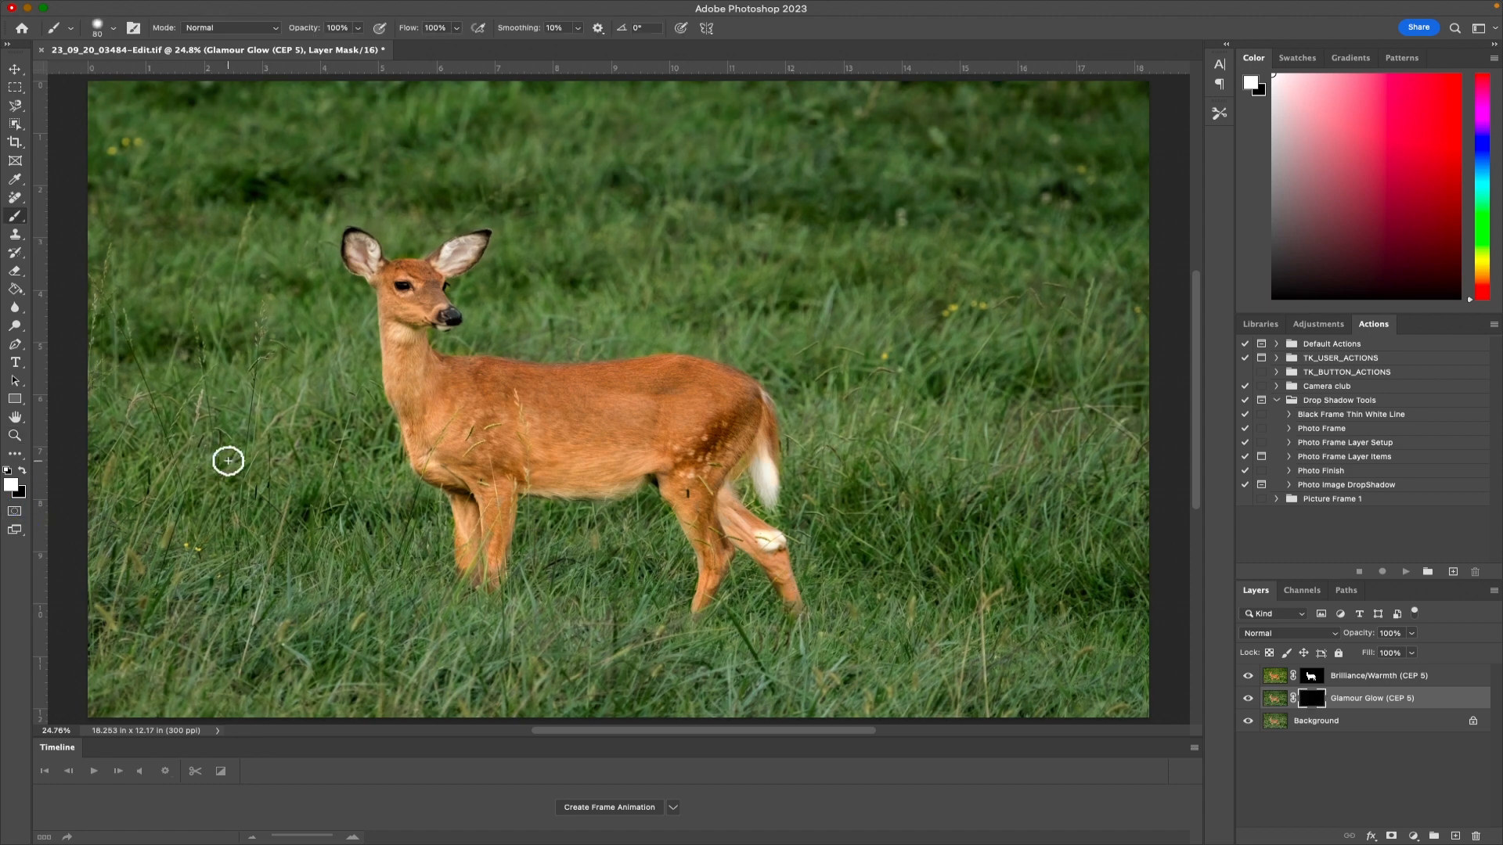
pyautogui.press(']')
pyautogui.press(']')
pyautogui.press(']')
pyautogui.press(']')
pyautogui.press(']')
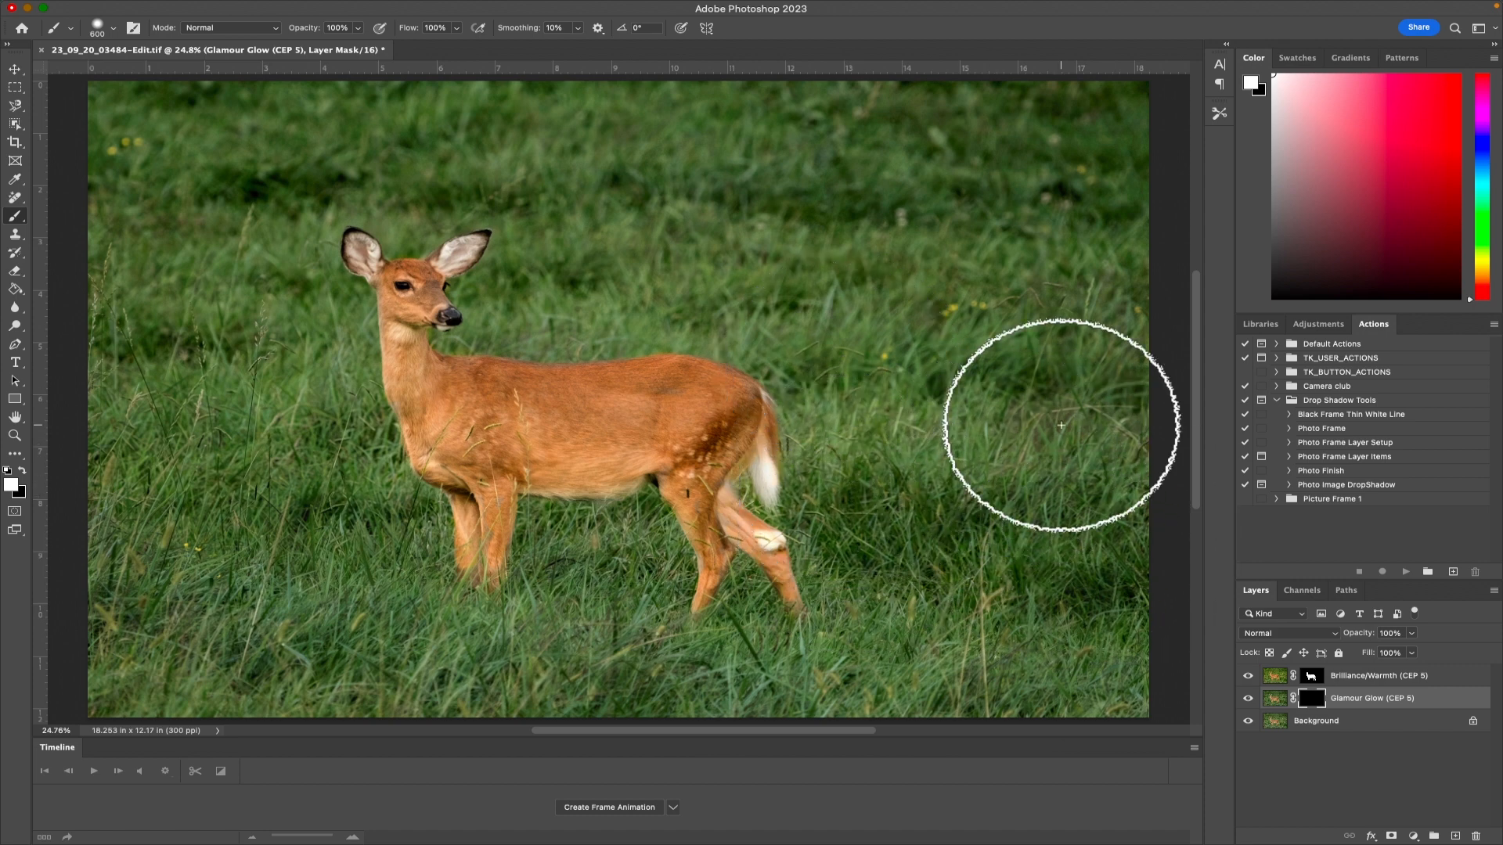
pyautogui.moveTo(963, 658)
pyautogui.mouseDown()
pyautogui.moveTo(1097, 688)
pyautogui.moveTo(1042, 581)
pyautogui.mouseUp()
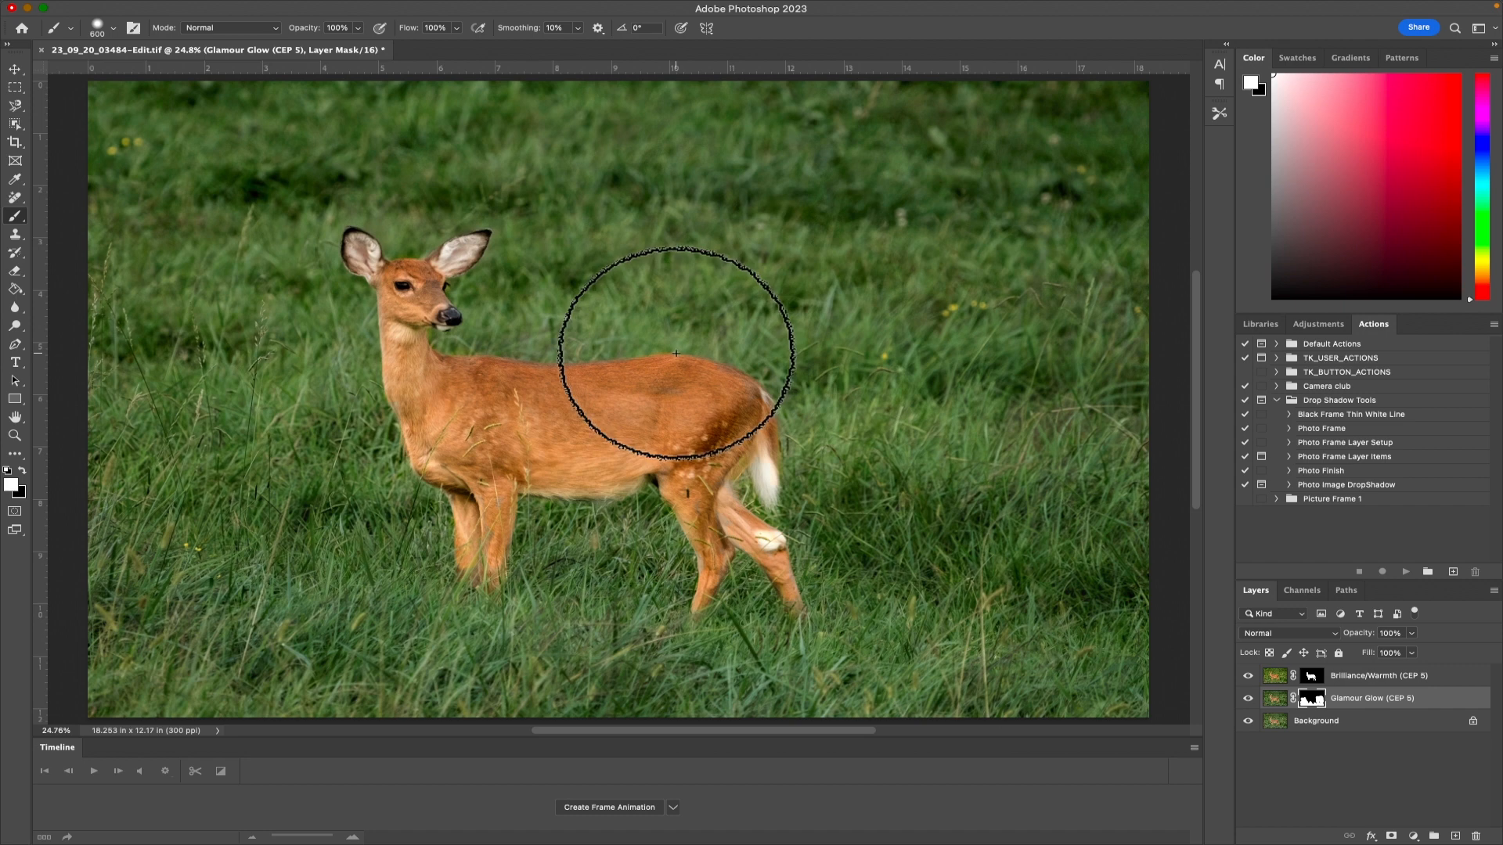
# Reduce the brush size to 175 and extend the white mask painting over the grass close around the deer.
pyautogui.press('[')
pyautogui.press('[')
pyautogui.press('[')
pyautogui.press('[')
pyautogui.press('[')
pyautogui.press('[')
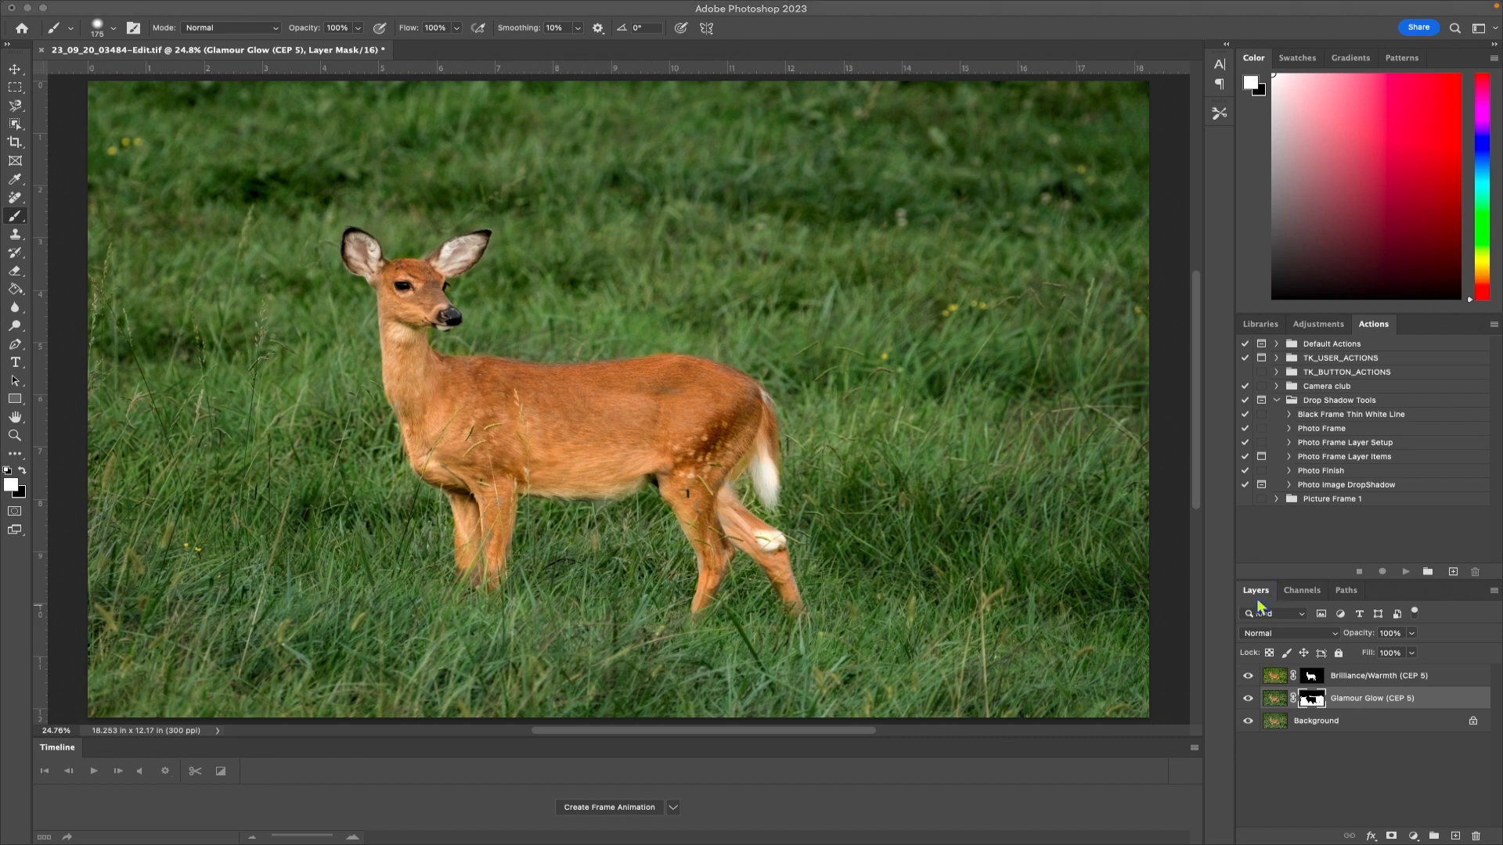
pyautogui.moveTo(260, 2)
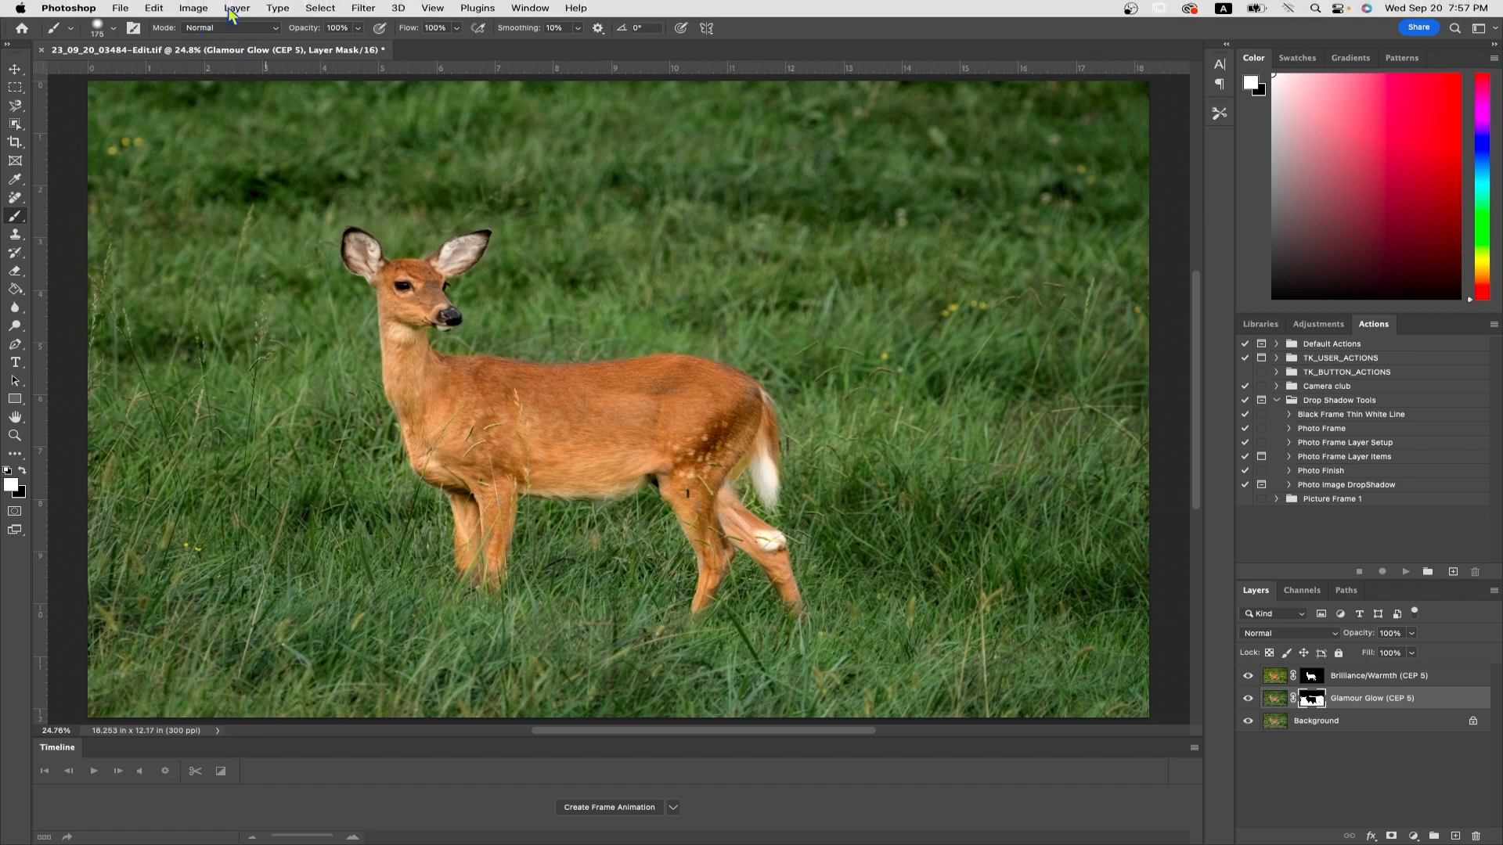
# Flatten the masked Color Efex layers into the Background and duplicate the Background layer.
pyautogui.click(237, 8)
pyautogui.click(330, 547)
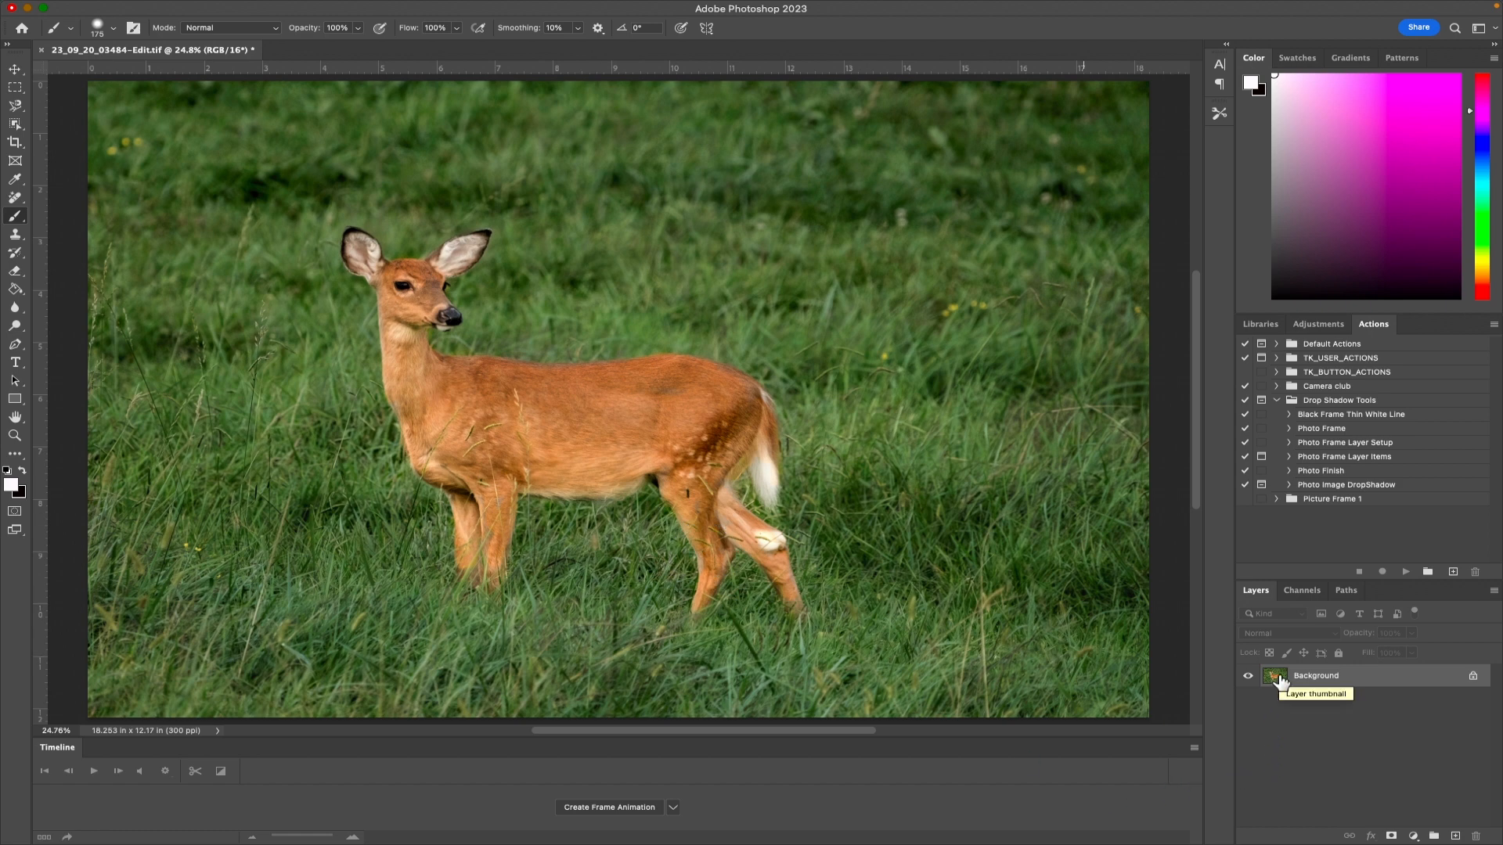
pyautogui.moveTo(1279, 681); pyautogui.dragTo(1453, 834)
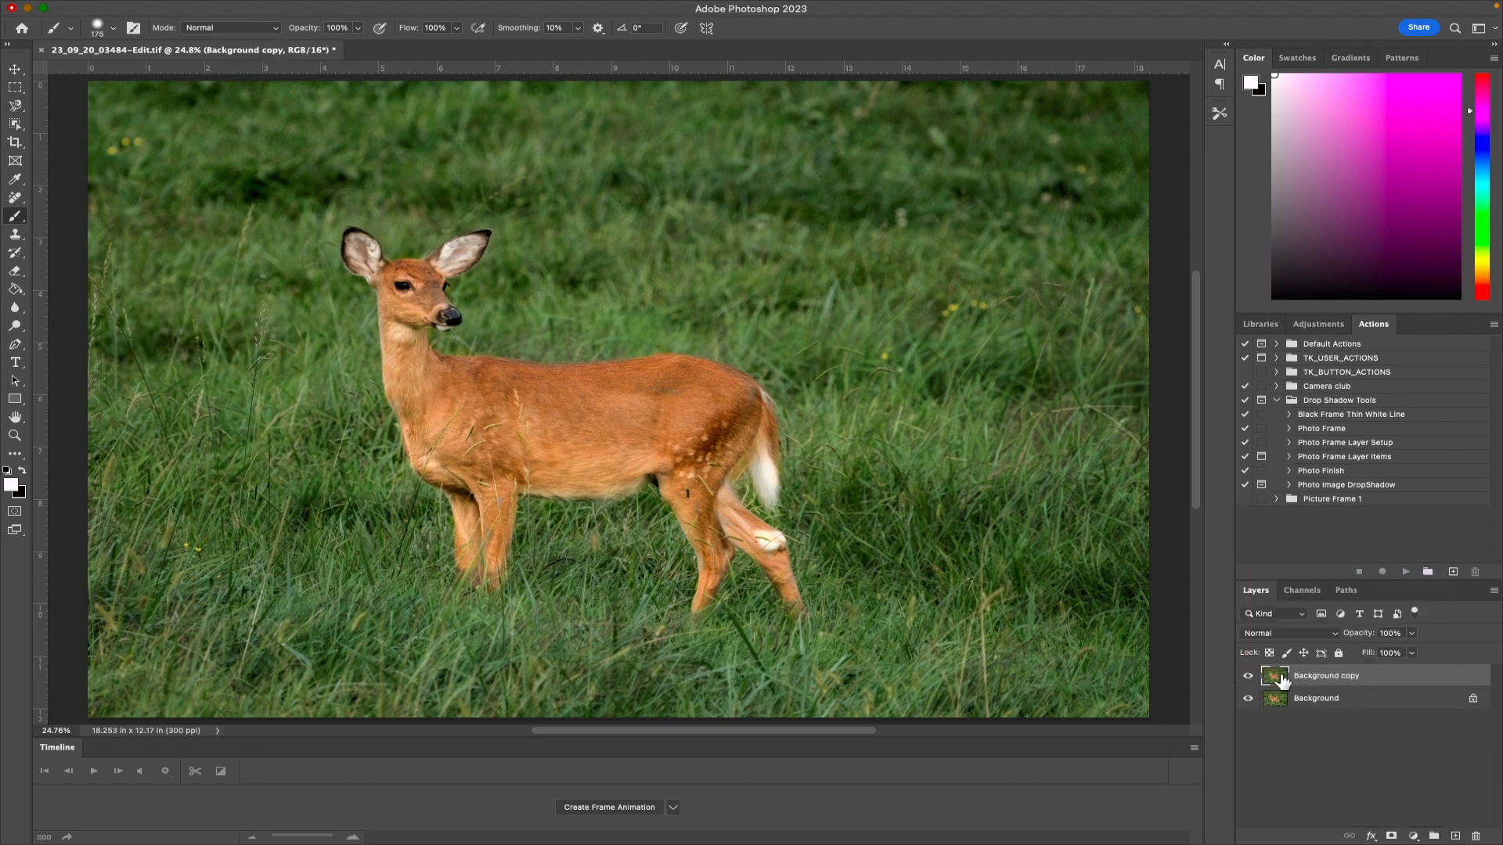
# Open the Background copy in the Camera Raw Filter and paint a size 9 brush mask over the grass behind the deer's head and back.
pyautogui.click(363, 8)
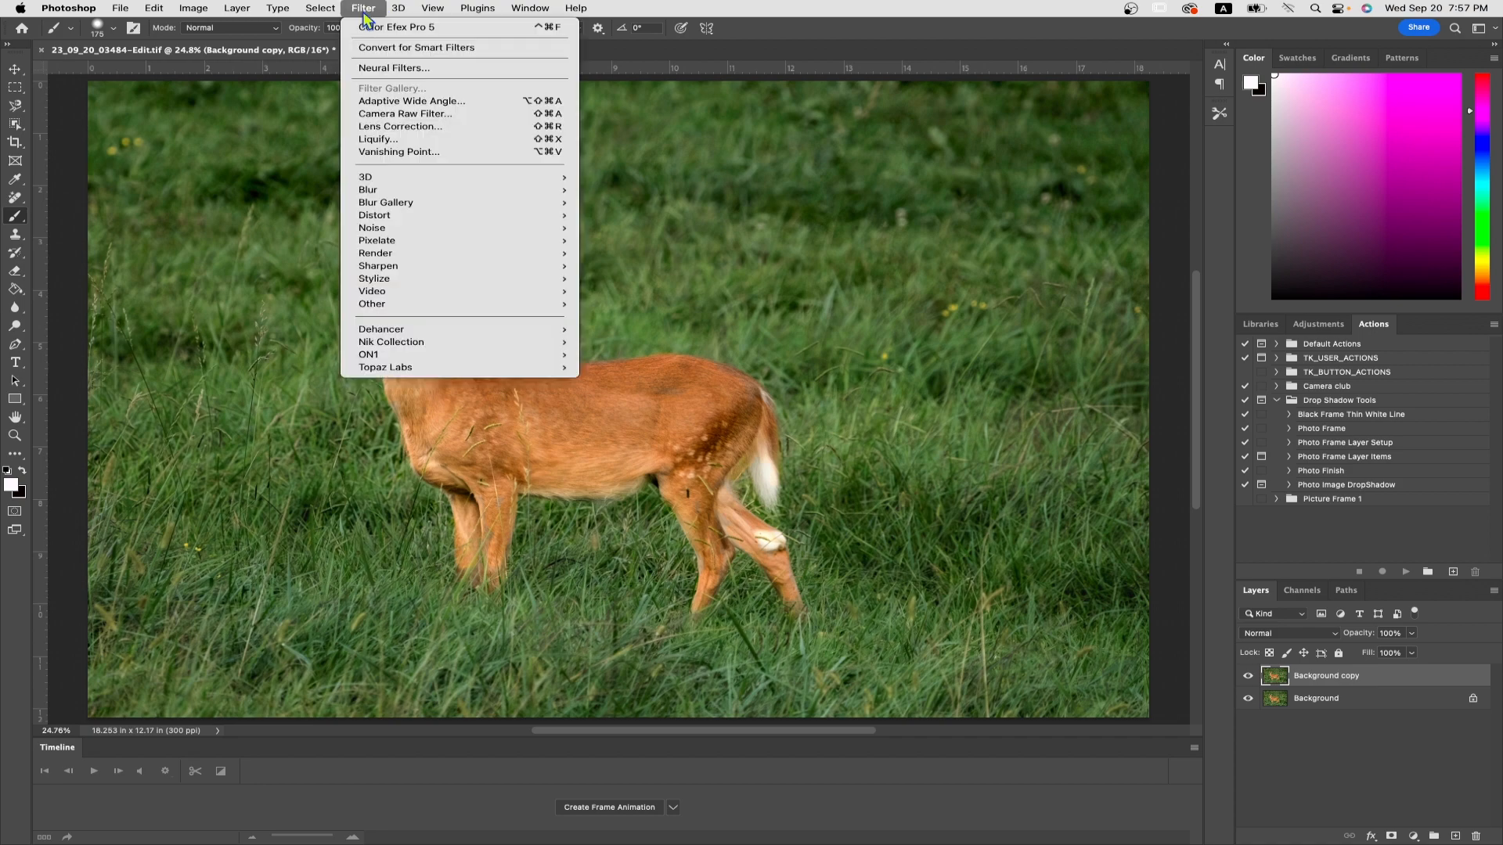
pyautogui.click(400, 114)
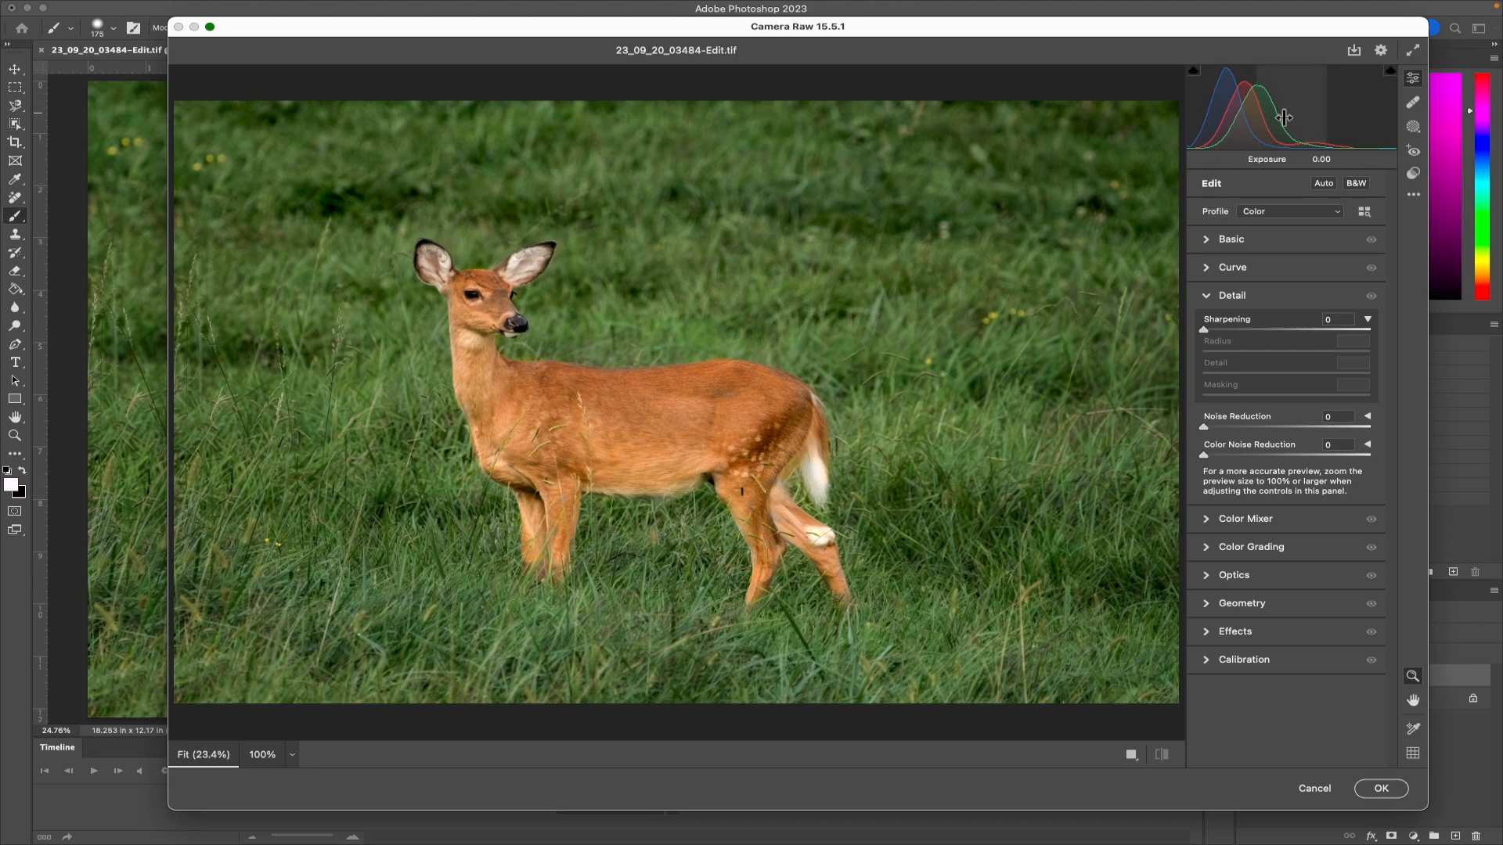
pyautogui.click(1414, 130)
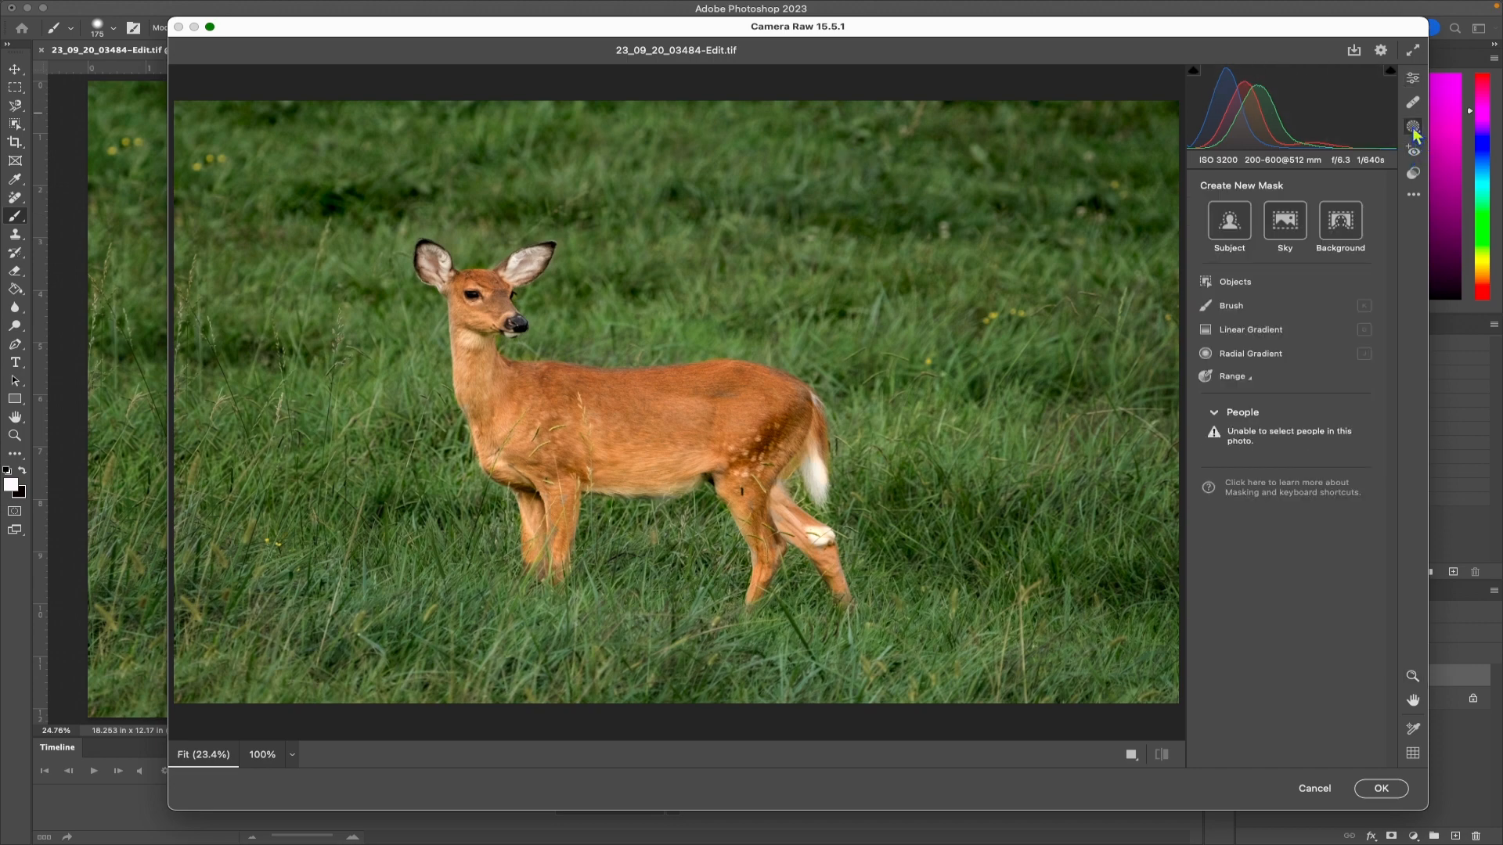
pyautogui.click(1232, 305)
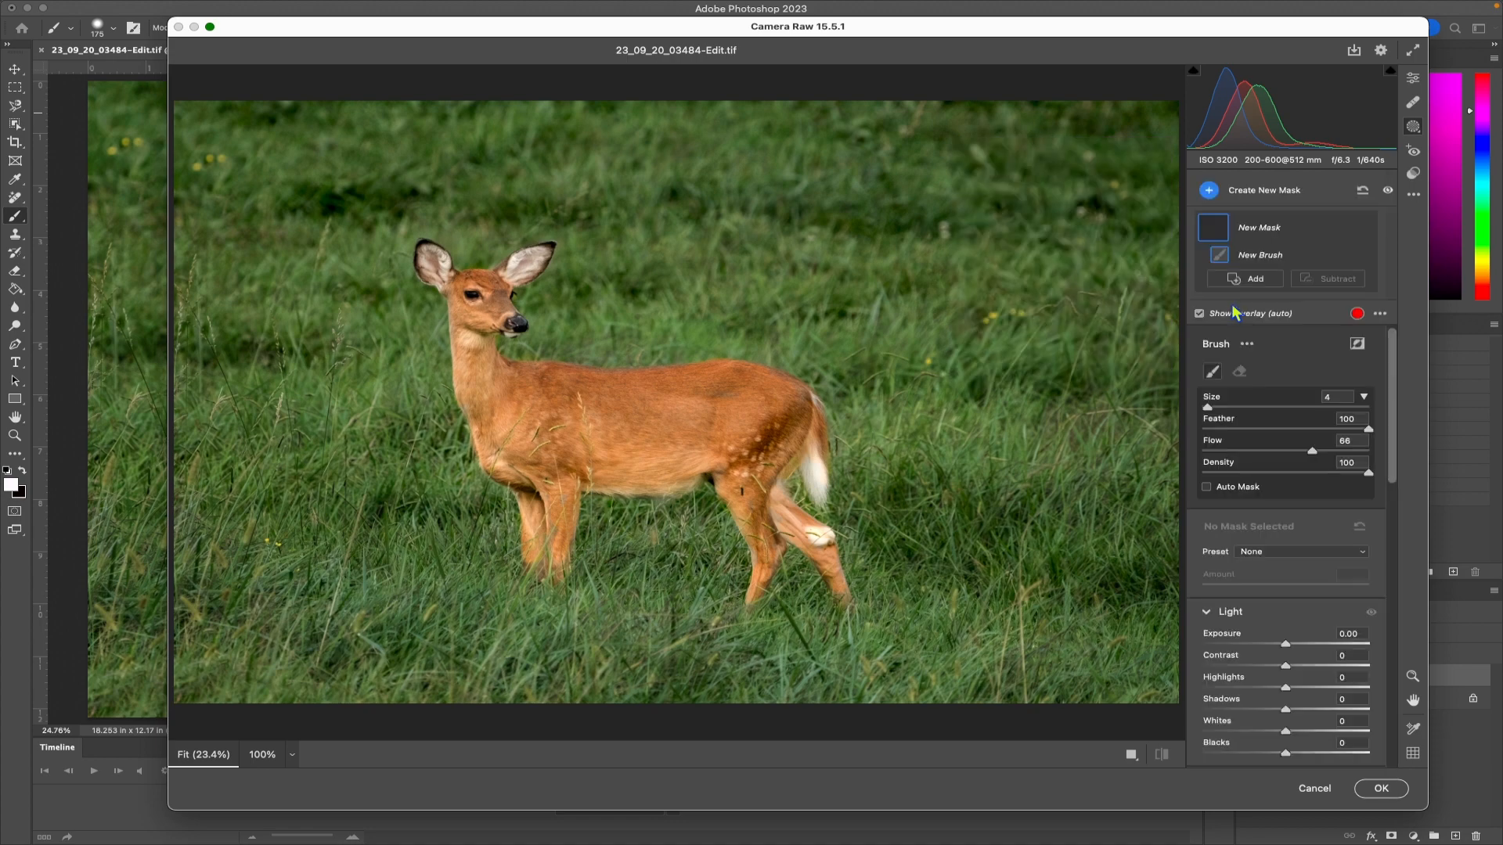
pyautogui.press(']')
pyautogui.press(']')
pyautogui.press(']')
pyautogui.press(']')
pyautogui.press(']')
pyautogui.moveTo(227, 155)
pyautogui.mouseDown()
pyautogui.moveTo(327, 146)
pyautogui.moveTo(264, 144)
pyautogui.moveTo(270, 134)
pyautogui.moveTo(402, 120)
pyautogui.moveTo(628, 137)
pyautogui.moveTo(625, 123)
pyautogui.moveTo(1044, 125)
pyautogui.moveTo(1170, 100)
pyautogui.moveTo(1176, 147)
pyautogui.moveTo(1142, 172)
pyautogui.moveTo(905, 172)
pyautogui.moveTo(910, 209)
pyautogui.moveTo(715, 204)
pyautogui.moveTo(909, 179)
pyautogui.moveTo(772, 240)
pyautogui.moveTo(794, 266)
pyautogui.moveTo(831, 270)
pyautogui.moveTo(1096, 227)
pyautogui.moveTo(608, 273)
pyautogui.moveTo(648, 232)
pyautogui.moveTo(586, 179)
pyautogui.moveTo(608, 277)
pyautogui.moveTo(511, 197)
pyautogui.moveTo(486, 226)
pyautogui.moveTo(365, 206)
pyautogui.moveTo(376, 233)
pyautogui.moveTo(235, 311)
pyautogui.moveTo(196, 259)
pyautogui.moveTo(201, 287)
pyautogui.moveTo(314, 295)
pyautogui.moveTo(353, 260)
pyautogui.moveTo(372, 274)
pyautogui.moveTo(379, 246)
pyautogui.moveTo(434, 220)
pyautogui.moveTo(479, 257)
pyautogui.moveTo(507, 239)
pyautogui.moveTo(567, 240)
pyautogui.moveTo(596, 270)
pyautogui.moveTo(582, 294)
pyautogui.moveTo(592, 139)
pyautogui.moveTo(360, 212)
pyautogui.moveTo(355, 308)
pyautogui.moveTo(395, 331)
pyautogui.moveTo(162, 316)
pyautogui.moveTo(205, 334)
pyautogui.moveTo(195, 68)
pyautogui.moveTo(177, 115)
pyautogui.moveTo(676, 117)
pyautogui.moveTo(904, 218)
pyautogui.moveTo(1202, 241)
pyautogui.mouseUp()
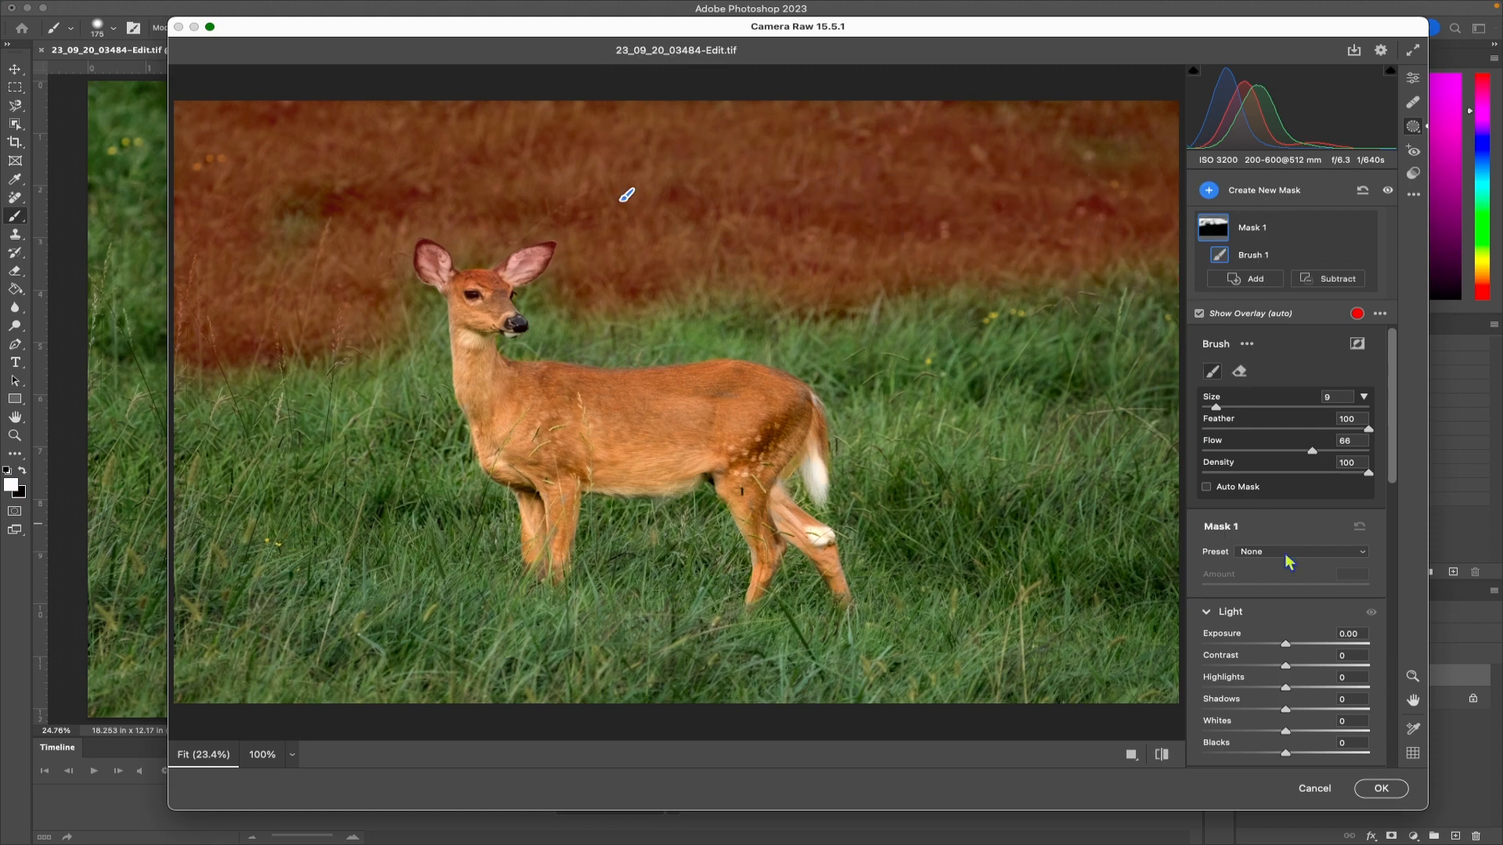
# Set the brushed mask's exposure to -0.50 and contrast to +29, and apply the Camera Raw adjustments.
pyautogui.moveTo(1285, 643); pyautogui.dragTo(1282, 644)
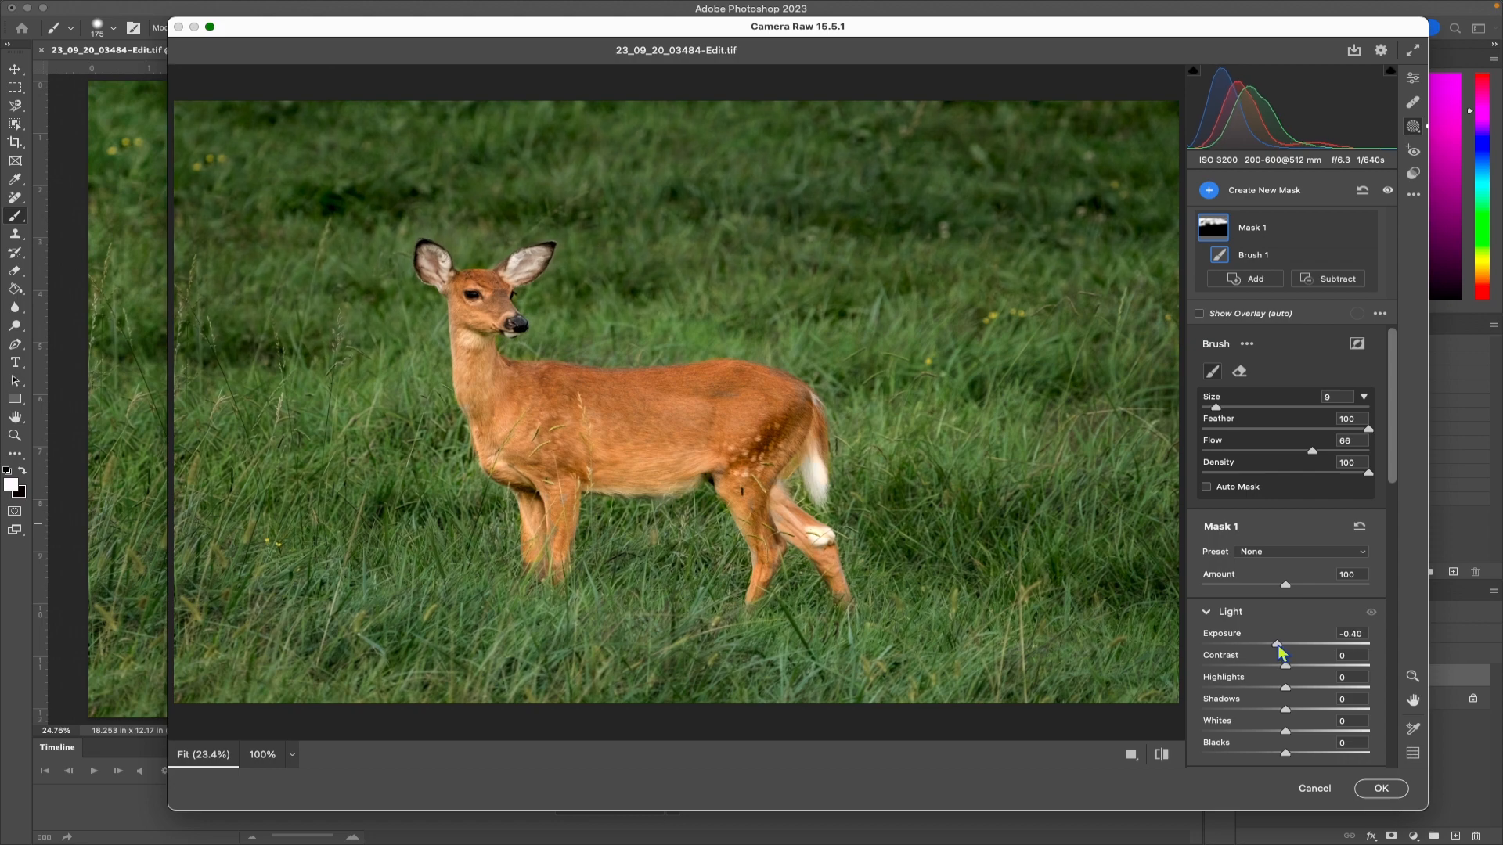
pyautogui.moveTo(1276, 645); pyautogui.dragTo(1276, 645)
pyautogui.moveTo(1285, 666); pyautogui.dragTo(1301, 668)
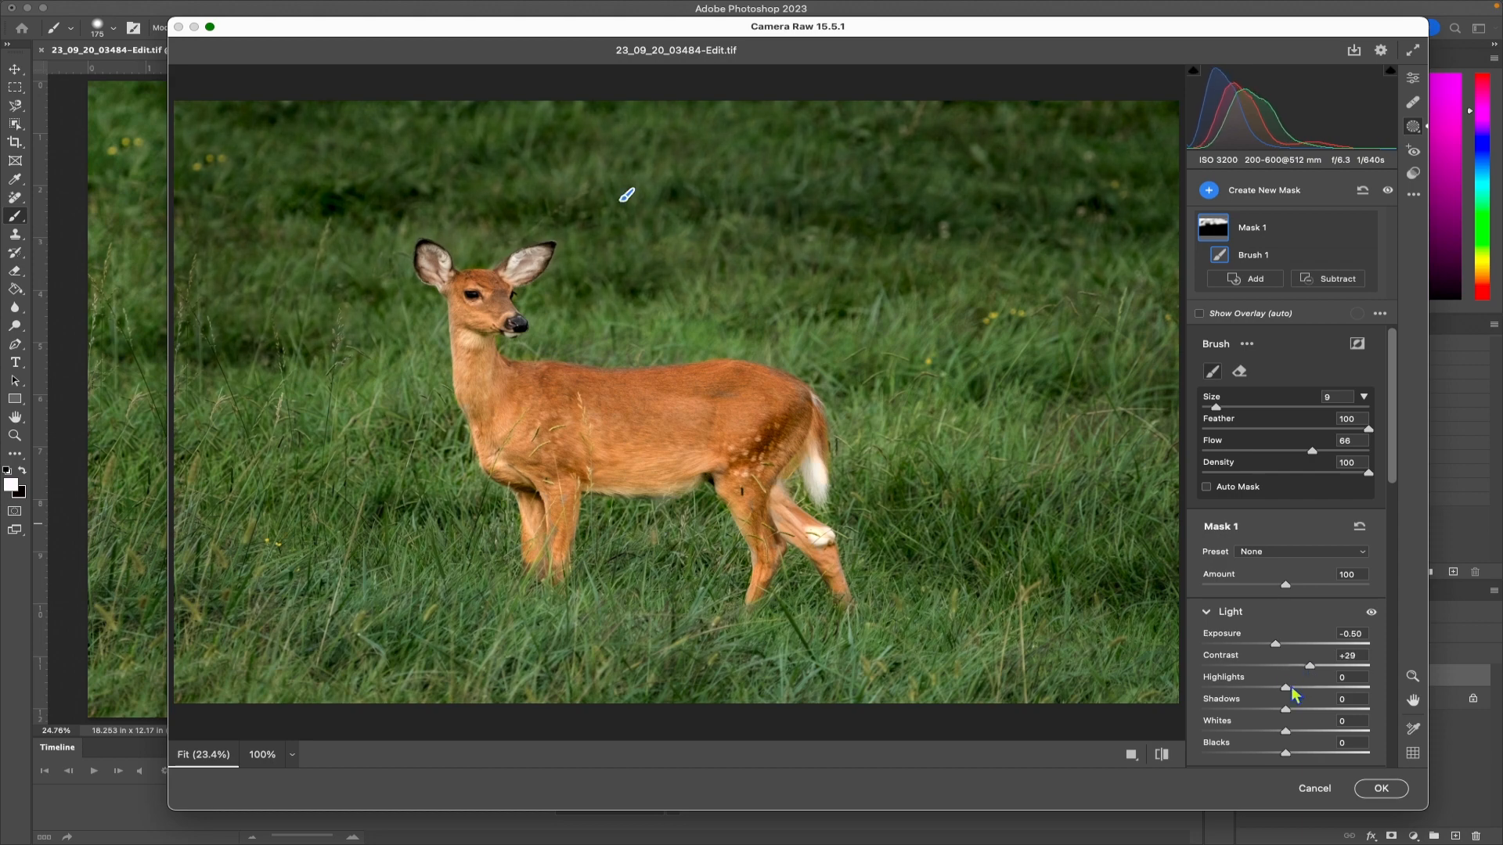
pyautogui.click(1371, 791)
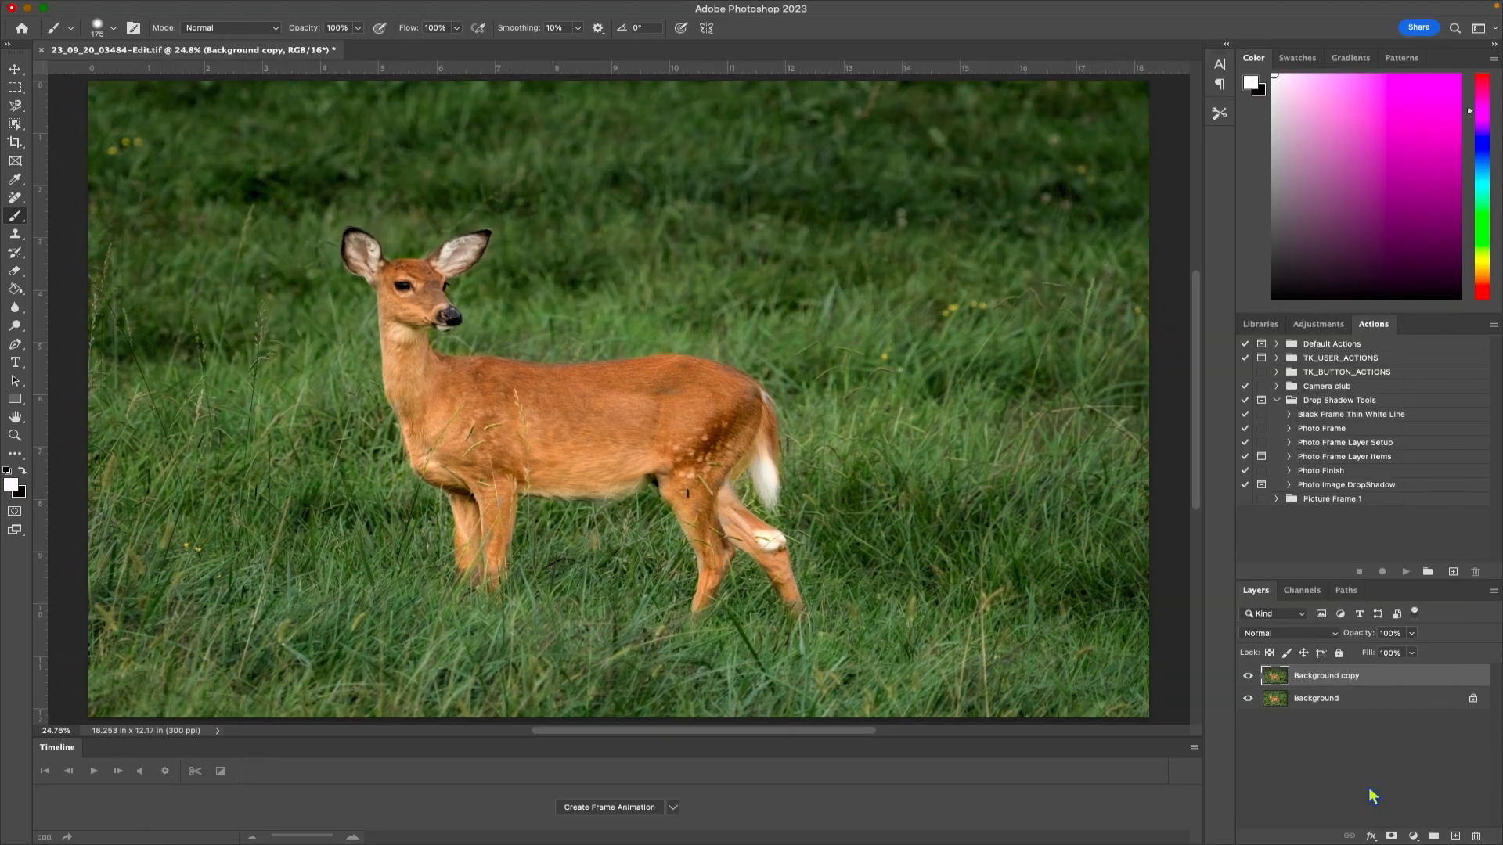
# Compare the photo with the Background copy layer hidden and shown, and flatten the image.
pyautogui.click(1249, 678)
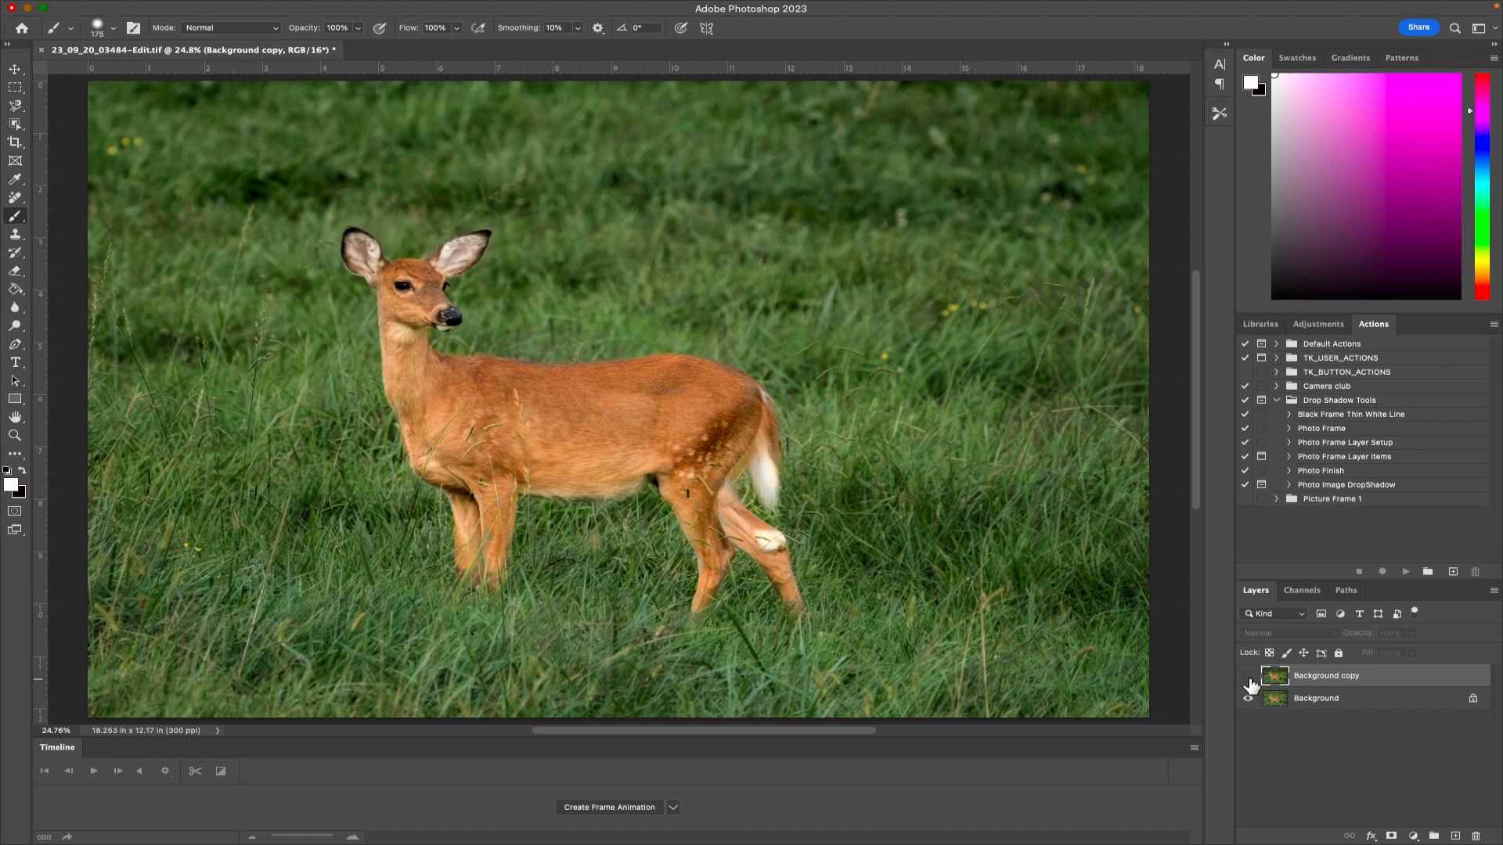
pyautogui.click(1250, 677)
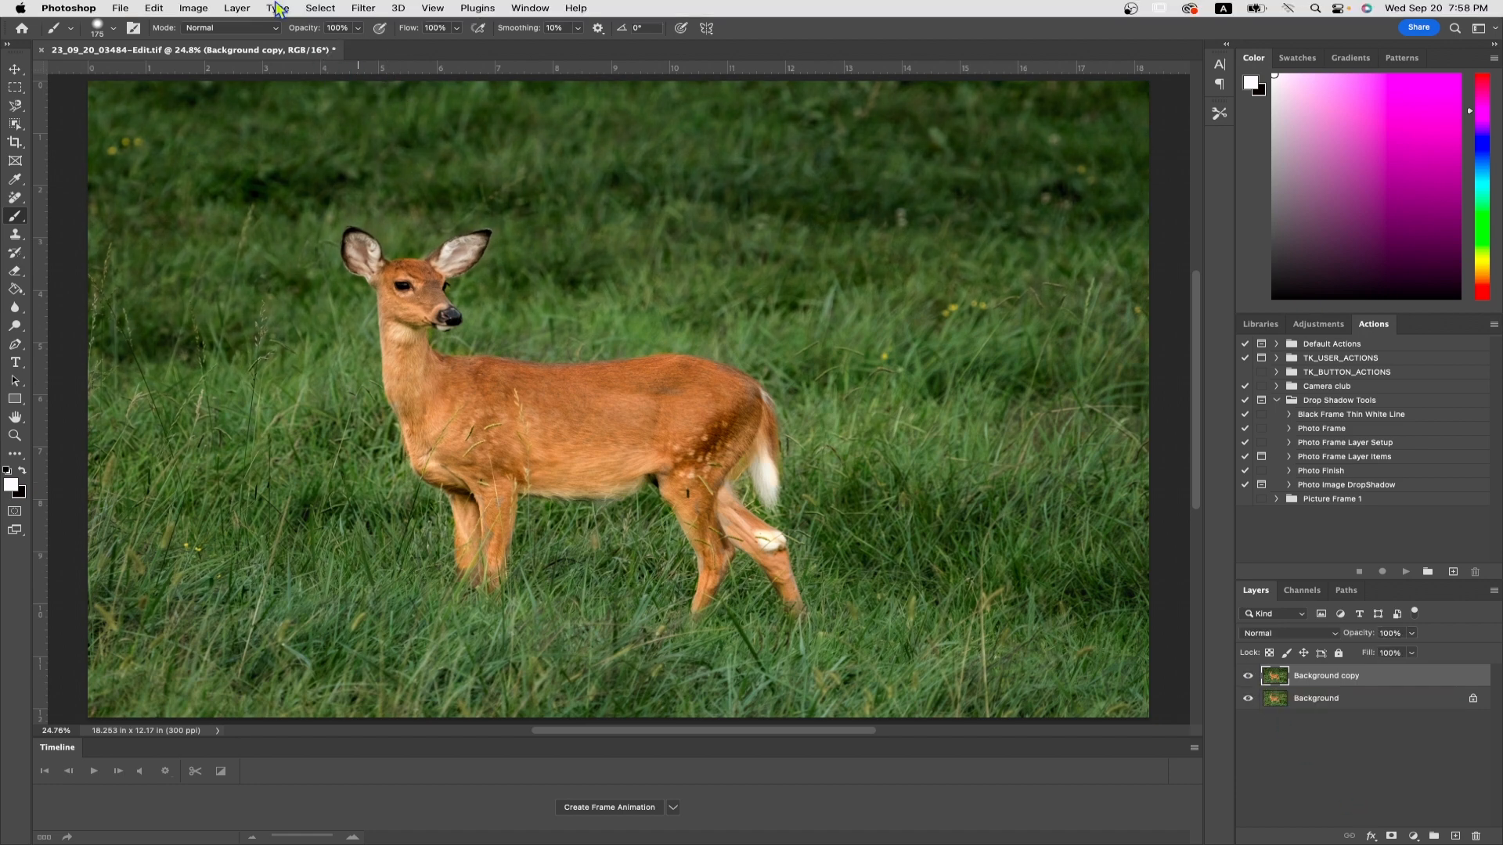
pyautogui.click(236, 8)
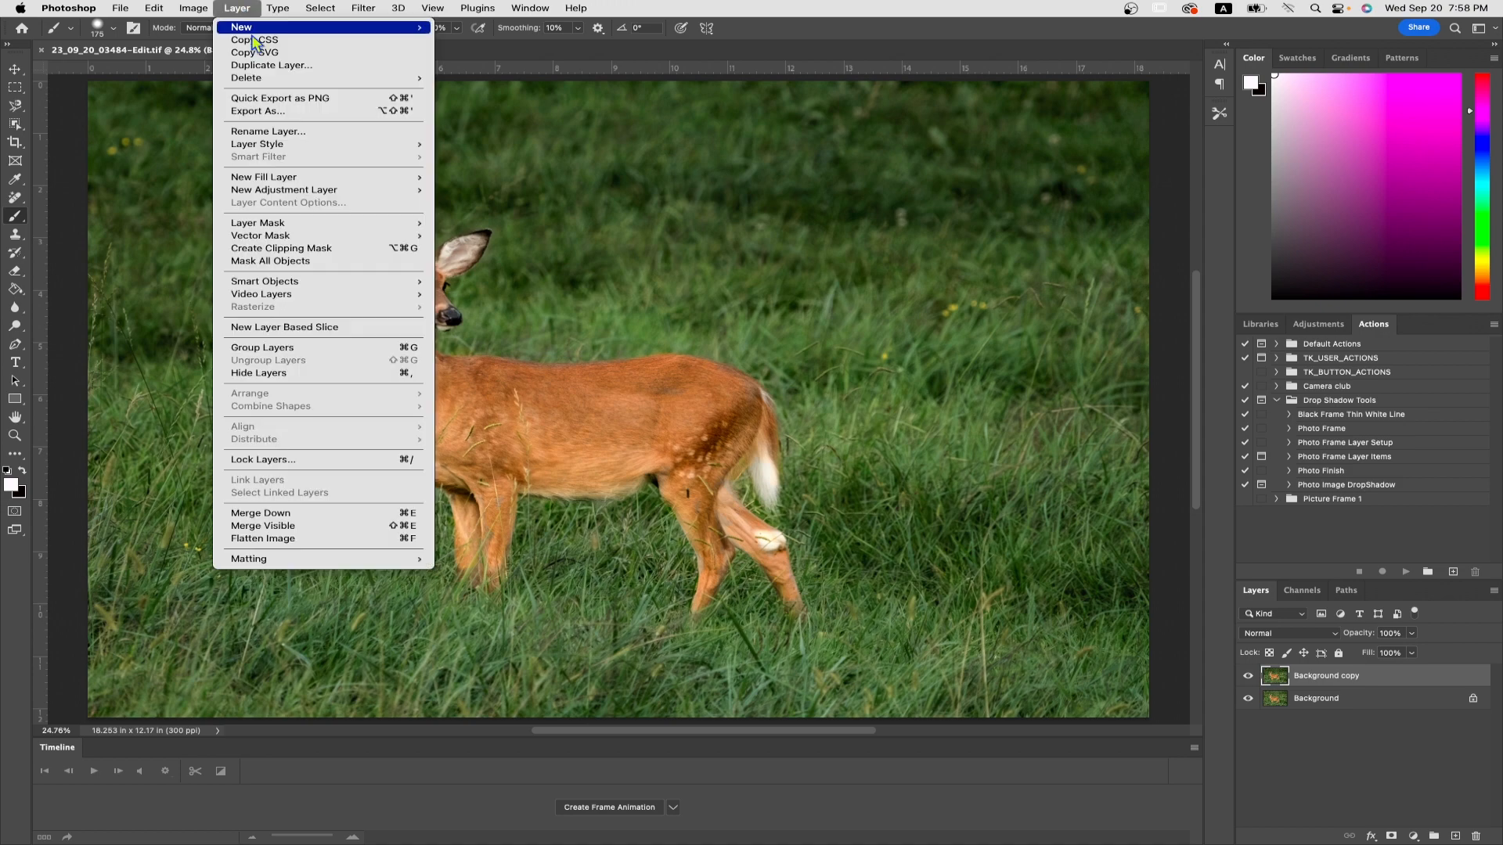
pyautogui.click(305, 538)
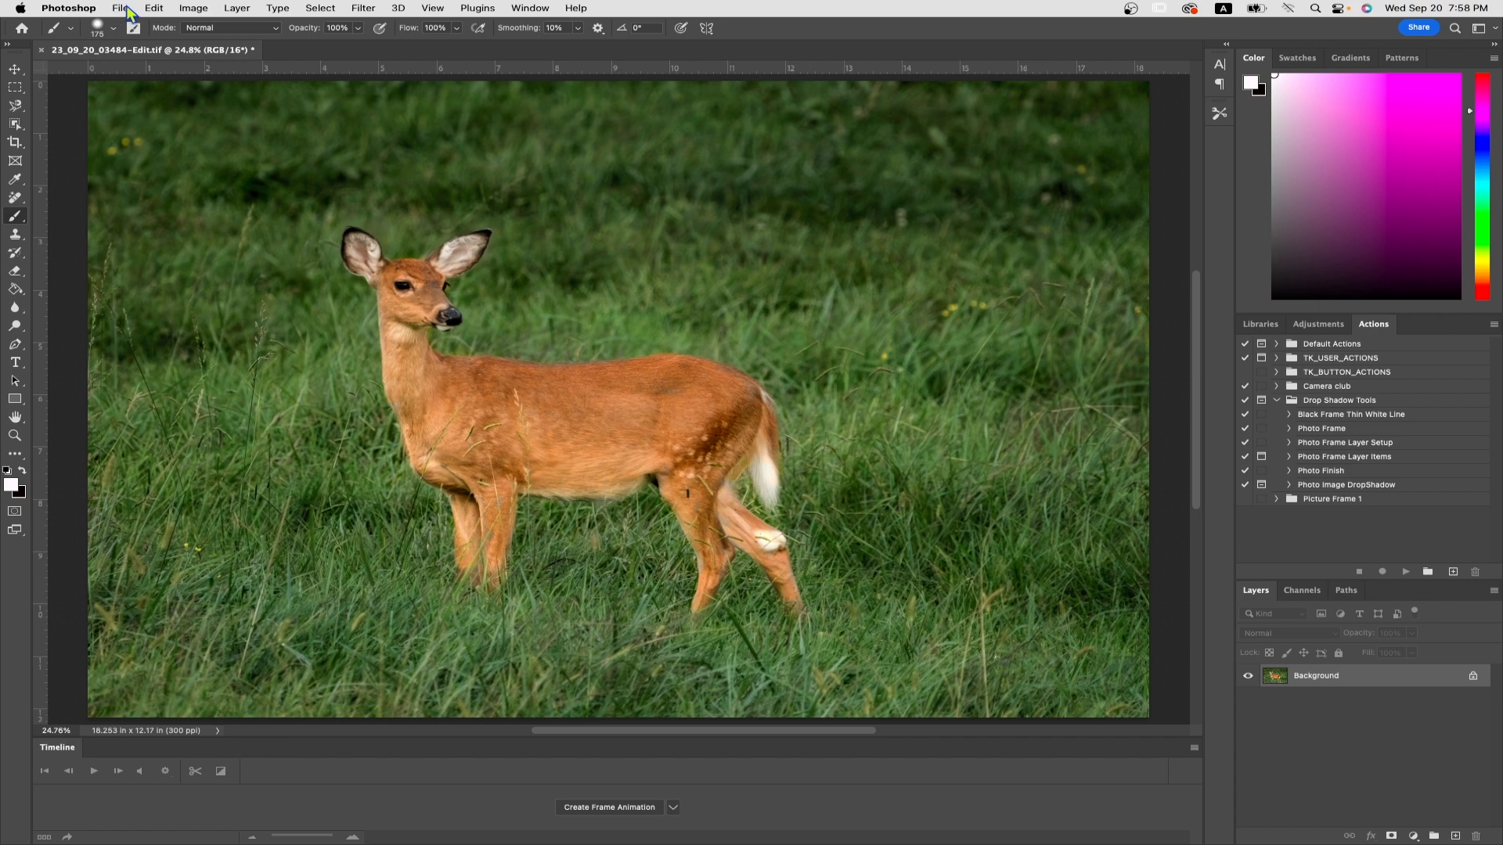
# Save the flattened deer photo and quit Photoshop to return to Lightroom Classic.
pyautogui.click(122, 8)
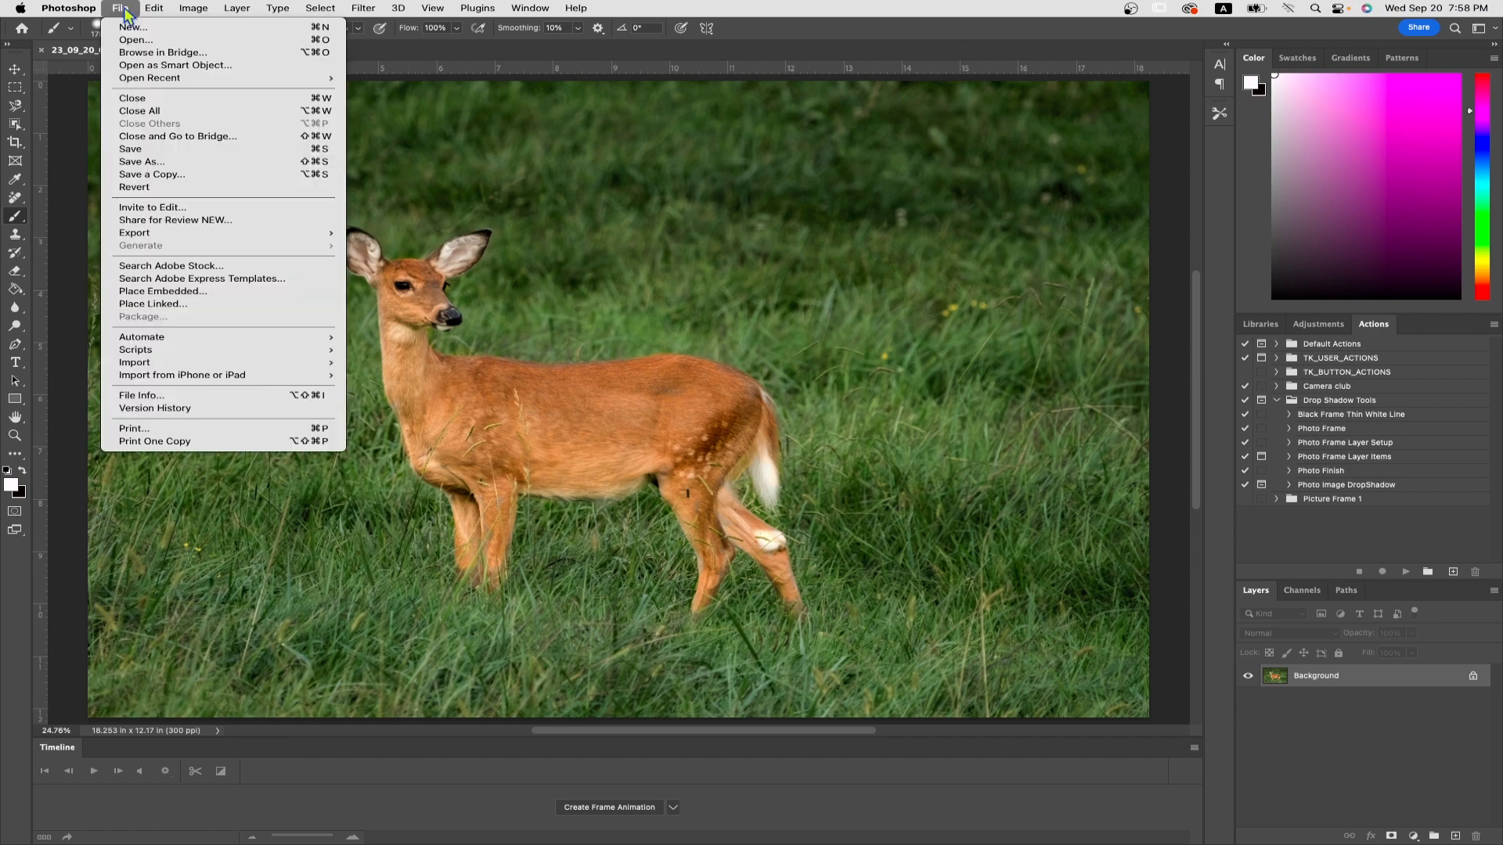
pyautogui.click(148, 148)
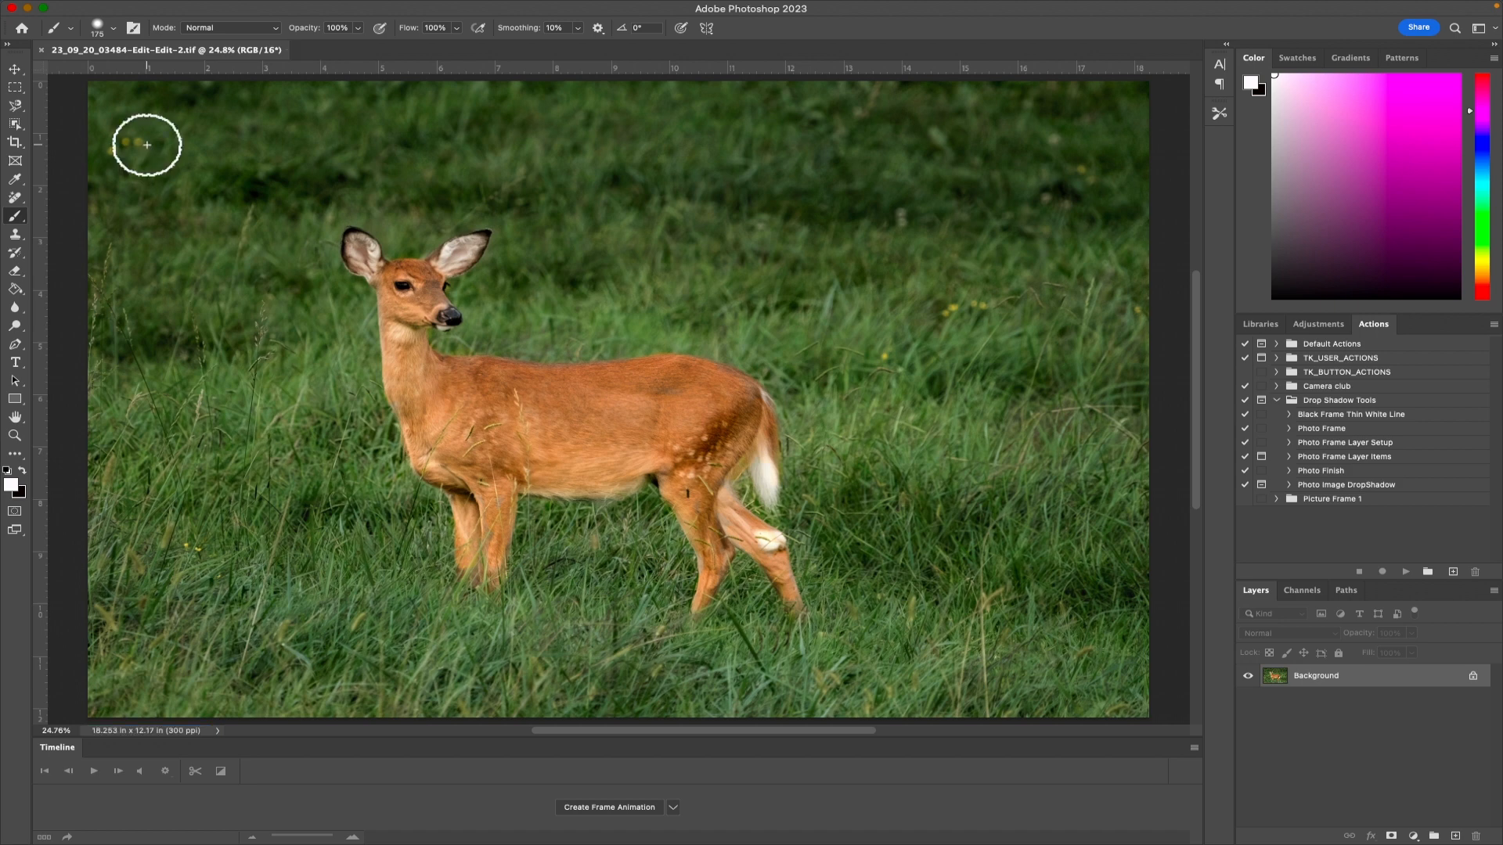
pyautogui.click(73, 9)
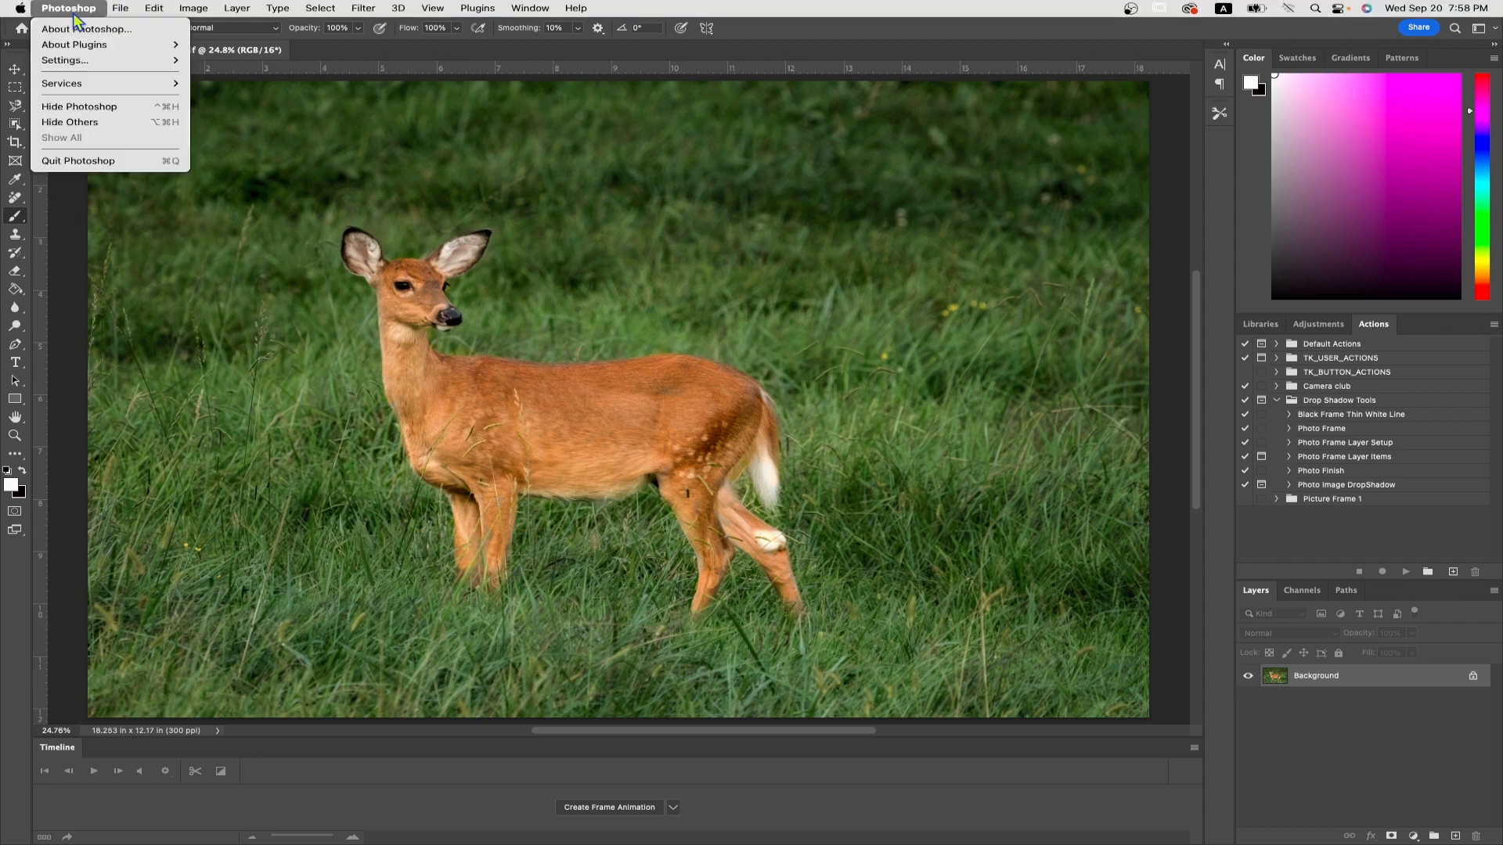
pyautogui.click(104, 162)
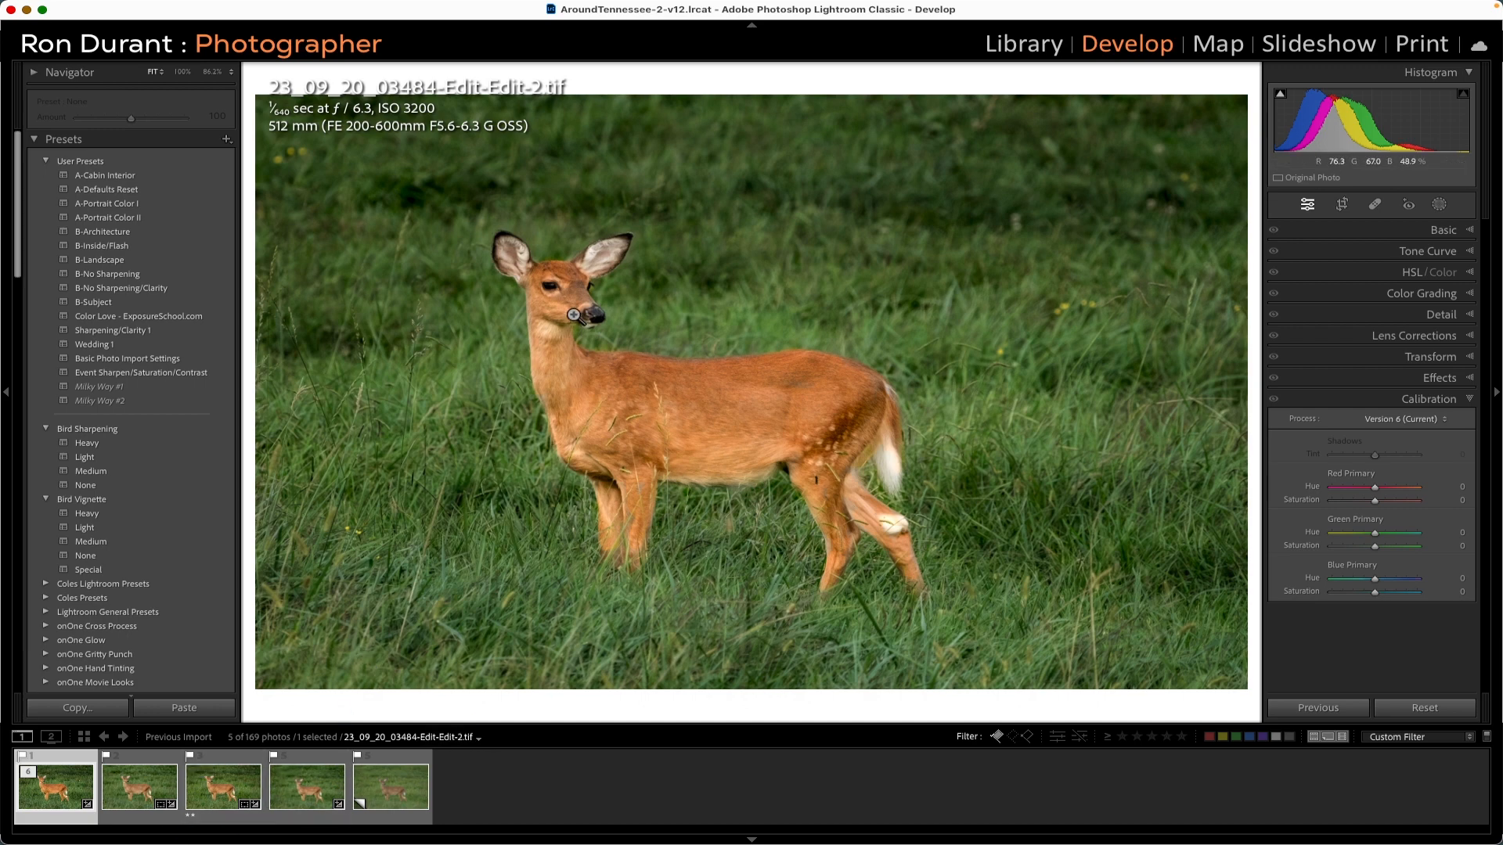
# Compare the finished deer edit with the earlier 23_09_20_03484-Edit.tif version and examine it full screen.
pyautogui.click(142, 806)
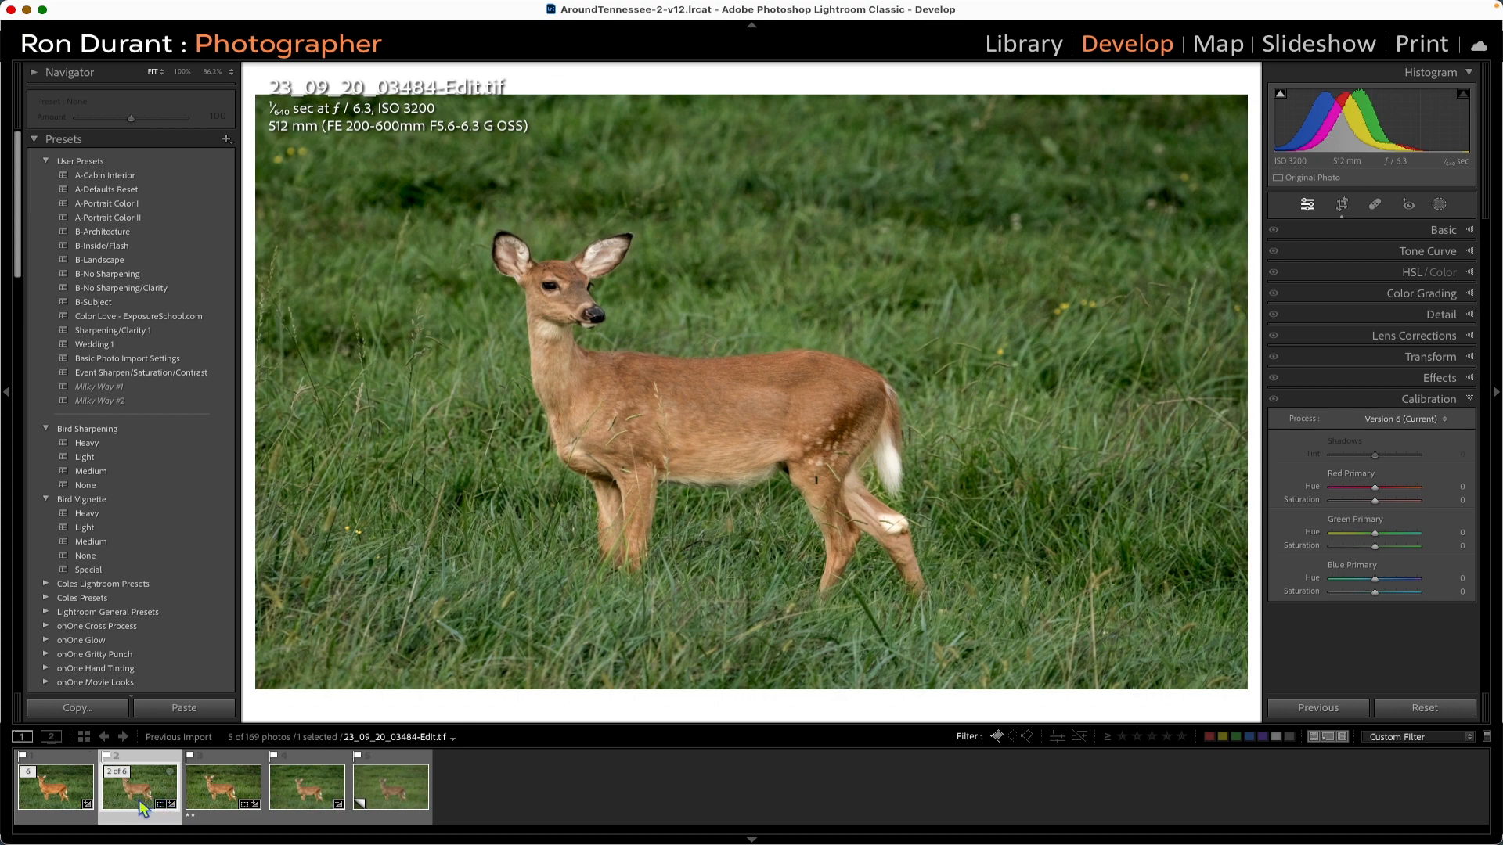
pyautogui.click(48, 795)
pyautogui.click(124, 792)
pyautogui.press('f')
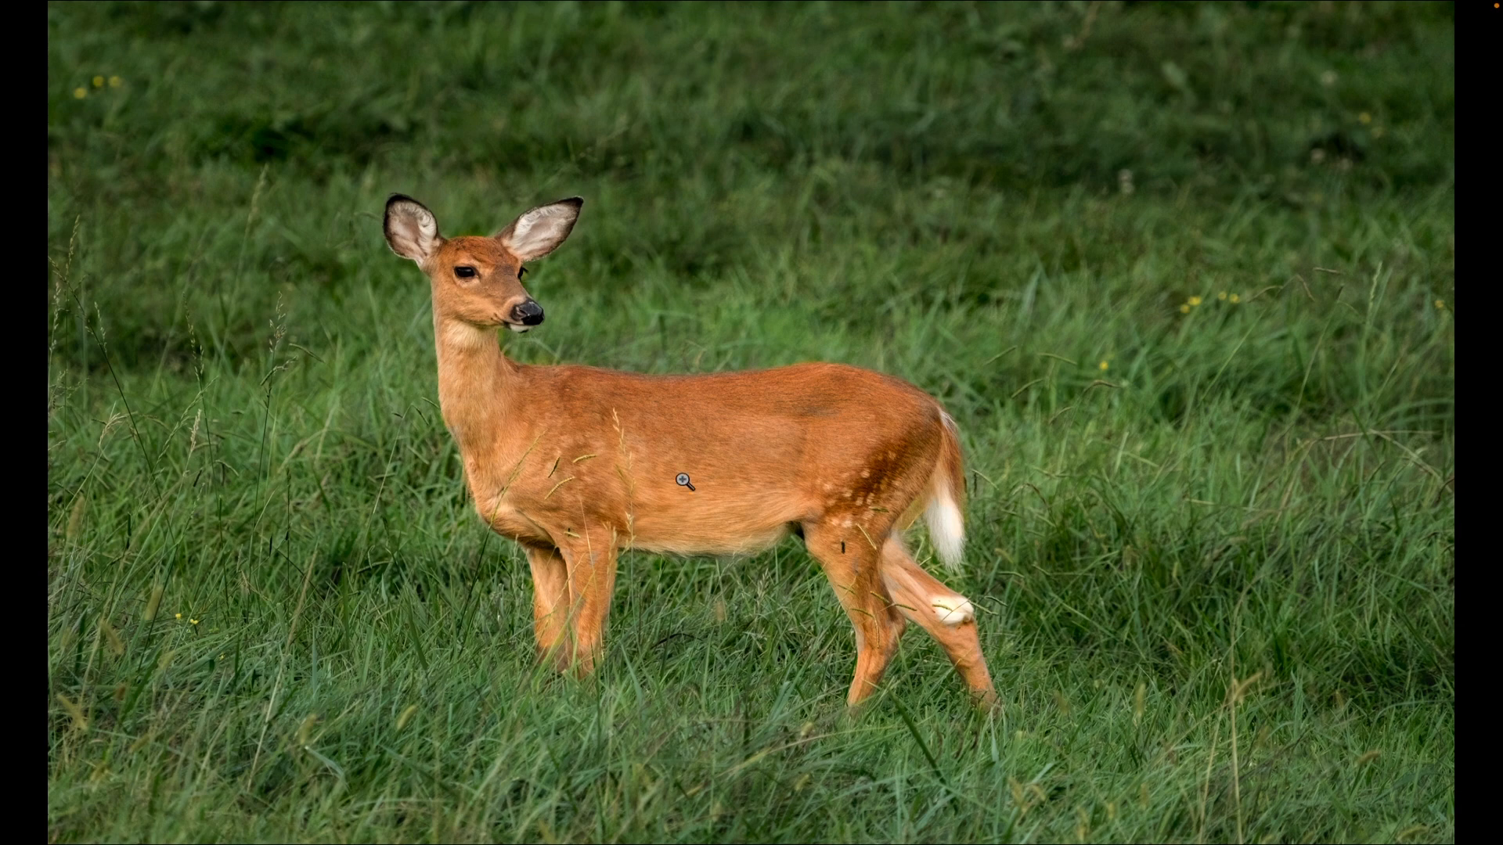
pyautogui.press('f')
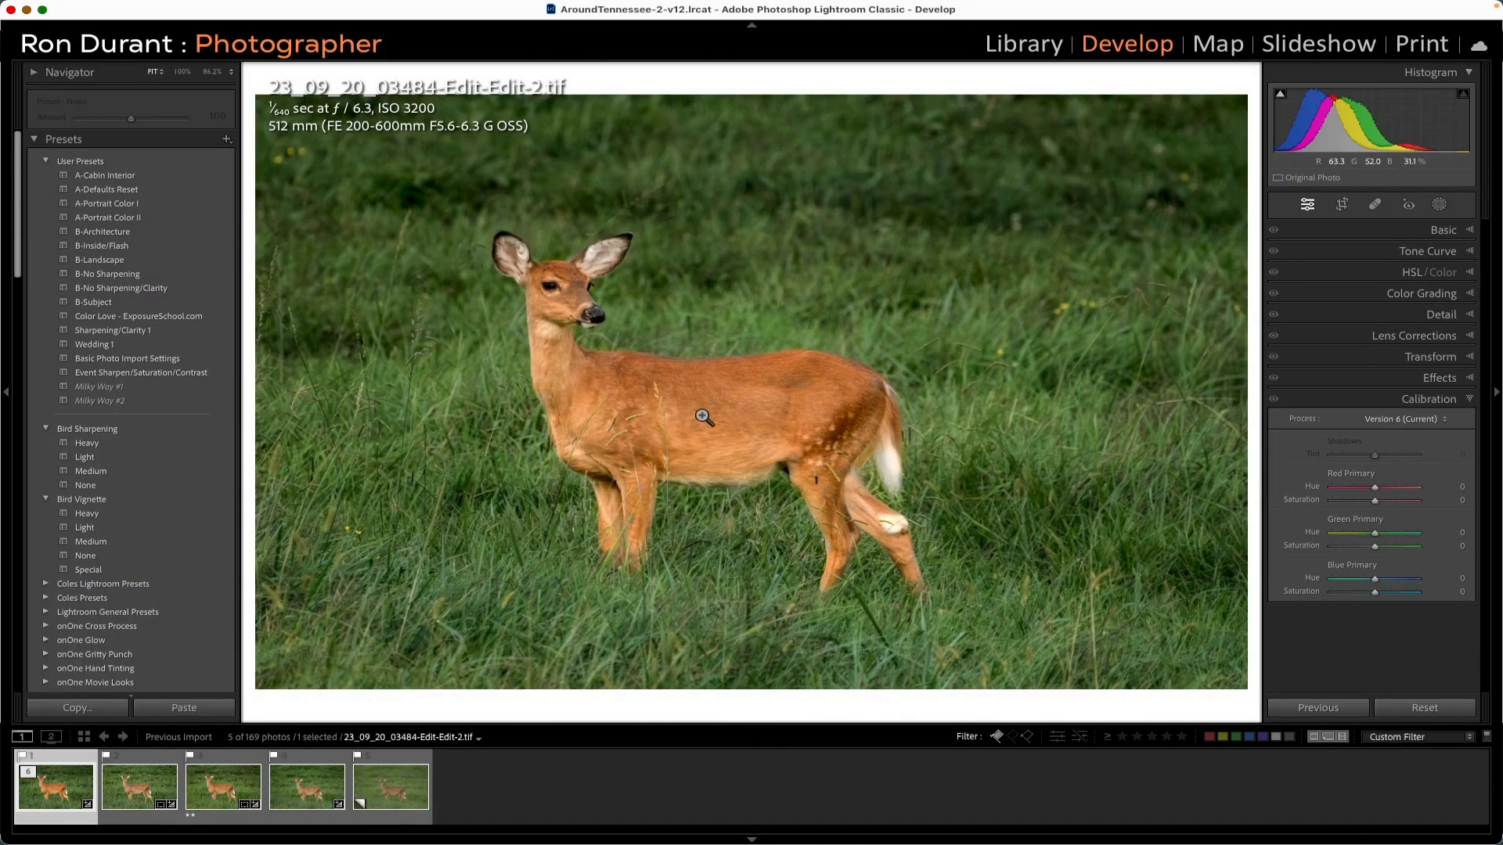
# Send 23_09_20_03484-Edit-Edit-2.tif from Lightroom to Topaz Sharpen AI for editing.
pyautogui.rightClick(701, 415)
pyautogui.moveTo(765, 514)
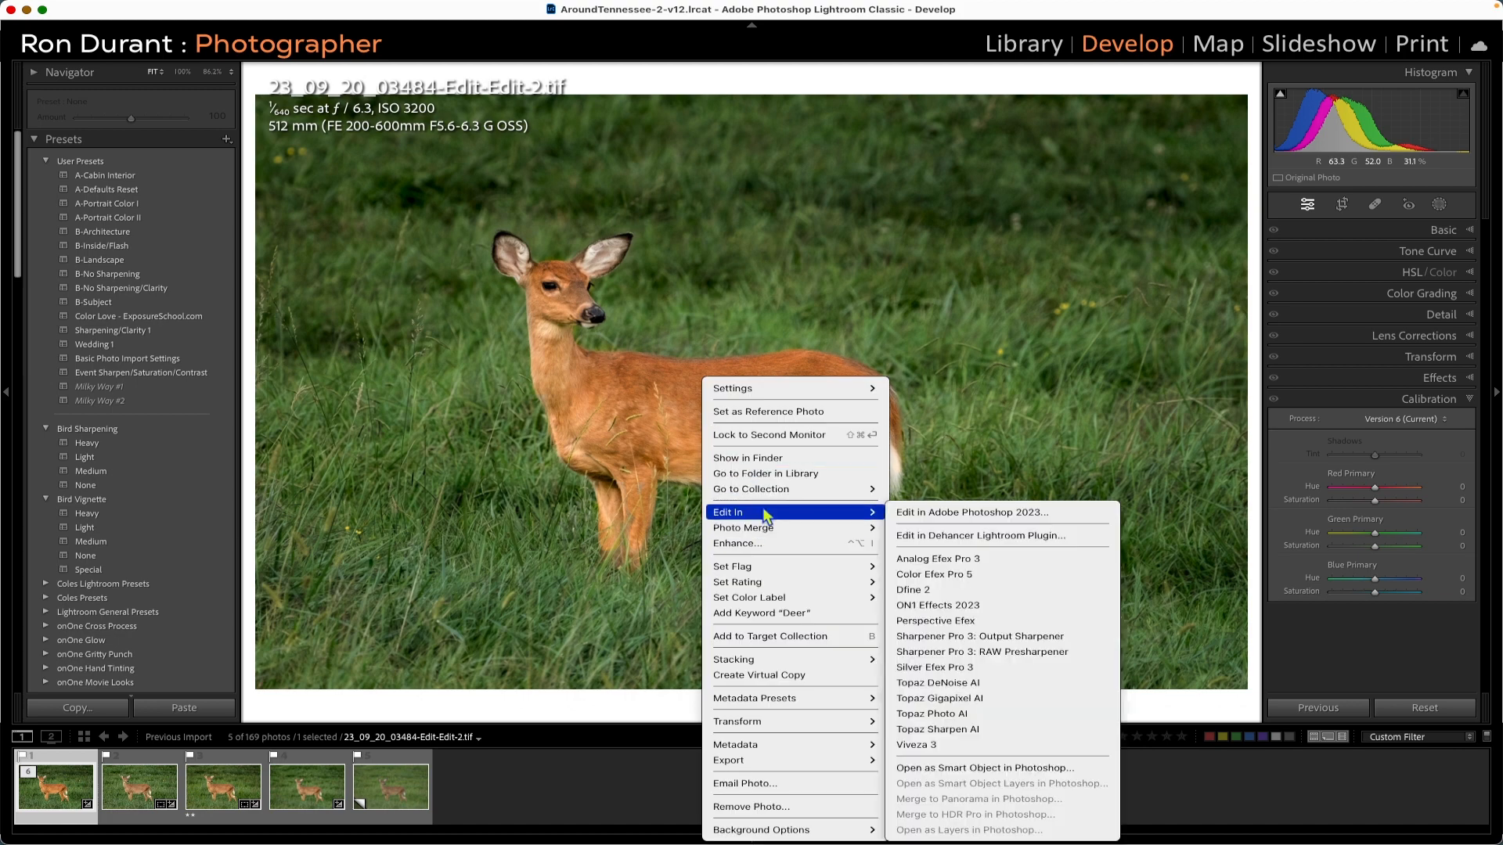
pyautogui.click(951, 731)
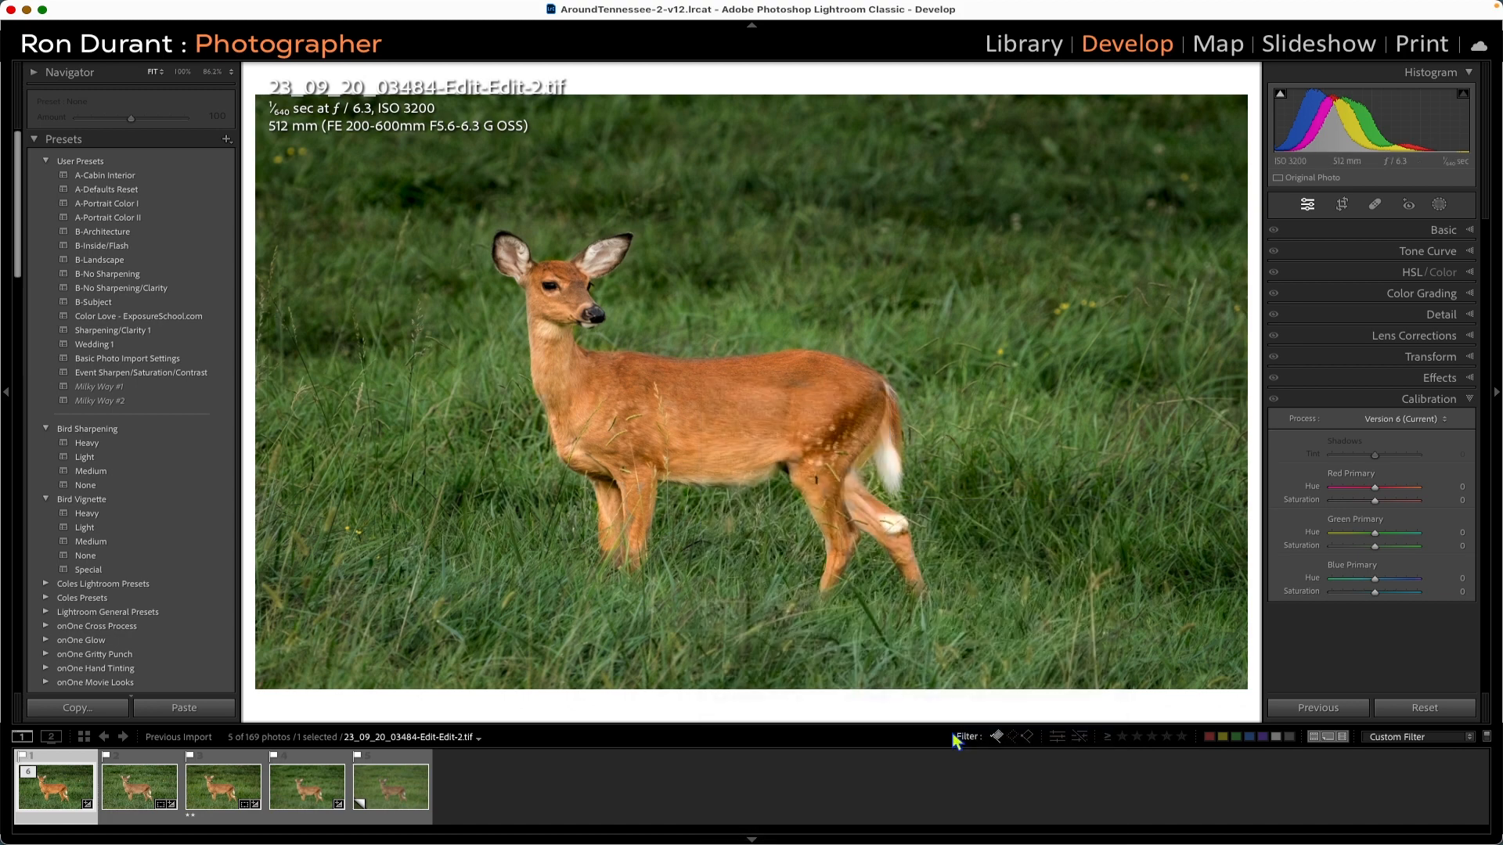
pyautogui.click(845, 468)
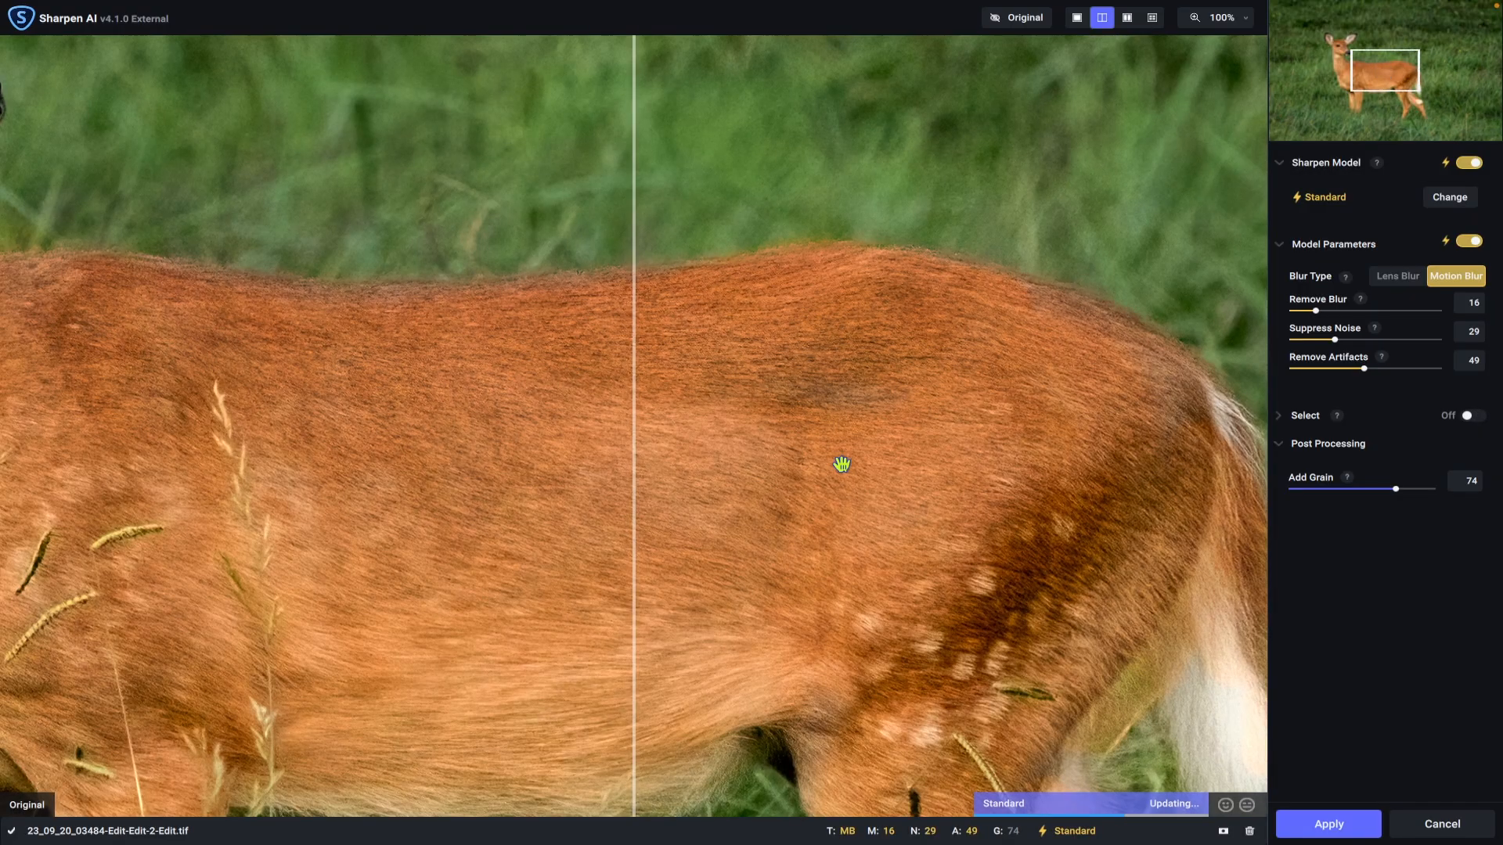
# Examine the sharpening on the deer's head against the original in split view and across the four-way model comparison.
pyautogui.moveTo(1379, 78); pyautogui.dragTo(1343, 61)
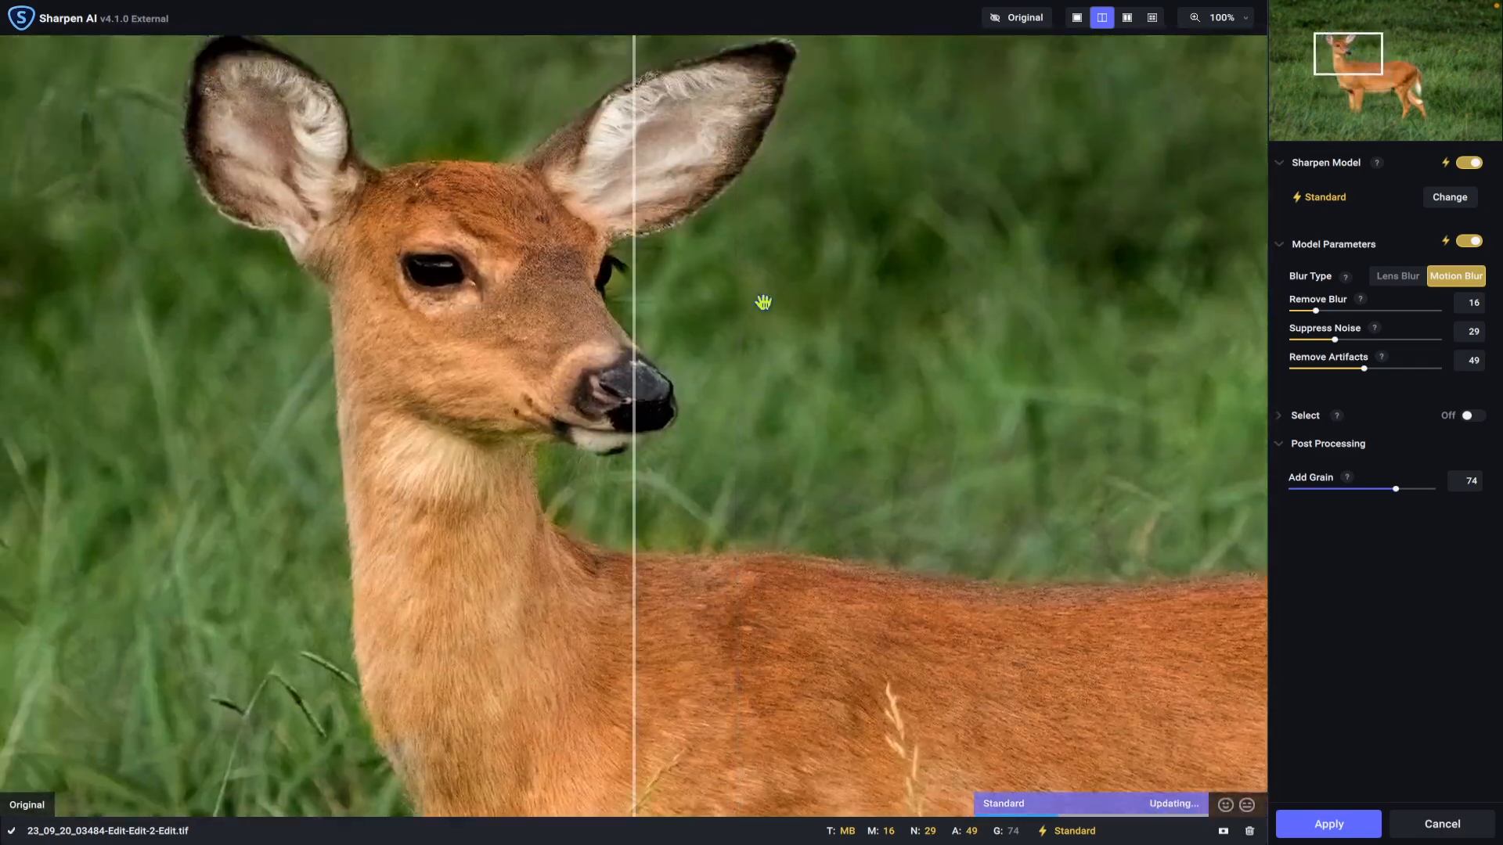
pyautogui.moveTo(638, 355); pyautogui.dragTo(155, 356)
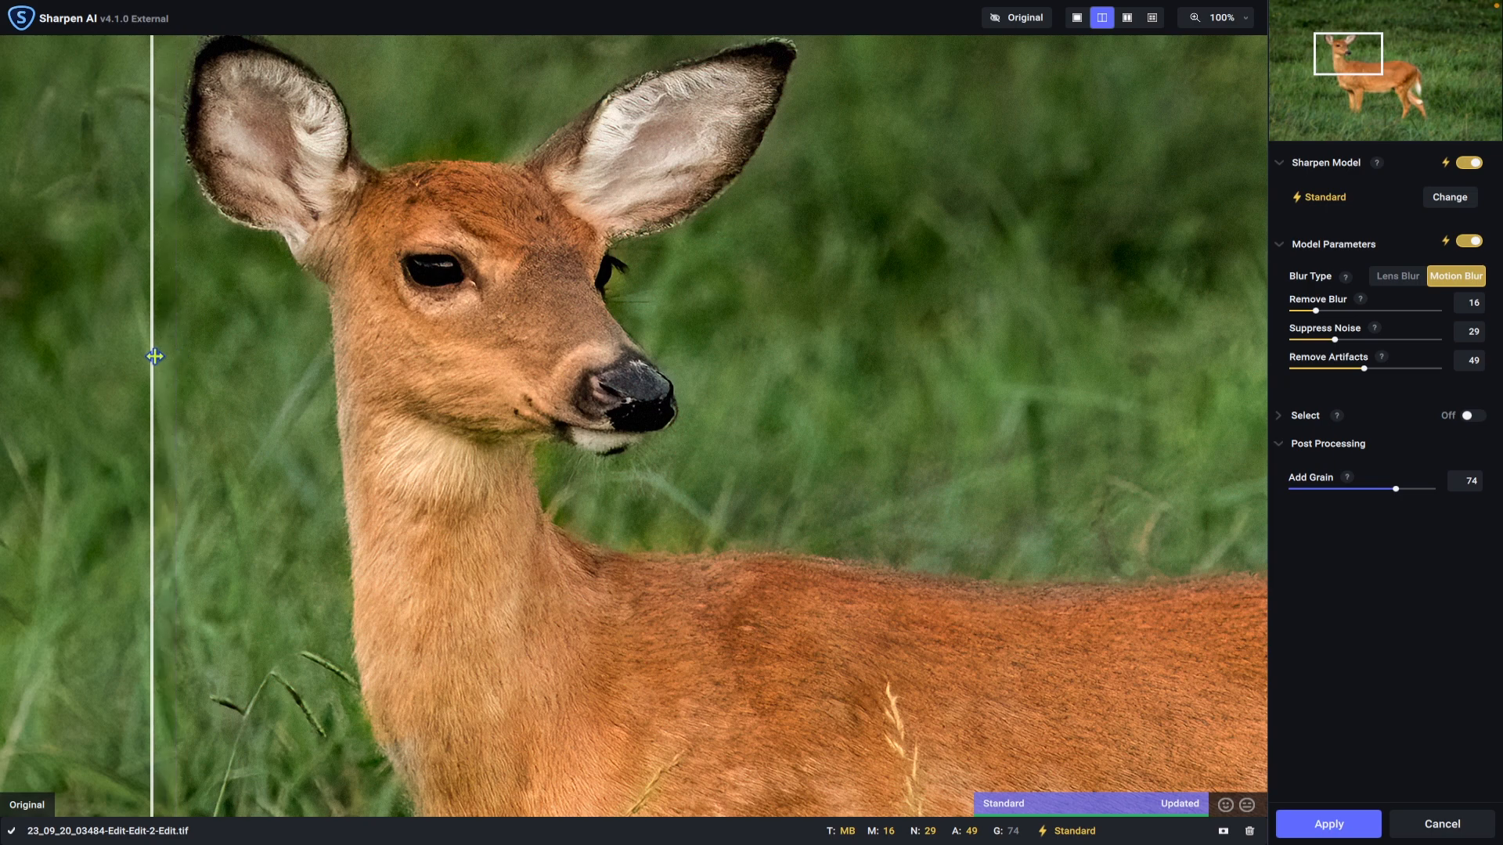
pyautogui.moveTo(155, 356); pyautogui.dragTo(242, 383)
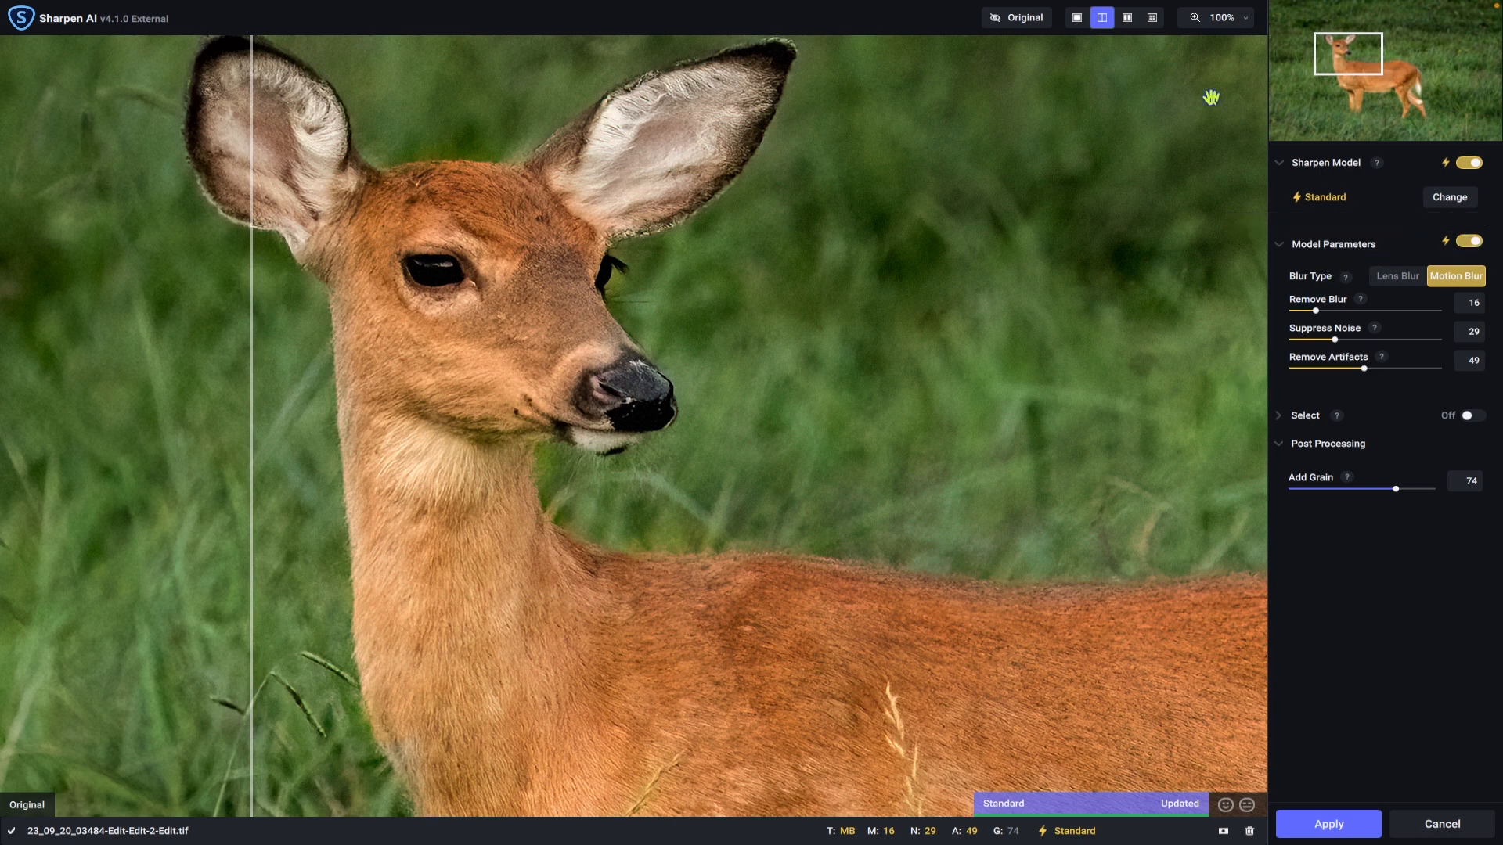
pyautogui.click(1153, 20)
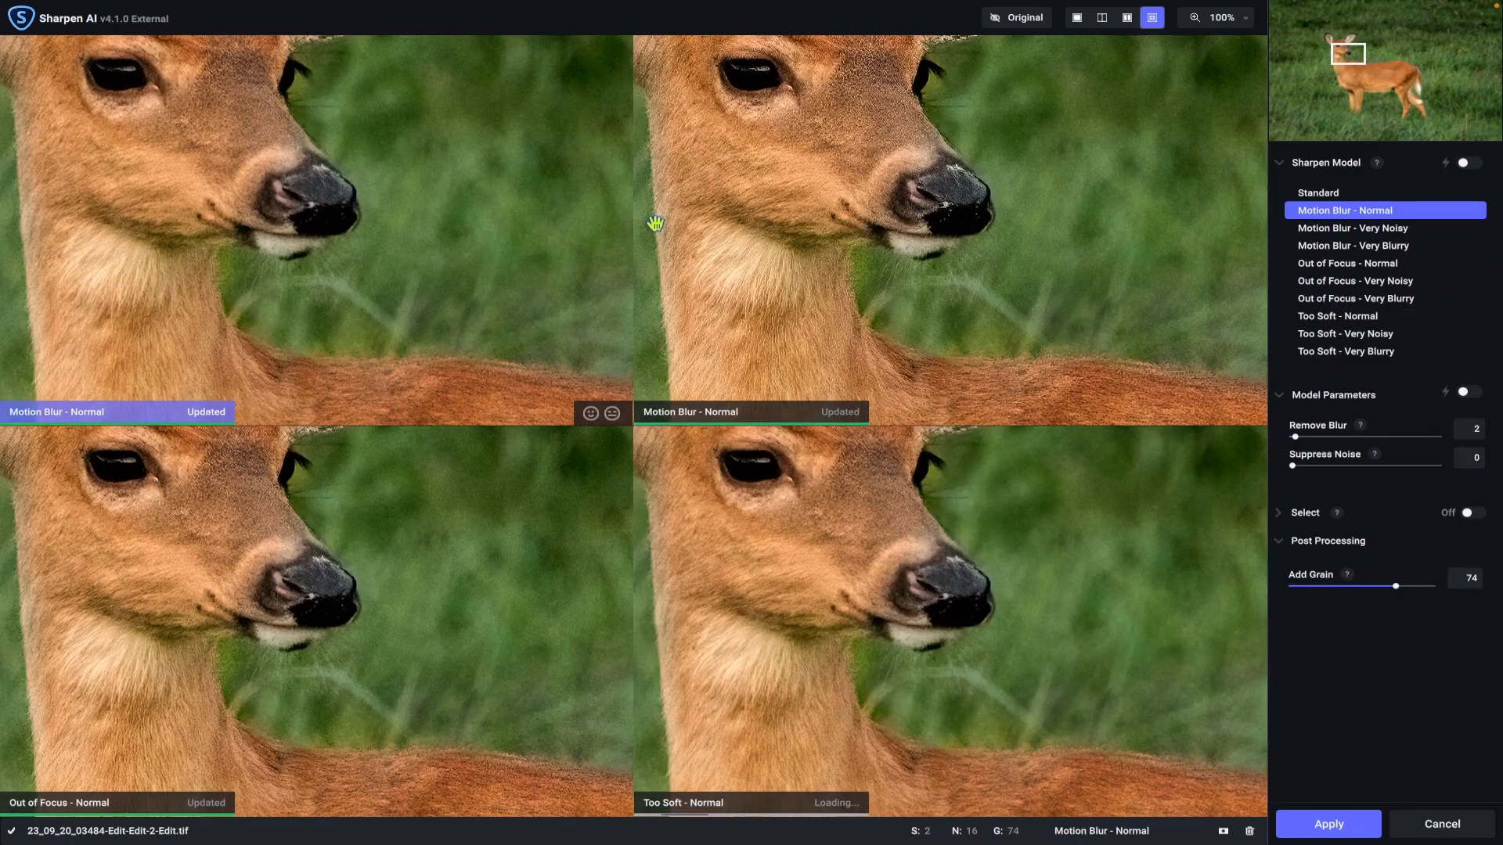
pyautogui.moveTo(939, 176); pyautogui.dragTo(1012, 361)
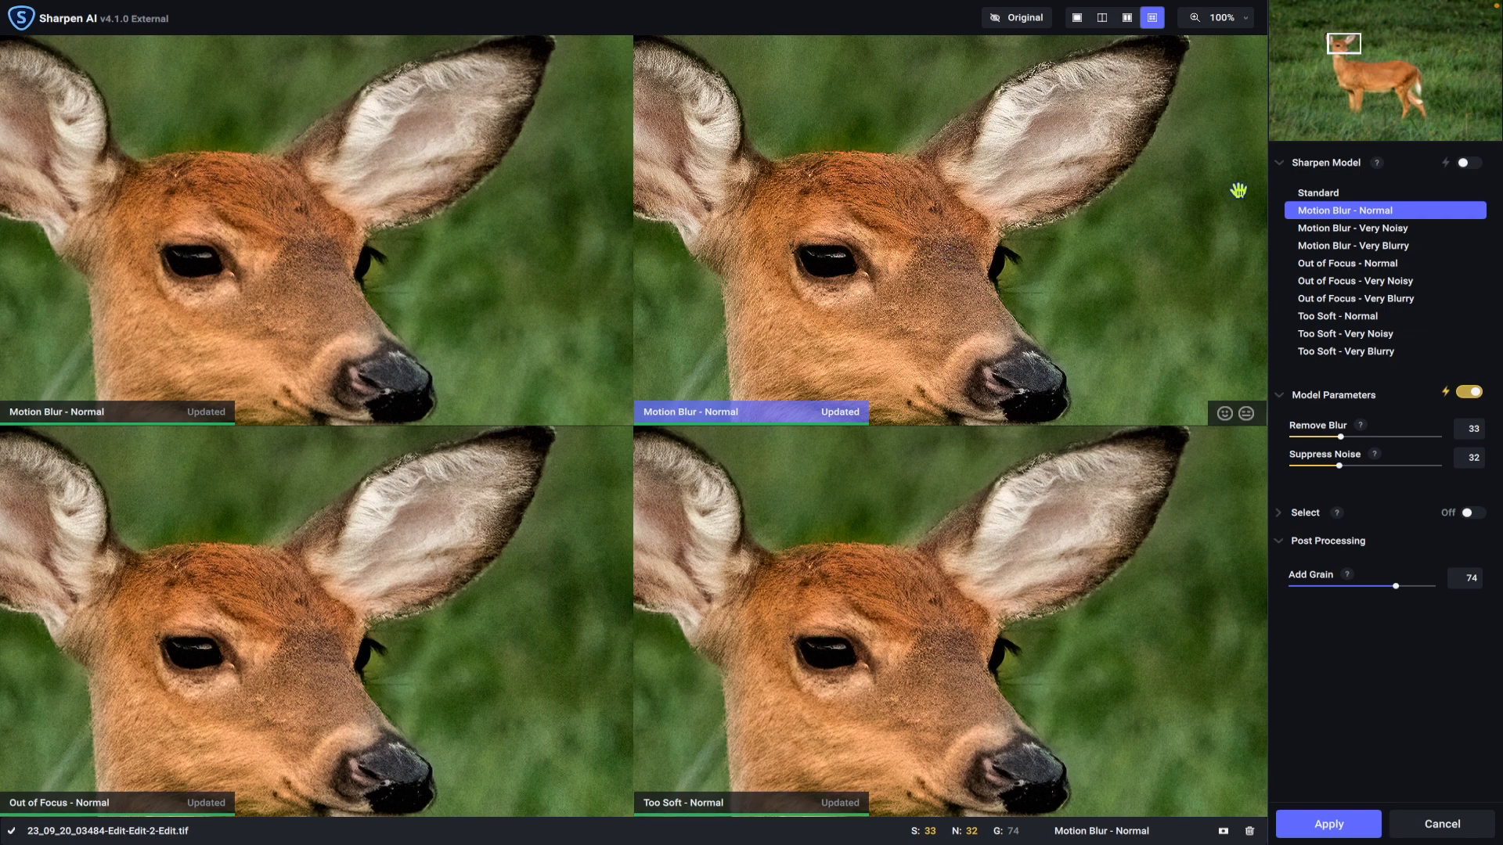
# Examine the Standard model's result on the deer's head and neck in single, side-by-side and split views.
pyautogui.click(1077, 23)
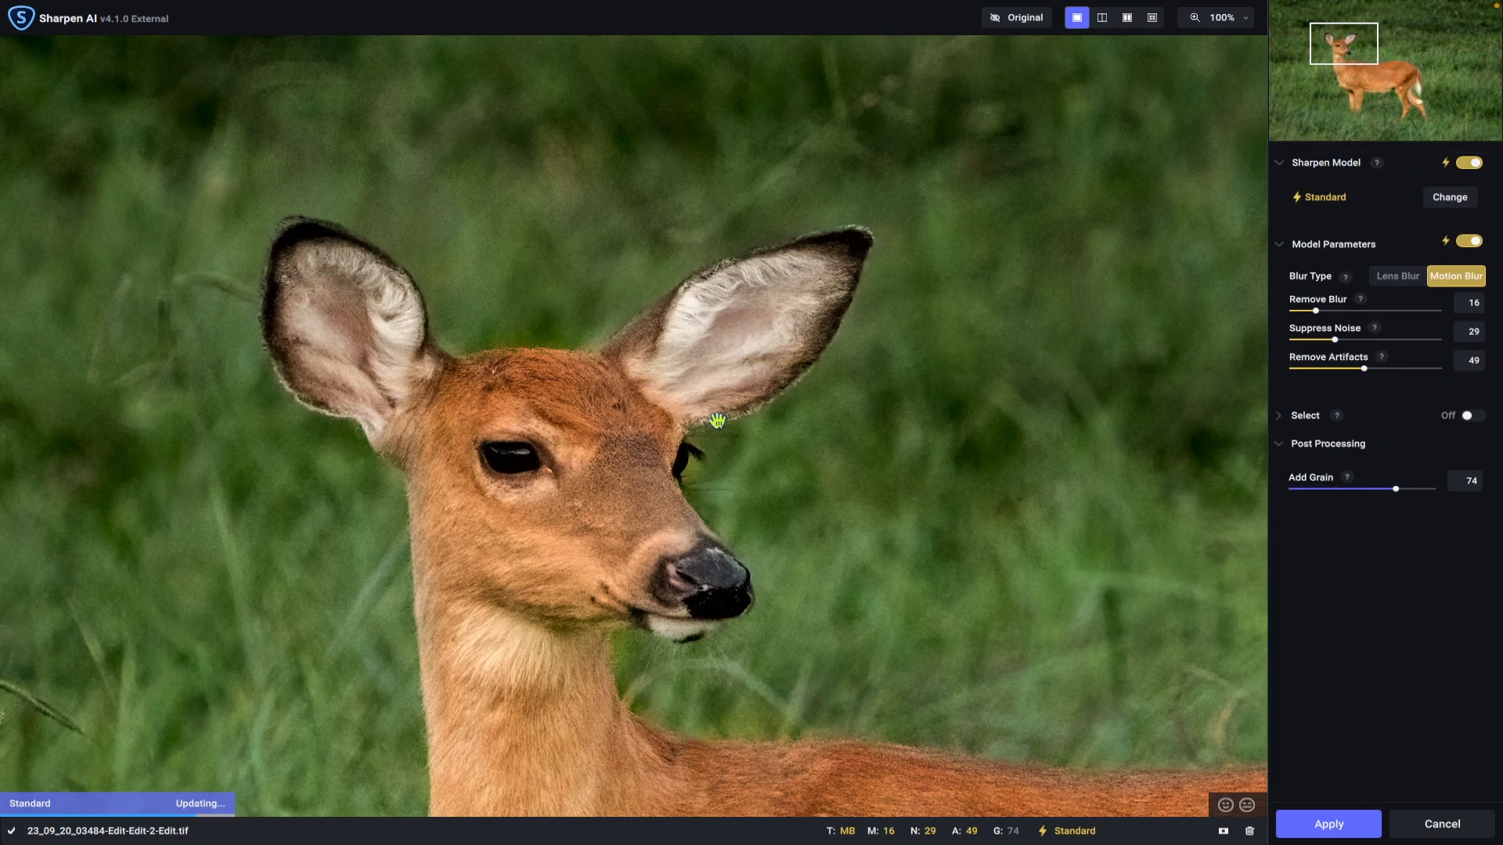
pyautogui.moveTo(631, 515); pyautogui.dragTo(619, 323)
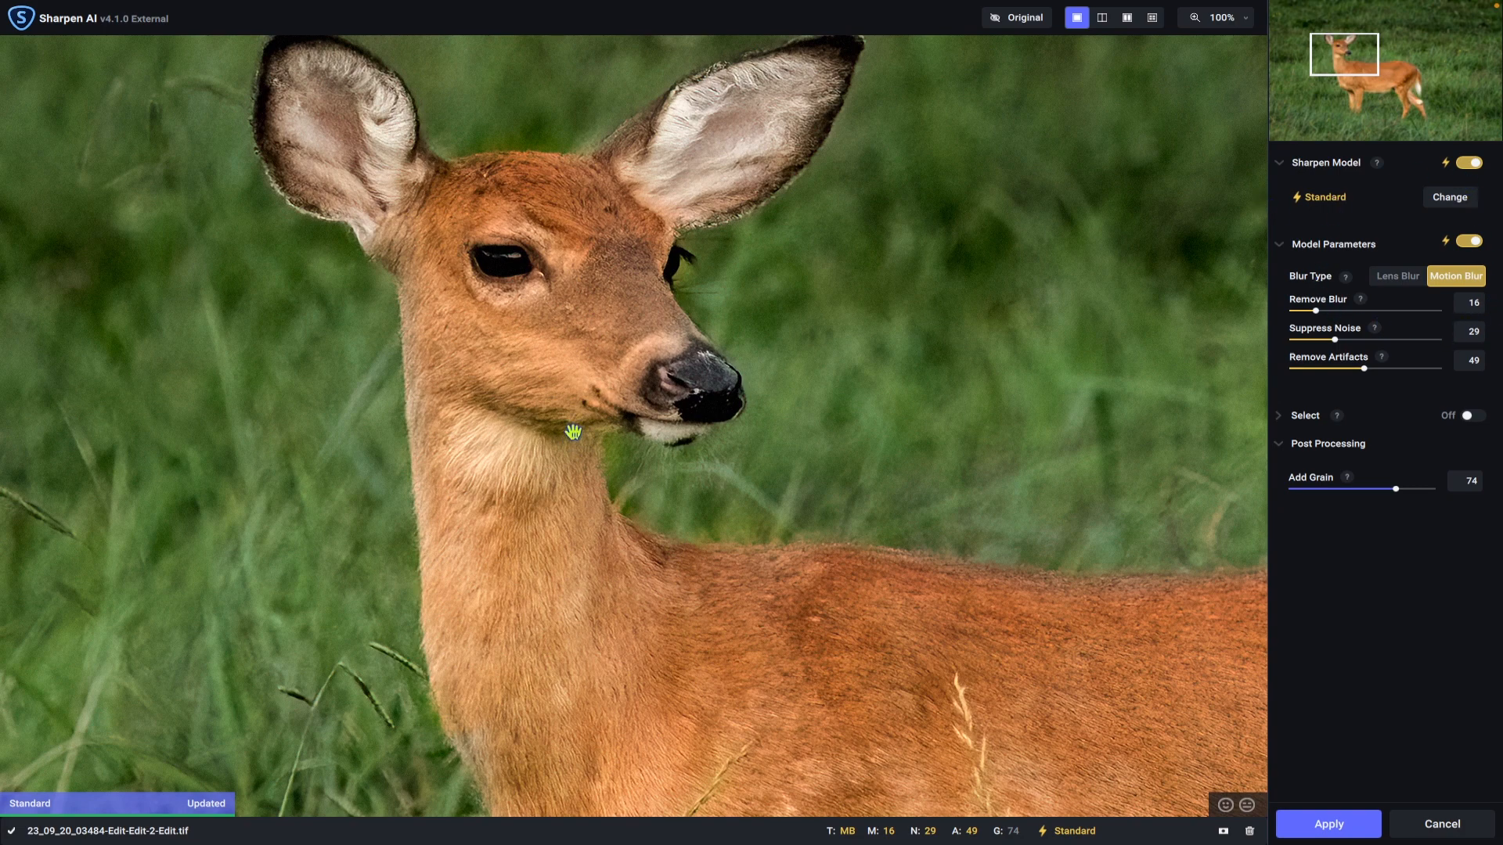
pyautogui.click(1126, 20)
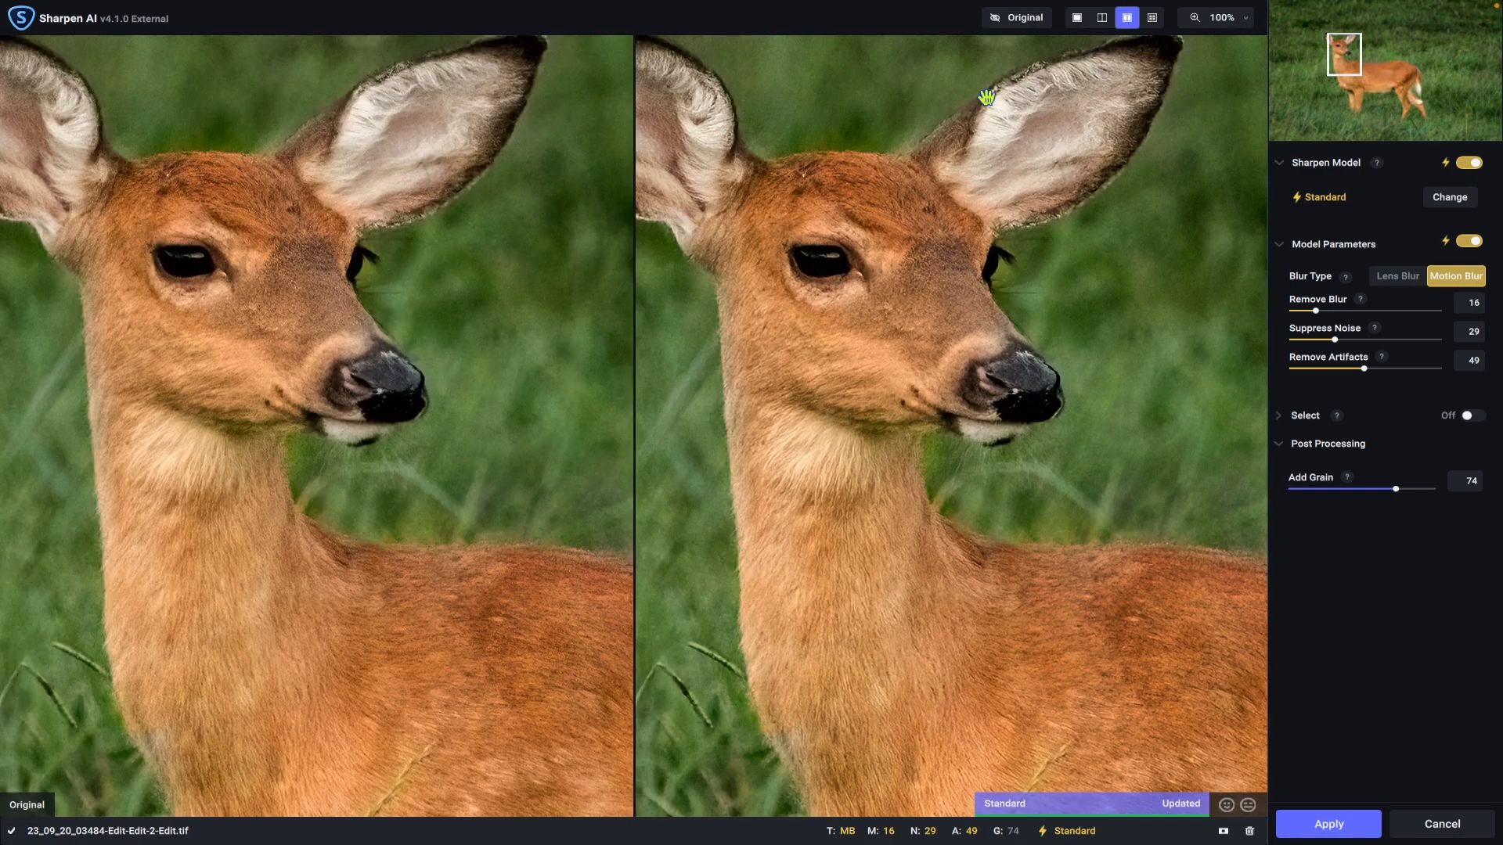
pyautogui.click(1102, 18)
pyautogui.moveTo(624, 338); pyautogui.dragTo(385, 348)
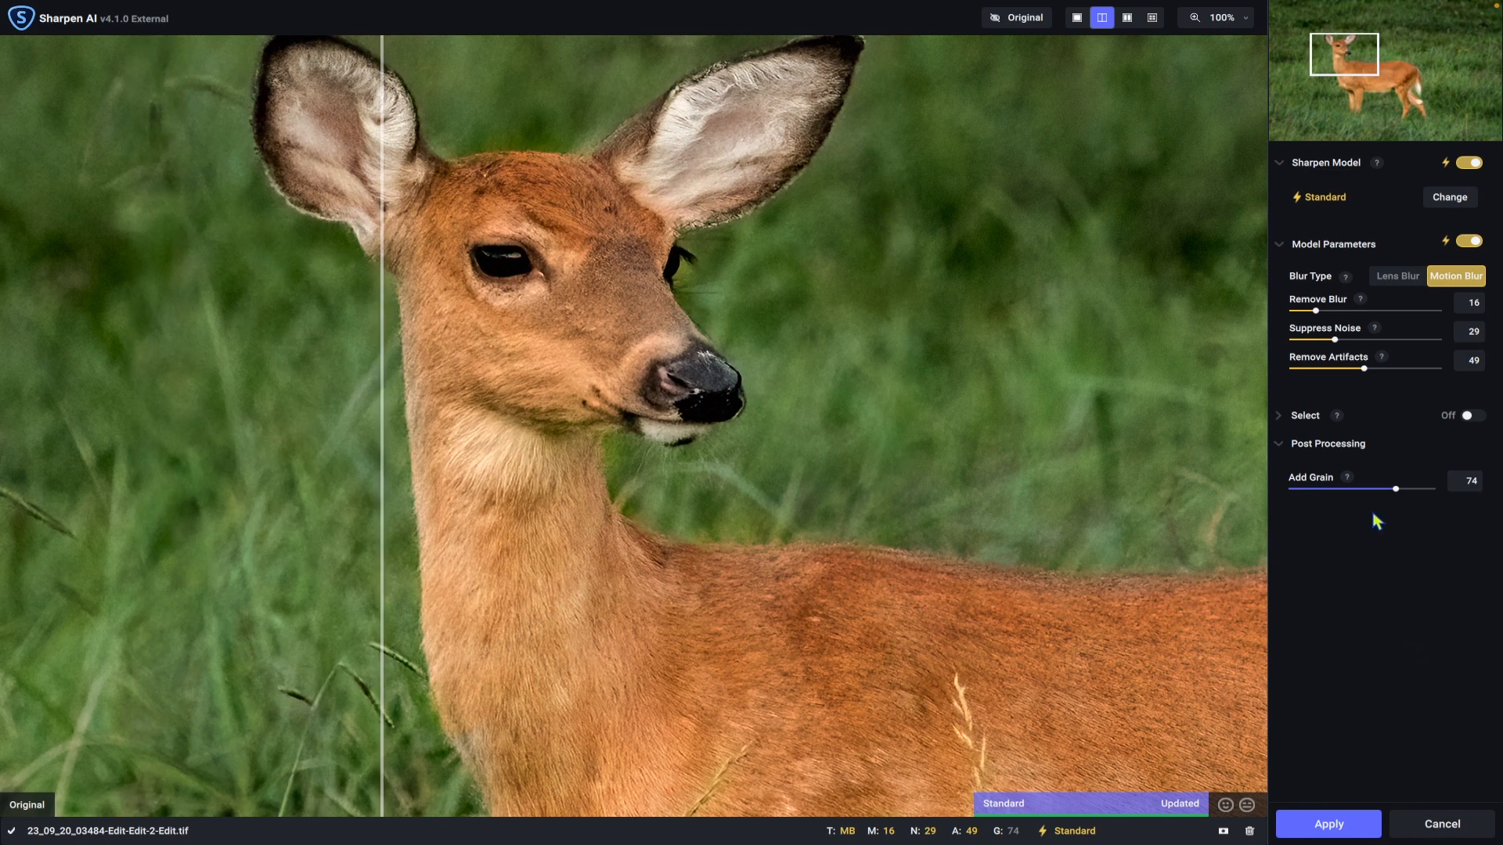
pyautogui.moveTo(397, 476); pyautogui.dragTo(289, 465)
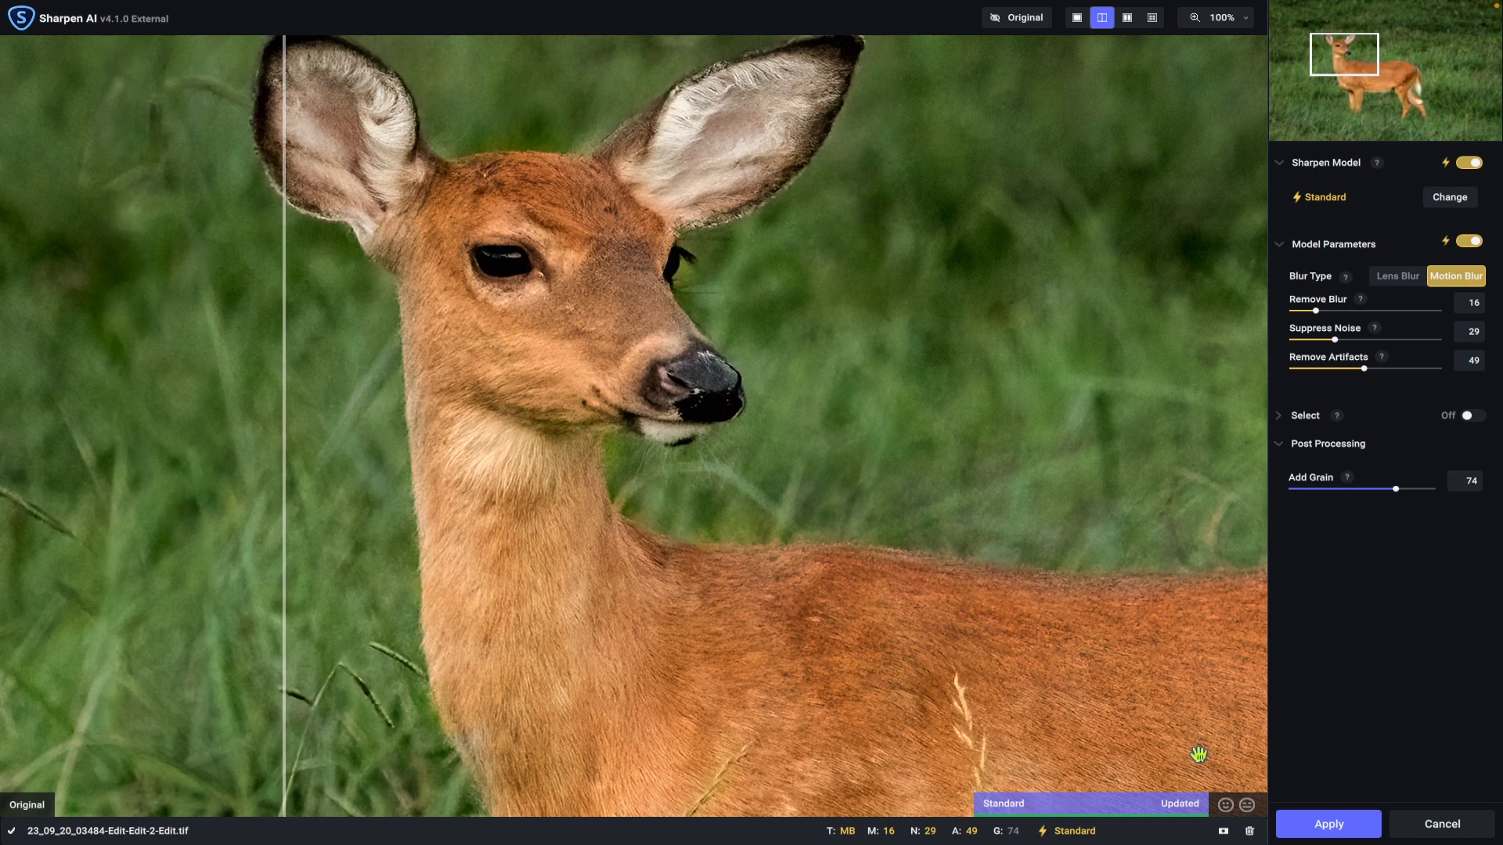
# Start a custom sharpening mask and brush the deer's head, both ears and neck into the selection.
pyautogui.click(1225, 833)
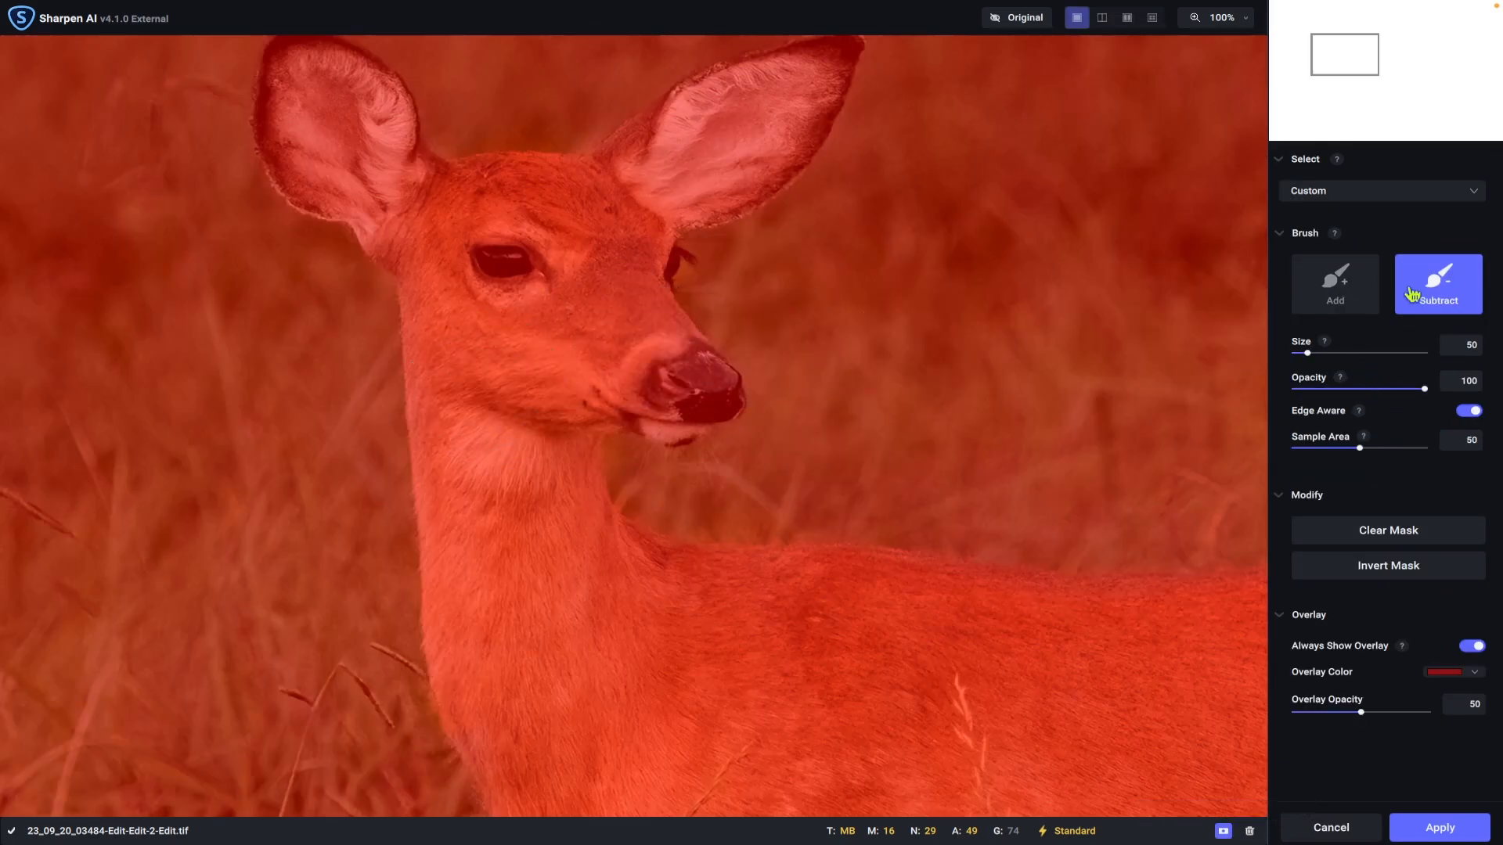
pyautogui.click(1329, 292)
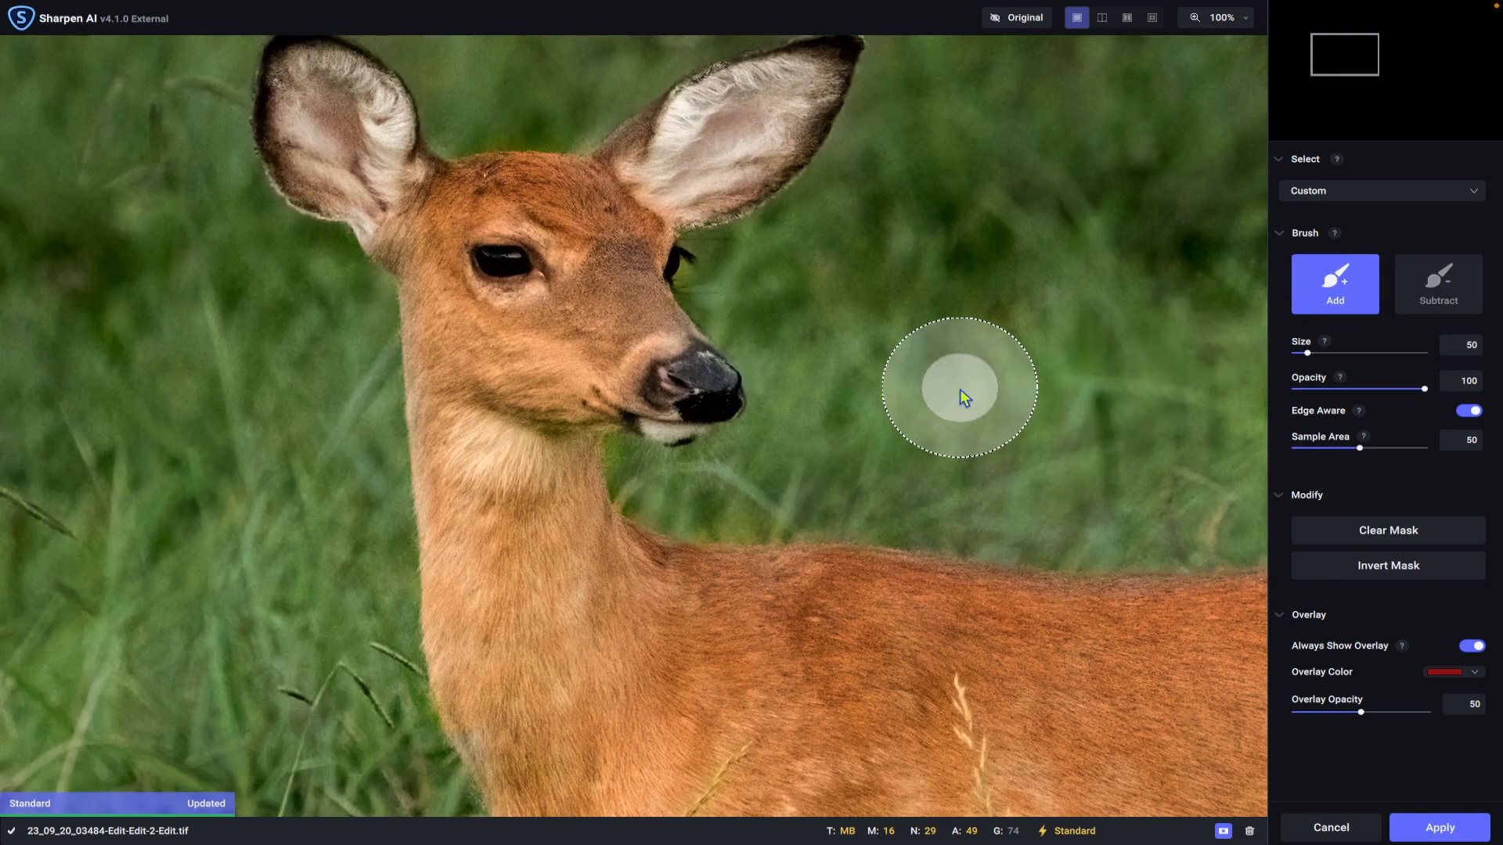
pyautogui.click(1243, 19)
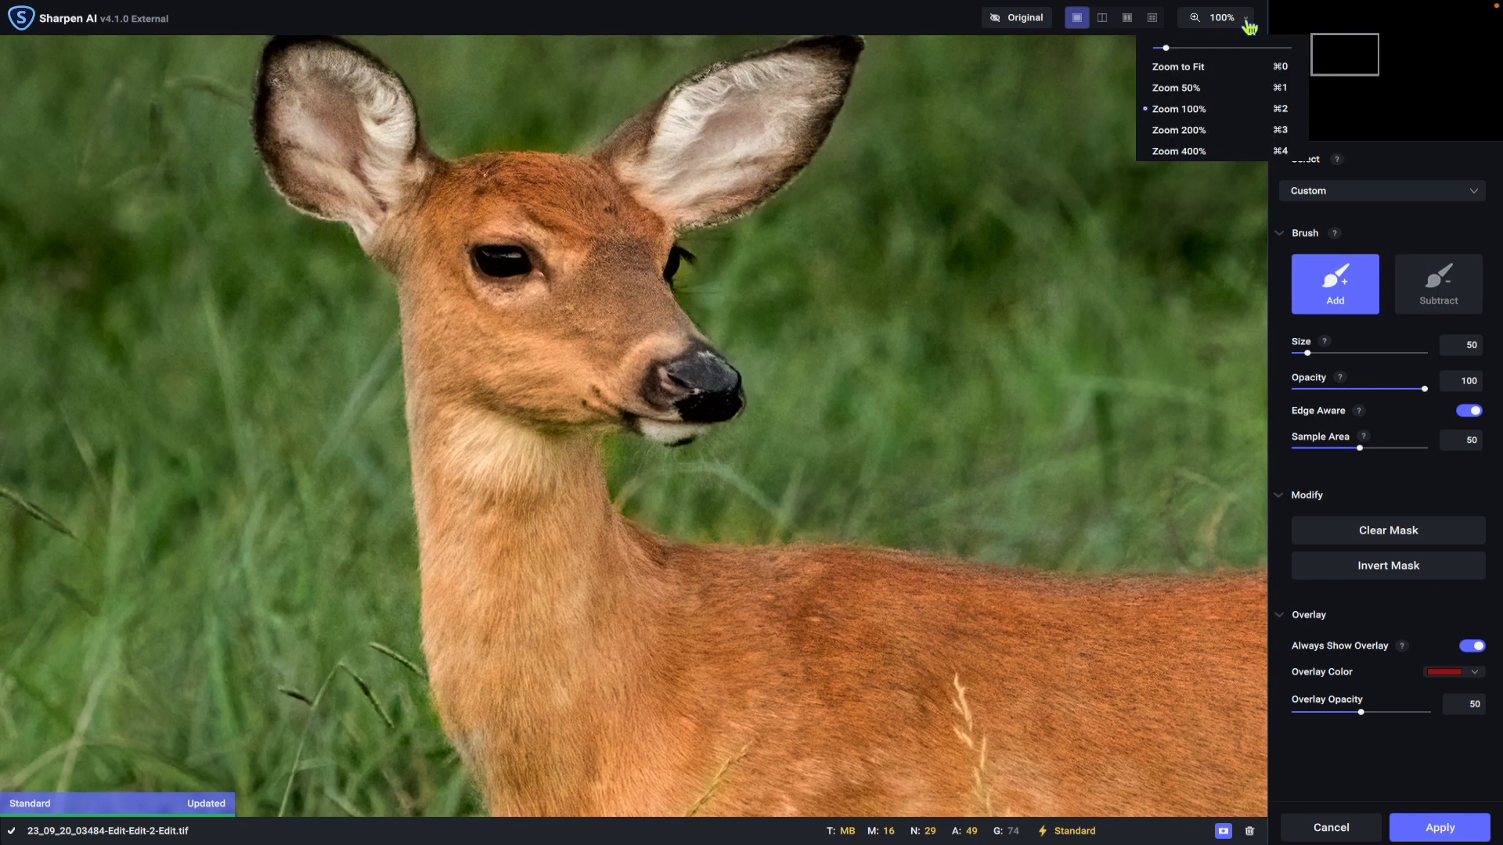
pyautogui.click(1190, 90)
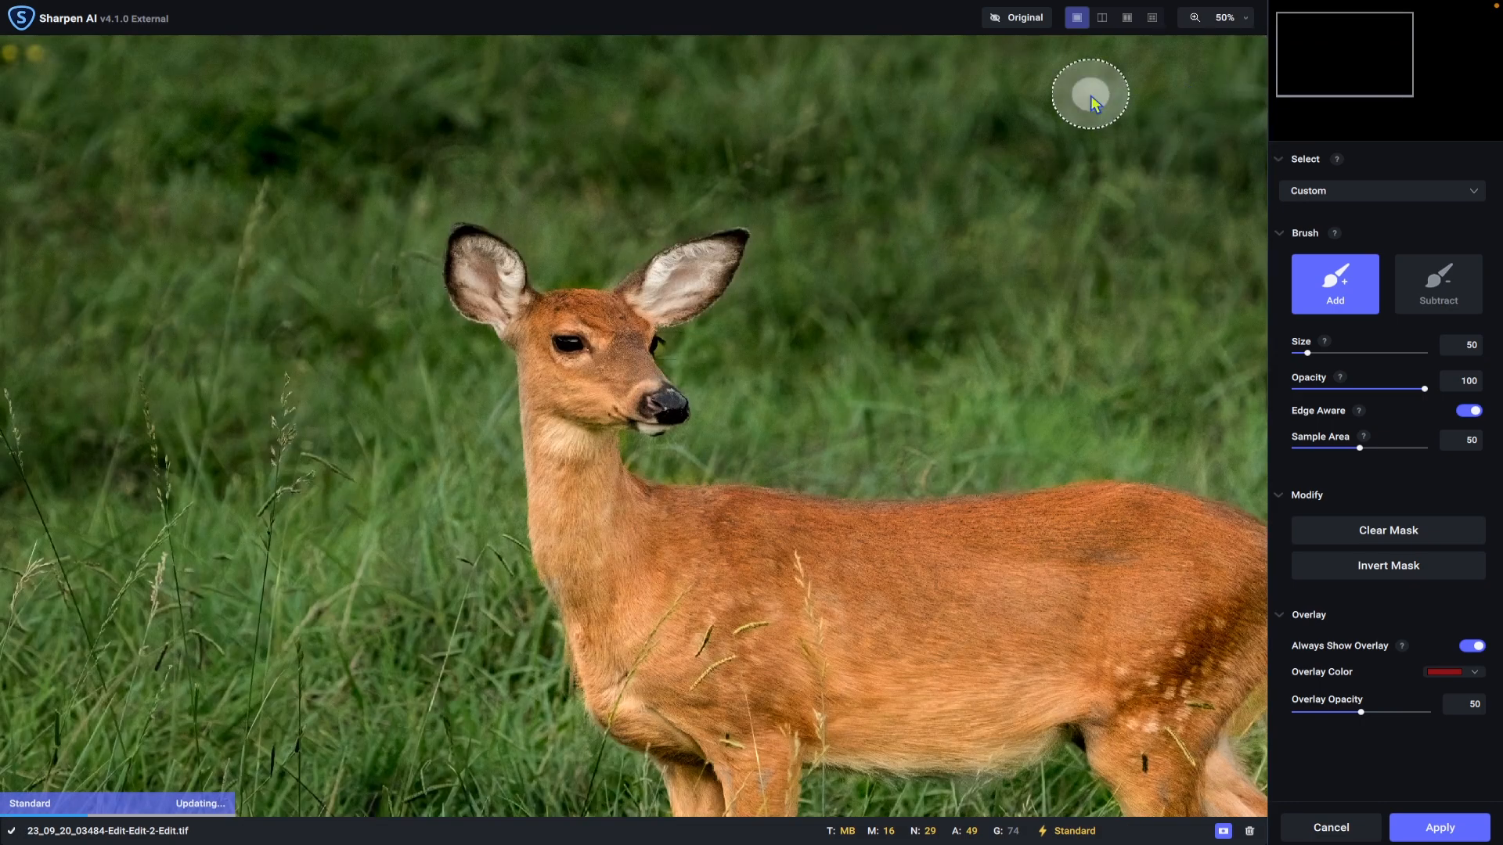
pyautogui.moveTo(581, 353)
pyautogui.mouseDown()
pyautogui.moveTo(595, 335)
pyautogui.moveTo(575, 332)
pyautogui.moveTo(621, 396)
pyautogui.mouseUp()
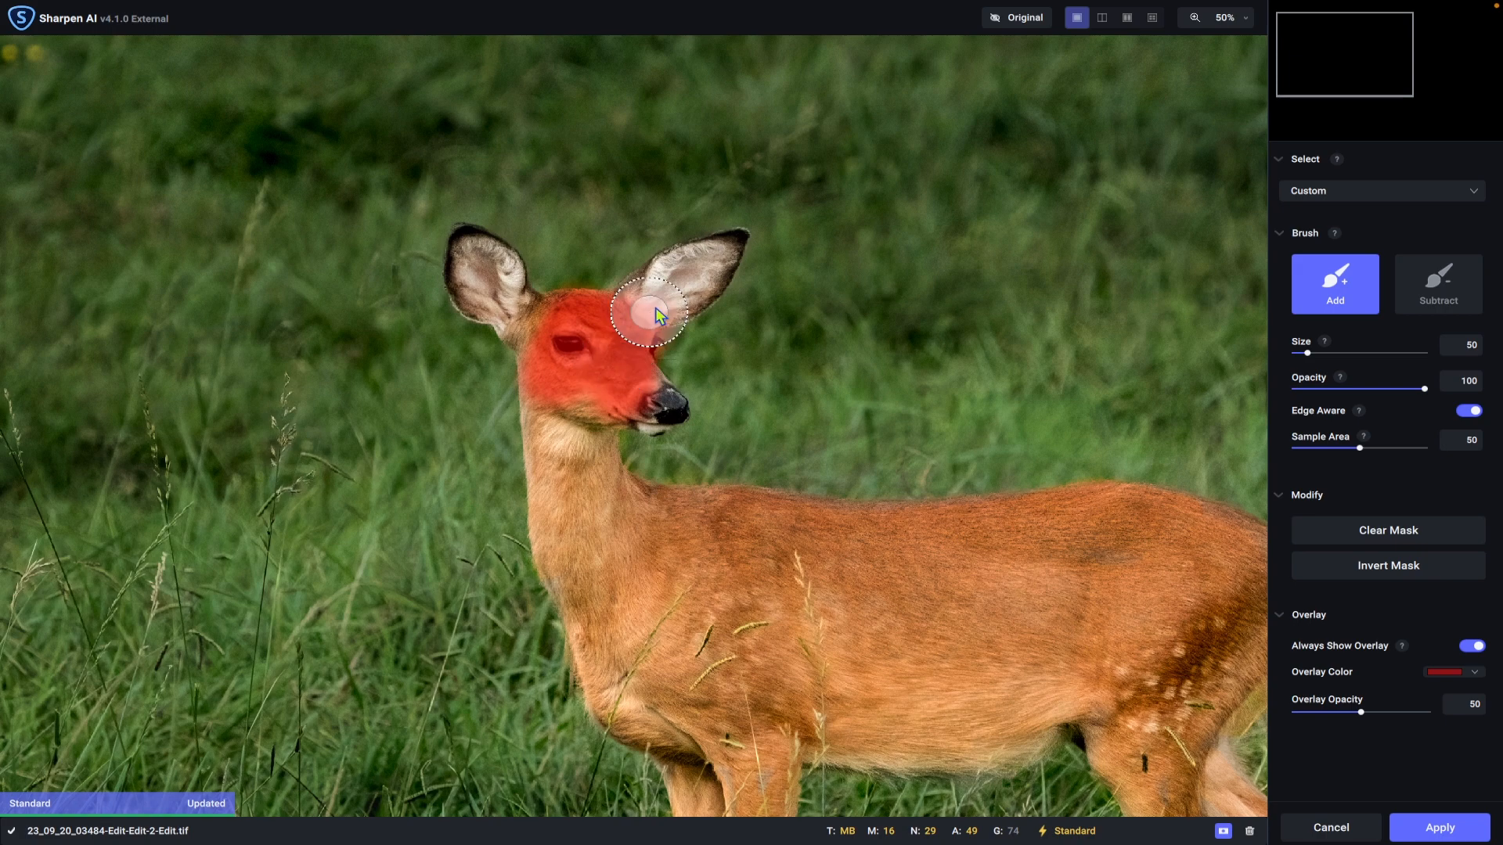
pyautogui.moveTo(715, 255); pyautogui.dragTo(588, 316)
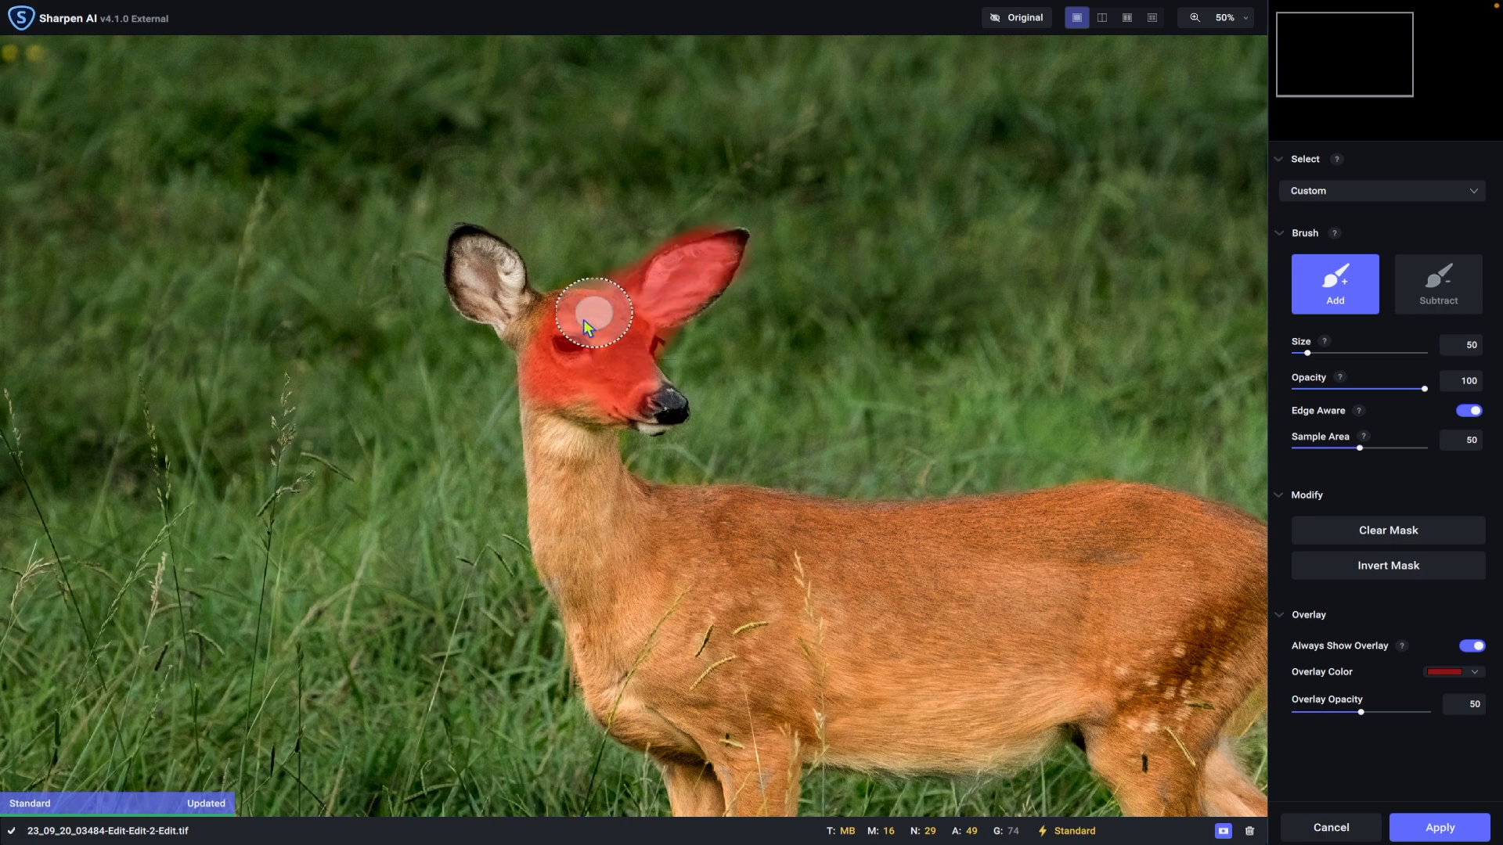
pyautogui.moveTo(481, 266)
pyautogui.mouseDown()
pyautogui.moveTo(519, 326)
pyautogui.moveTo(562, 513)
pyautogui.moveTo(600, 504)
pyautogui.mouseUp()
# Extend the sharpening mask over the deer's shoulder, chest, back, belly and upper rump.
pyautogui.moveTo(754, 524)
pyautogui.mouseDown()
pyautogui.moveTo(851, 541)
pyautogui.moveTo(629, 551)
pyautogui.moveTo(576, 524)
pyautogui.moveTo(562, 551)
pyautogui.mouseUp()
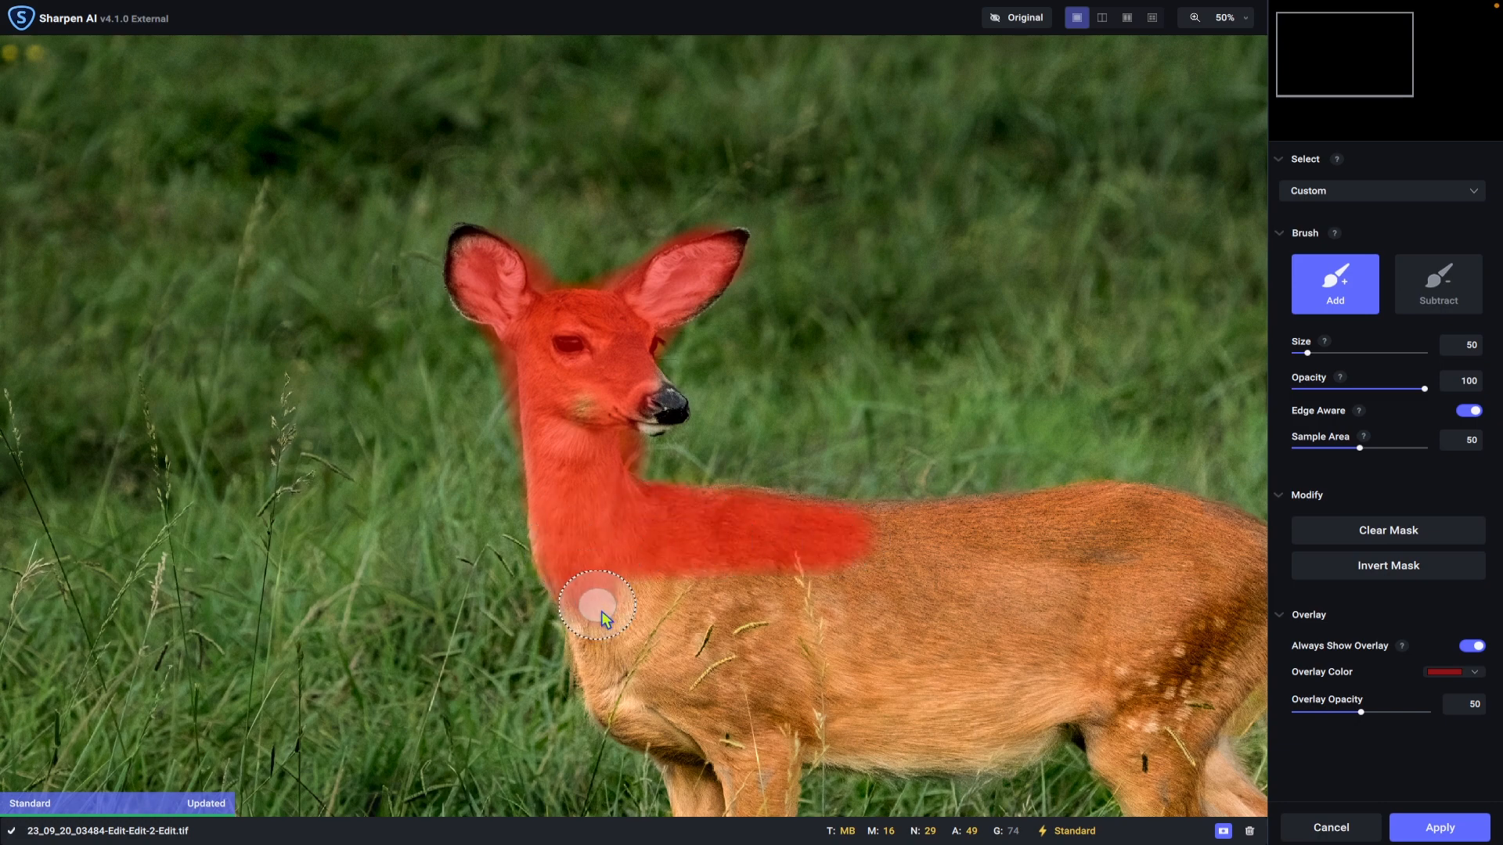
pyautogui.moveTo(693, 748)
pyautogui.mouseDown()
pyautogui.moveTo(791, 715)
pyautogui.moveTo(703, 655)
pyautogui.moveTo(731, 620)
pyautogui.moveTo(697, 590)
pyautogui.moveTo(828, 590)
pyautogui.moveTo(868, 557)
pyautogui.mouseUp()
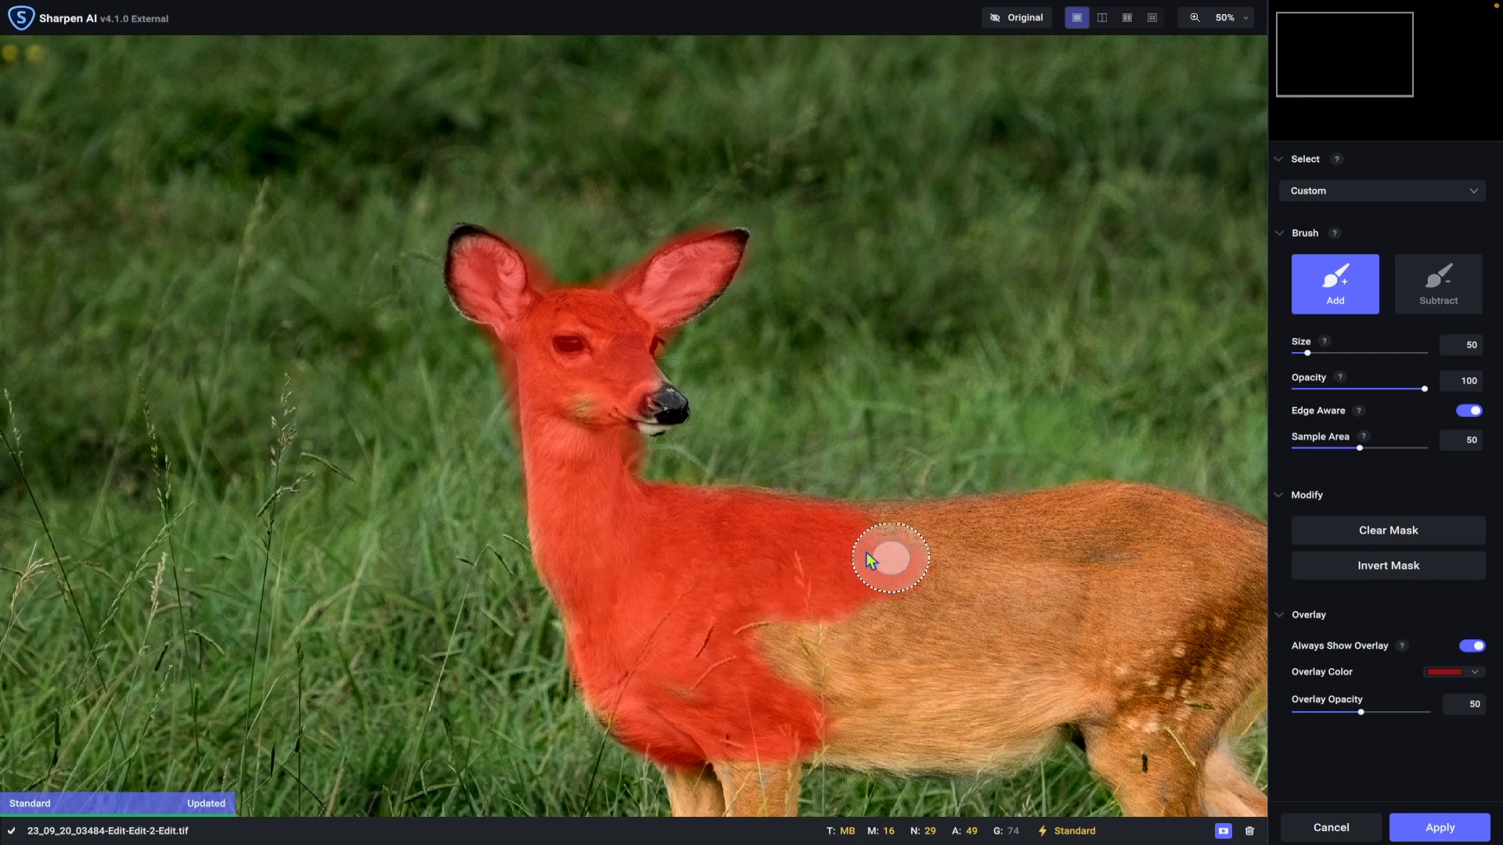
pyautogui.moveTo(1104, 522)
pyautogui.mouseDown()
pyautogui.moveTo(1175, 532)
pyautogui.moveTo(931, 573)
pyautogui.moveTo(998, 568)
pyautogui.moveTo(835, 627)
pyautogui.moveTo(750, 635)
pyautogui.moveTo(917, 718)
pyautogui.moveTo(881, 737)
pyautogui.moveTo(808, 732)
pyautogui.moveTo(1001, 726)
pyautogui.moveTo(947, 752)
pyautogui.moveTo(786, 748)
pyautogui.moveTo(1004, 751)
pyautogui.moveTo(1102, 712)
pyautogui.moveTo(1056, 707)
pyautogui.moveTo(1129, 586)
pyautogui.moveTo(922, 687)
pyautogui.mouseUp()
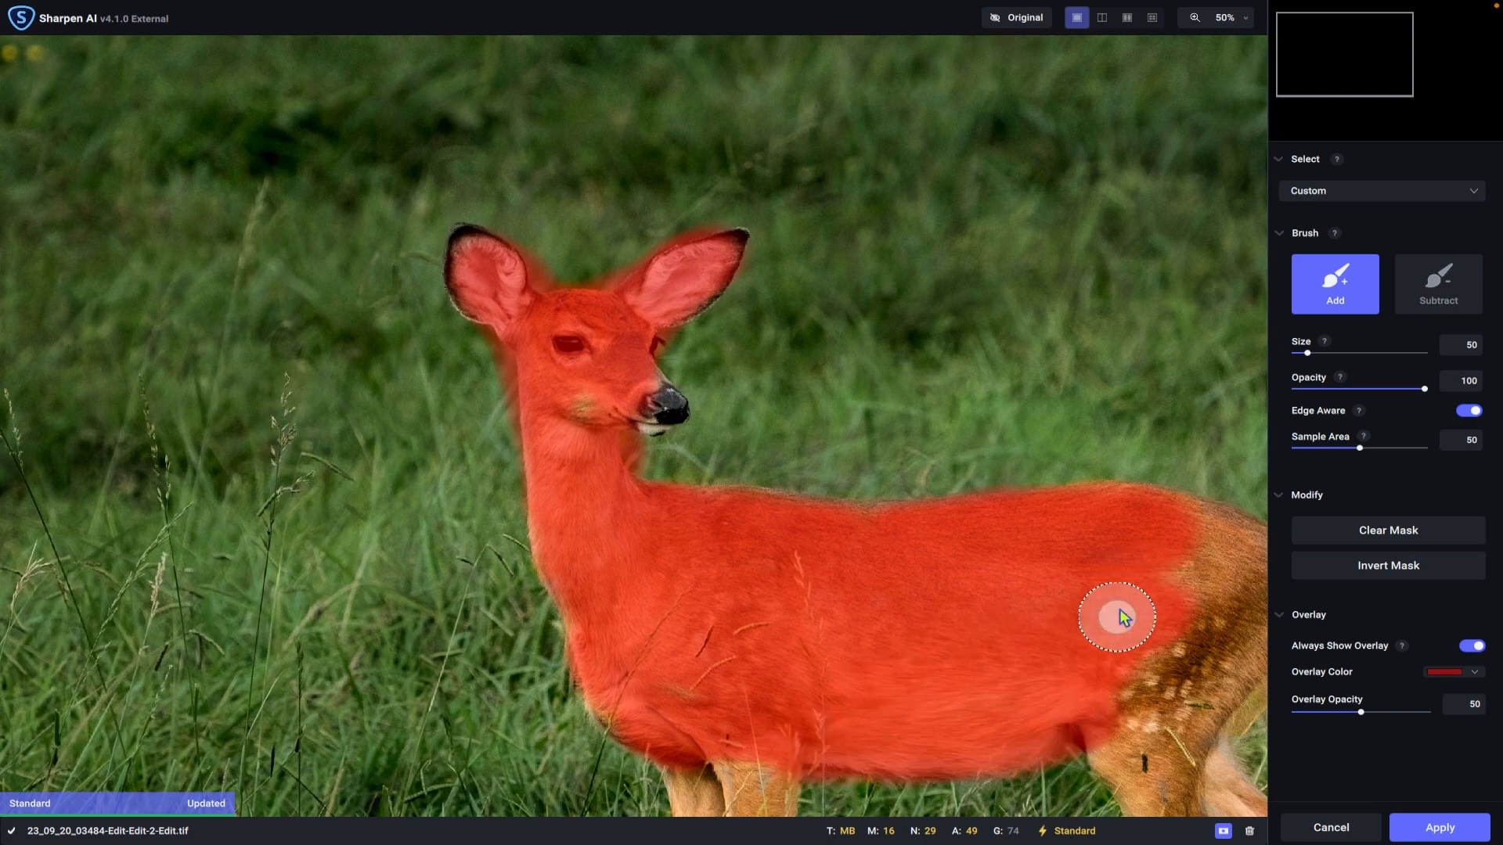
pyautogui.moveTo(1218, 566); pyautogui.dragTo(1185, 580)
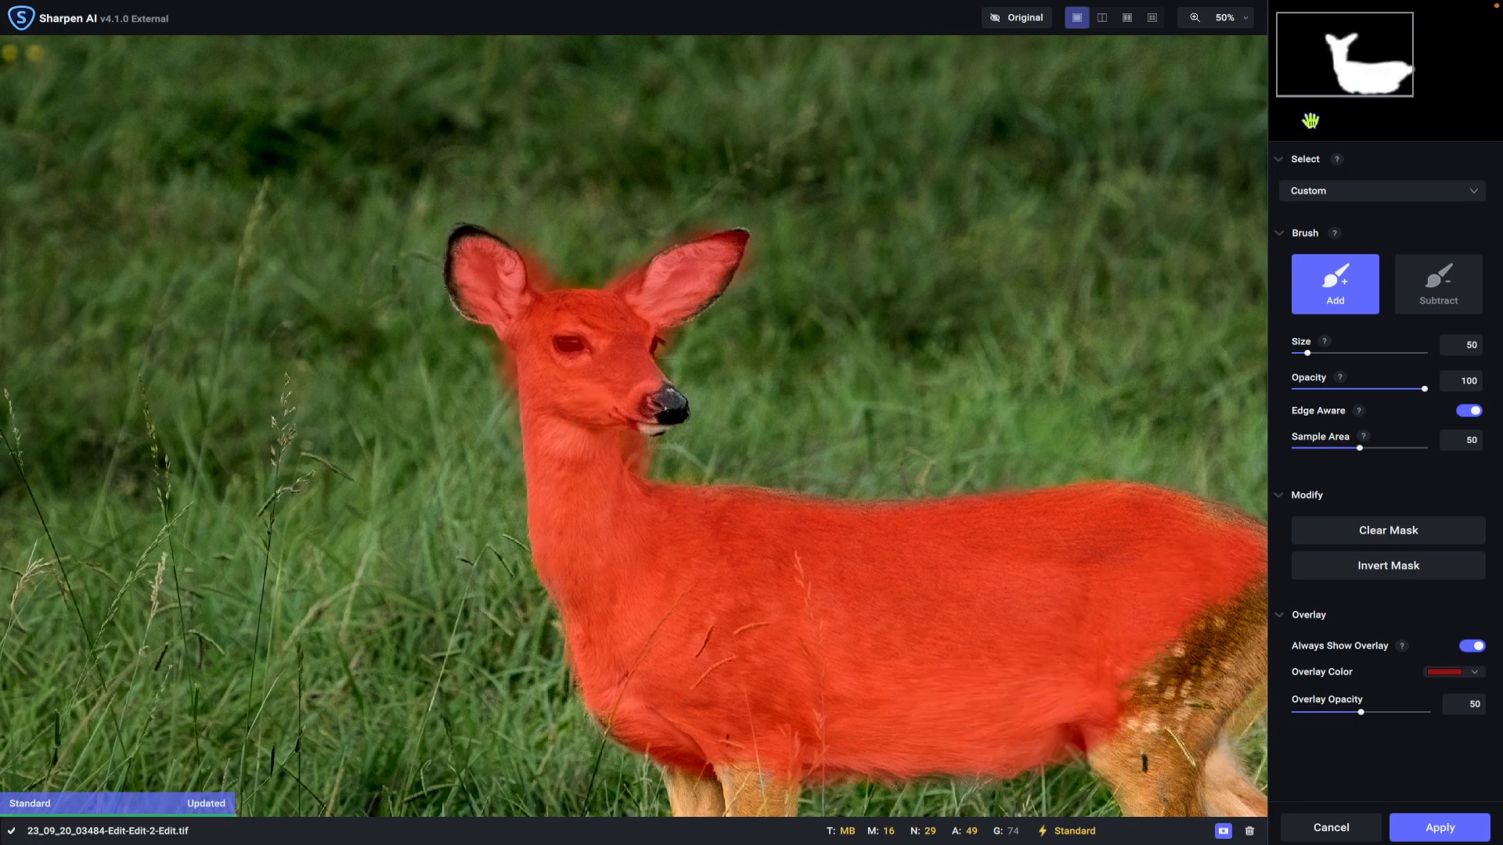
# Add the deer's hindquarters, upper hind legs, tail and front legs to the sharpening mask.
pyautogui.moveTo(1352, 56); pyautogui.dragTo(1365, 89)
pyautogui.moveTo(1103, 278)
pyautogui.mouseDown()
pyautogui.moveTo(990, 207)
pyautogui.moveTo(1115, 308)
pyautogui.mouseUp()
pyautogui.moveTo(1124, 401); pyautogui.dragTo(1114, 350)
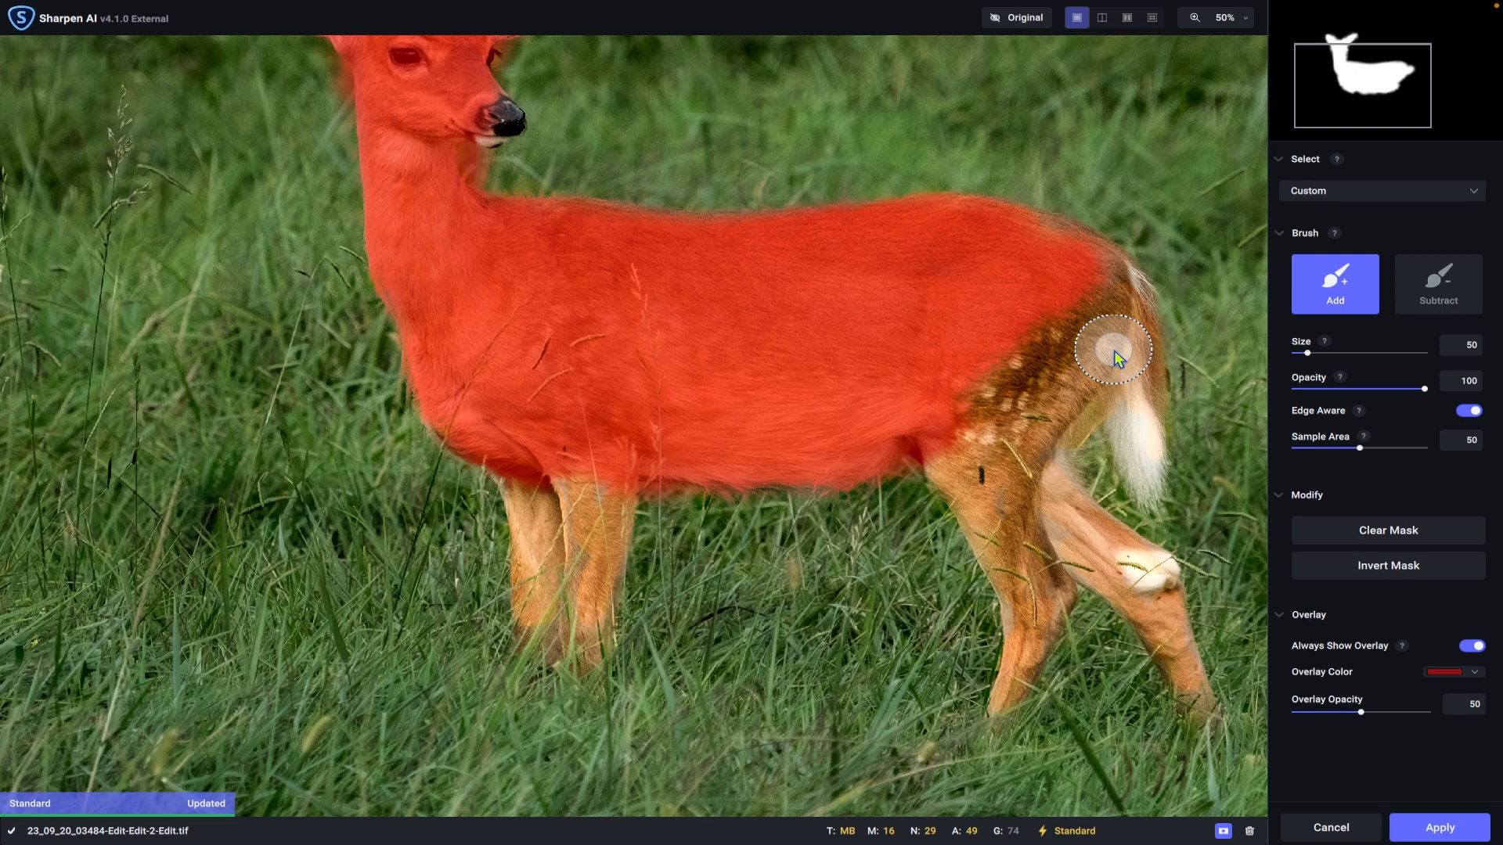
pyautogui.moveTo(1018, 235)
pyautogui.mouseDown()
pyautogui.moveTo(1081, 256)
pyautogui.moveTo(1110, 303)
pyautogui.moveTo(1061, 393)
pyautogui.moveTo(1032, 411)
pyautogui.moveTo(1036, 379)
pyautogui.moveTo(986, 409)
pyautogui.moveTo(976, 483)
pyautogui.moveTo(1012, 485)
pyautogui.moveTo(1030, 432)
pyautogui.moveTo(1005, 532)
pyautogui.mouseUp()
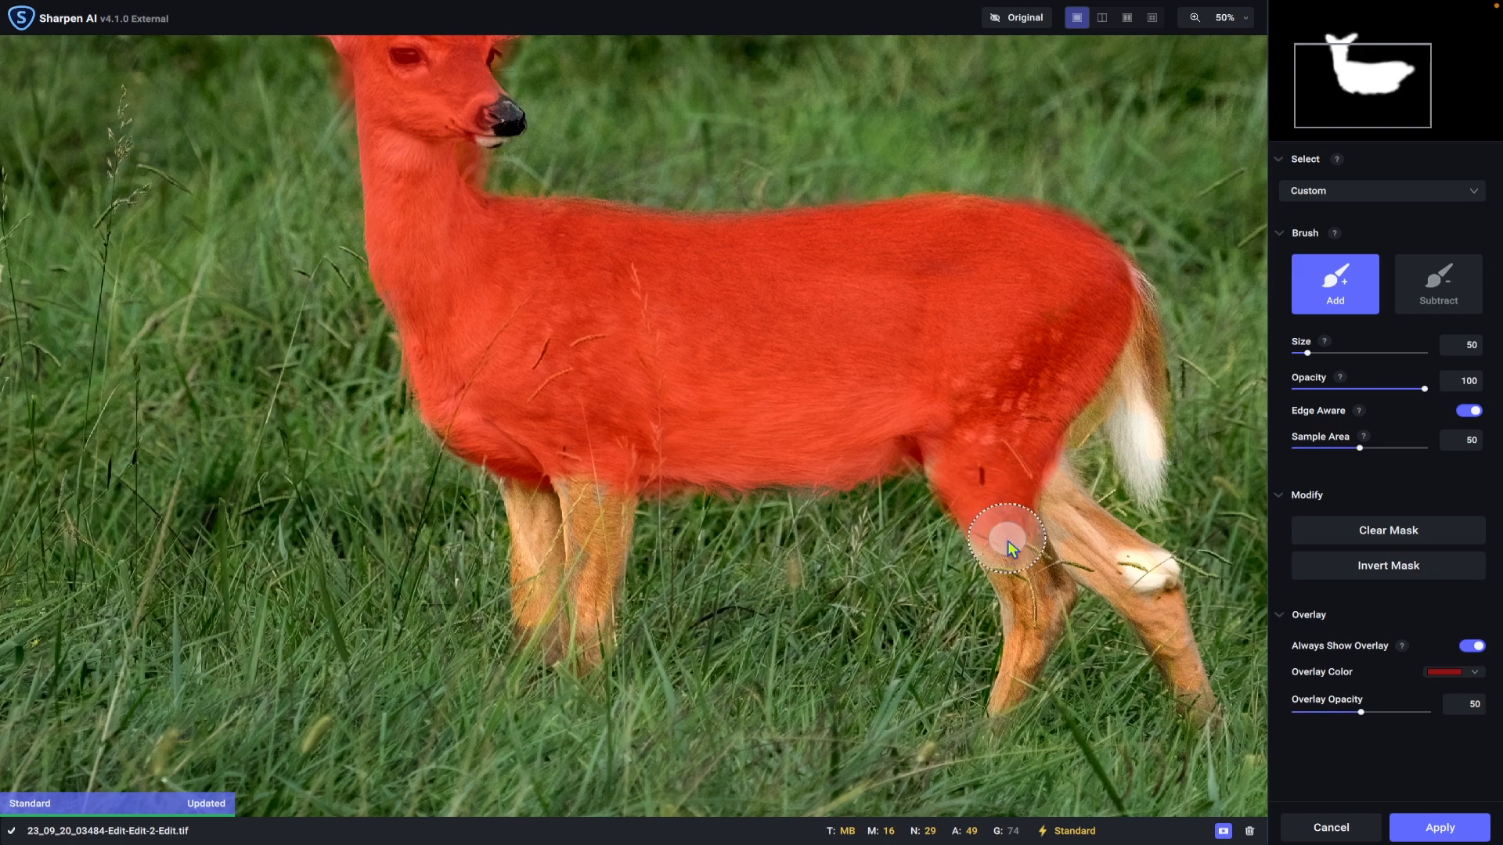
pyautogui.moveTo(1122, 570); pyautogui.dragTo(1054, 477)
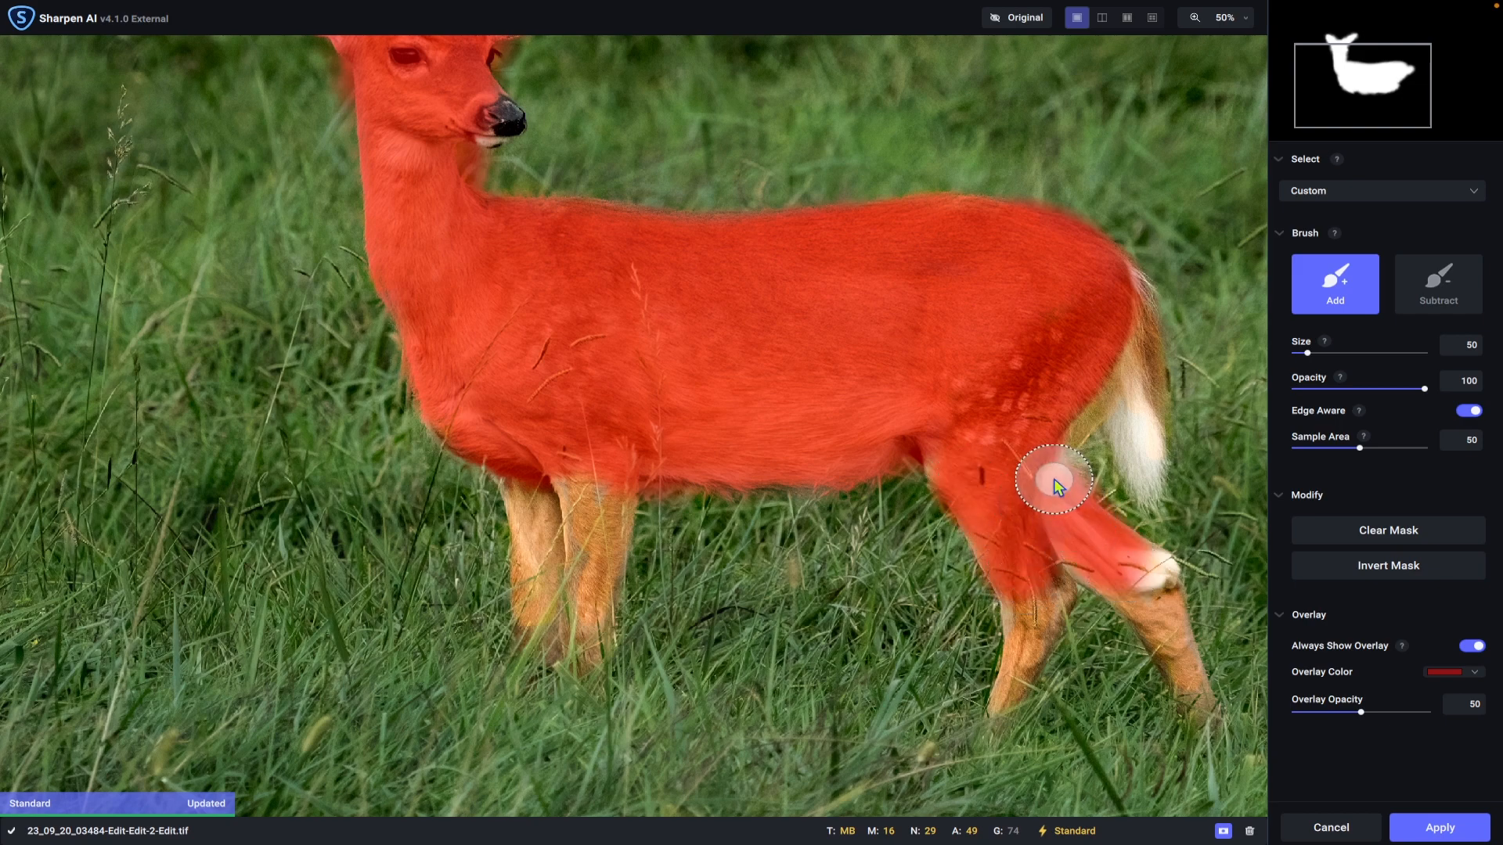
pyautogui.moveTo(1077, 428)
pyautogui.mouseDown()
pyautogui.moveTo(1123, 362)
pyautogui.moveTo(1140, 436)
pyautogui.moveTo(1106, 374)
pyautogui.mouseUp()
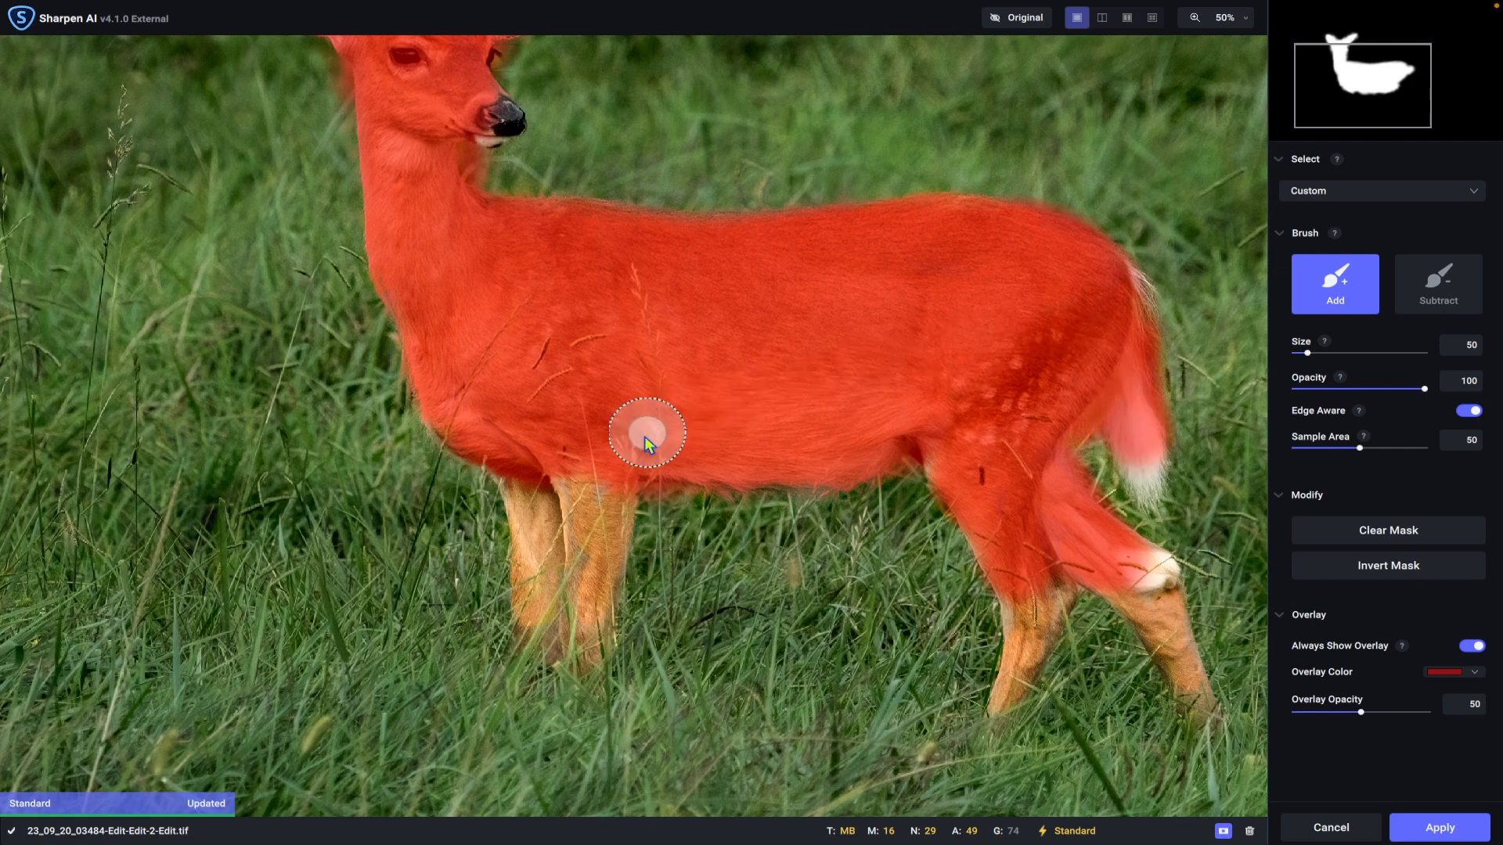
pyautogui.moveTo(557, 470); pyautogui.dragTo(548, 545)
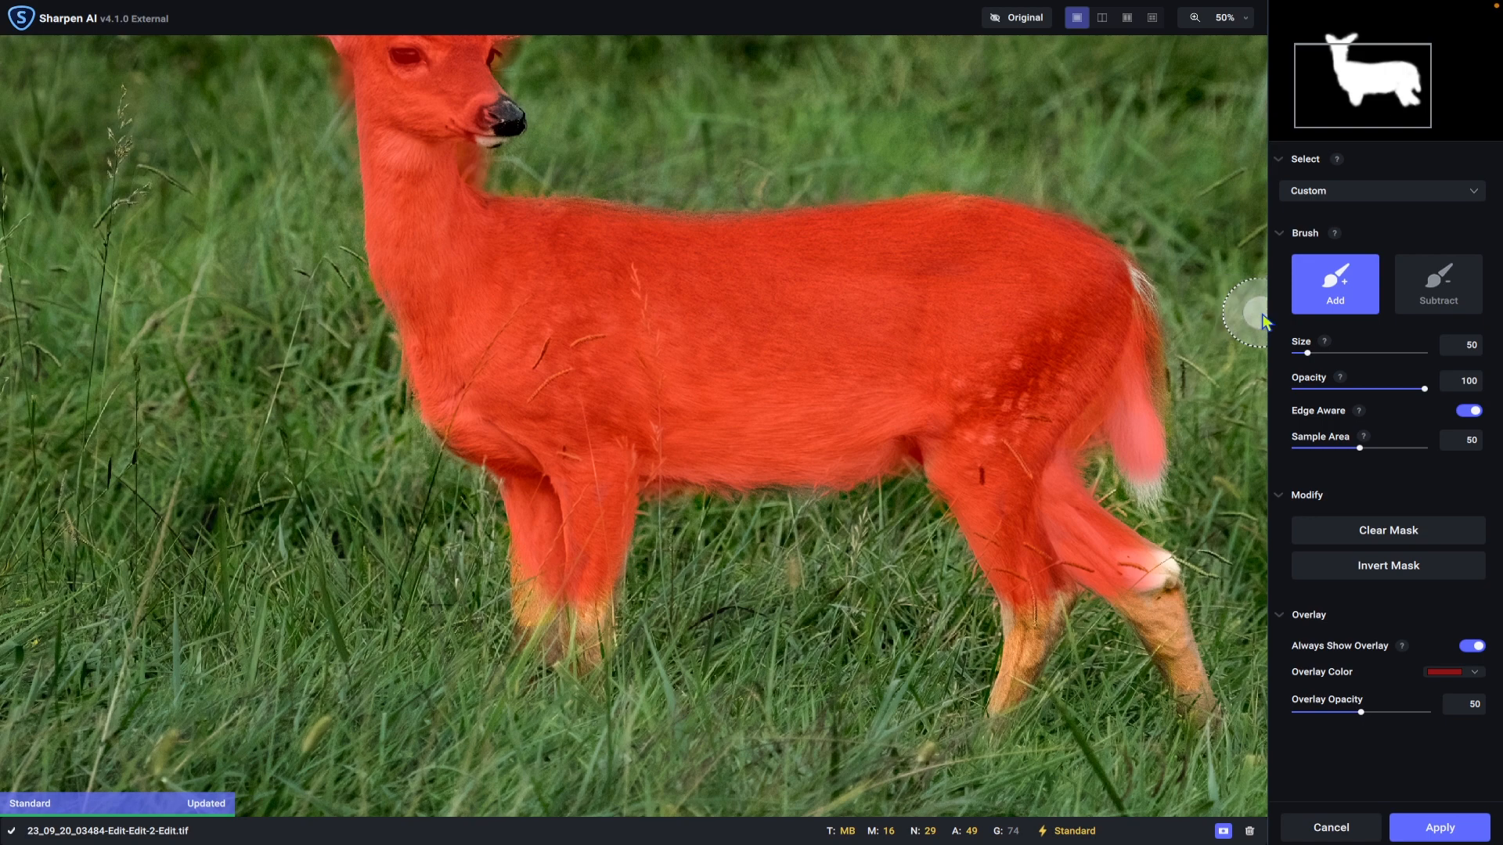
# Accept the custom mask and apply the masked Standard sharpening, returning the image to Lightroom.
pyautogui.click(1443, 830)
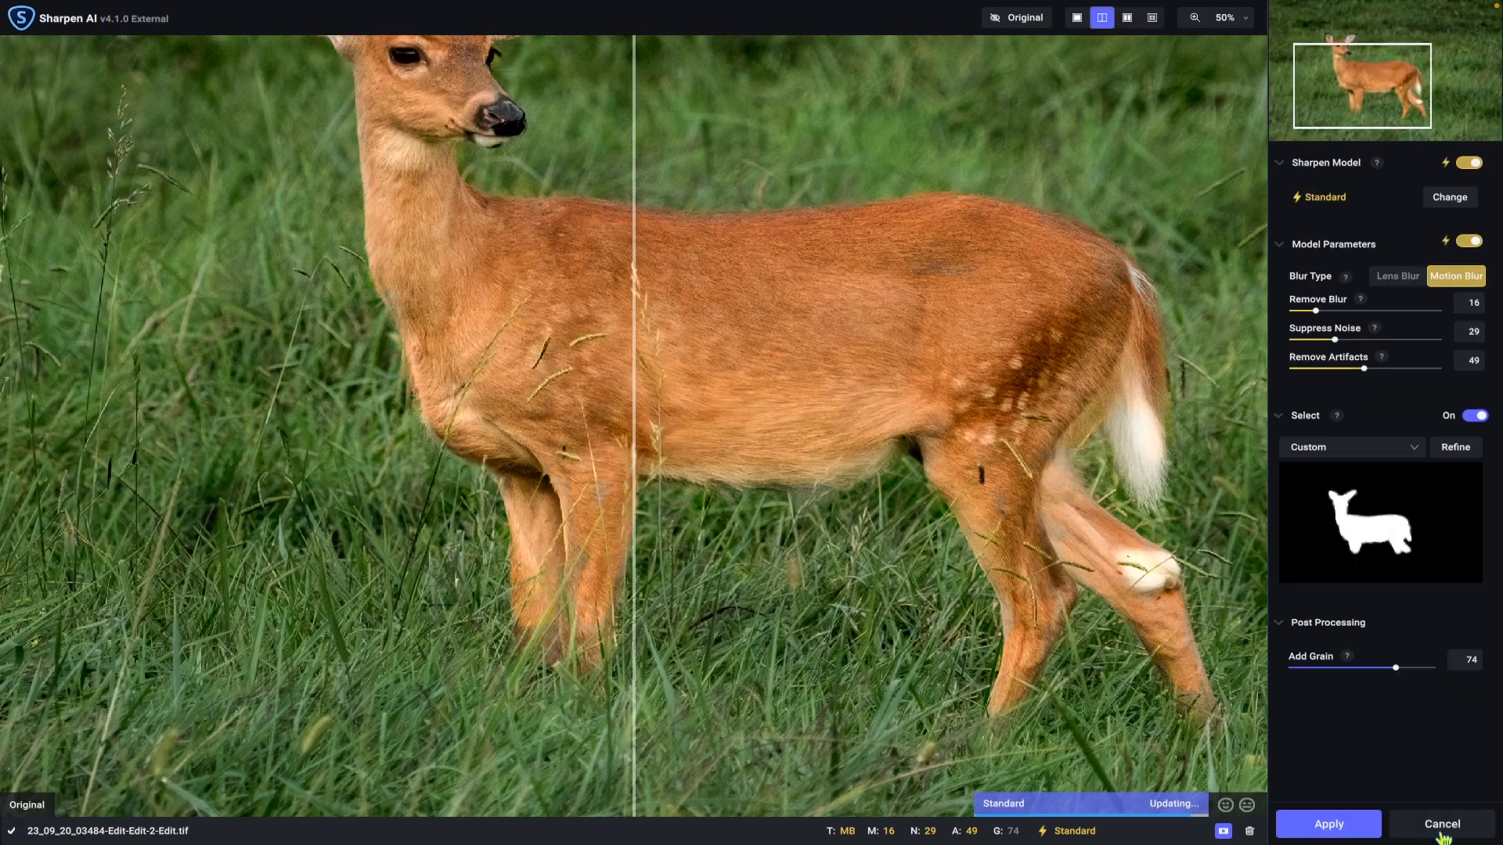
pyautogui.click(1331, 826)
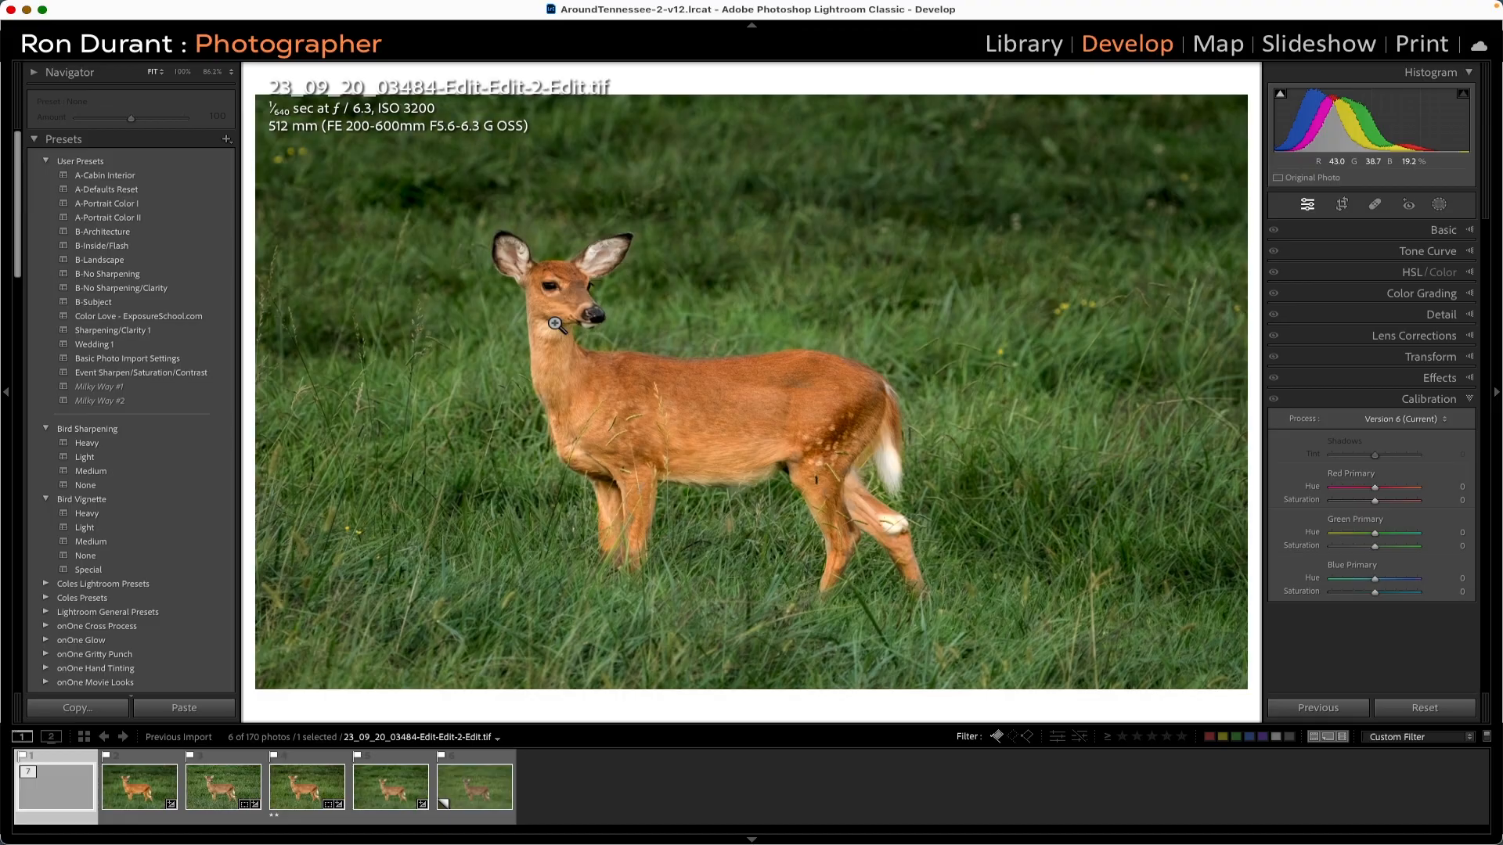
# Examine the sharpened 23_09_20_03484-Edit-Edit-2-Edit.tif full screen and compare it with the original 23_09_20_03484.ARW.
pyautogui.press('f')
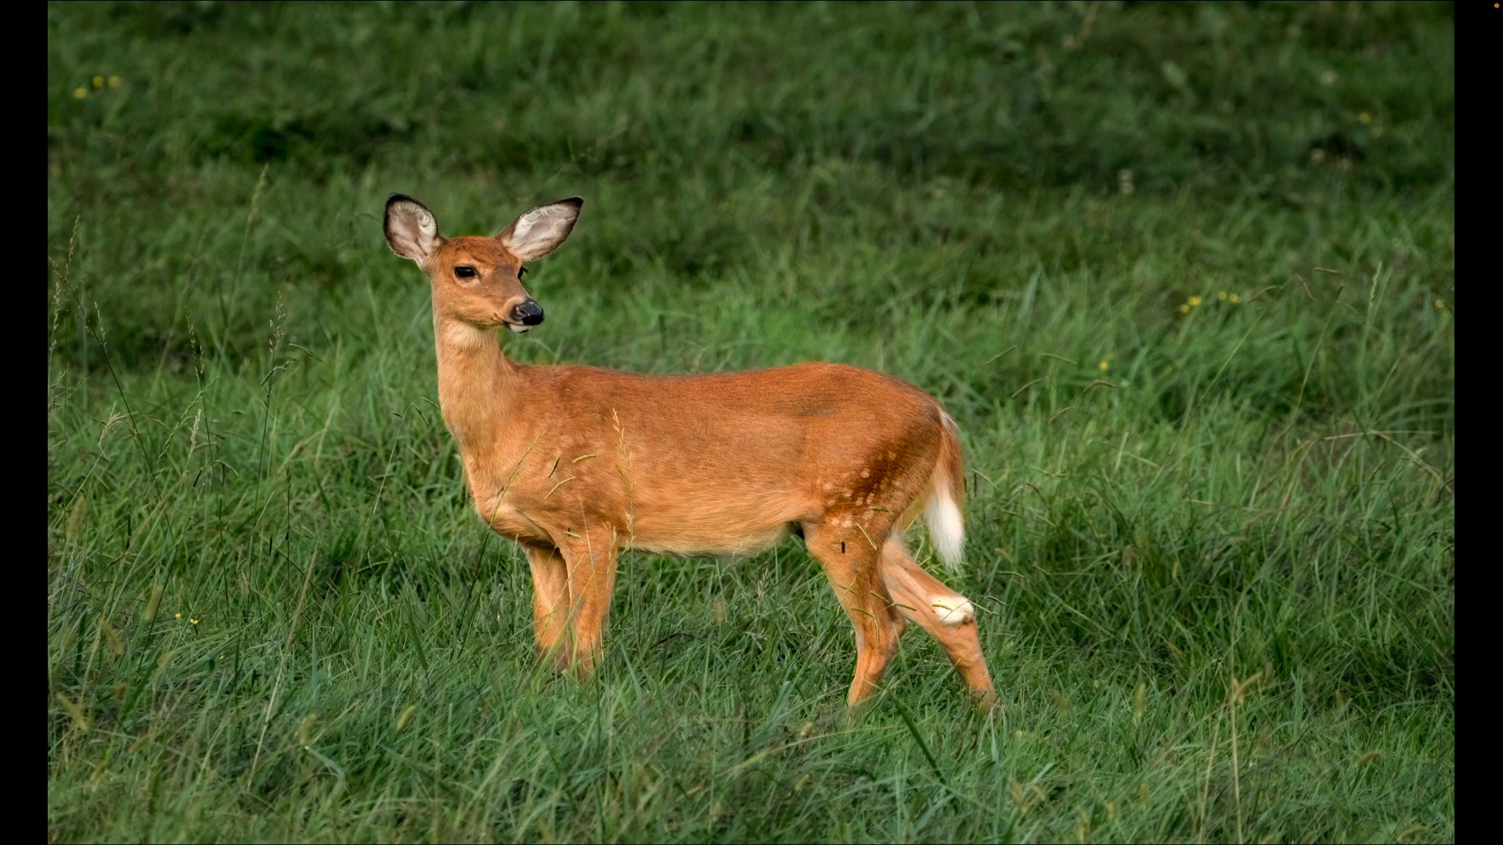
pyautogui.press('f')
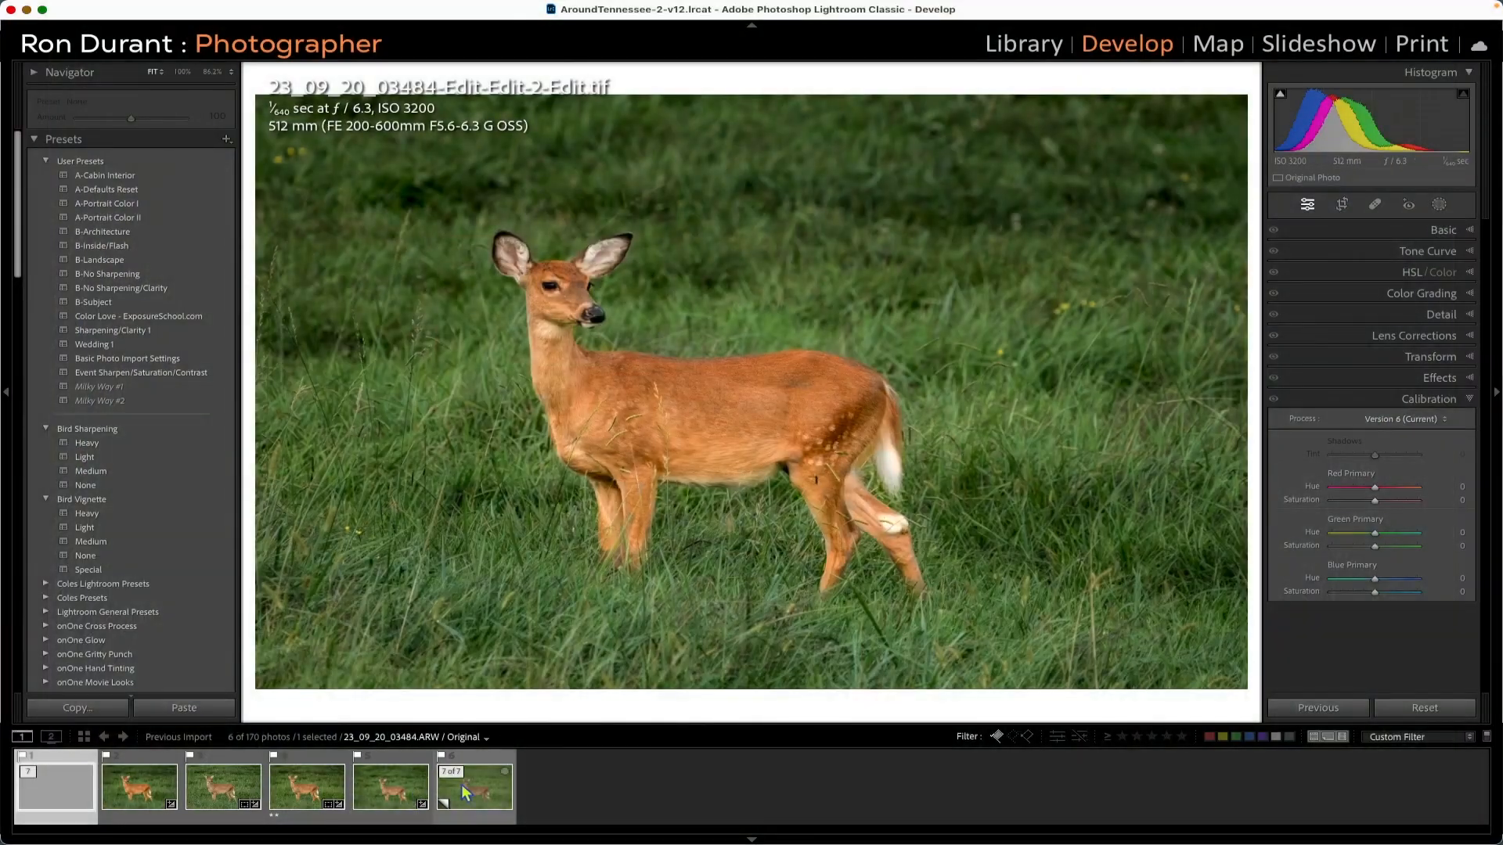
pyautogui.click(470, 782)
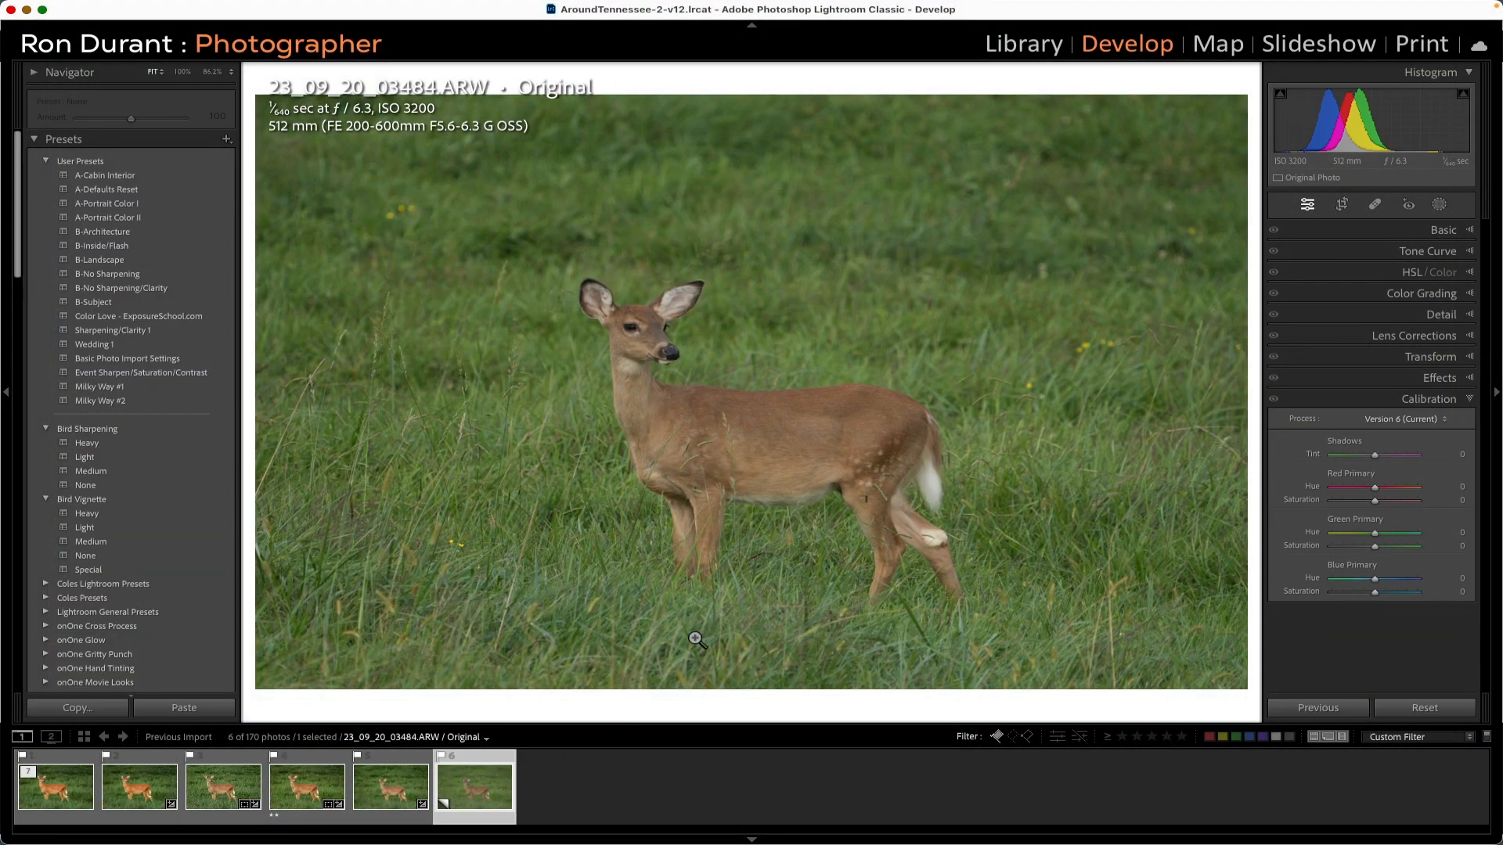
pyautogui.click(57, 795)
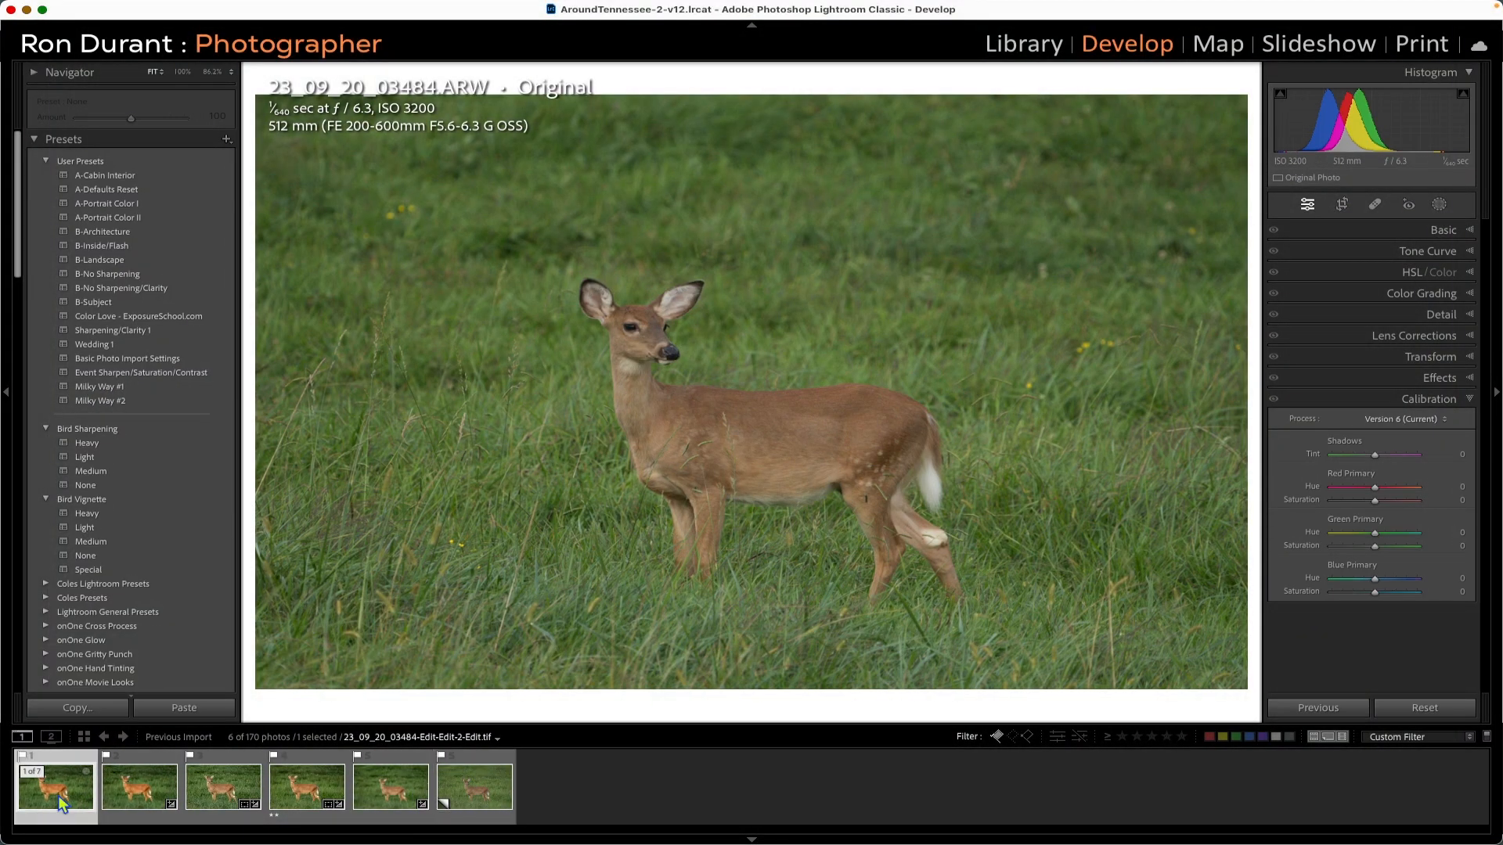